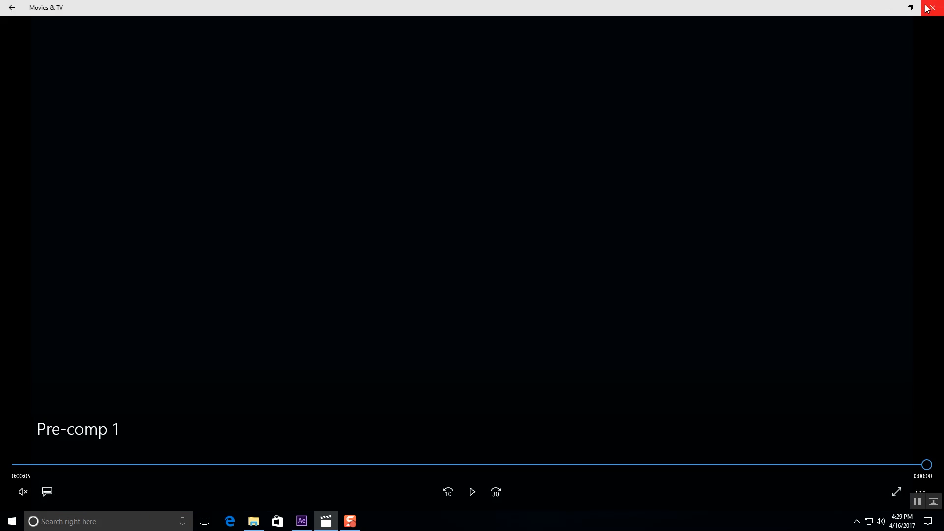
- Close the finished Pre-comp 1 video, switch to a maximized After Effects and play the SourceImage.mp4 footage
click(932, 8)
click(301, 521)
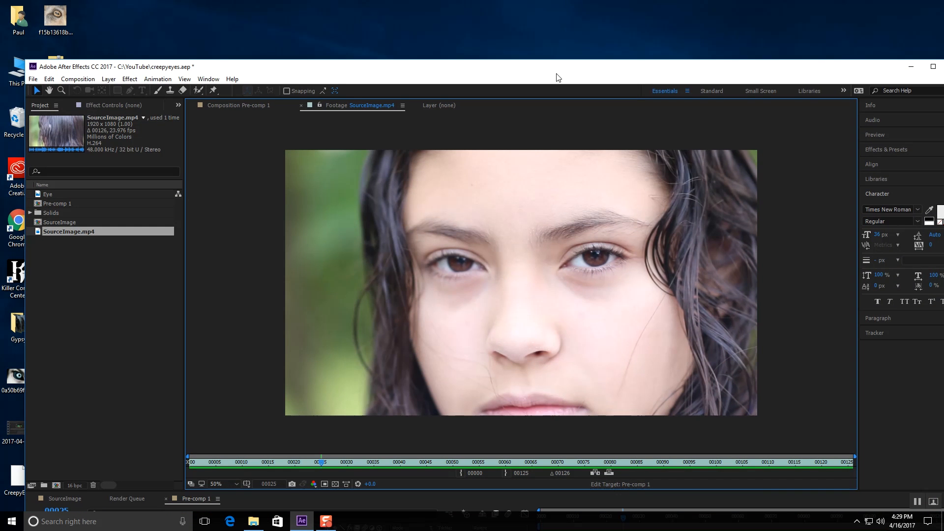
double_click(557, 77)
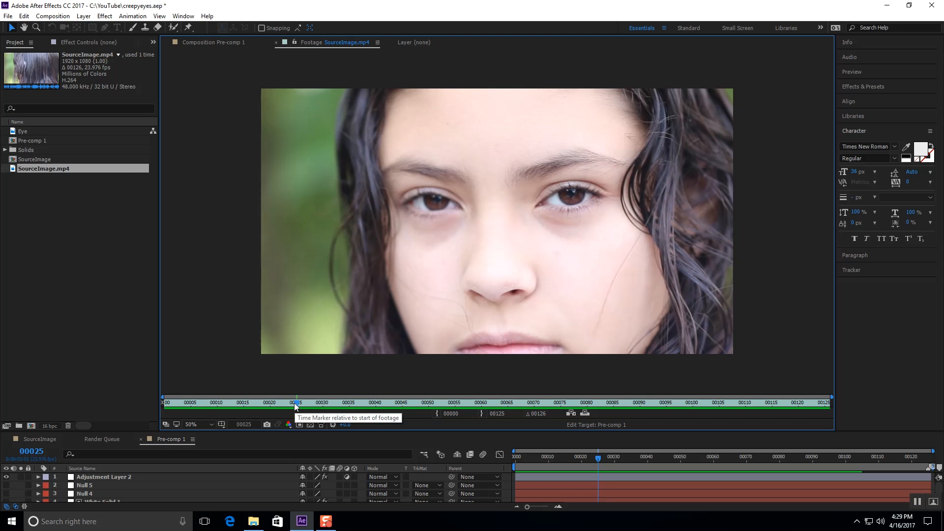
key(space)
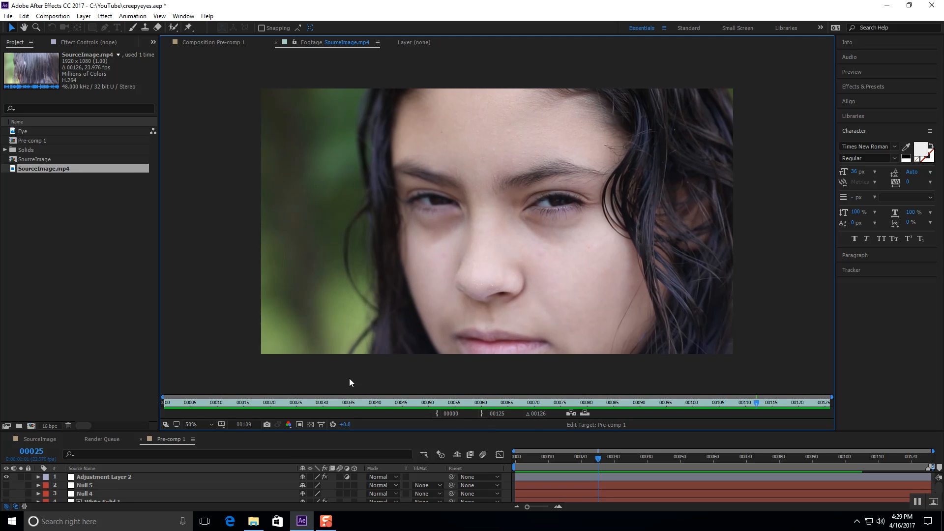
- Review the MVI source clips in the YouTube folder in File Explorer, and return to After Effects
click(254, 522)
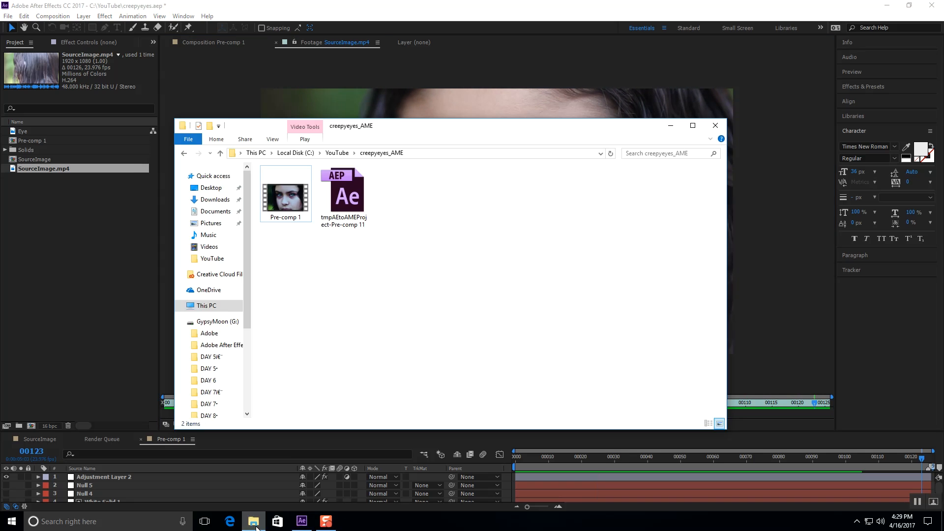
click(336, 153)
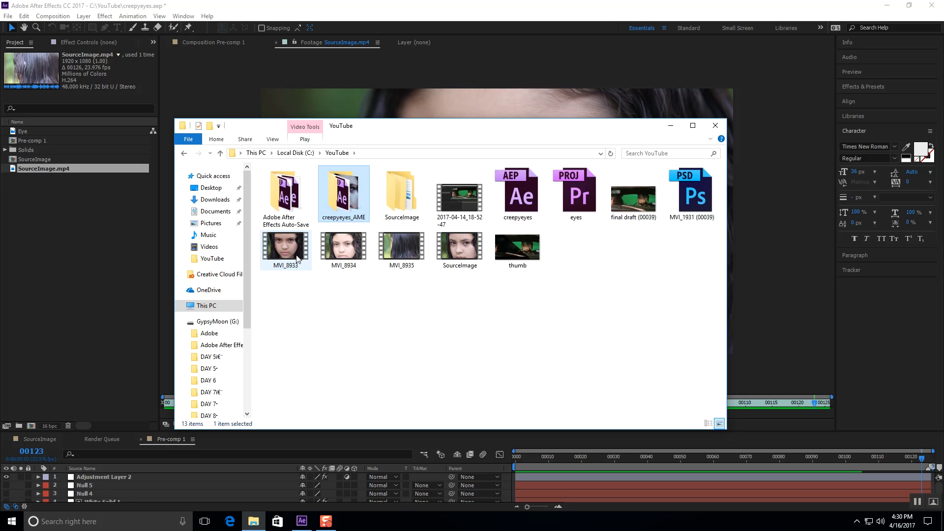
double_click(403, 247)
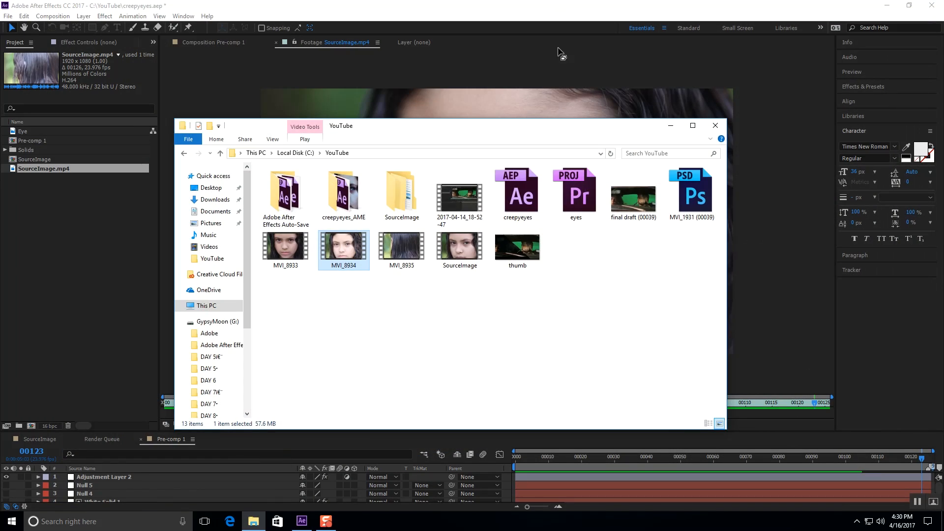
click(560, 51)
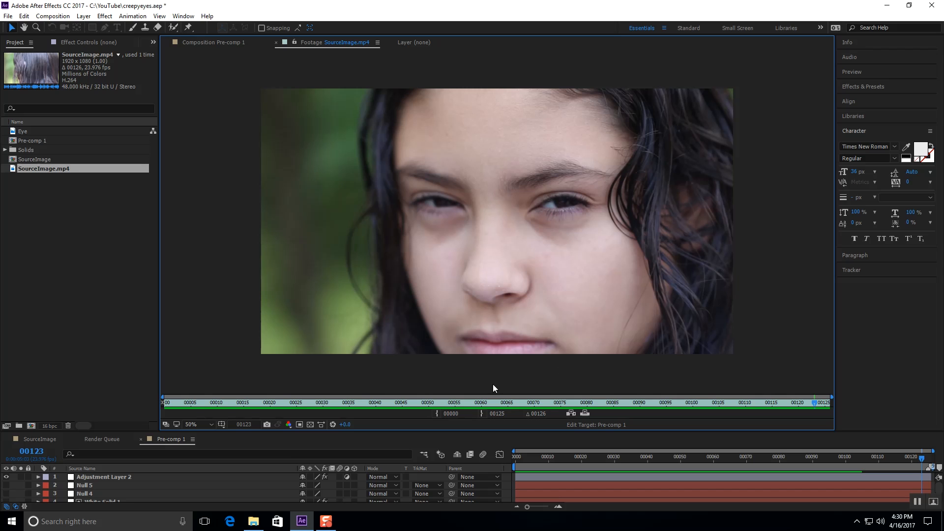
- View the Eye image from the project, and reopen and scrub through the SourceImage.mp4 footage
click(21, 131)
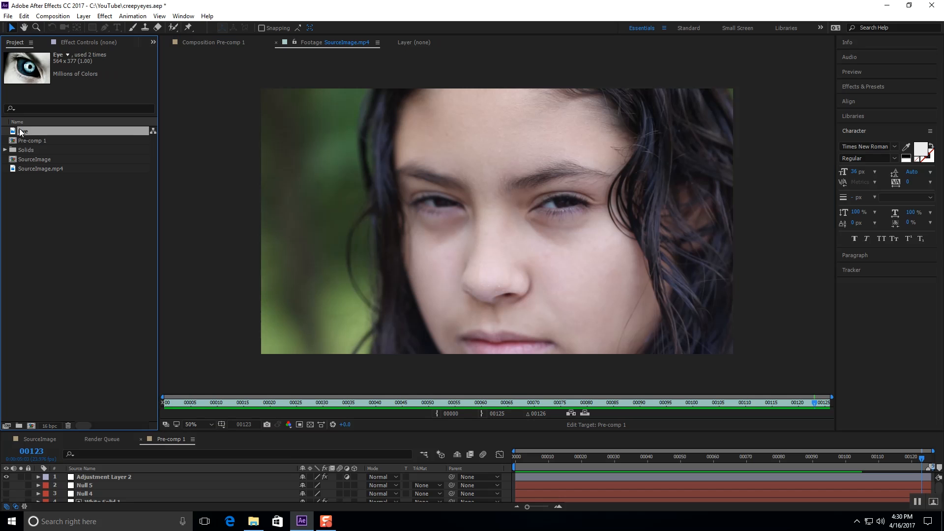
double_click(20, 131)
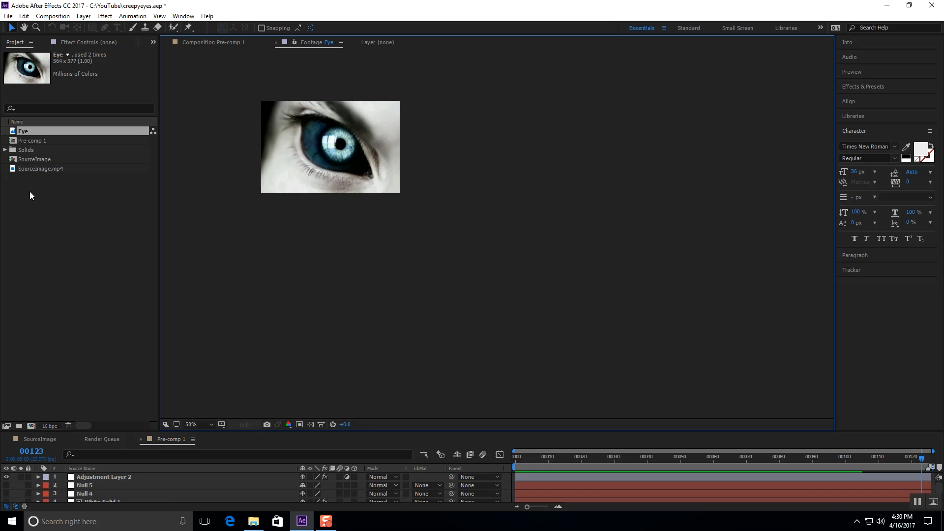
click(46, 169)
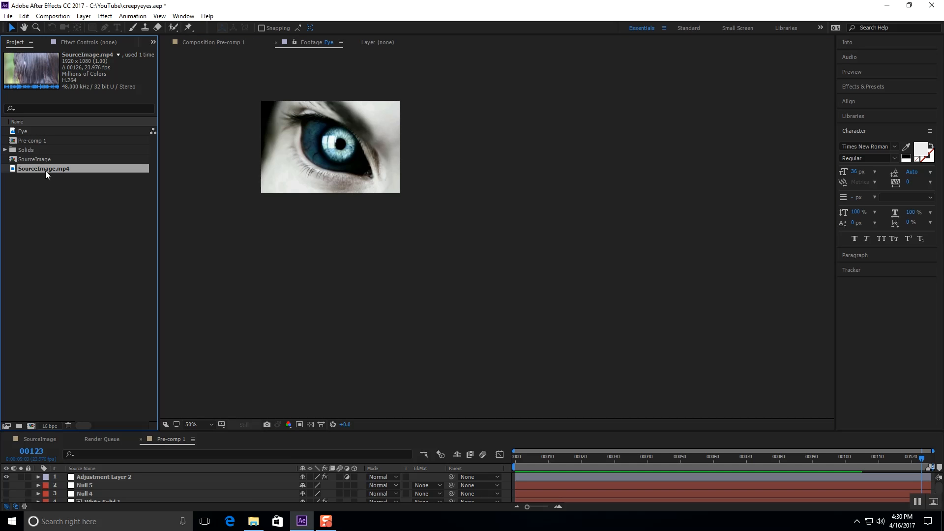
double_click(45, 170)
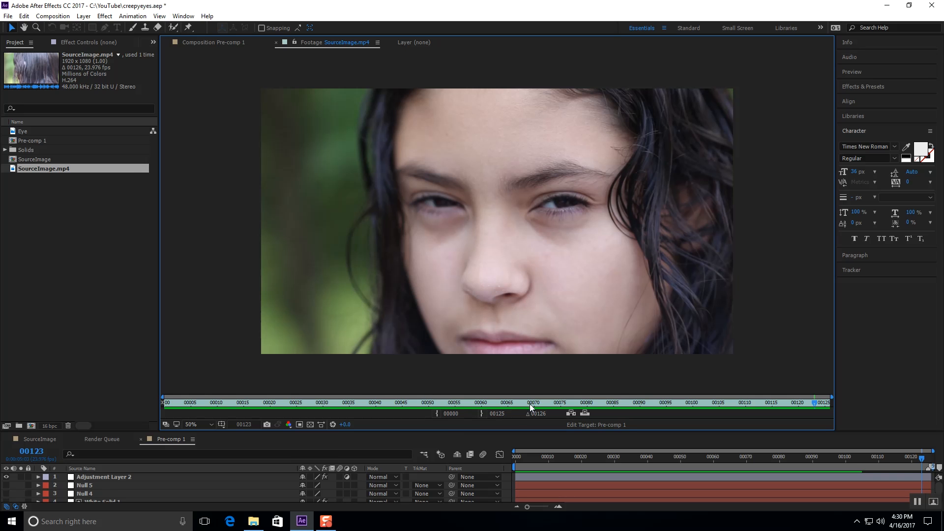
key(space)
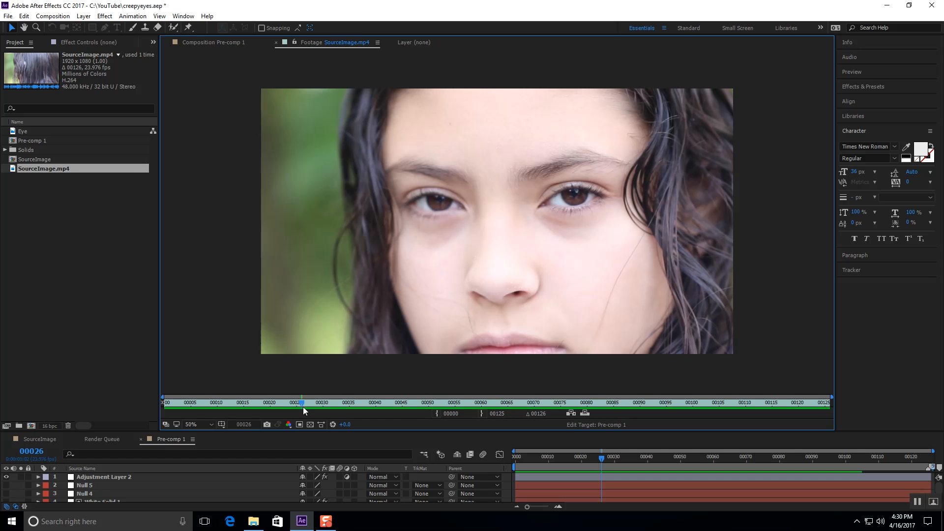
drag(303, 406, 645, 388)
- Expand the Tracker controls and set the project's color depth to 32 bits per channel
click(896, 273)
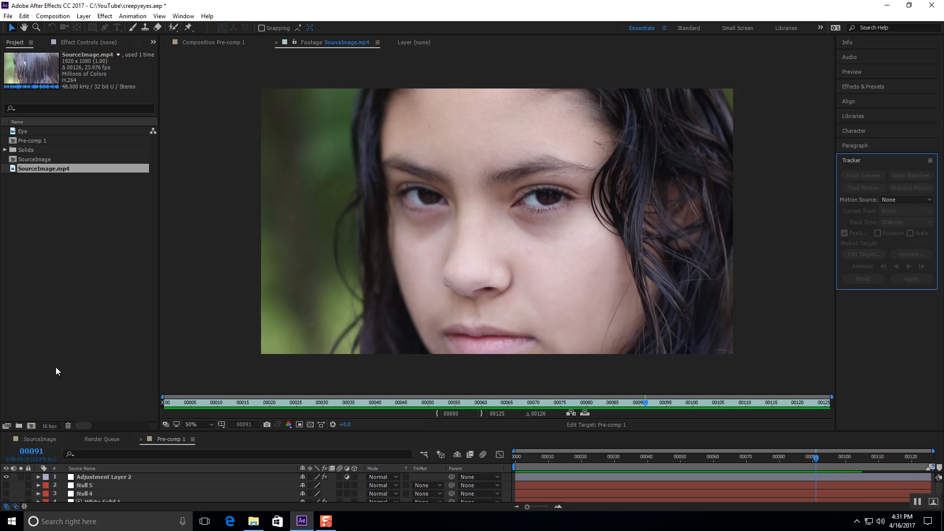
click(52, 425)
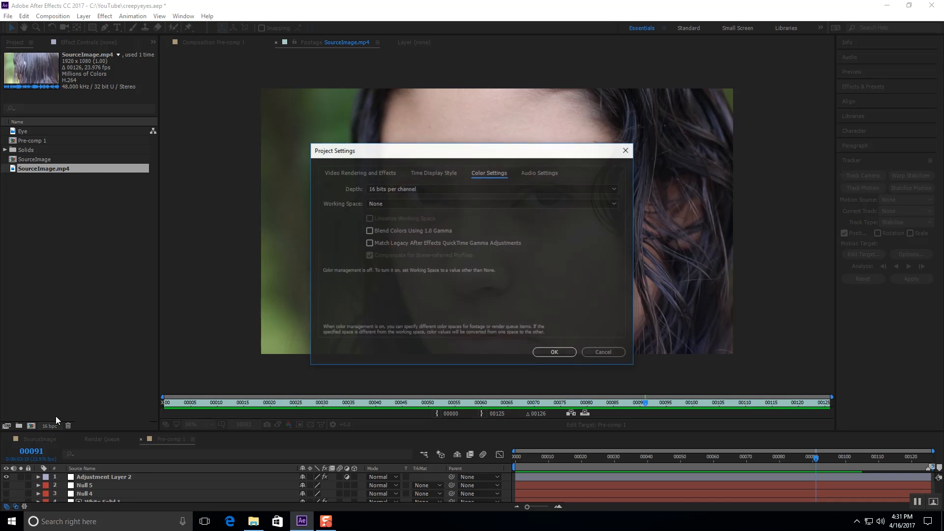
click(454, 189)
click(431, 220)
click(550, 351)
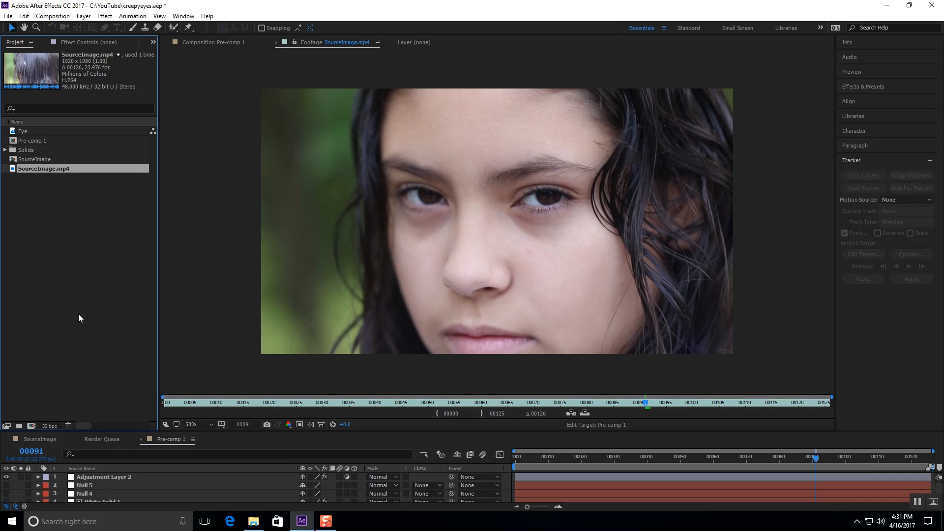
- Create a new composition from the SourceImage.mp4 footage
drag(13, 170, 32, 428)
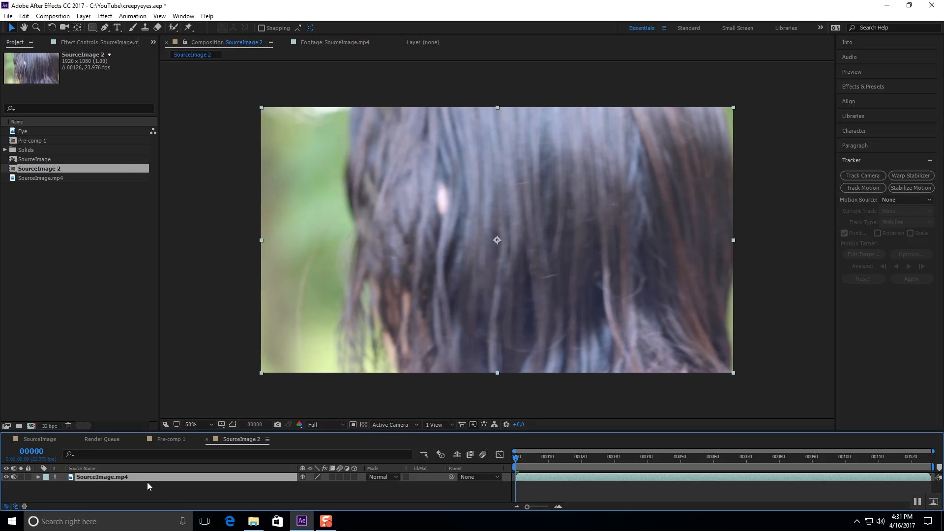
right_click(247, 438)
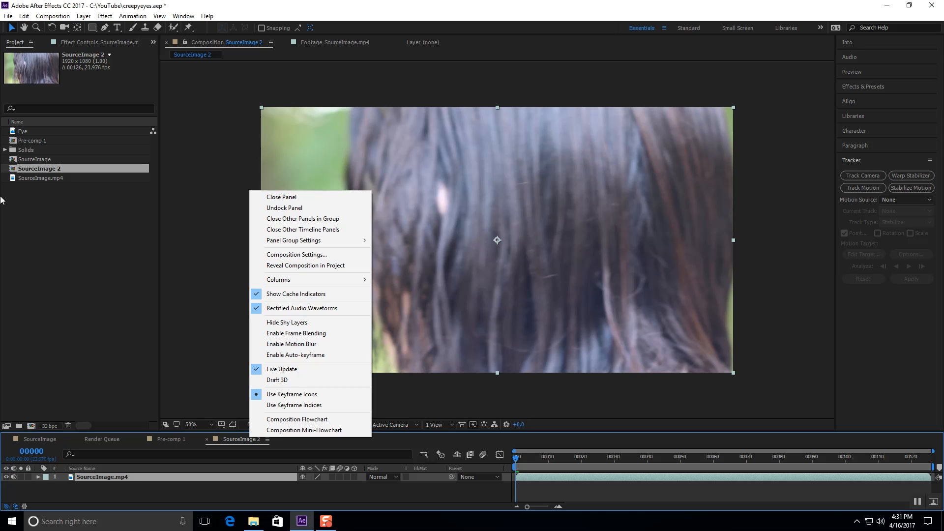
click(46, 197)
click(111, 479)
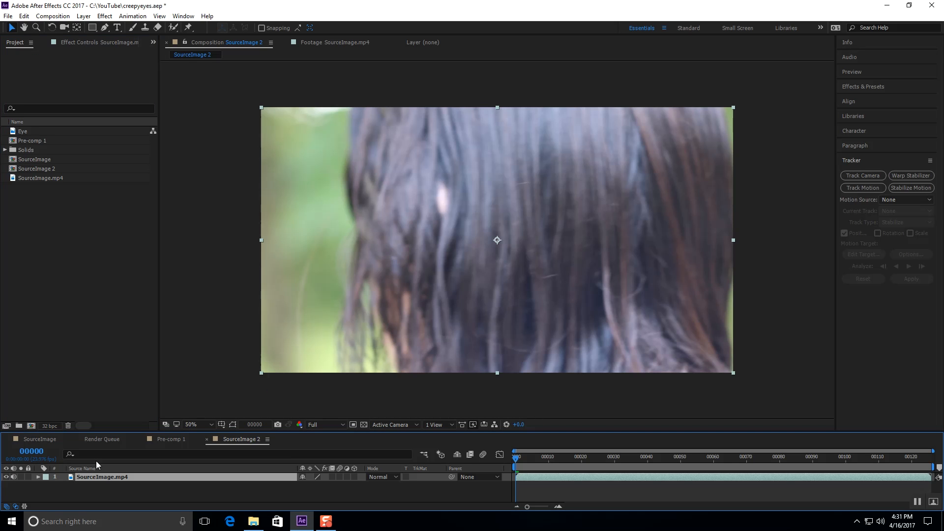
- Rename the new SourceImage 2 composition as Evil Eyes
right_click(38, 168)
click(66, 315)
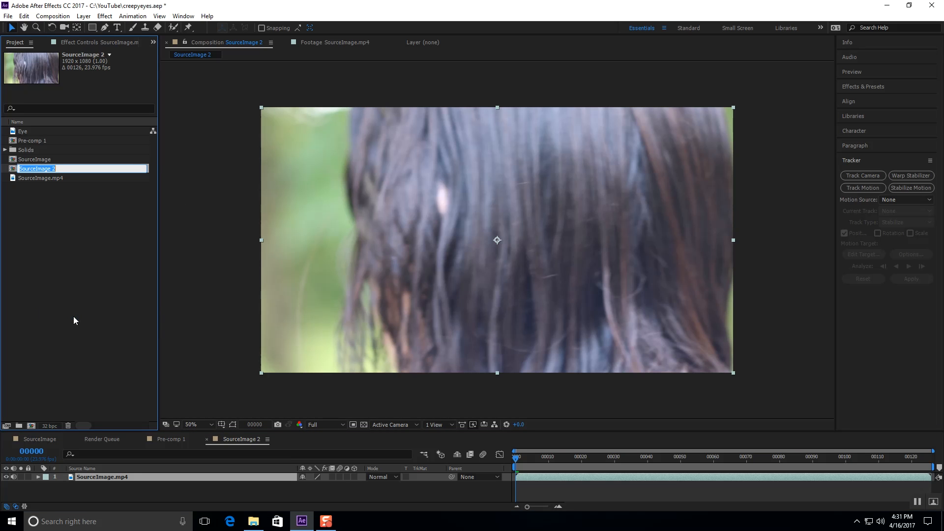
text(Evil Eyes)
key(Return)
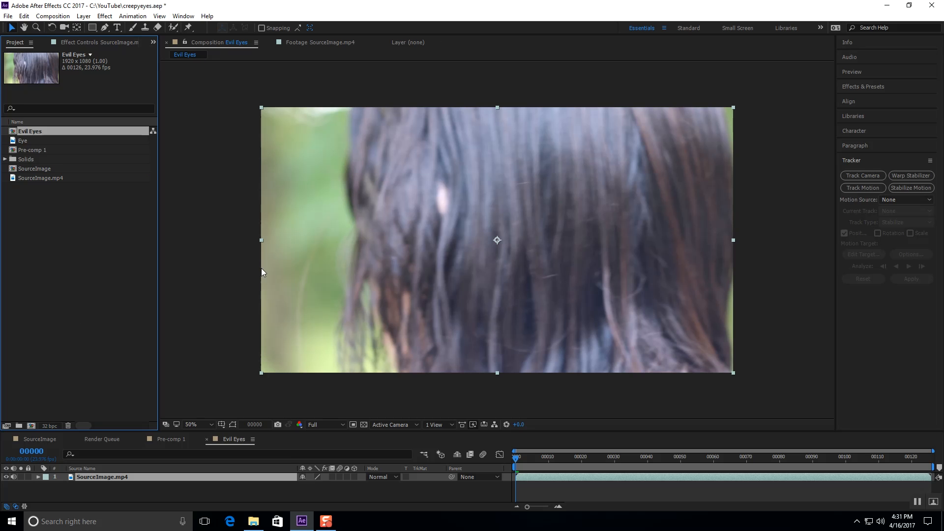
- Preview the playback of the Evil Eyes composition
key(space)
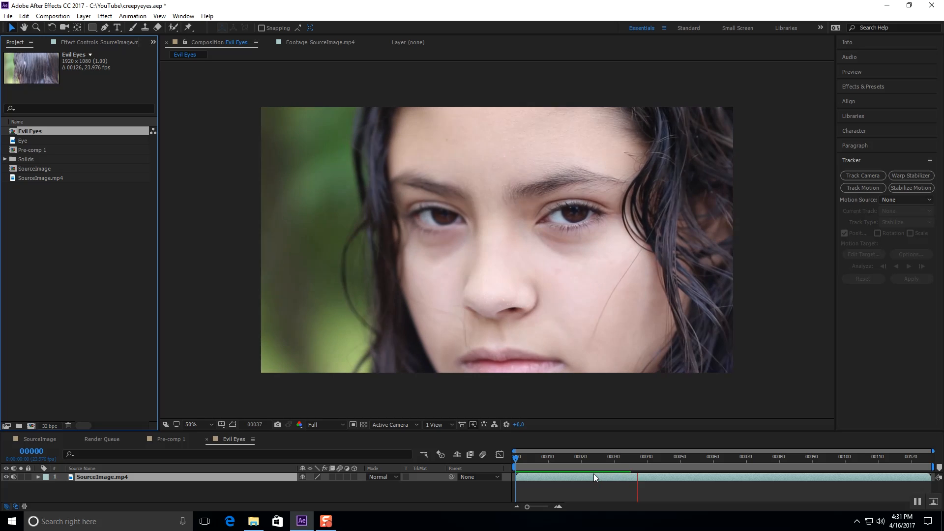
key(space)
key(space)
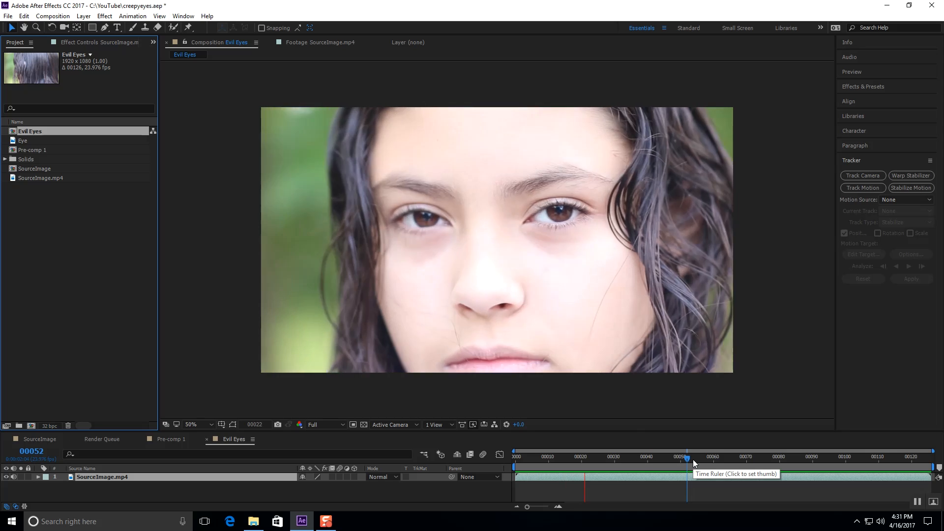
key(space)
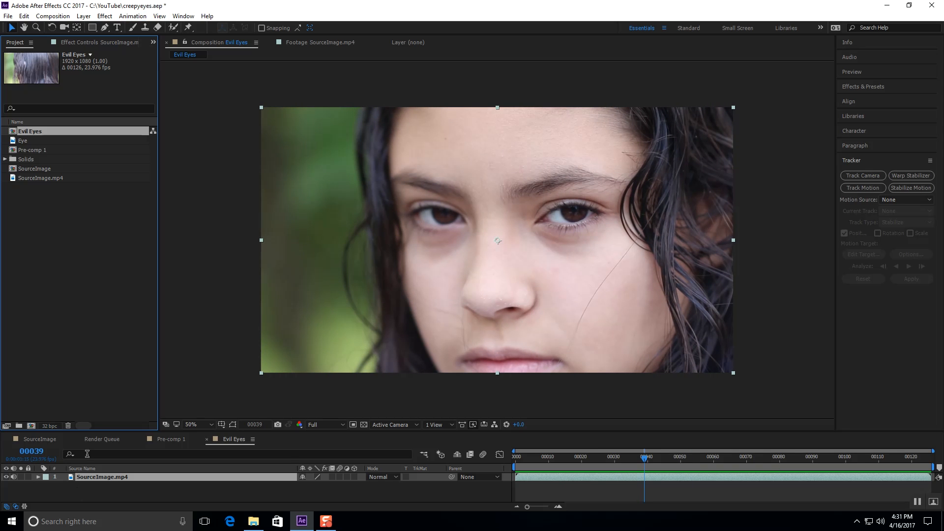
- Send the SourceImage.mp4 layer to mocha AE for tracking and cancel the blank new project setup
click(106, 481)
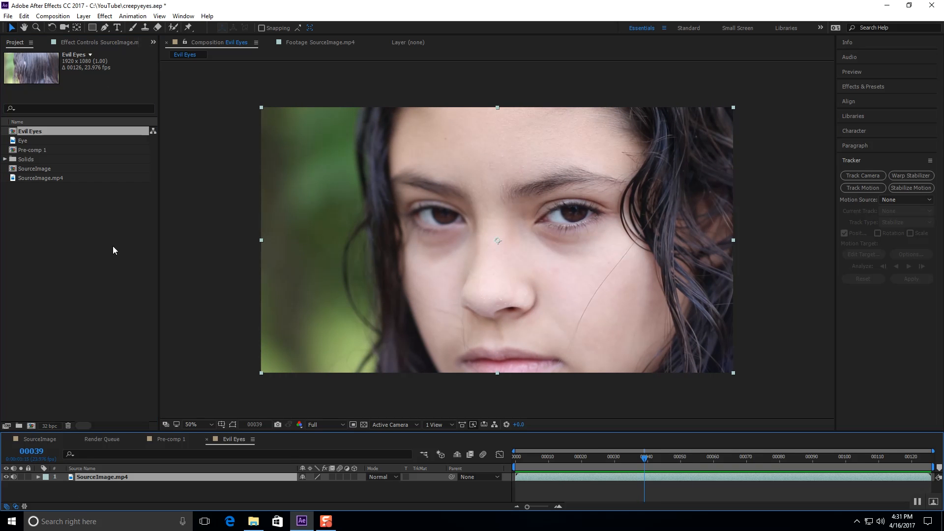
click(130, 19)
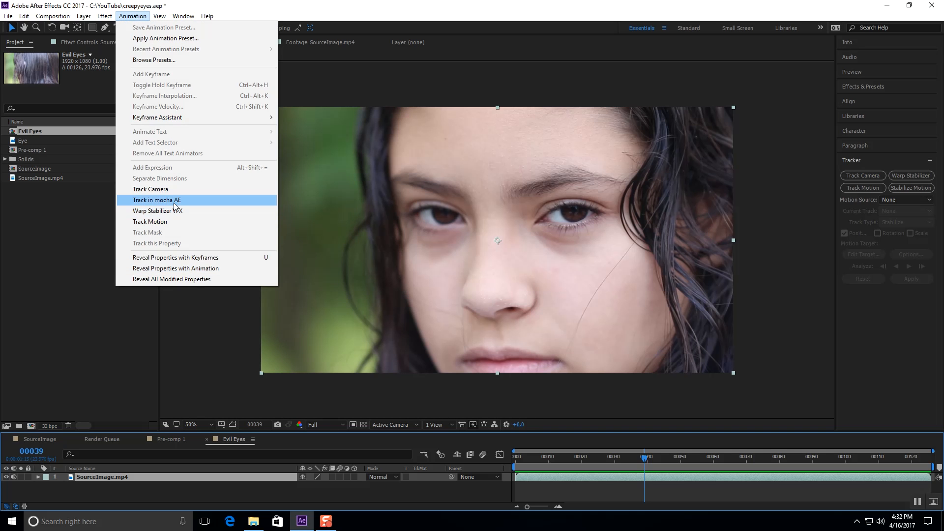
click(175, 206)
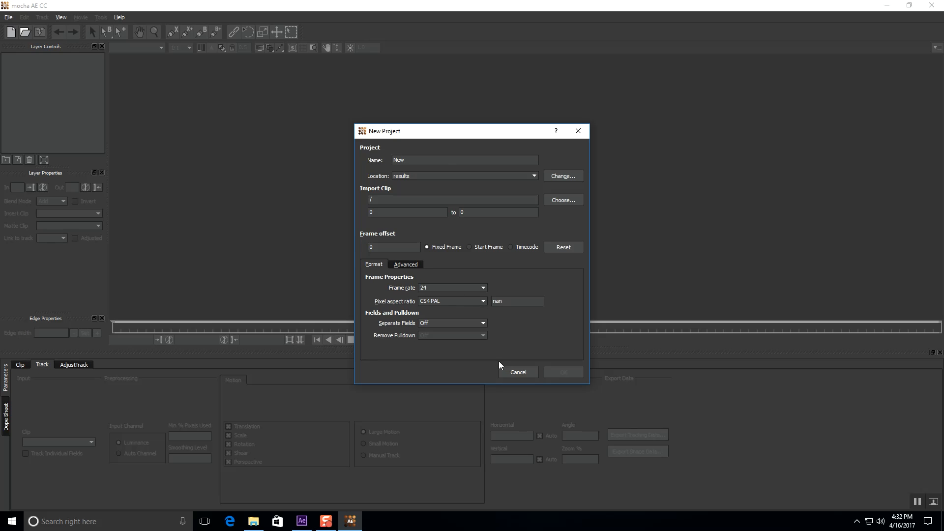
click(514, 372)
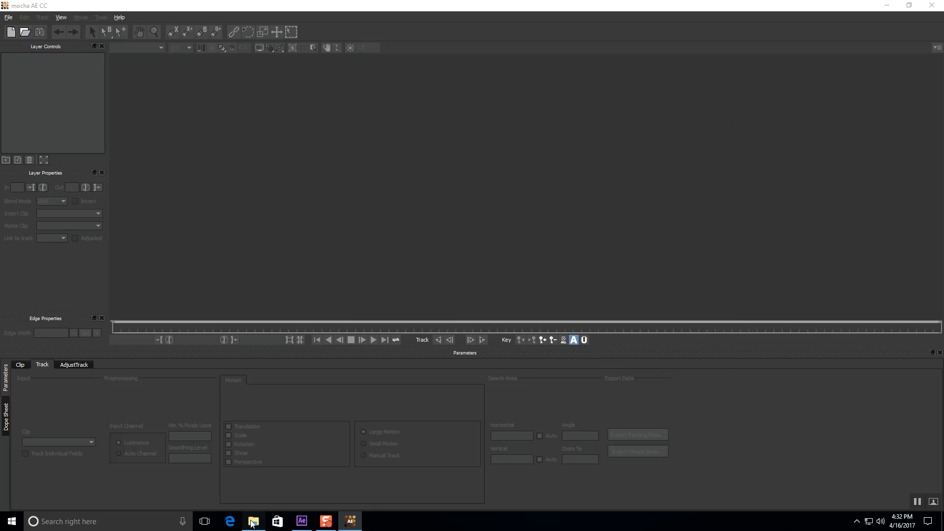
- In File Explorer, delete the black last frame SourceImage_00125 from the nested SourceImage image sequence folder, and close the window
click(252, 521)
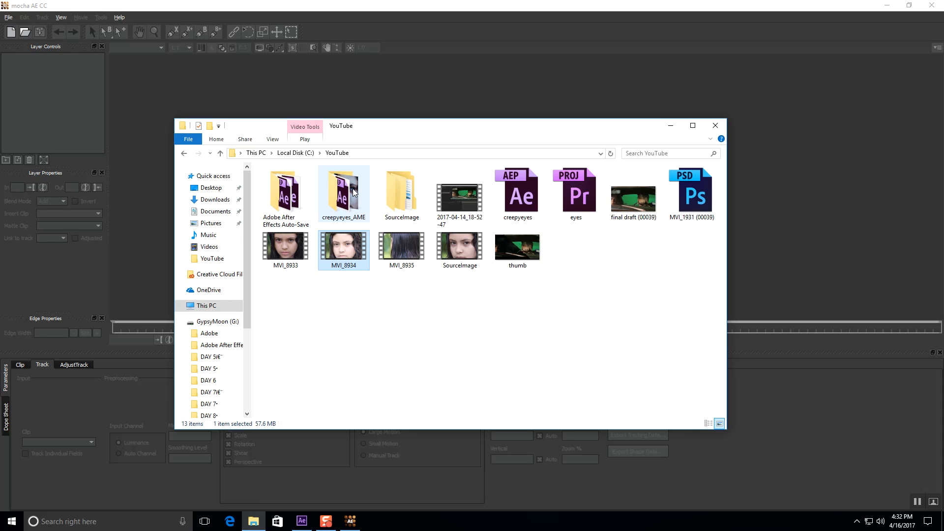
double_click(402, 190)
double_click(291, 186)
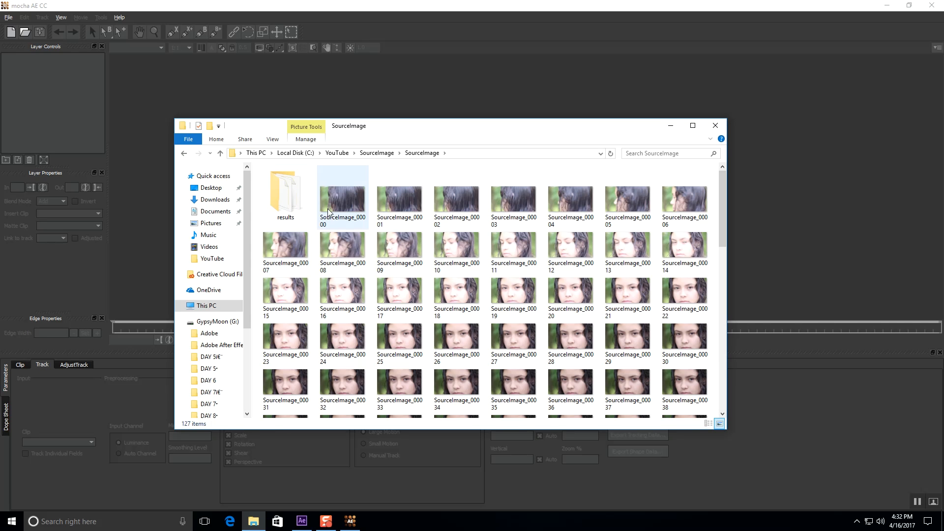
click(344, 198)
scroll(388, 246, down, 10)
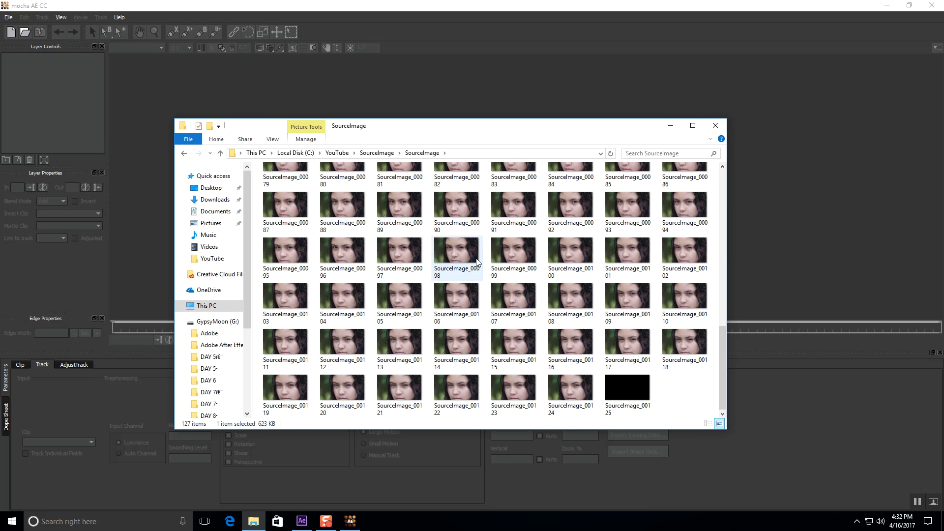
click(621, 395)
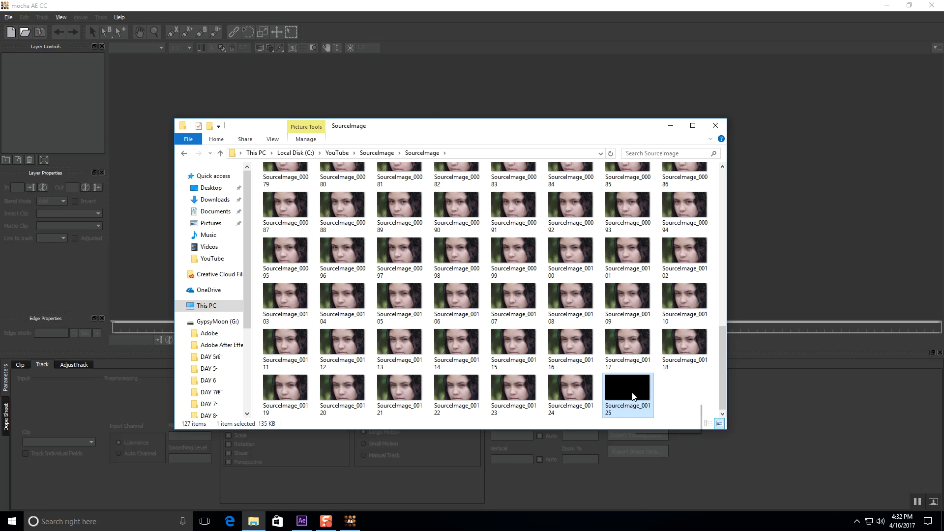
click(676, 389)
click(639, 394)
key(Delete)
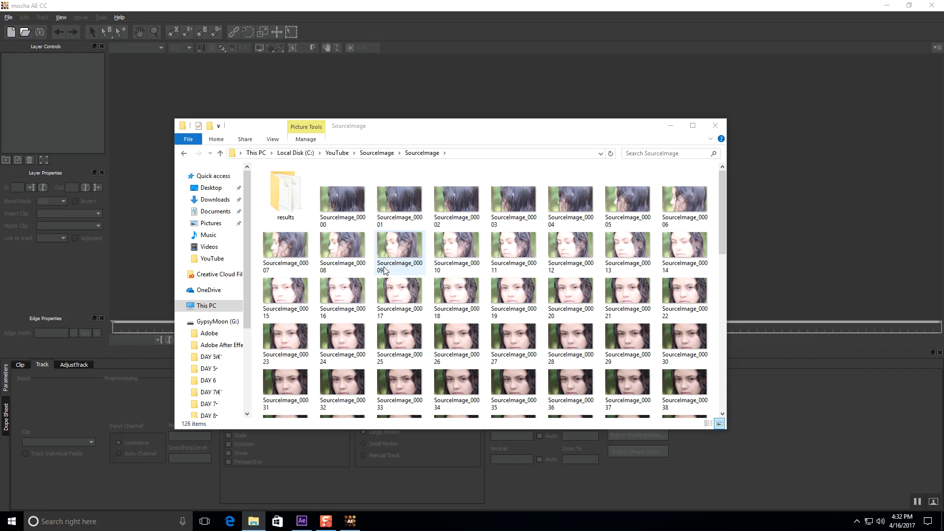
click(714, 127)
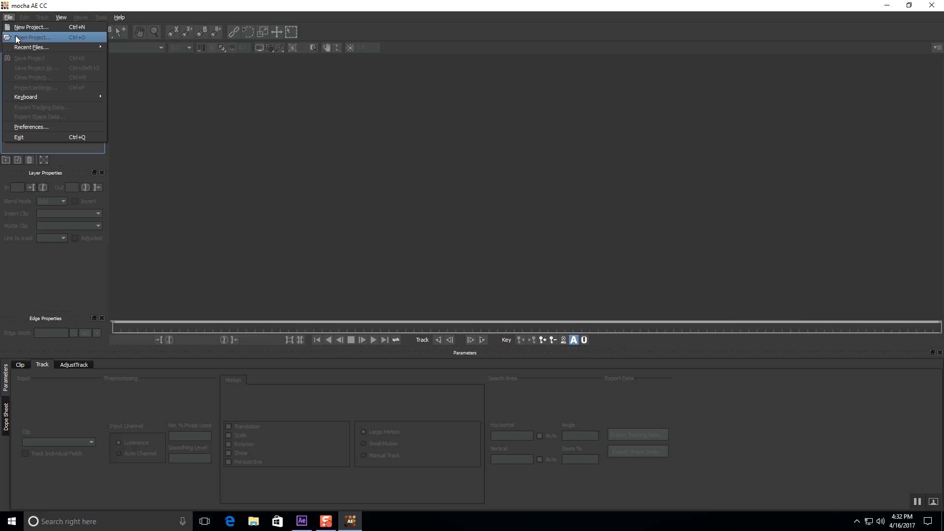
- Open the existing project SourceImage.mocha from the results folder
click(17, 37)
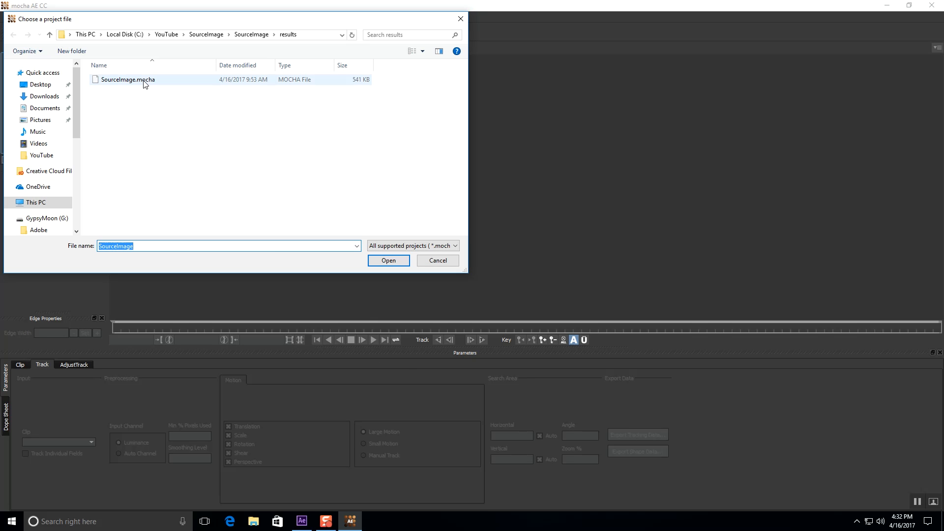
click(144, 81)
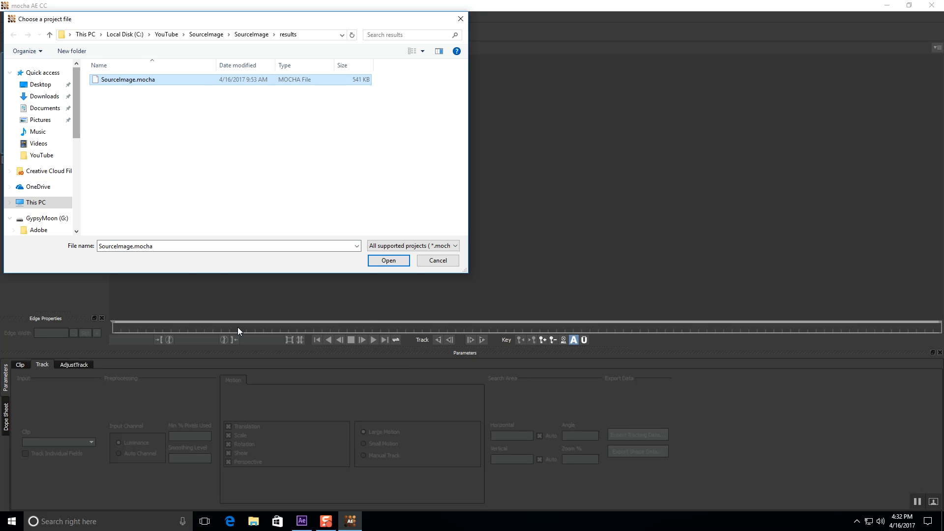
click(388, 260)
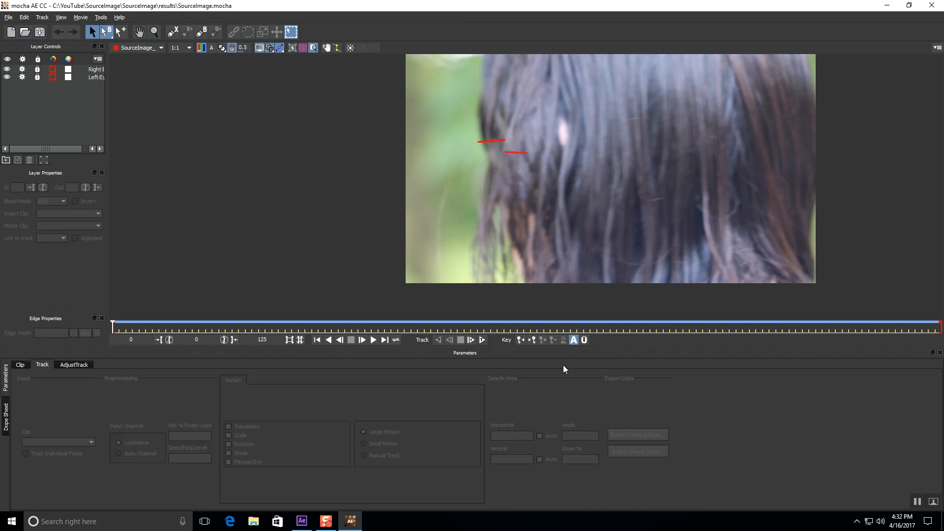
- Unlock and delete the existing Left Eye and Right Eye layers
click(90, 78)
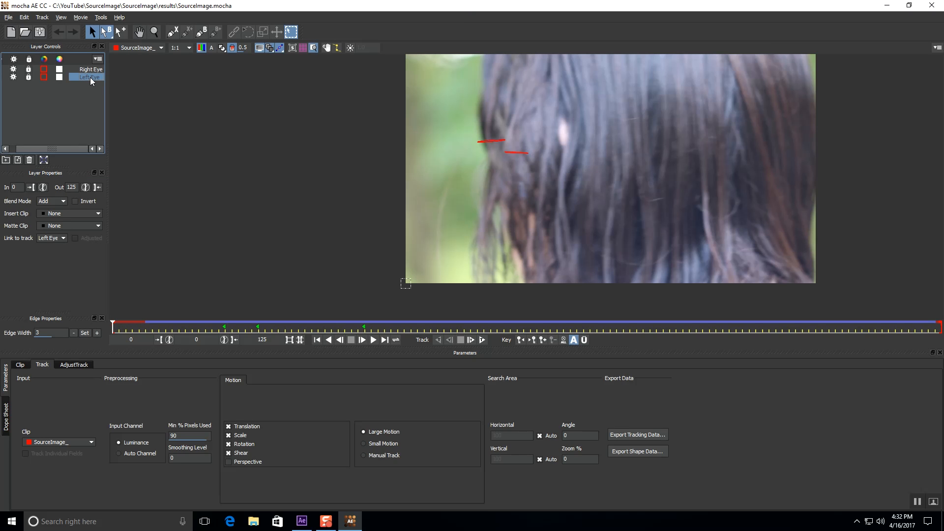
right_click(90, 78)
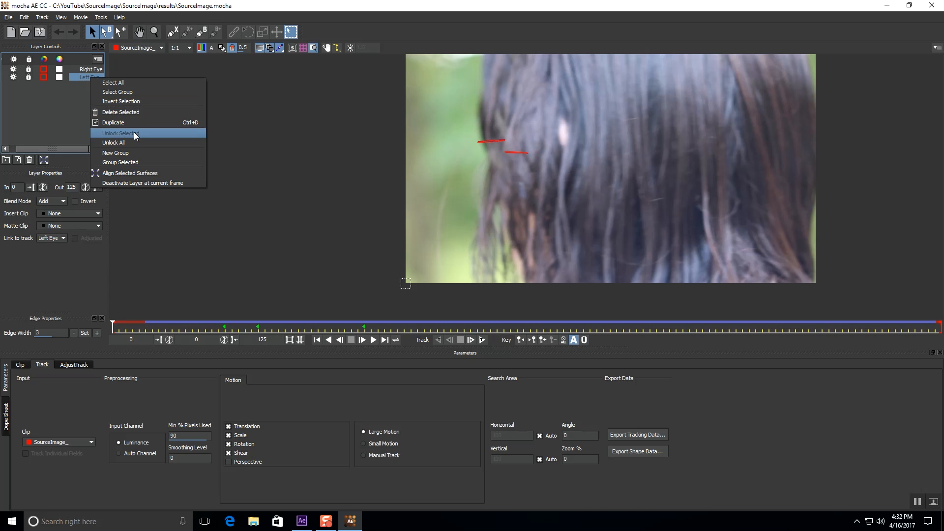
click(137, 112)
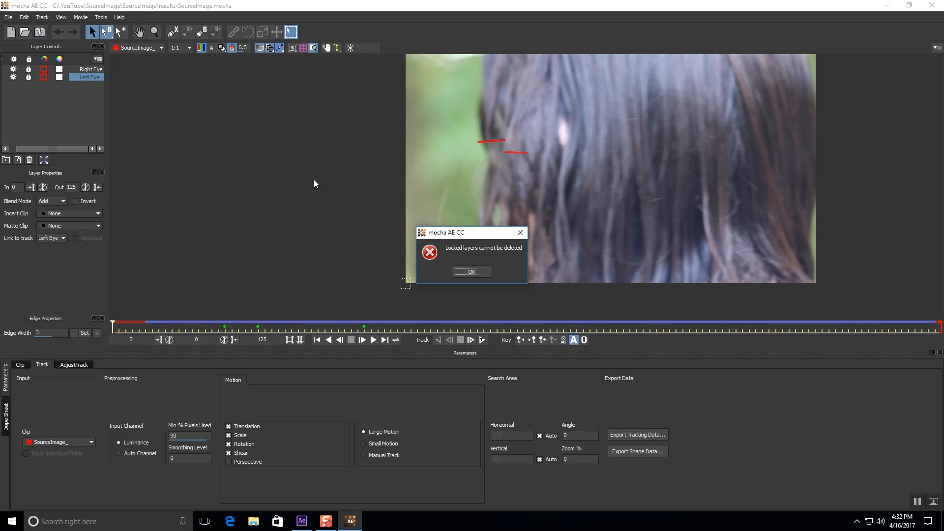
click(484, 271)
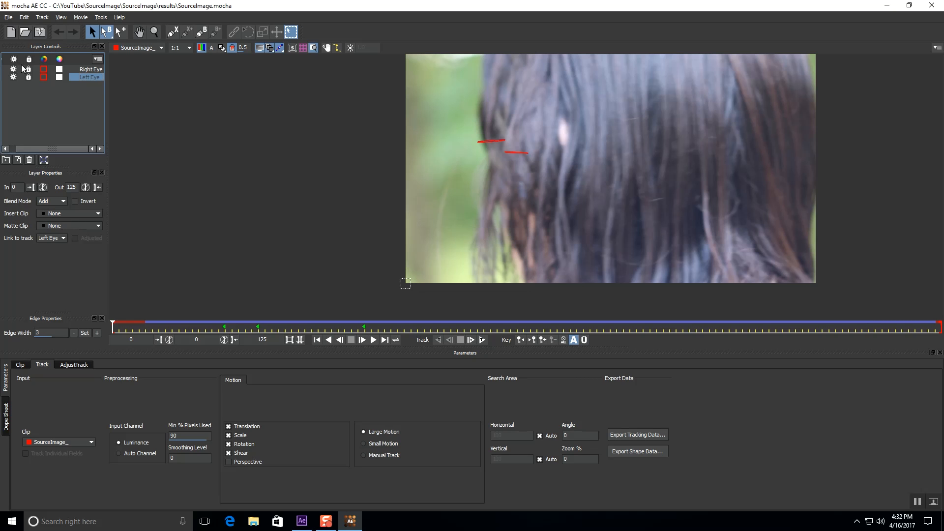
click(30, 78)
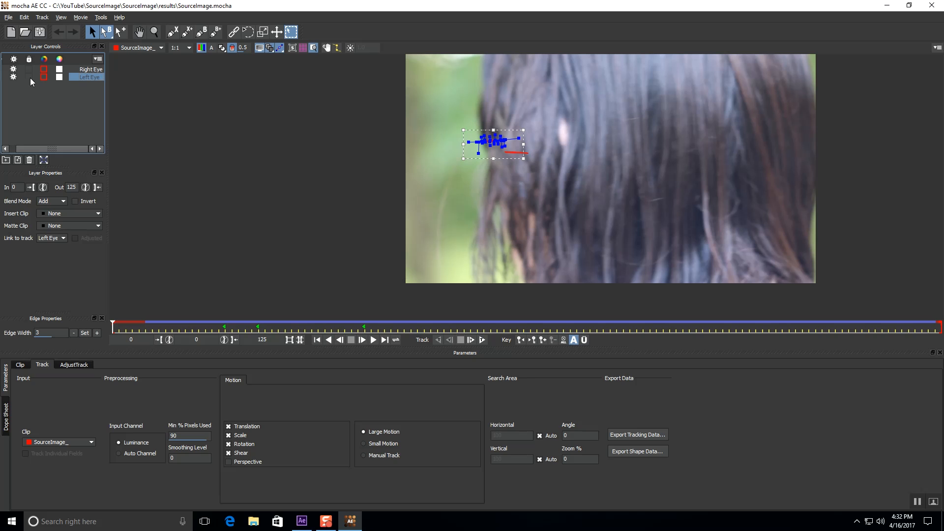
right_click(81, 75)
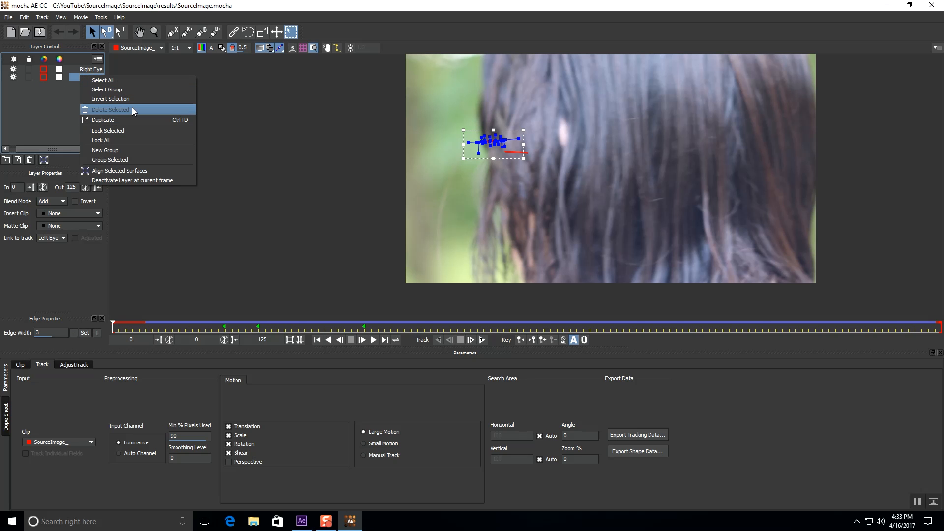
click(132, 108)
right_click(92, 70)
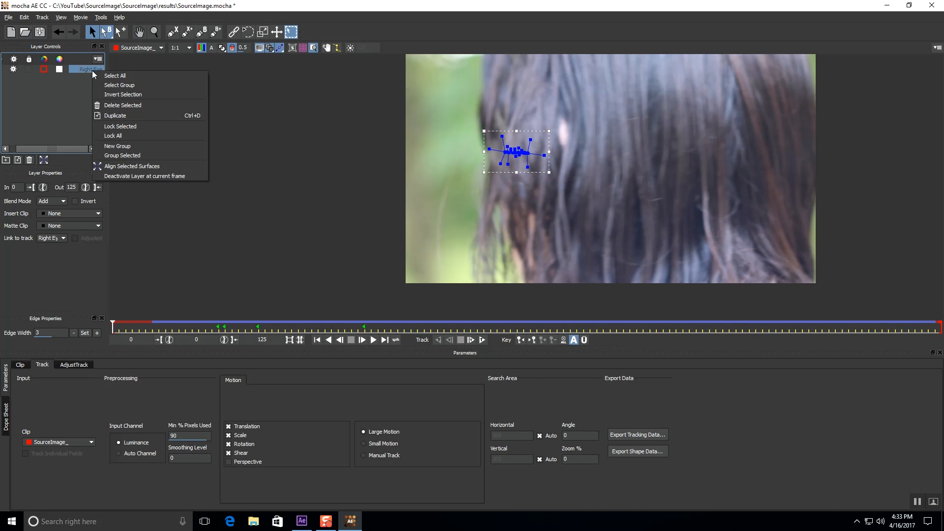
click(125, 105)
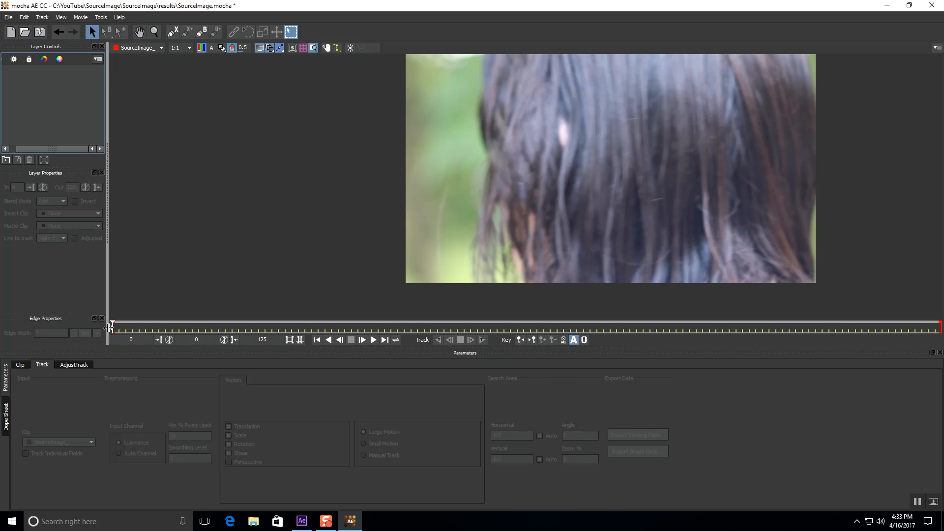
- At frame 28, draw a closed X-spline around the iris of the girl's left eye and name its layer Left eye
drag(114, 338, 298, 327)
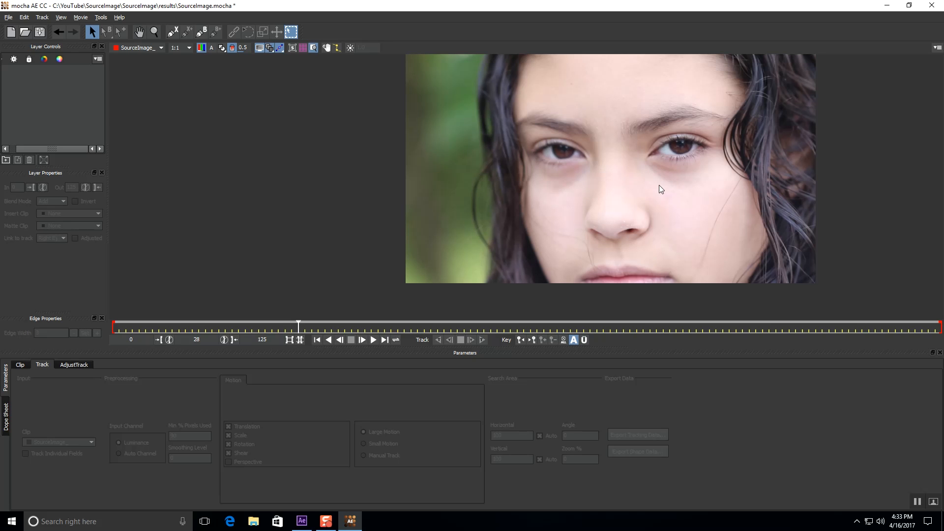
key(z)
drag(638, 202, 615, 93)
key(s)
key(z)
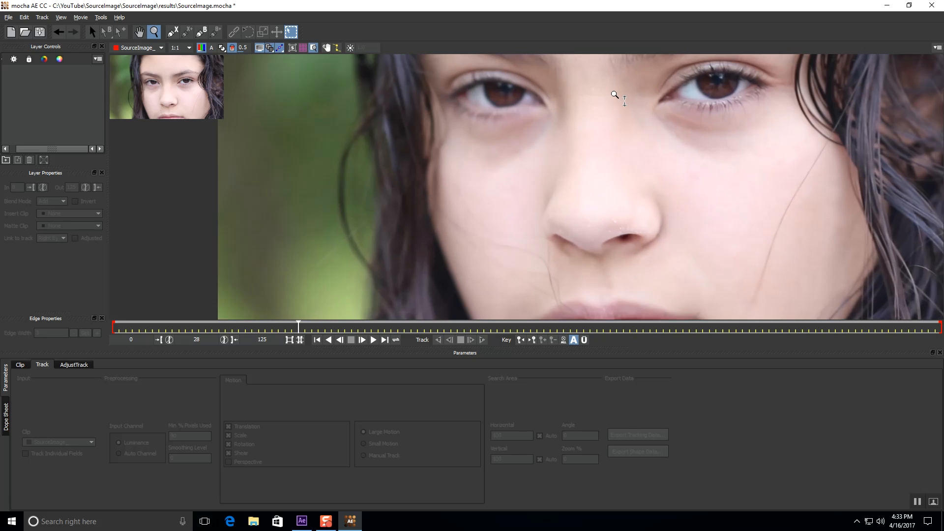
key(s)
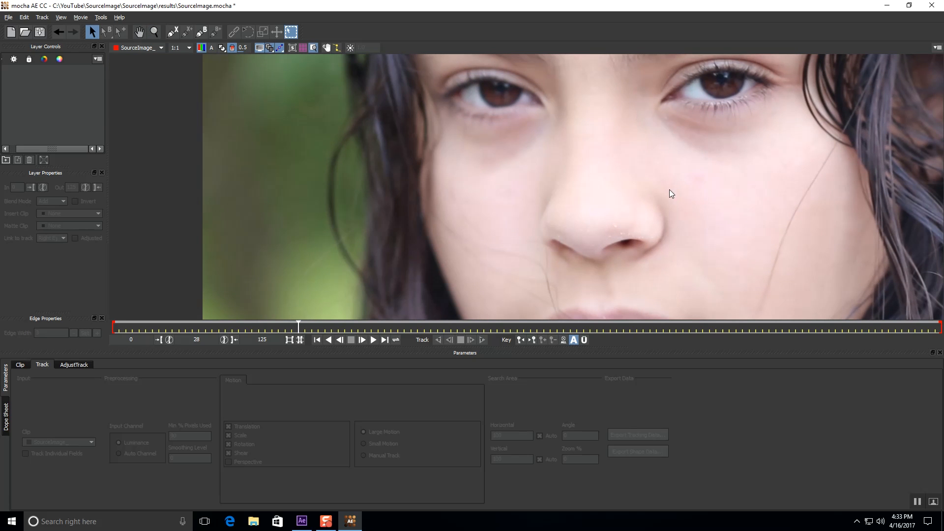
key(x)
key(s)
key(x)
drag(708, 162, 555, 266)
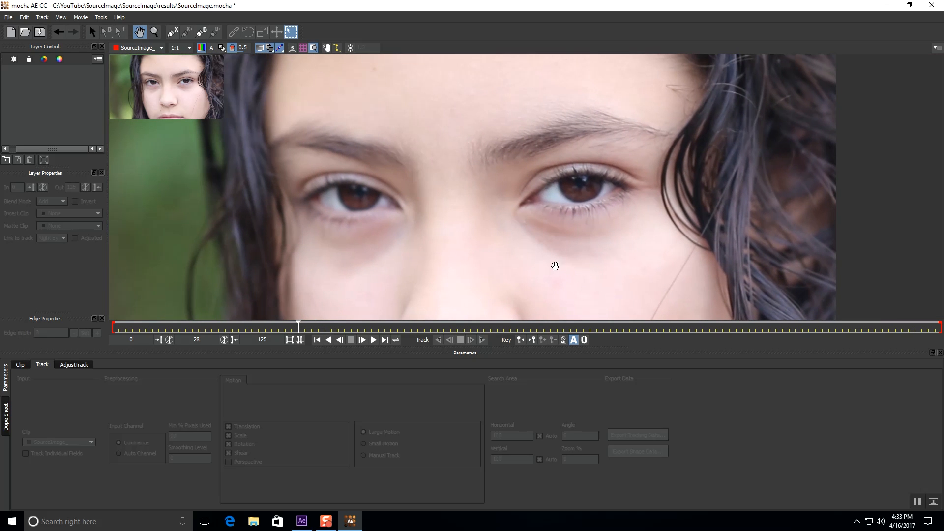
key(s)
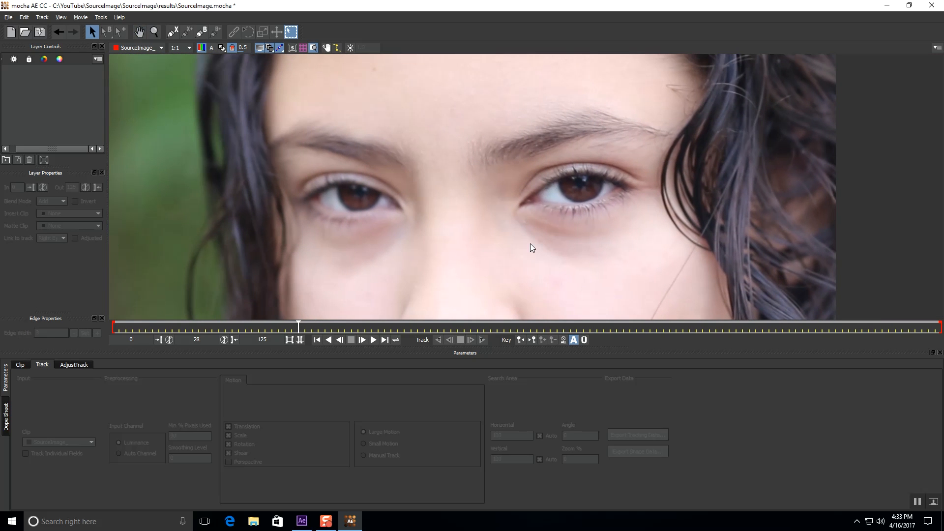
click(173, 33)
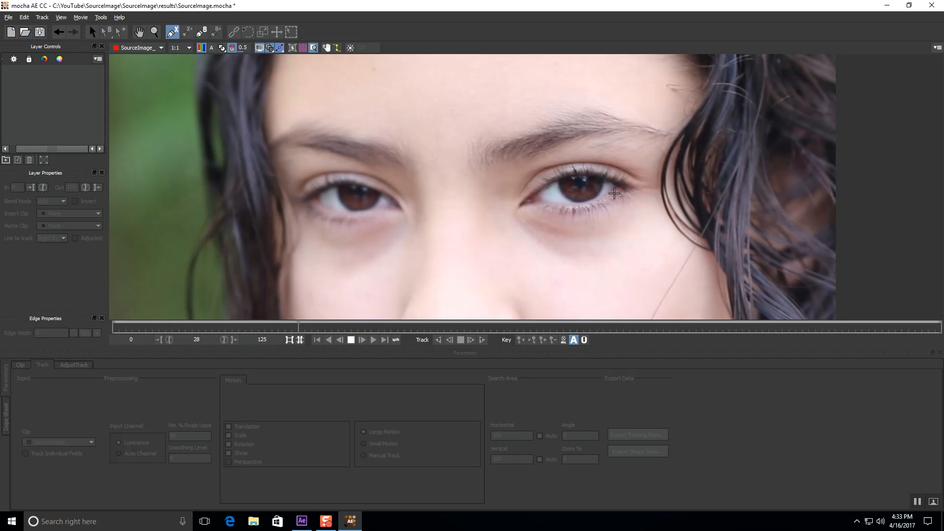
scroll(614, 193, up, 4)
click(648, 161)
click(638, 200)
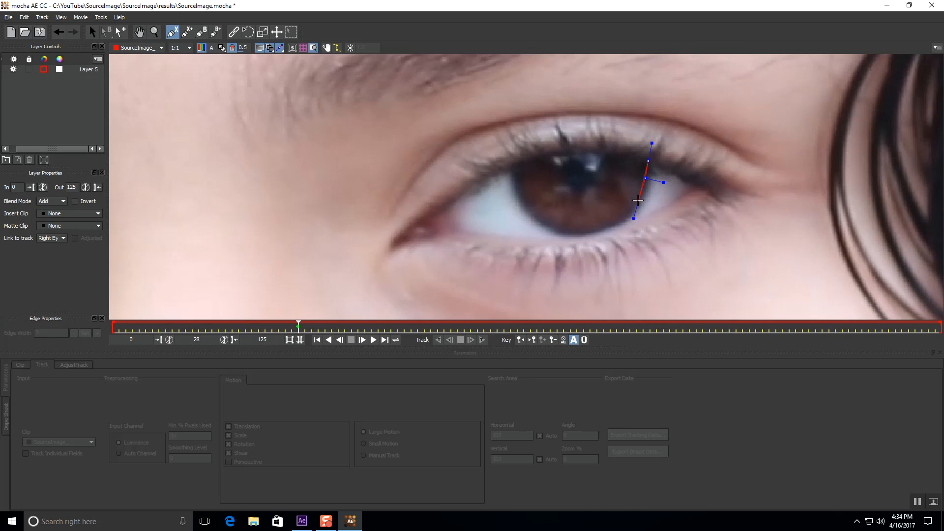
right_click(543, 154)
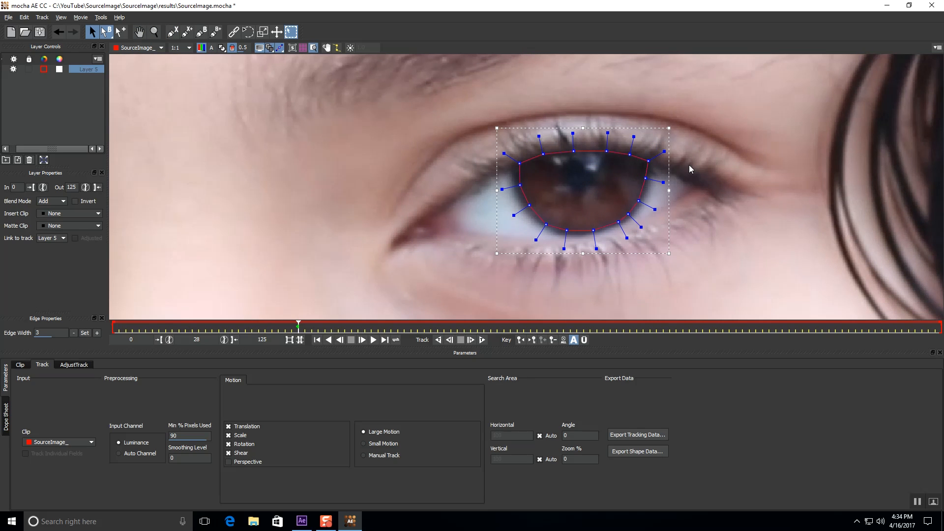
double_click(86, 69)
text(Left eye)
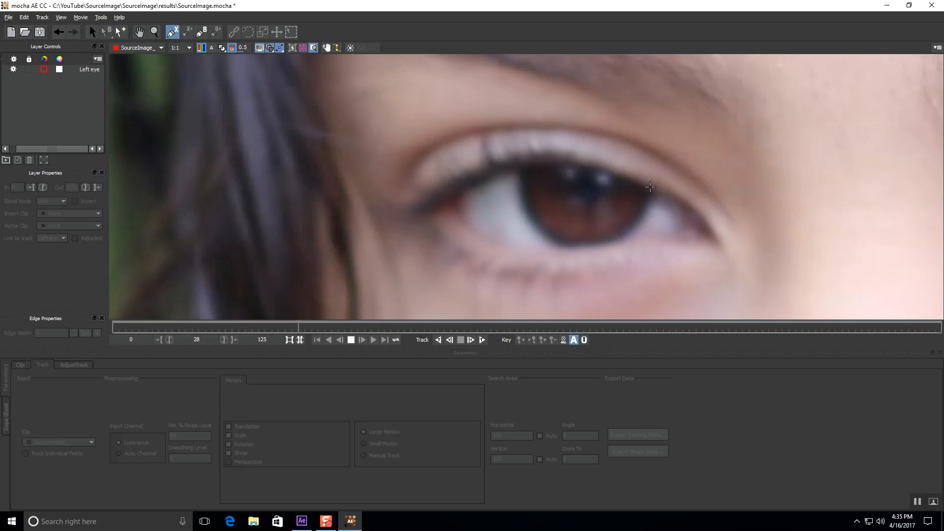
- Draw a closed X-spline around the visible iris of the girl's right eye and tighten its points
click(573, 239)
click(527, 163)
click(556, 161)
click(596, 166)
click(632, 179)
right_click(632, 179)
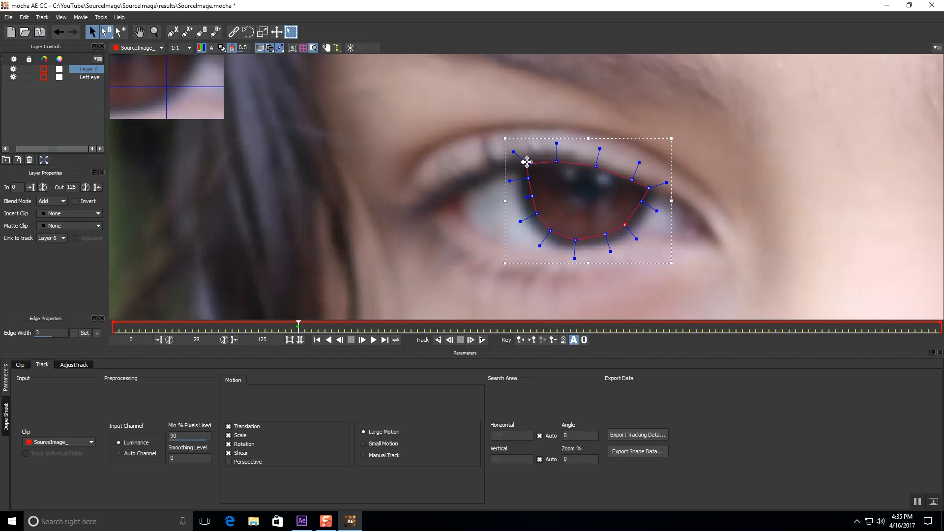
drag(600, 149, 599, 152)
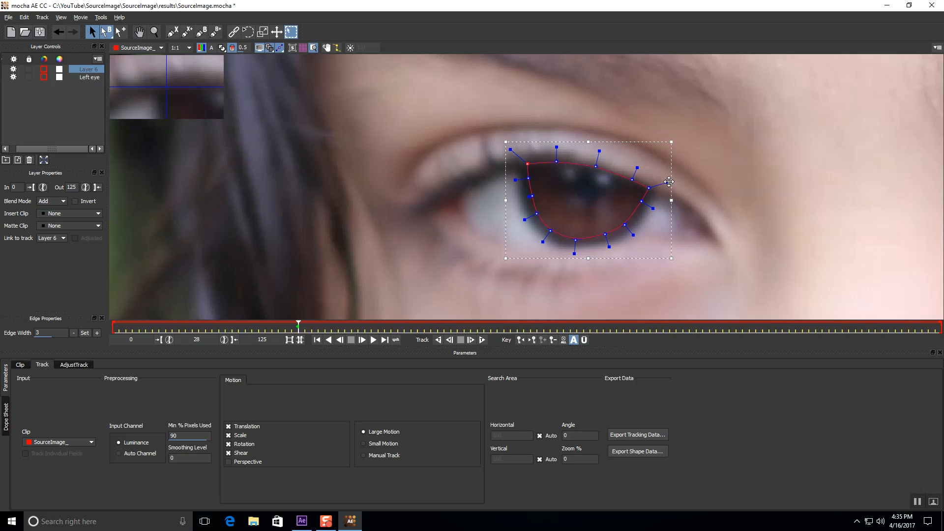
- Track both eye splines forward from frame 28 through the rest of the clip
scroll(803, 217, down, 2)
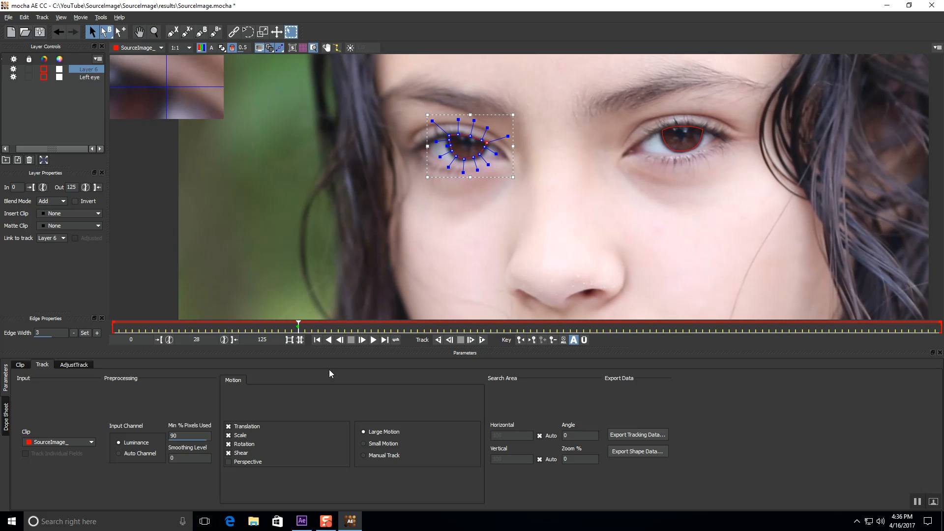
click(483, 340)
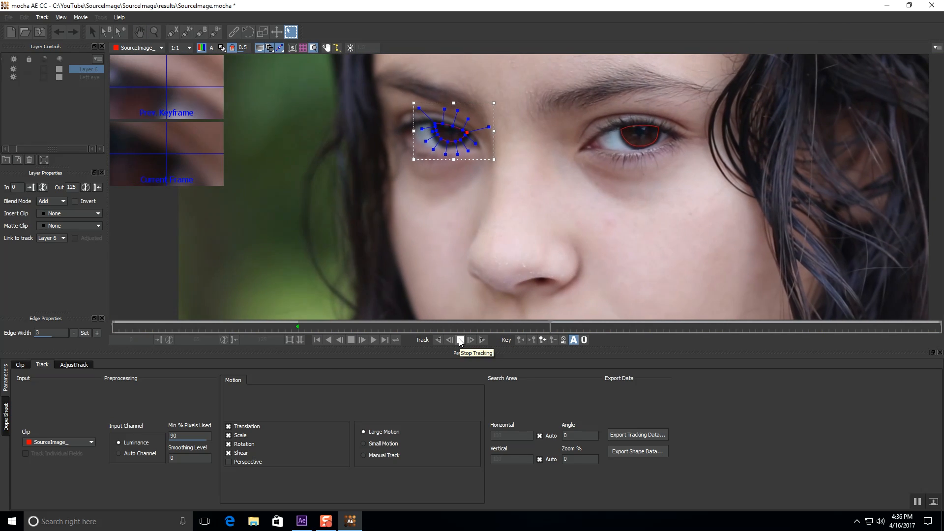
click(460, 340)
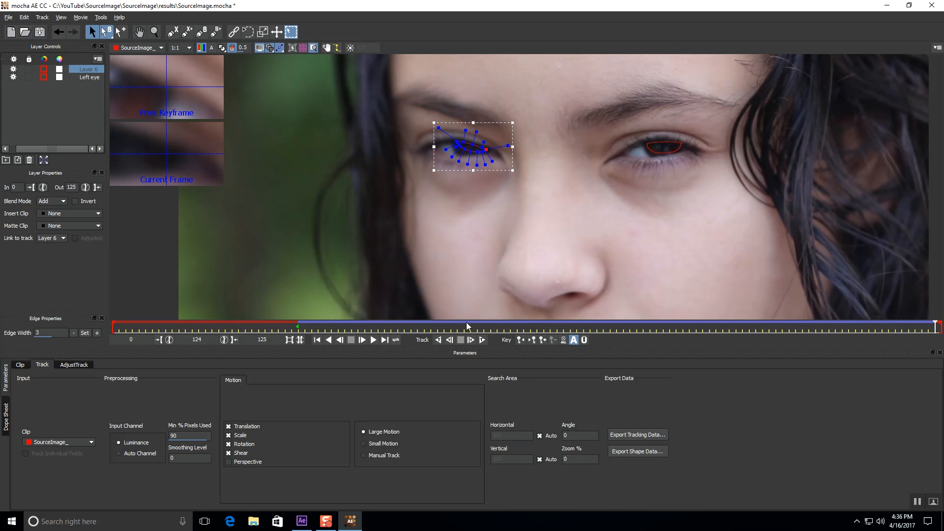
- Correct the right eye's spline early in the track, including frames 39 and 47, so it follows the iris edge
drag(384, 325, 344, 325)
scroll(466, 199, up, 2)
drag(541, 165, 443, 252)
click(370, 327)
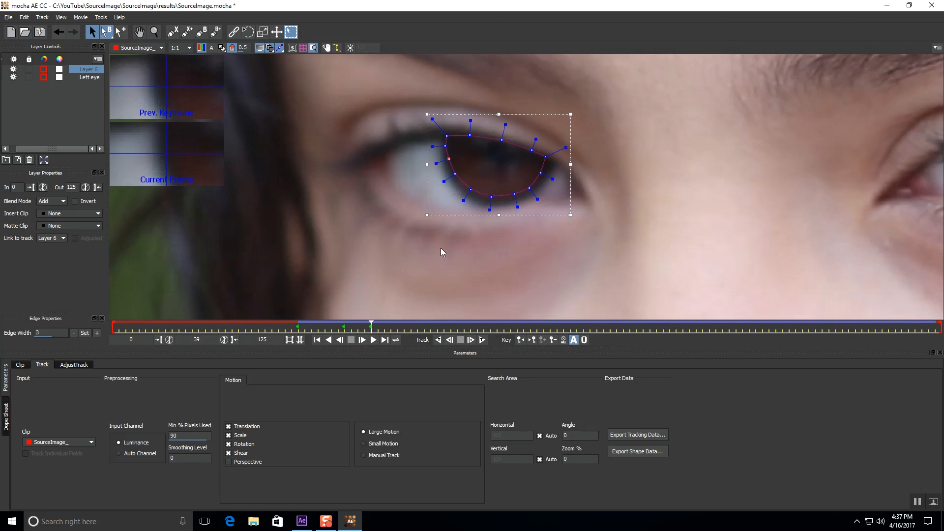
click(424, 327)
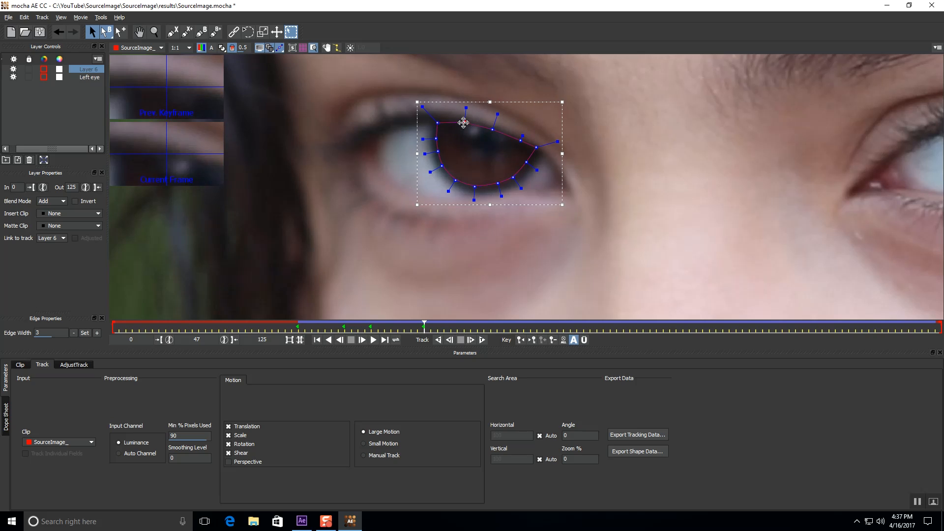
- Adjust the lower points of the right eye's spline to the iris edge at frames 66 and 74
drag(425, 325, 550, 325)
click(398, 133)
shift+click(404, 159)
shift+click(416, 173)
shift+click(434, 180)
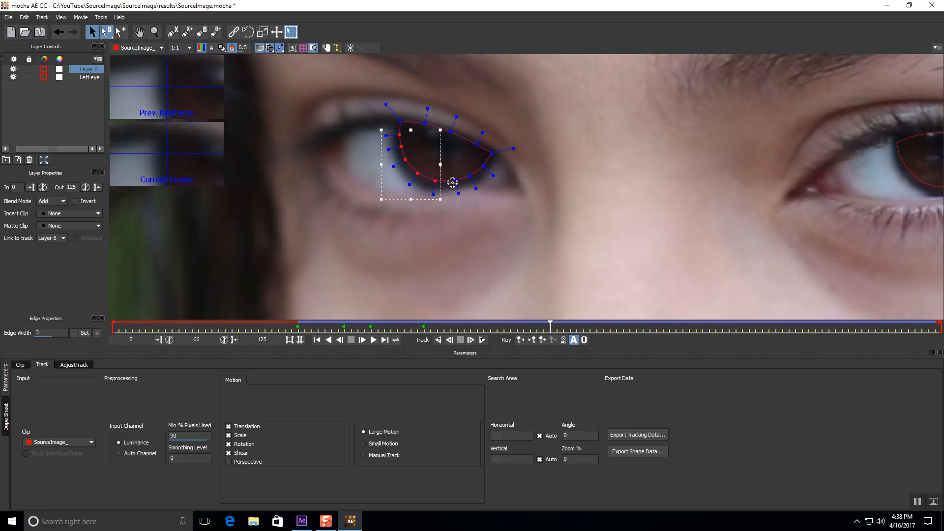
shift+click(482, 165)
drag(433, 181, 433, 183)
click(603, 327)
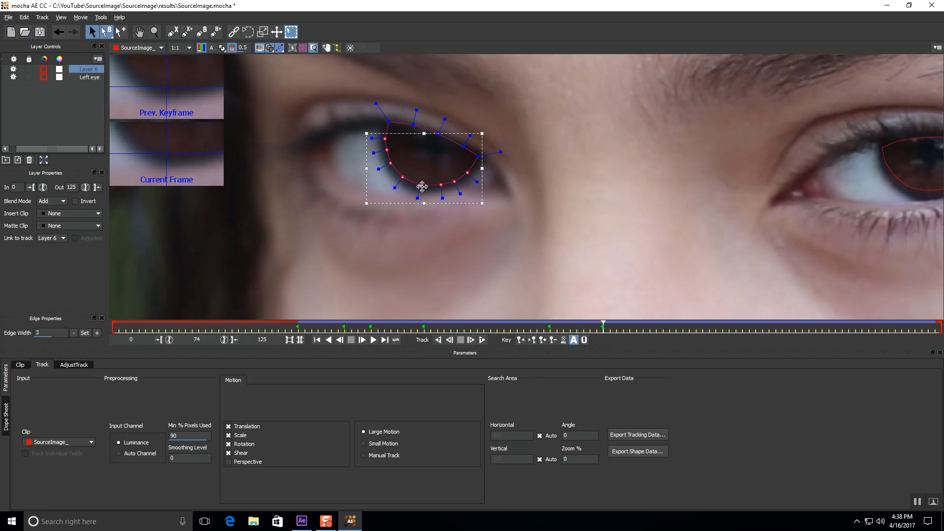
- Reshape the right eye's spline at frame 100, fitting its lower and side points to the narrowed iris
drag(604, 328, 776, 328)
drag(464, 198, 478, 197)
drag(426, 190, 424, 198)
drag(418, 209, 403, 221)
drag(414, 176, 414, 183)
drag(409, 163, 414, 183)
drag(490, 186, 506, 167)
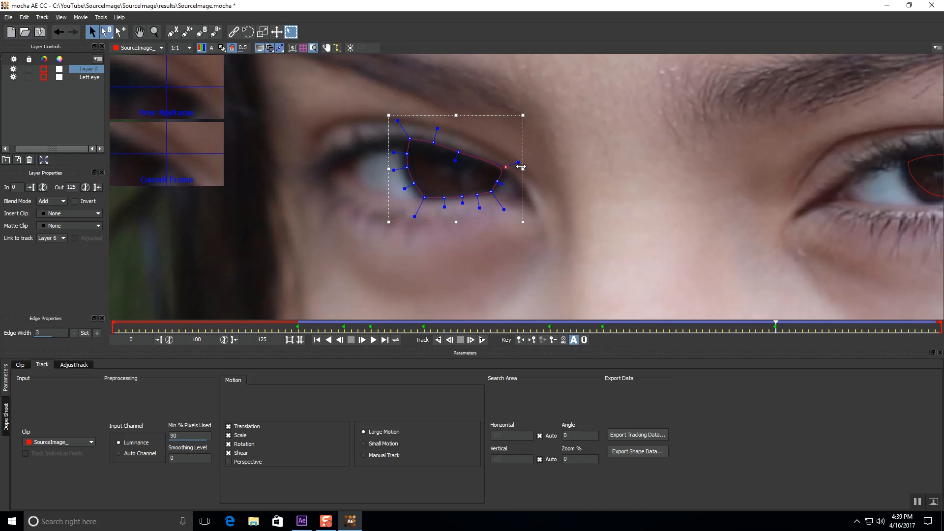
- Advance to frame 105 and refit the upper and side points of the right eye's spline
key(Right)
key(Right)
key(Right)
key(Right)
key(Right)
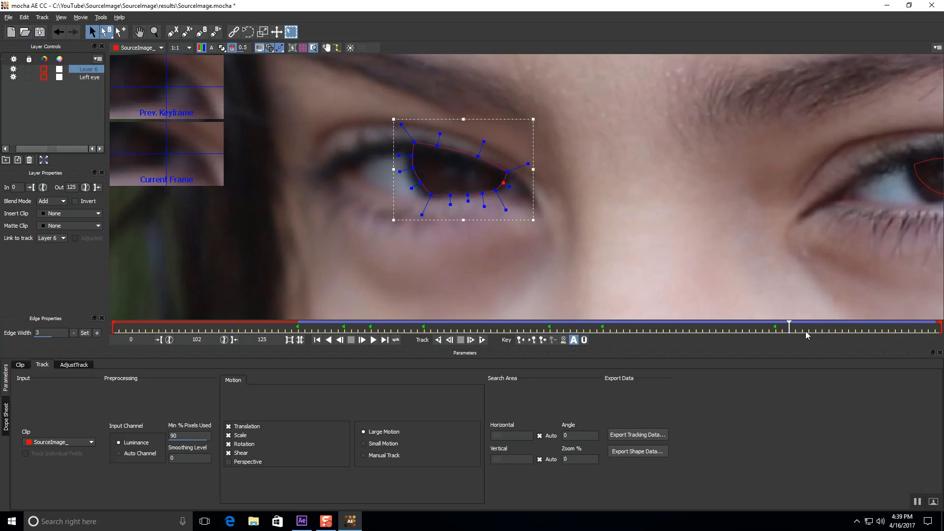
drag(406, 131, 435, 196)
drag(419, 148, 422, 148)
- Refit the right eye's spline points to the visible iris at frames 108 and 113
key(Right)
key(Right)
key(Right)
drag(435, 195, 413, 168)
drag(434, 186, 431, 187)
drag(508, 193, 518, 188)
drag(432, 187, 433, 186)
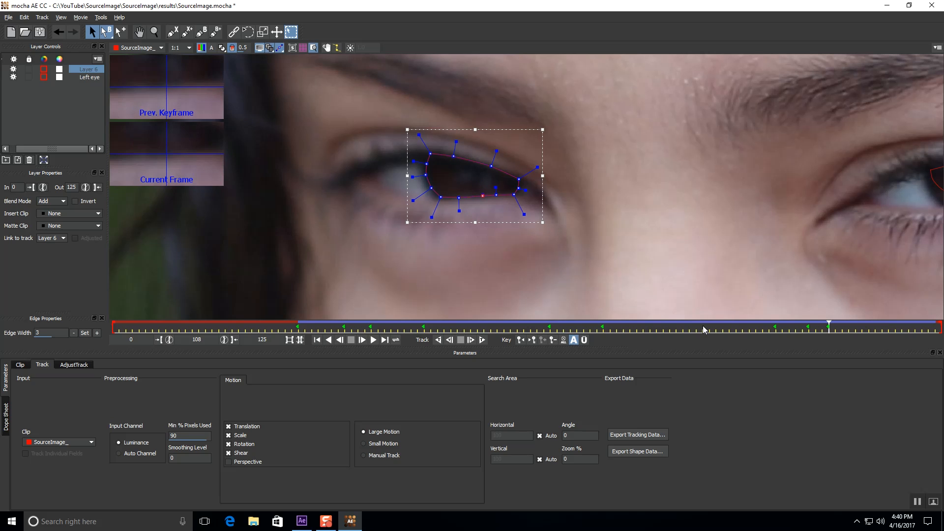
click(863, 330)
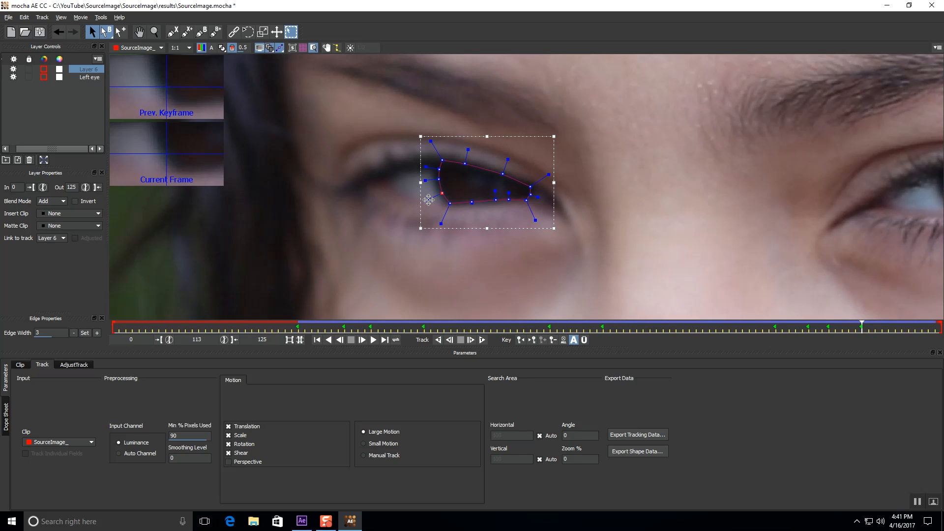
- Go to frame 125 and check the end of the image sequence in the SourceImage folder, dismissing the missing-file error
click(938, 330)
click(940, 331)
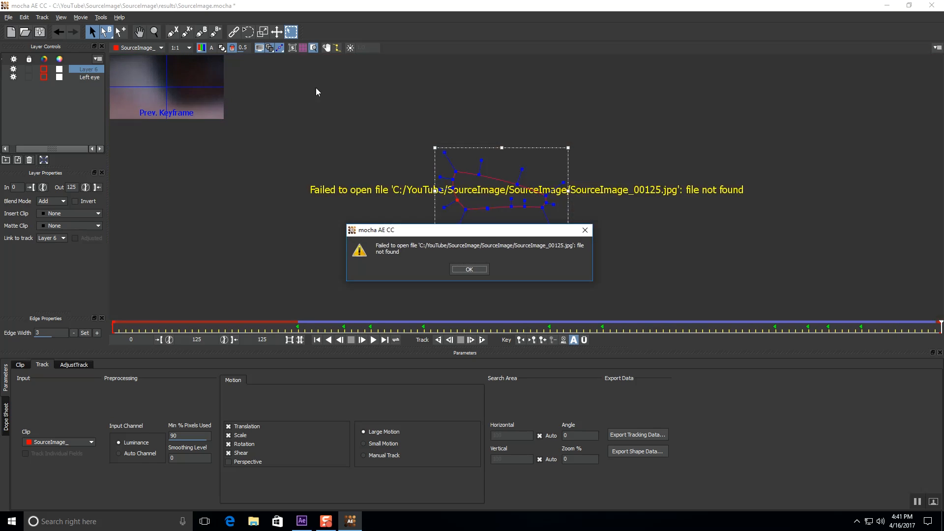
click(254, 522)
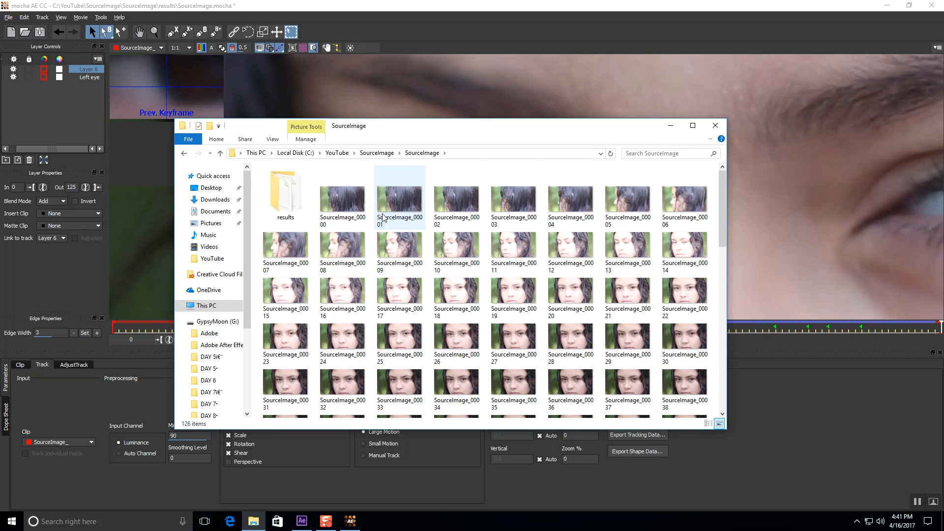
scroll(628, 398, down, 10)
key(ctrl+v)
click(582, 413)
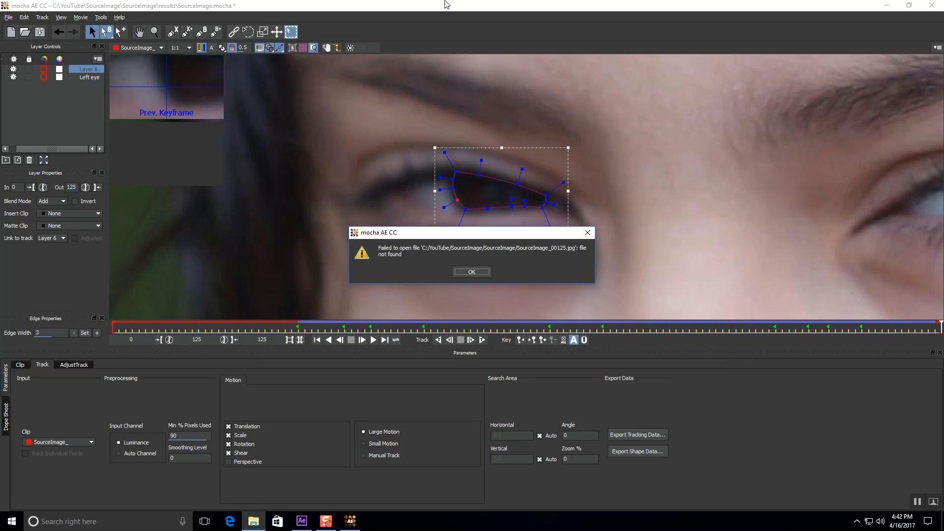
key(Return)
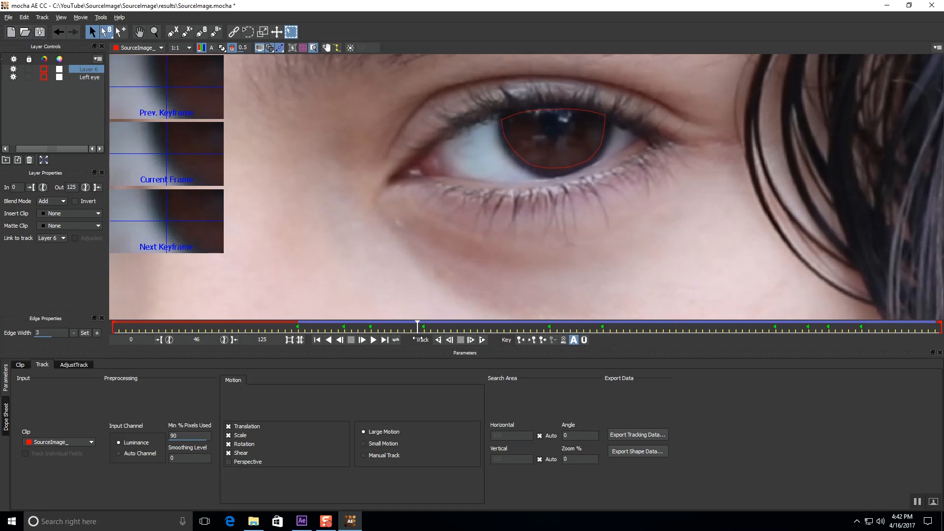
- Refit the left eye's spline to the iris at frames 46 and 69, adjusting its upper and lower points
click(574, 122)
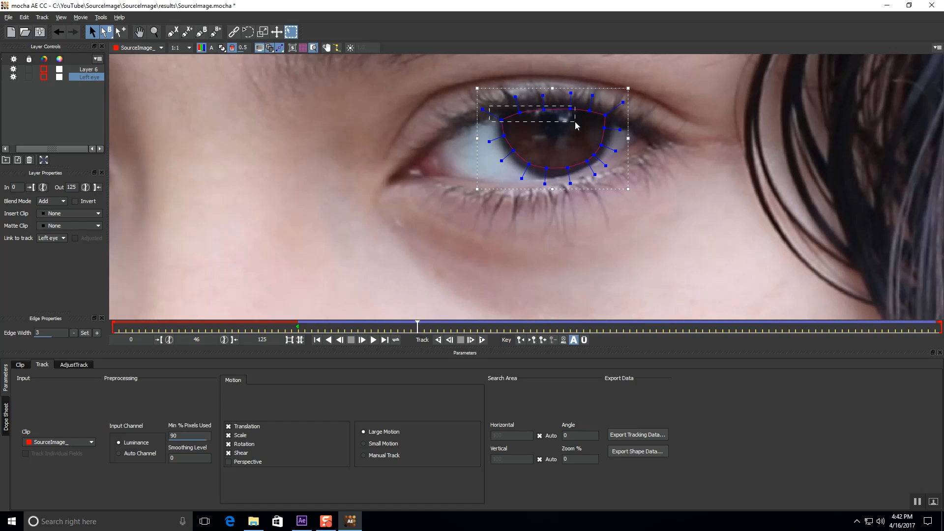
drag(535, 154, 605, 195)
drag(430, 334, 570, 335)
drag(427, 91, 521, 130)
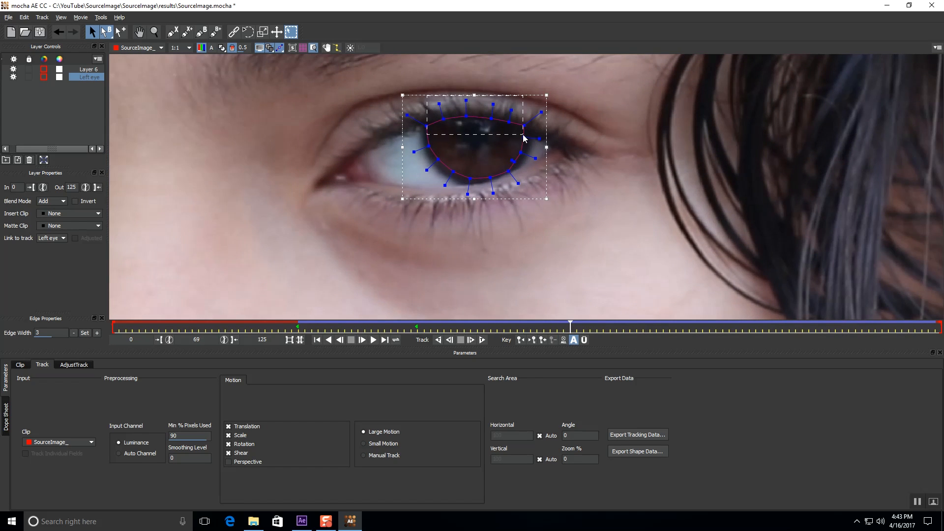
key(ctrl+a)
- Advance to frame 98 and refit the lower and side points of the left eye's spline to the iris
drag(572, 335, 761, 335)
drag(418, 150, 484, 205)
drag(450, 176, 446, 178)
drag(522, 145, 568, 221)
- Refit the left eye's spline to the narrowed iris at frame 101 and again about eleven frames further on
key(Right)
key(Right)
key(Right)
scroll(528, 157, up, 2)
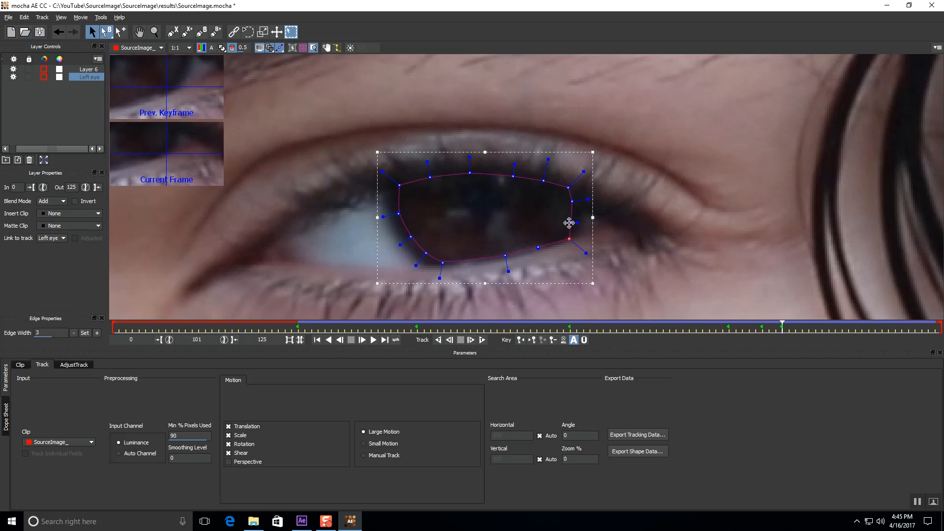
drag(442, 263, 433, 275)
drag(782, 327, 854, 329)
drag(445, 220, 484, 276)
- Return to the left eye spline's first keyframe and track it backward, dismissing the tracking errors
drag(856, 329, 298, 328)
key(z)
scroll(350, 197, down, 5)
click(438, 340)
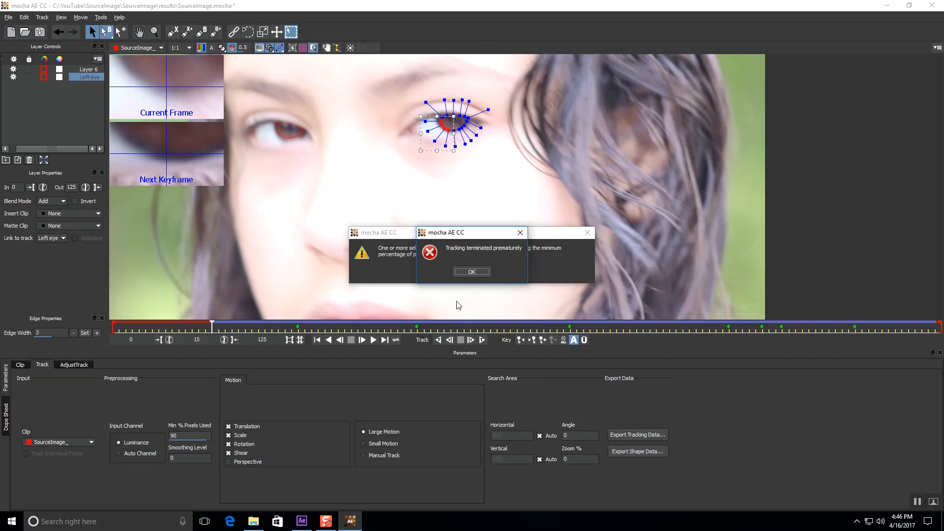
click(472, 271)
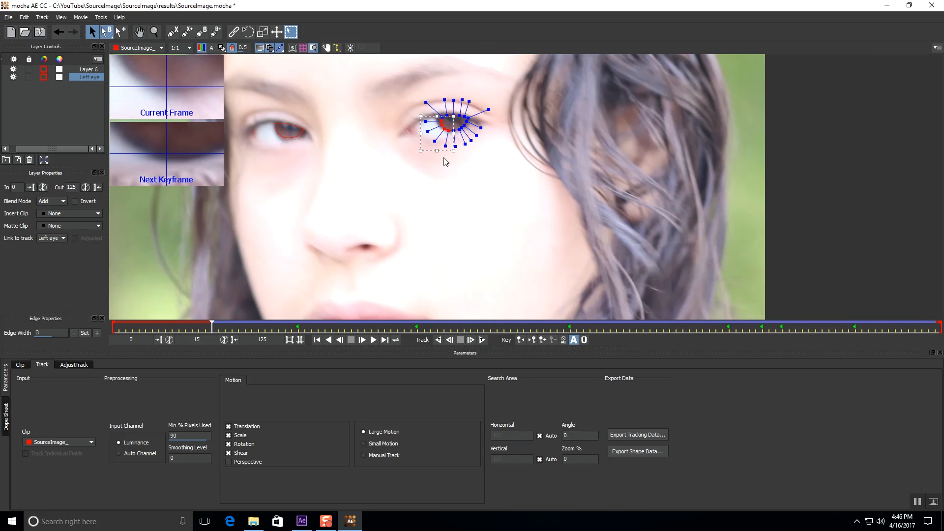
- Refit the right eye's spline points to the iris edge at frame 15
scroll(348, 143, up, 3)
click(474, 165)
drag(477, 168, 483, 170)
drag(492, 163, 508, 159)
drag(435, 132, 469, 158)
- Track the right eye's spline backward to frame 14 and reshape its points around the narrow, nearly closed iris
click(439, 340)
click(476, 270)
drag(502, 156, 502, 164)
mouse_move(502, 145)
mouse_down()
mouse_move(504, 157)
mouse_move(489, 155)
mouse_up()
drag(470, 133, 454, 152)
drag(430, 129, 436, 148)
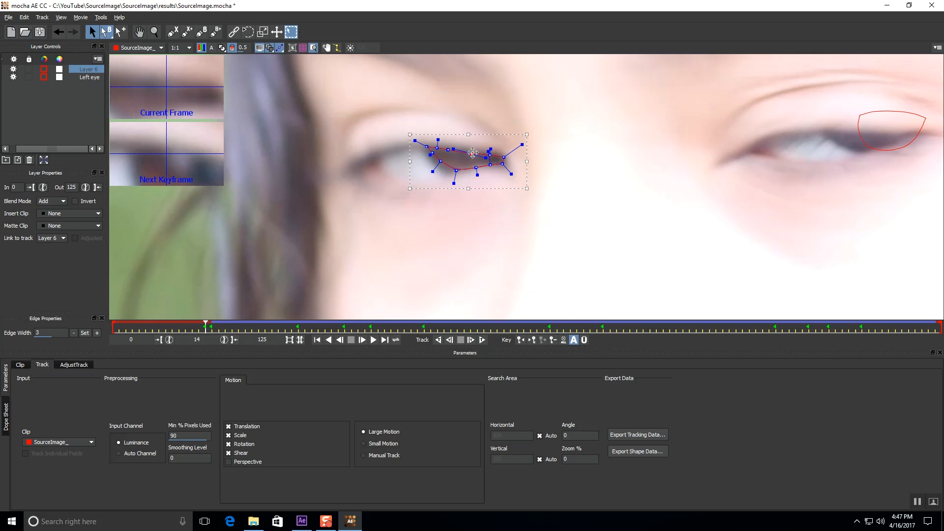
scroll(433, 211, up, 2)
drag(587, 180, 587, 196)
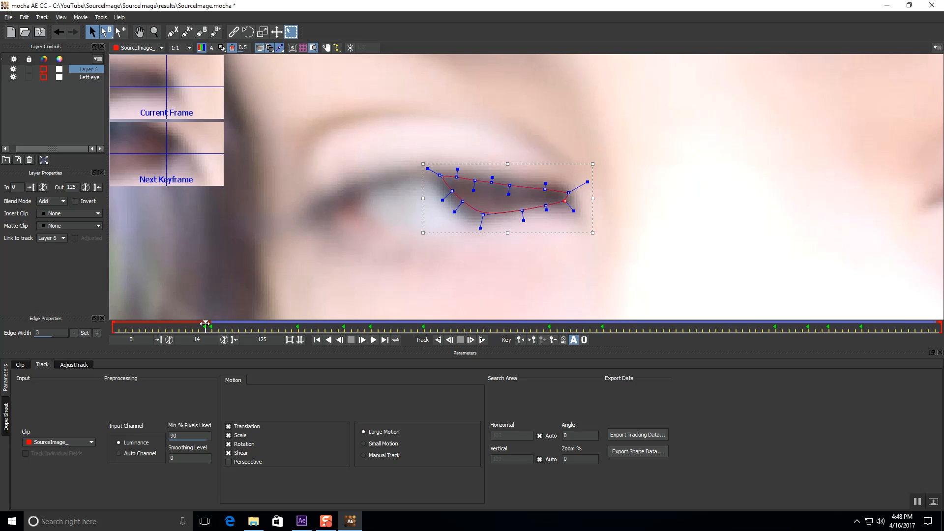
- Go to frame 16 and fit the upper and lower points of the left eye's spline to the iris
drag(910, 250, 738, 249)
key(Right)
key(Right)
key(Right)
key(Left)
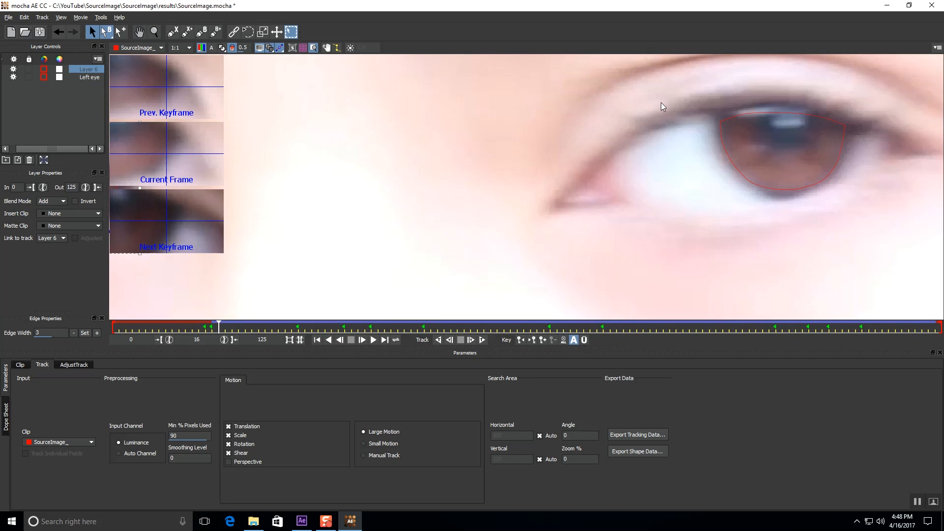
click(721, 123)
drag(689, 94, 855, 130)
drag(804, 113, 805, 108)
drag(754, 183, 809, 196)
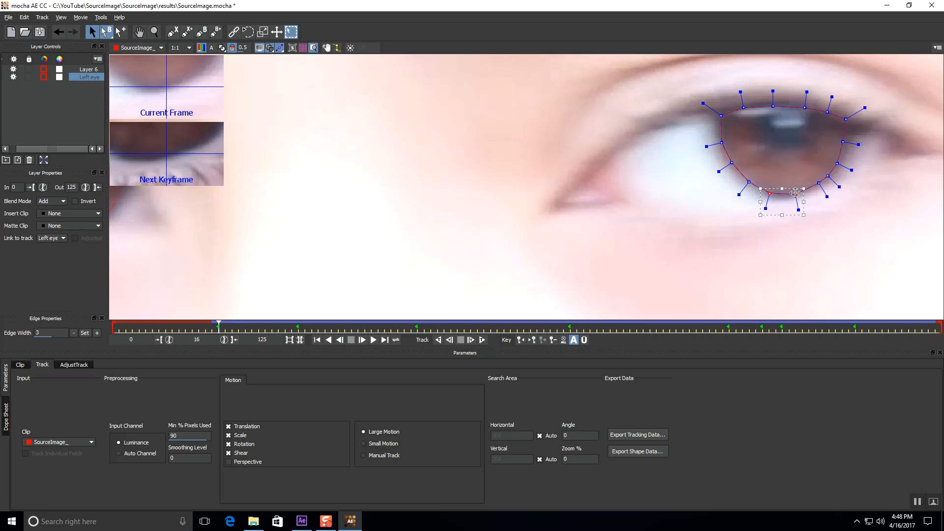
- Refit the left eye's spline to the iris at frame 15, and lower its upper points onto the half-closed iris at frame 14
key(Left)
key(ctrl+a)
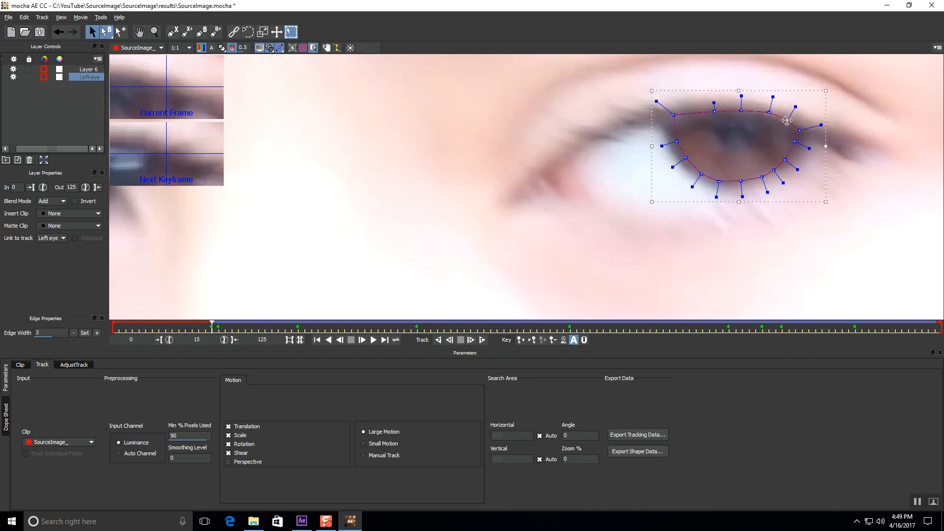
key(Left)
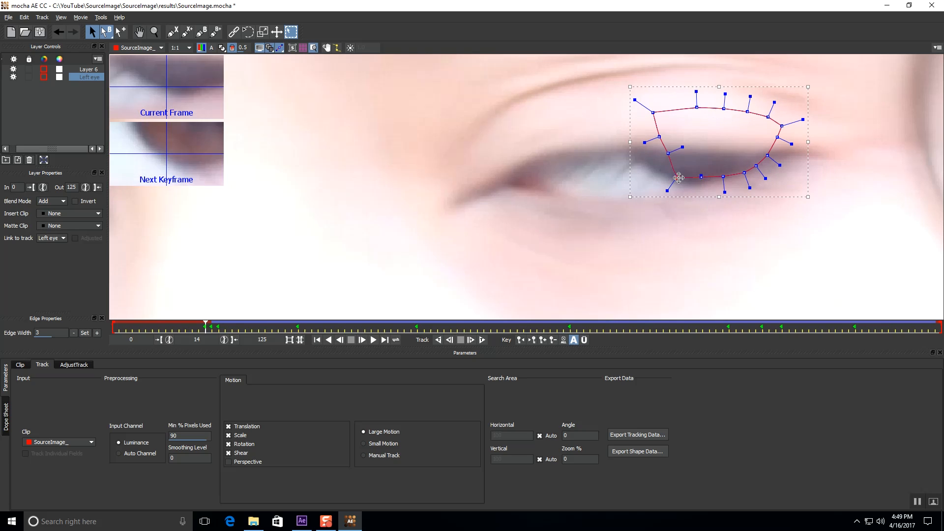
drag(652, 112, 633, 149)
drag(697, 107, 690, 154)
drag(747, 111, 716, 156)
drag(768, 117, 730, 155)
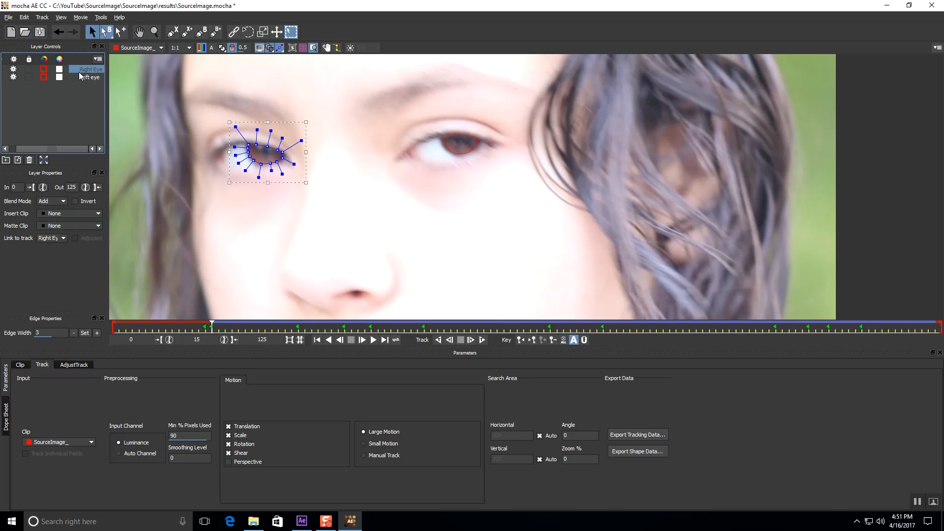
- Export the Right Eye tracking data as After Effects Transform Data (position, scale and rotation) to the clipboard
click(653, 435)
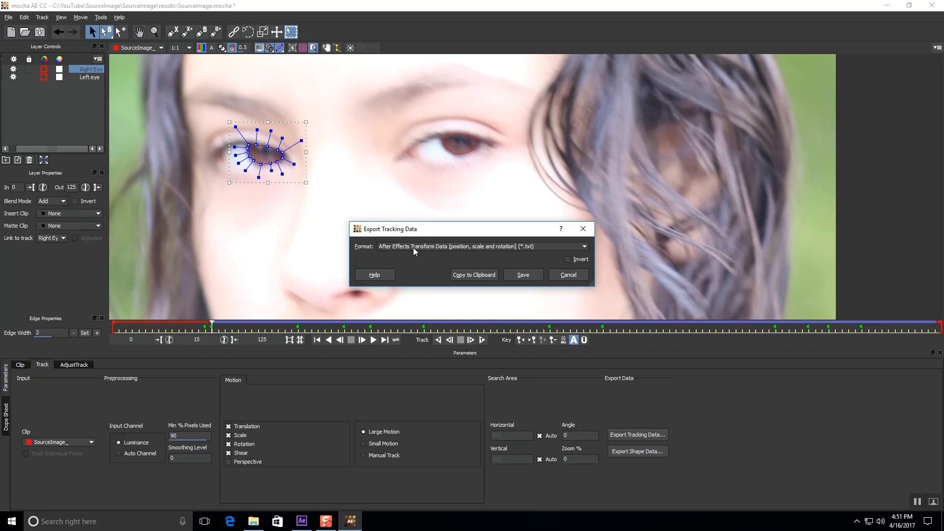
click(521, 249)
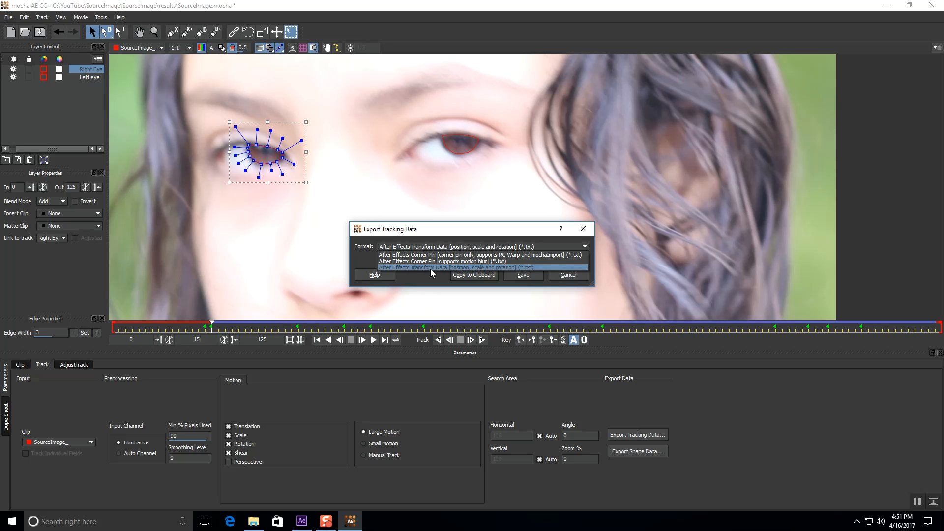
click(496, 268)
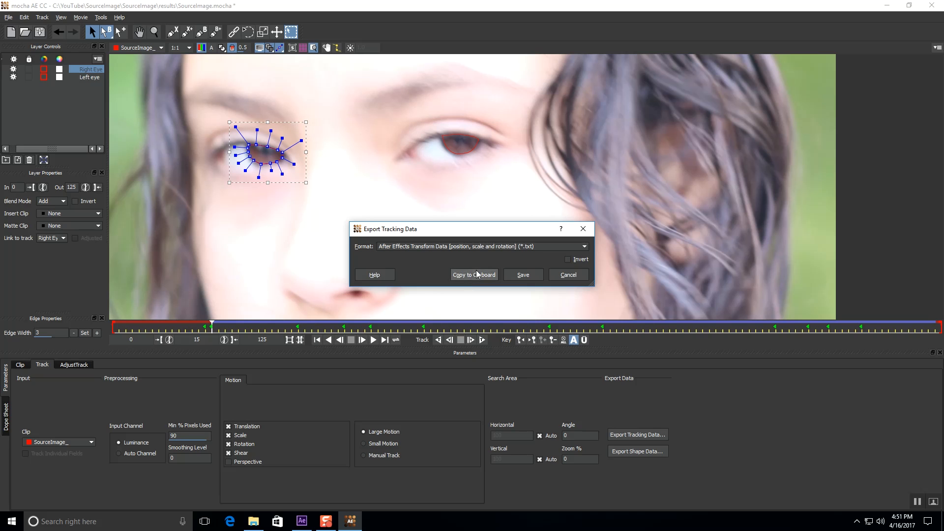
click(475, 275)
- Switch to After Effects, return the Evil Eyes composition to frame 0 and enlarge the timeline area
click(302, 522)
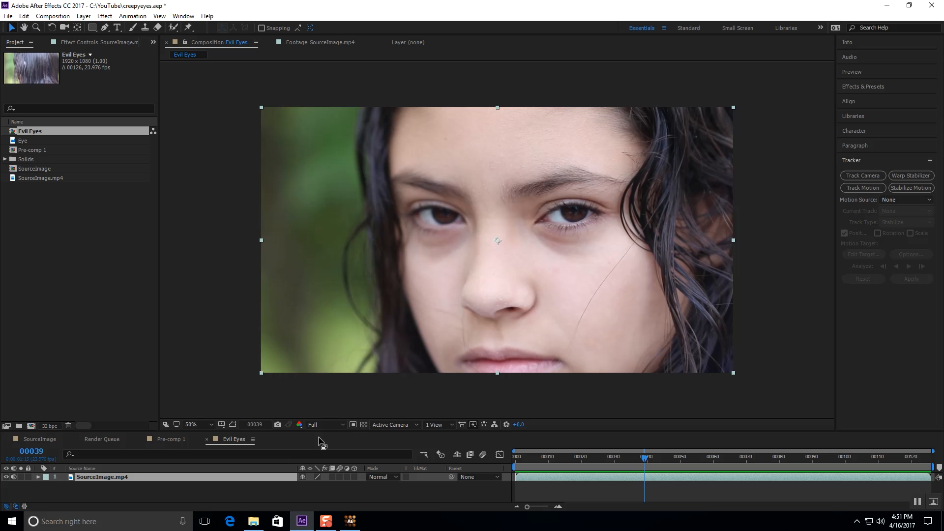
drag(642, 458, 506, 467)
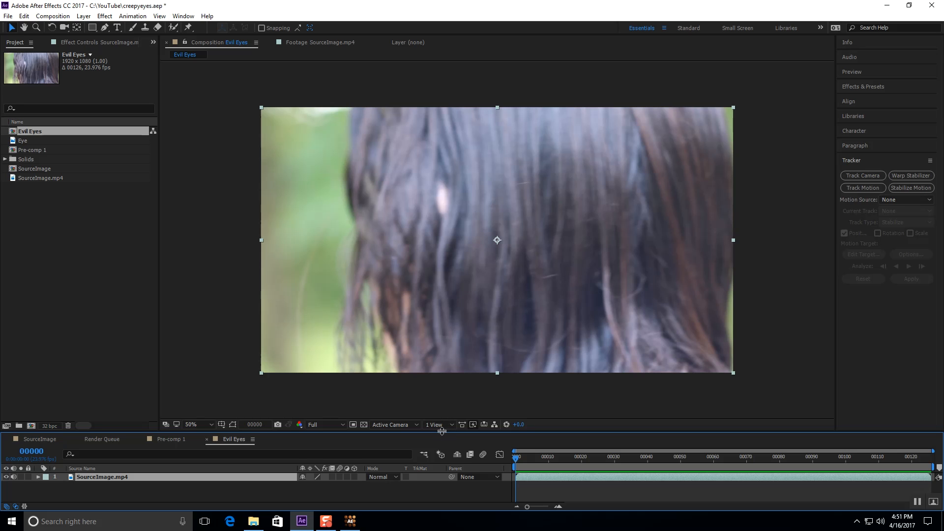
drag(443, 430, 454, 283)
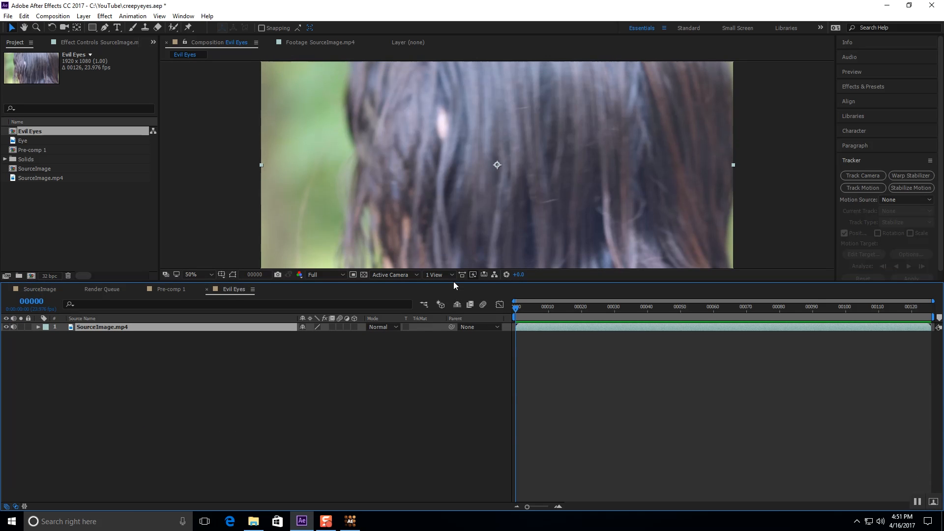
scroll(484, 225, down, 6)
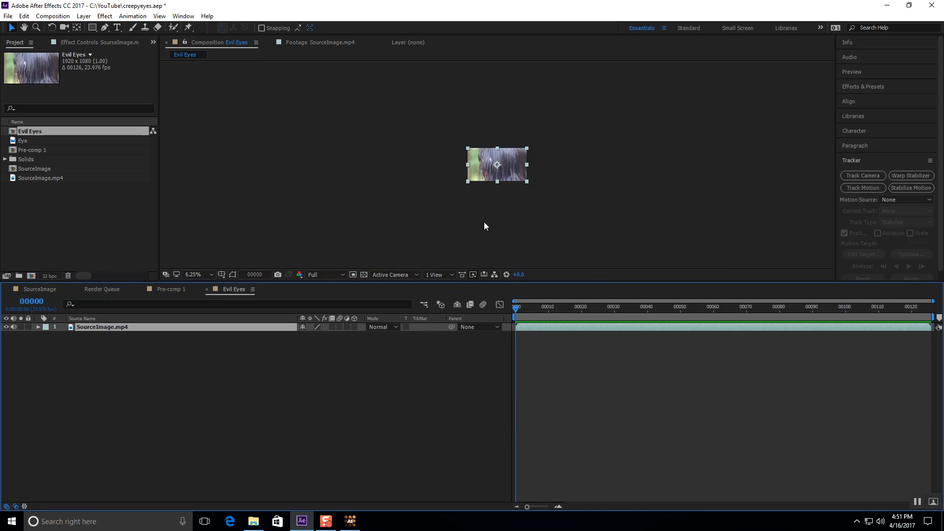
scroll(484, 225, up, 6)
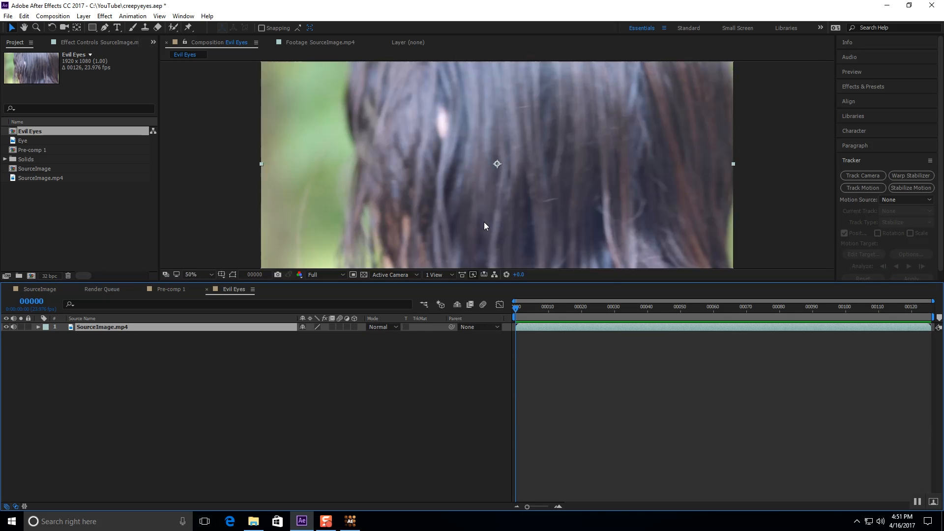
- Add a null object to the Evil Eyes composition and rename it Right Eye
right_click(196, 377)
mouse_move(243, 383)
click(359, 439)
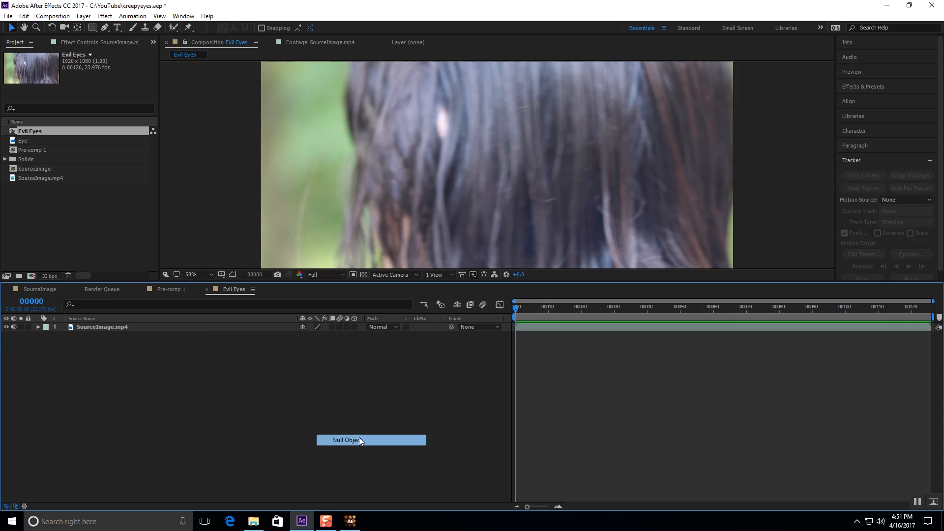
right_click(119, 328)
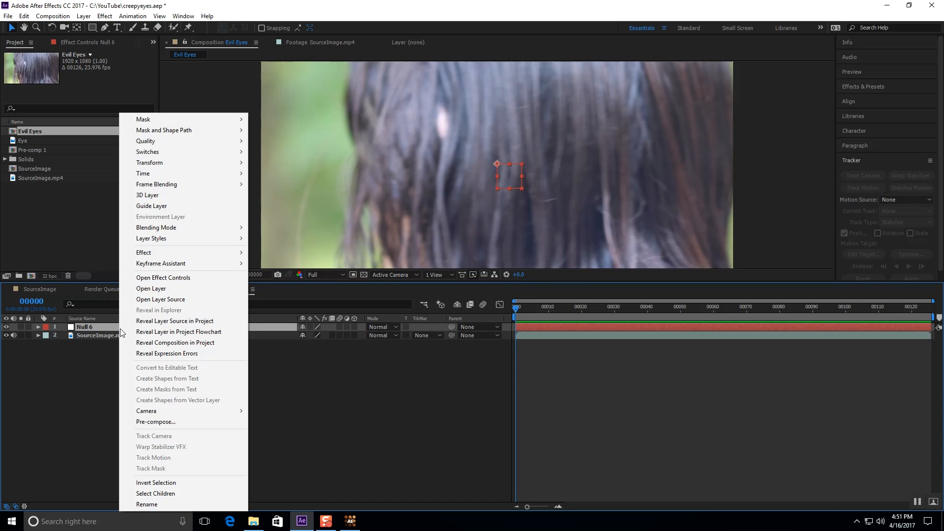
click(152, 506)
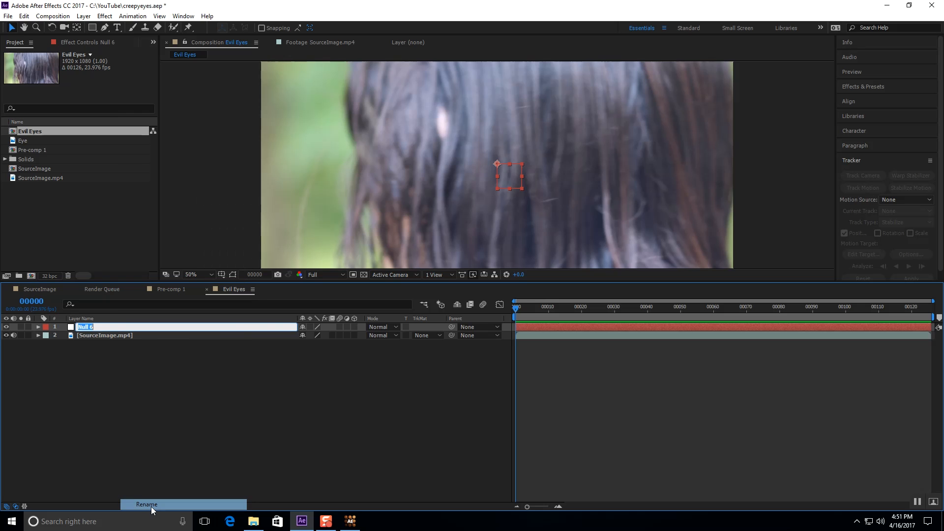
text(Right Eye)
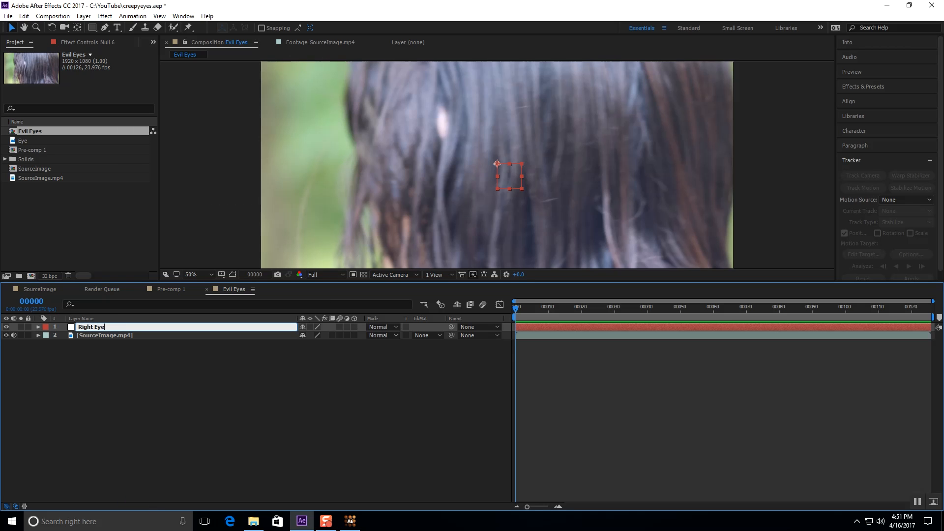
key(Return)
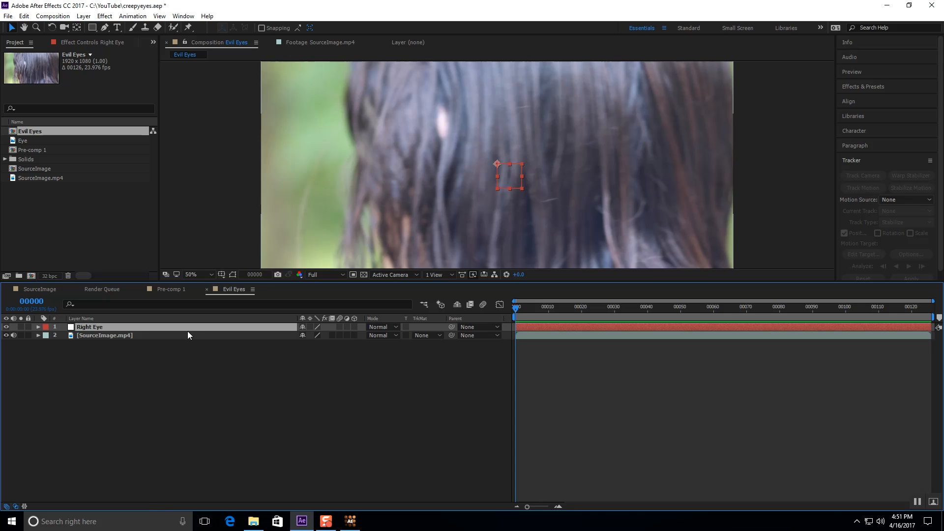
- Paste the copied tracking data onto the Right Eye null at frame 0 and deselect the layer
key(ctrl+v)
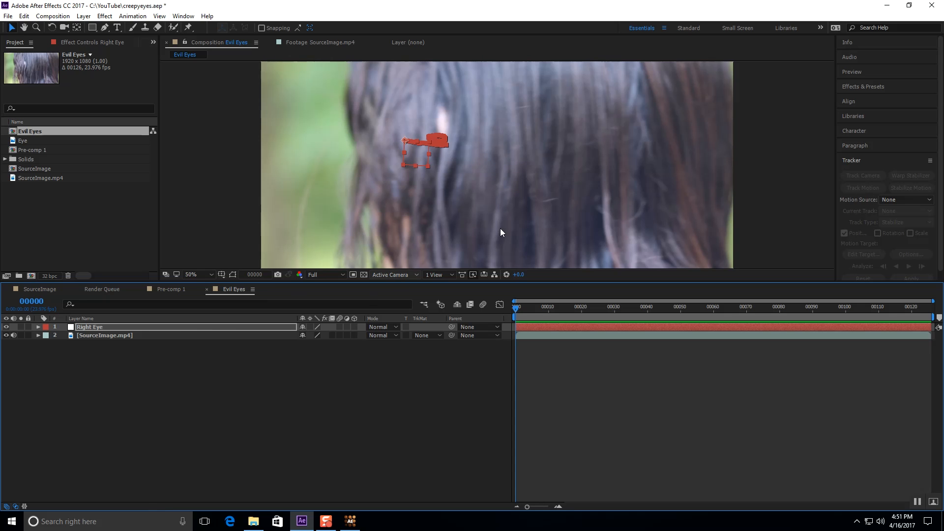
drag(519, 311, 514, 334)
click(90, 374)
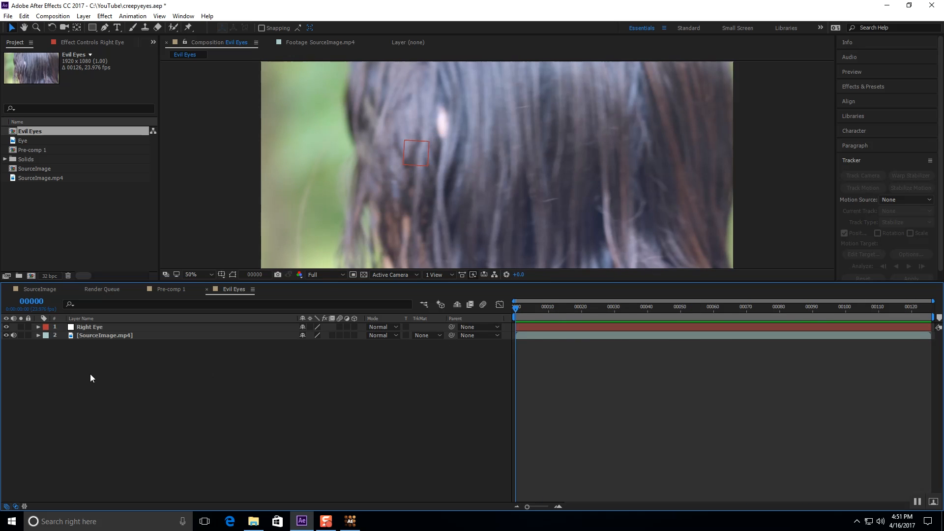
- Add a second null object to the Evil Eyes composition and rename it Left Eye
right_click(90, 373)
mouse_move(173, 378)
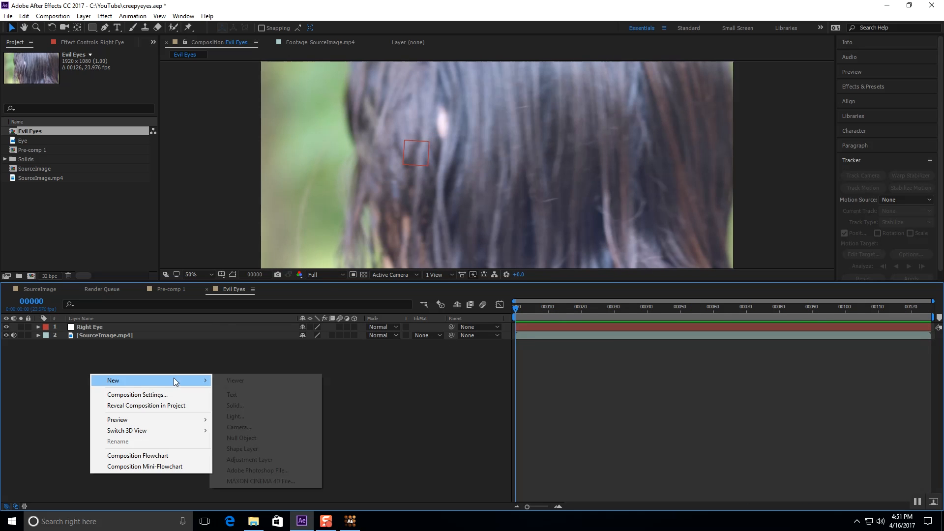
click(262, 440)
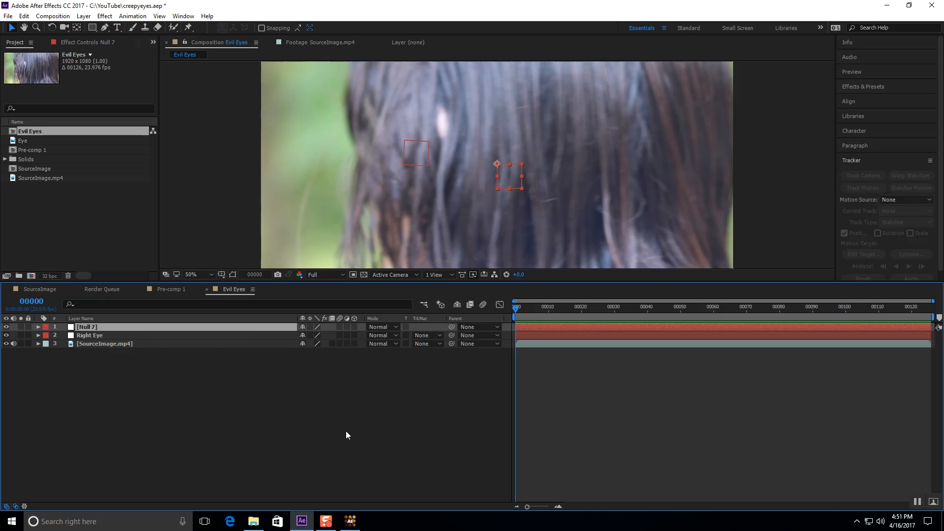
right_click(81, 329)
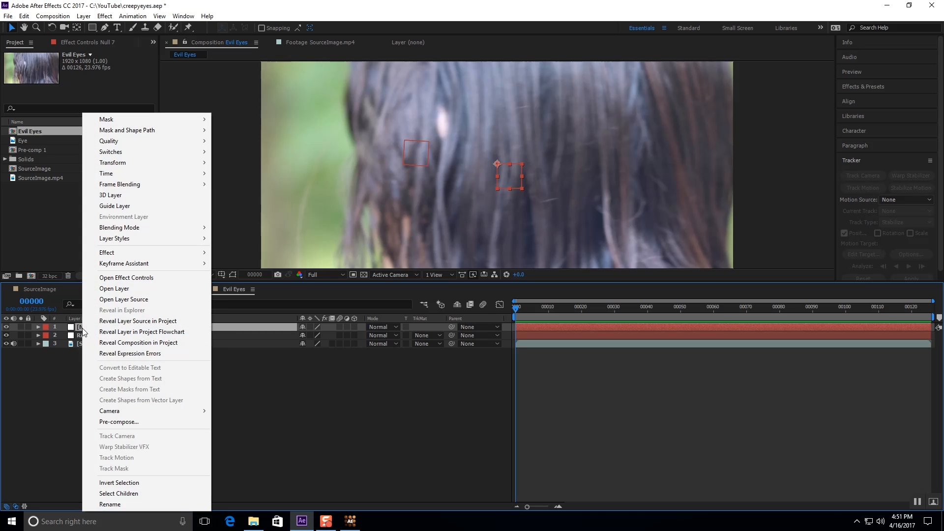
click(126, 504)
text(Left Eye)
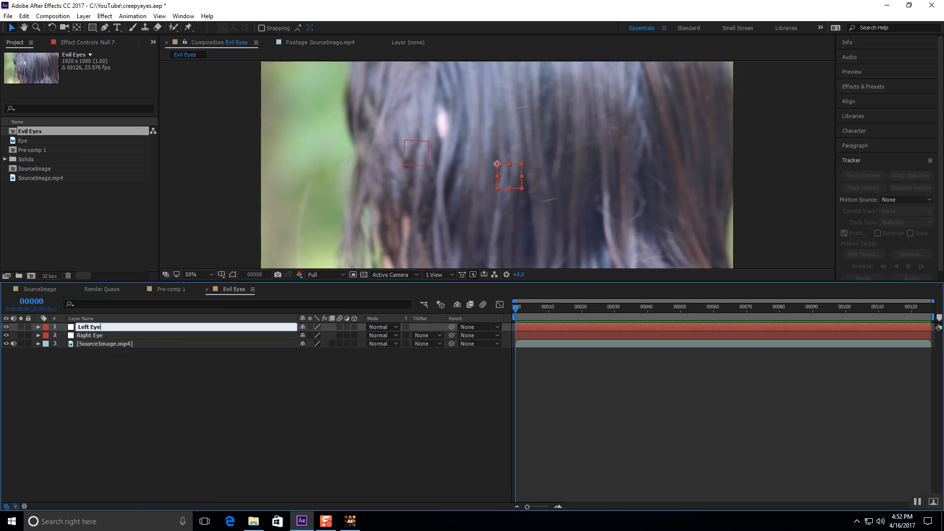
key(Return)
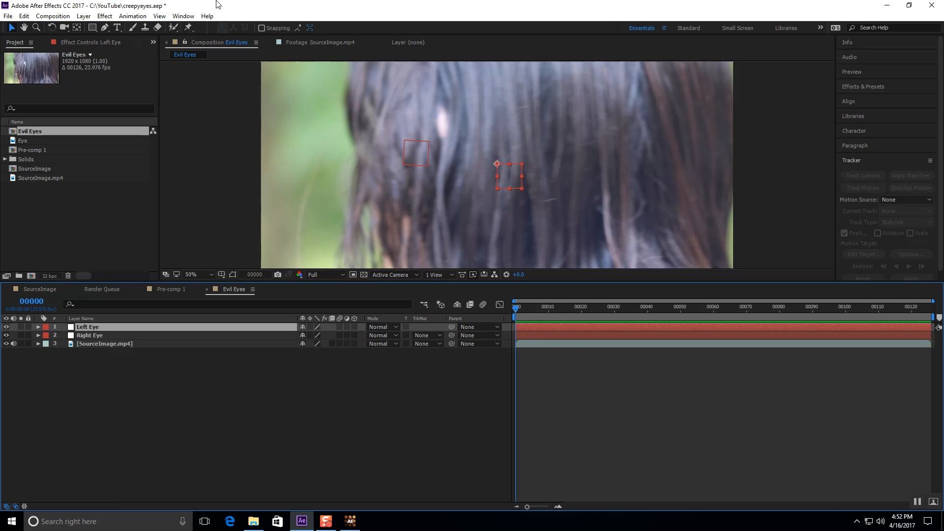
- Switch to mocha AE and export the Left eye layer's tracking data to the clipboard
click(351, 520)
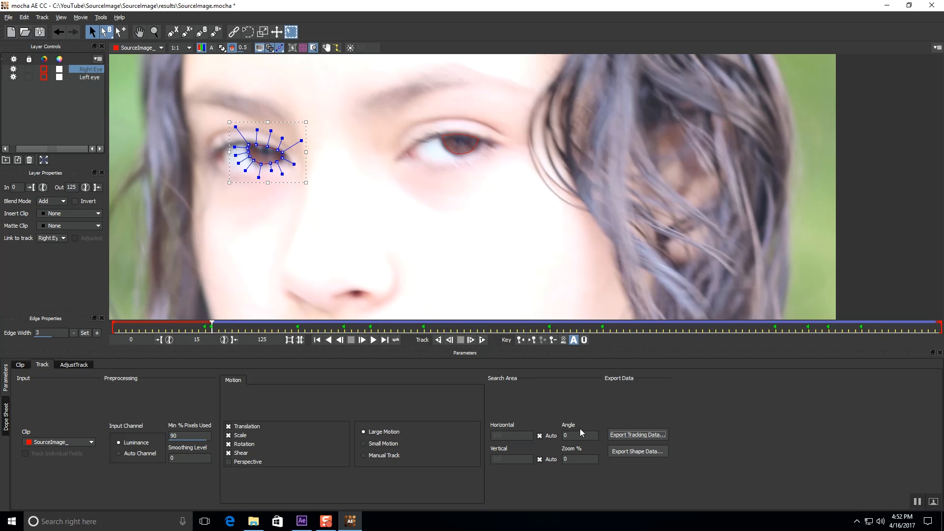
click(93, 78)
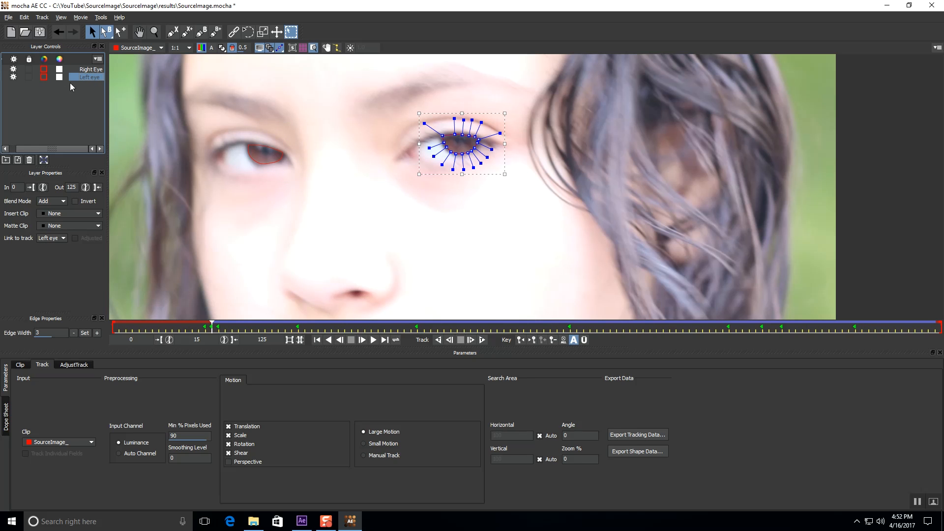
click(652, 441)
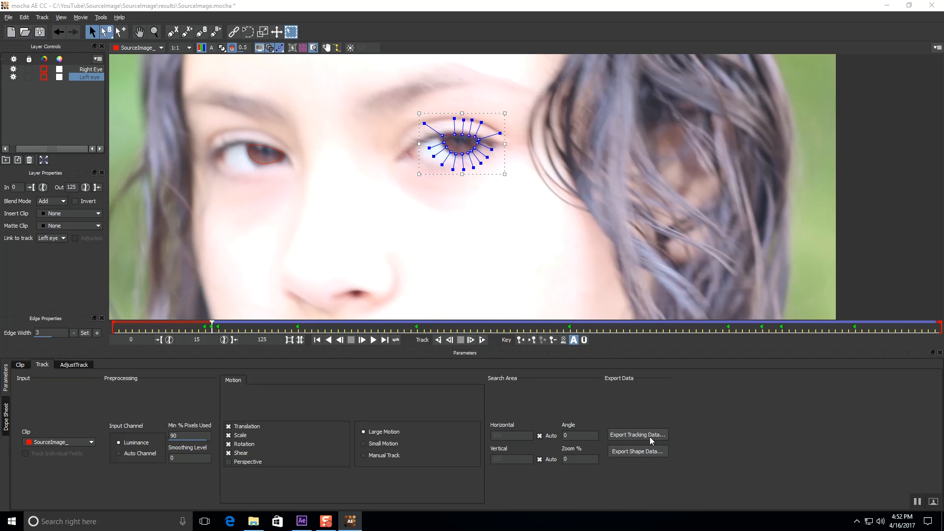
click(470, 277)
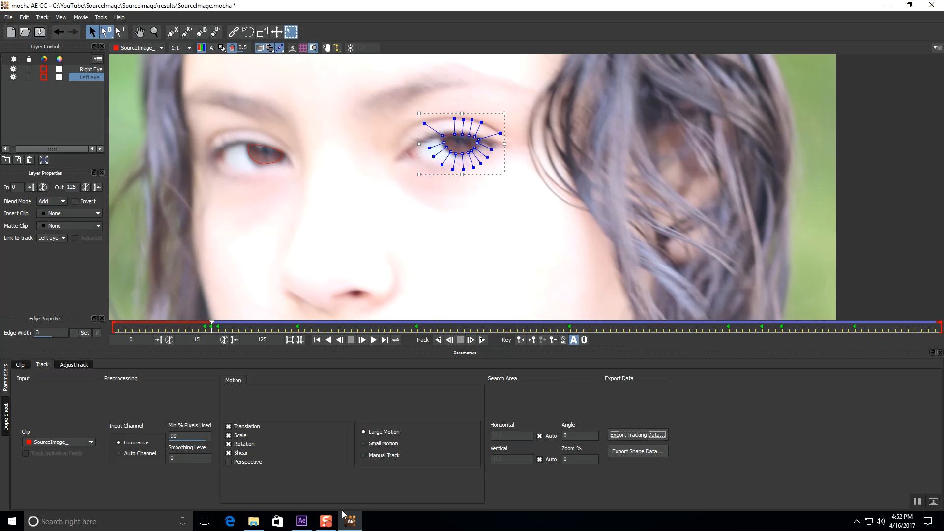
- Switch to After Effects and paste the copied tracking data onto the Left Eye null at frame 0
mouse_move(304, 524)
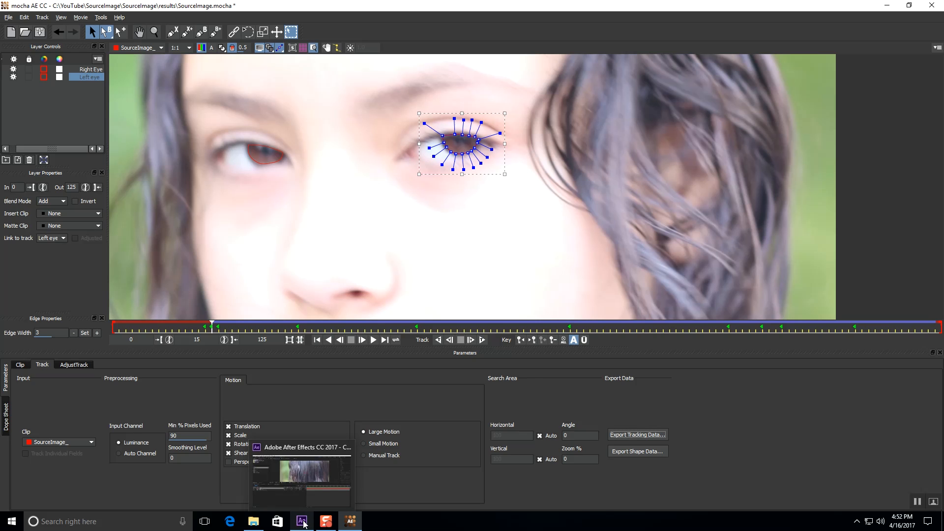
click(304, 524)
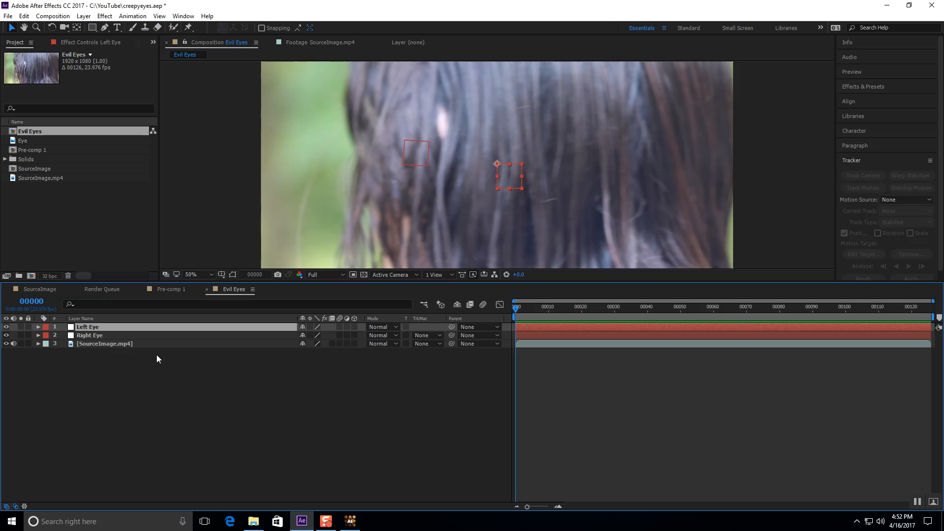
right_click(115, 338)
right_click(90, 327)
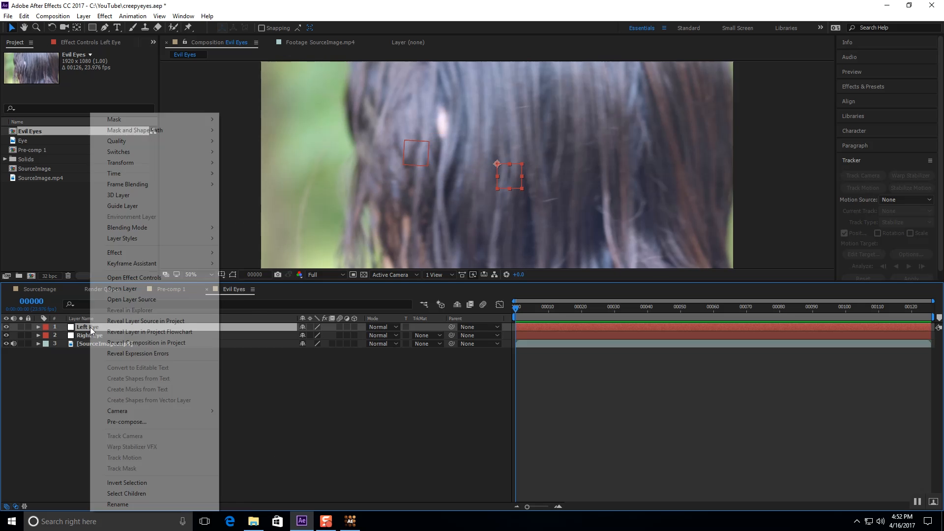
click(85, 329)
key(ctrl+v)
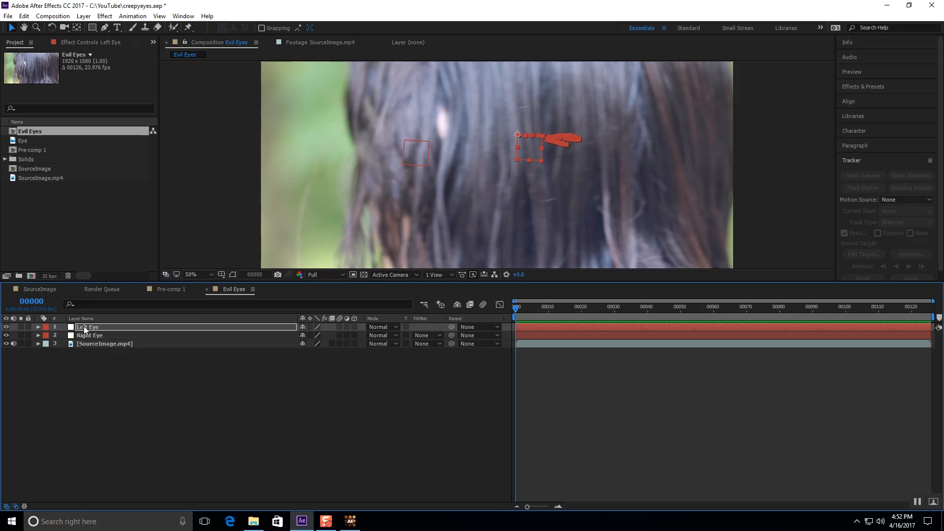
- Expand the Left Eye null's transform properties and remove all of its Scale keyframes
click(37, 327)
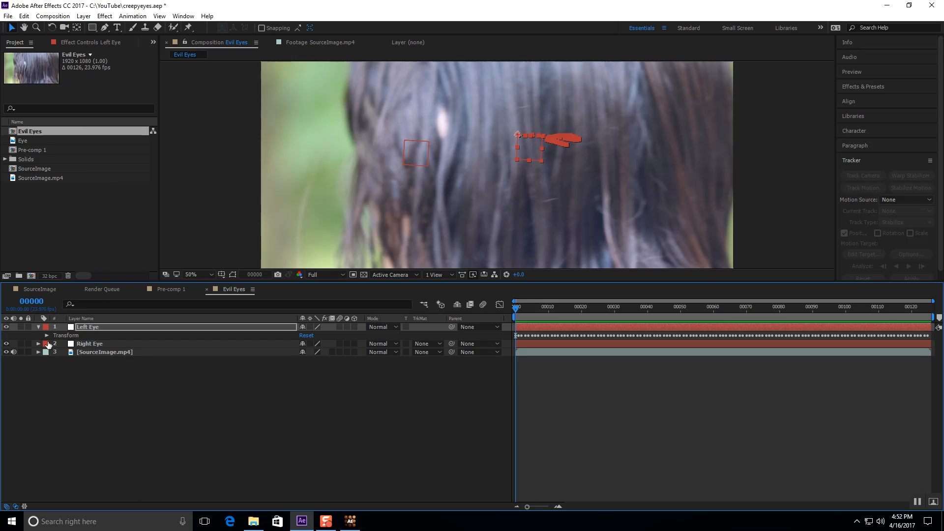
click(46, 335)
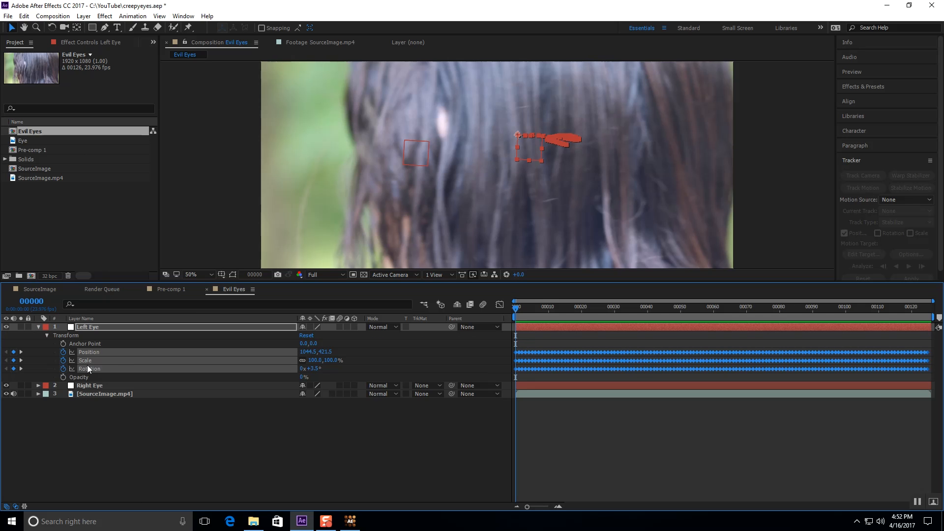
click(16, 363)
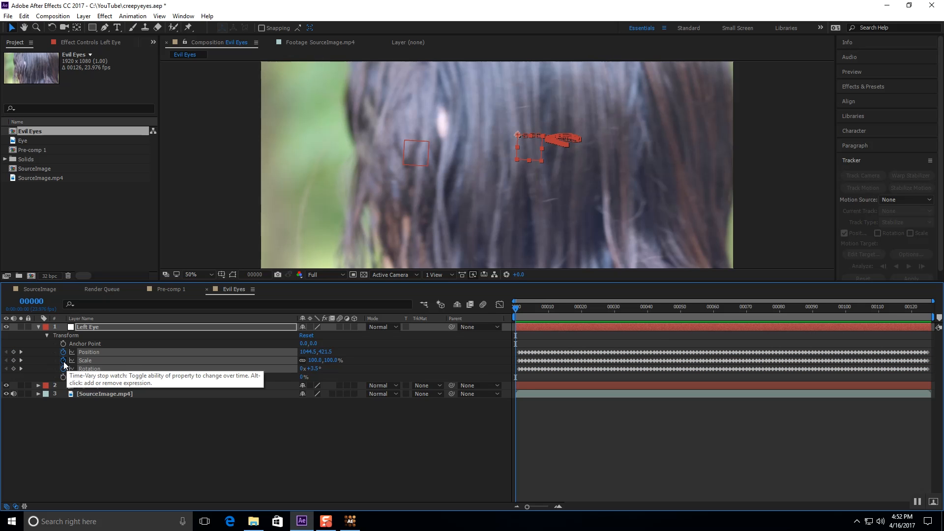
click(46, 362)
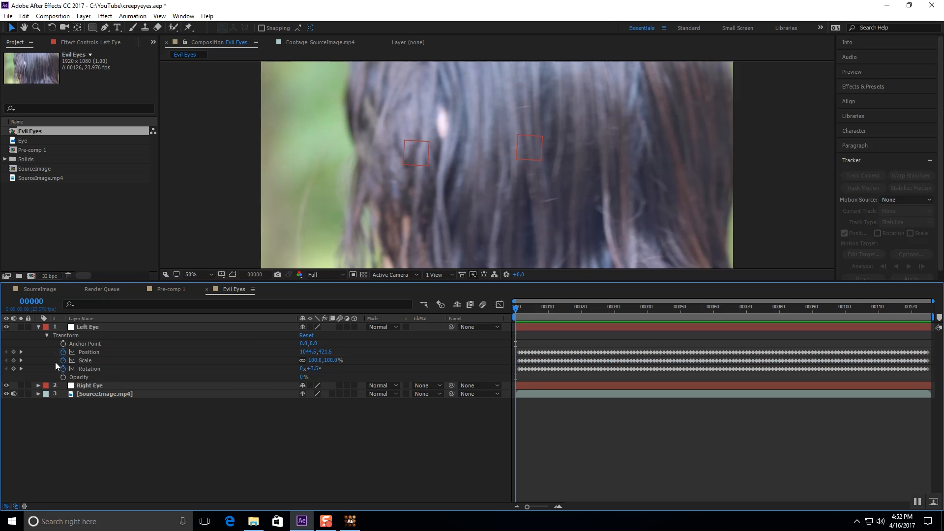
click(63, 360)
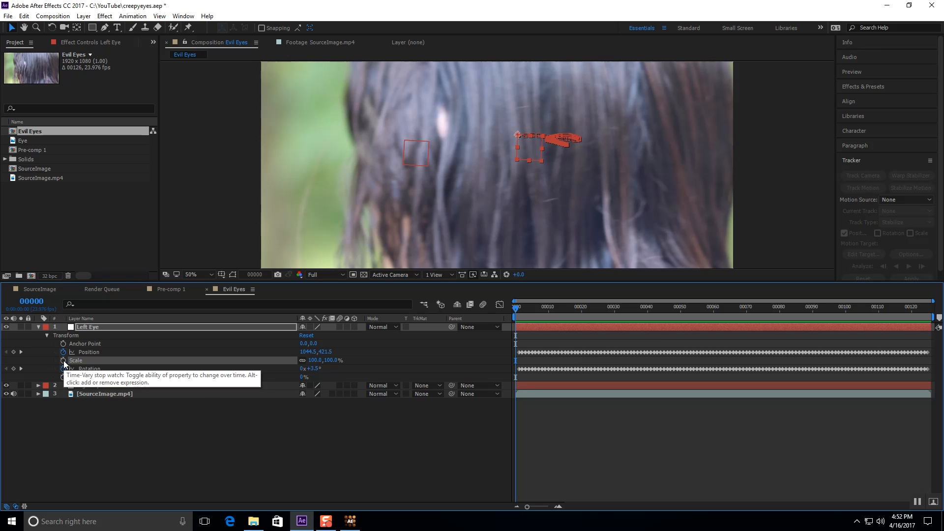
- Expand the Right Eye null's transform properties, remove all of its Scale keyframes and deselect the layer
click(38, 385)
click(46, 394)
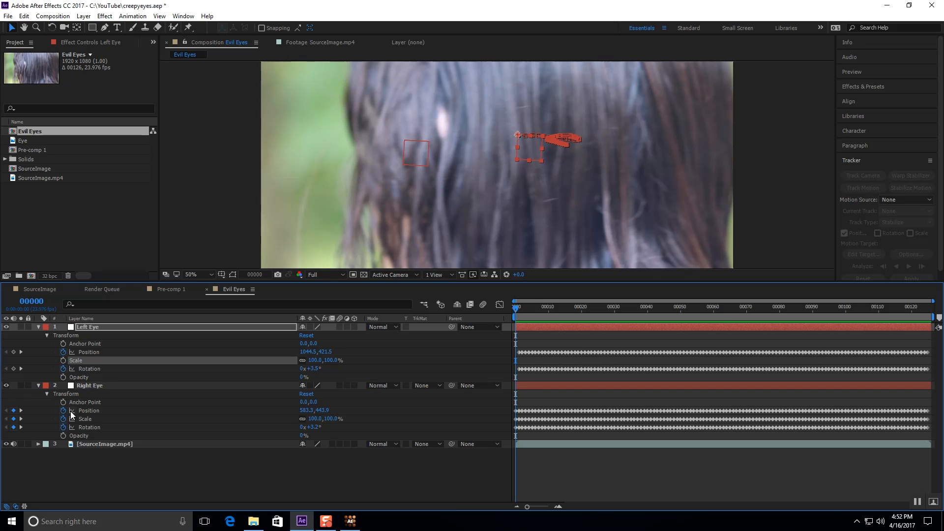
click(96, 422)
click(64, 420)
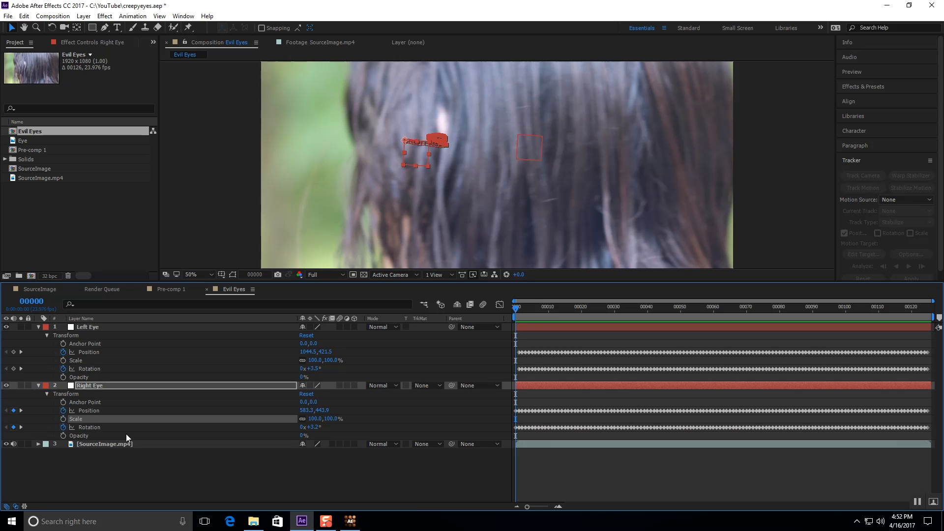
click(139, 474)
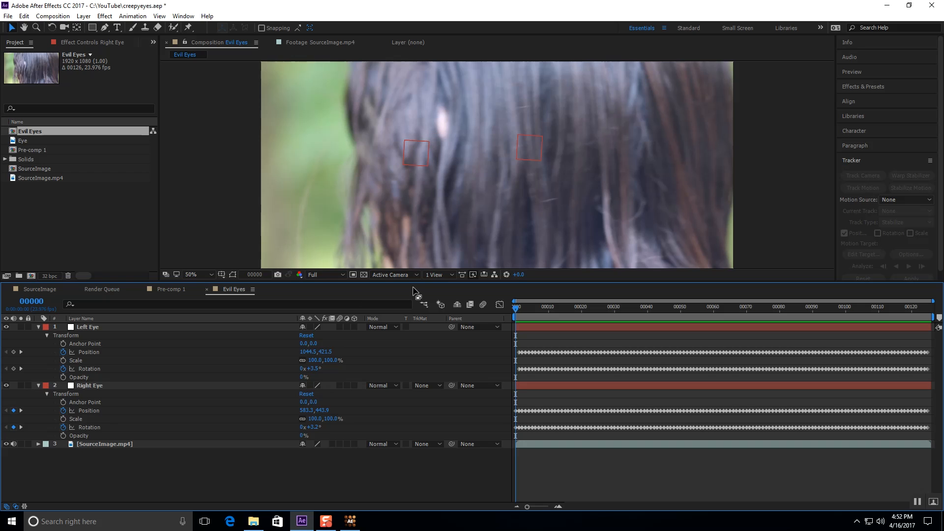
- Collapse the Left Eye and Right Eye layers and move the current time to frame 8
click(45, 327)
click(37, 326)
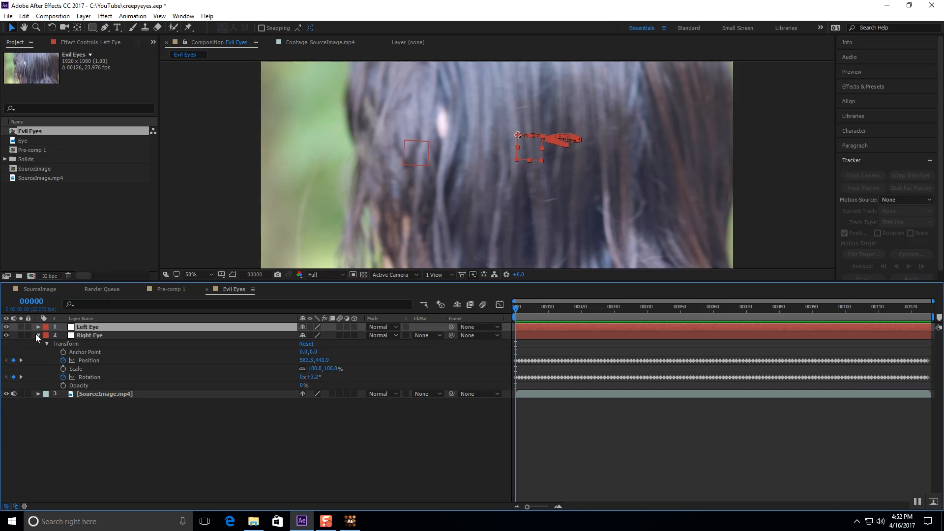
click(37, 336)
click(45, 353)
click(117, 326)
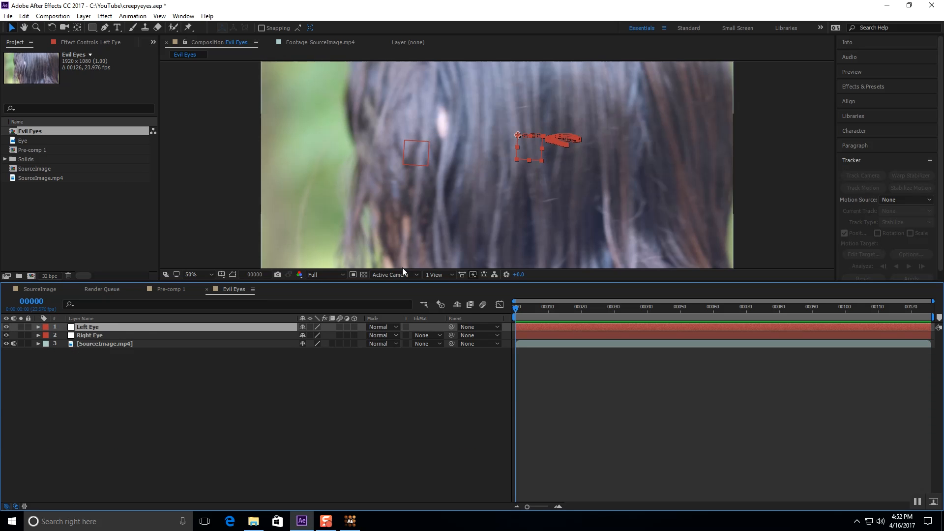
drag(518, 312, 542, 310)
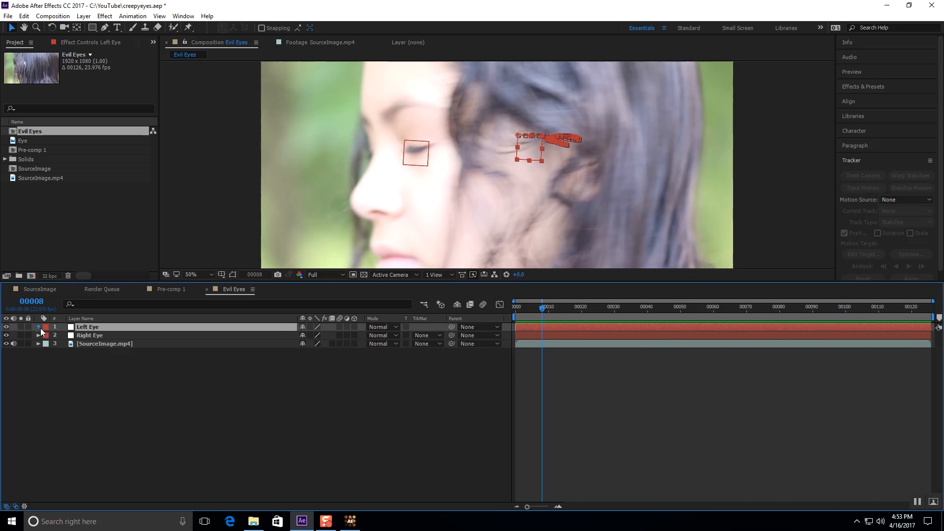
- Remove all Rotation keyframes from the Left Eye null and collapse its properties
click(39, 327)
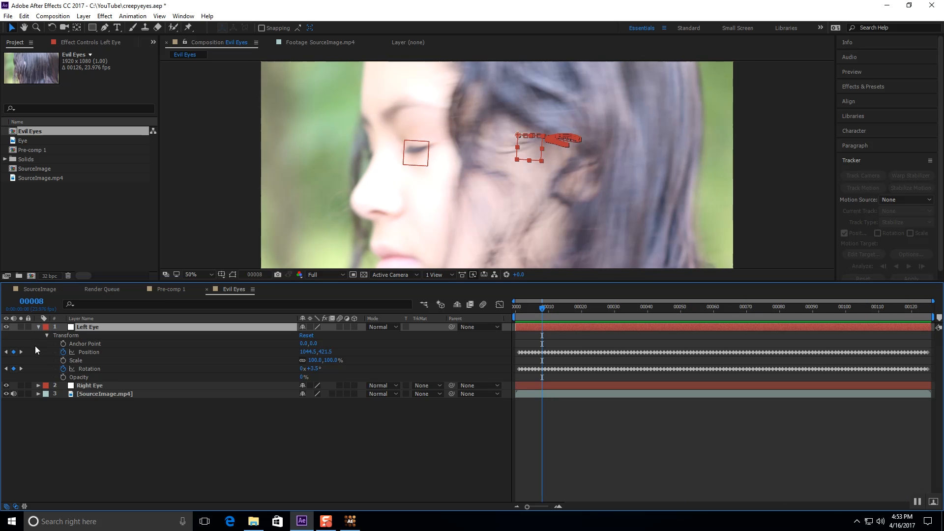
click(63, 368)
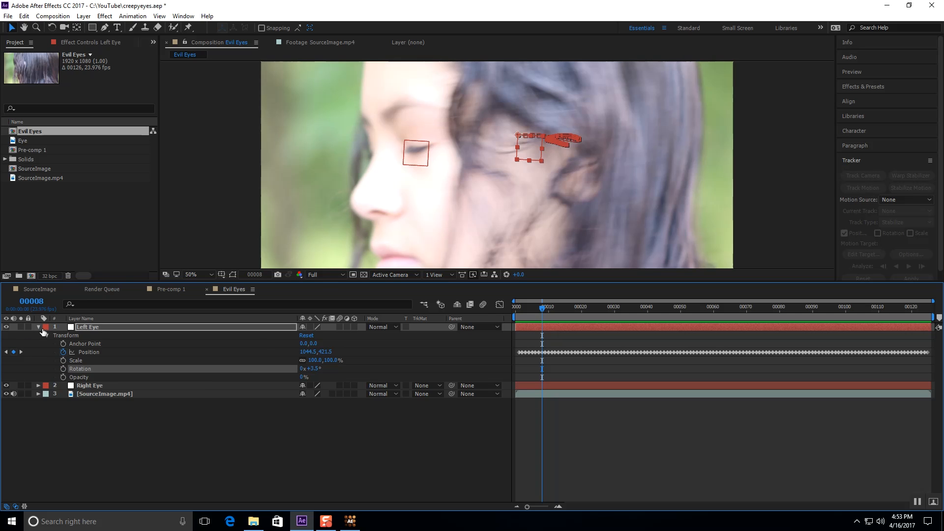
click(38, 327)
- Remove all Rotation keyframes from the Right Eye null, deselect it and leave all layers collapsed
click(38, 343)
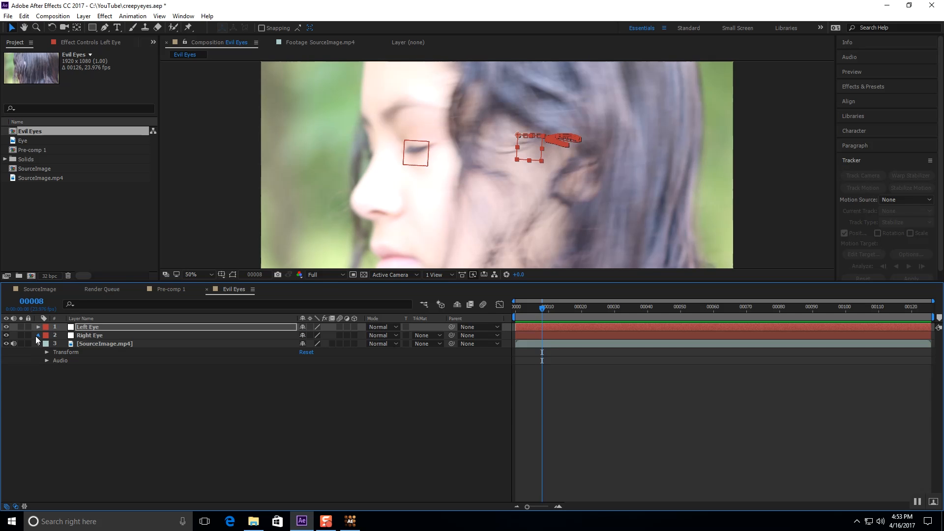
click(36, 335)
click(63, 377)
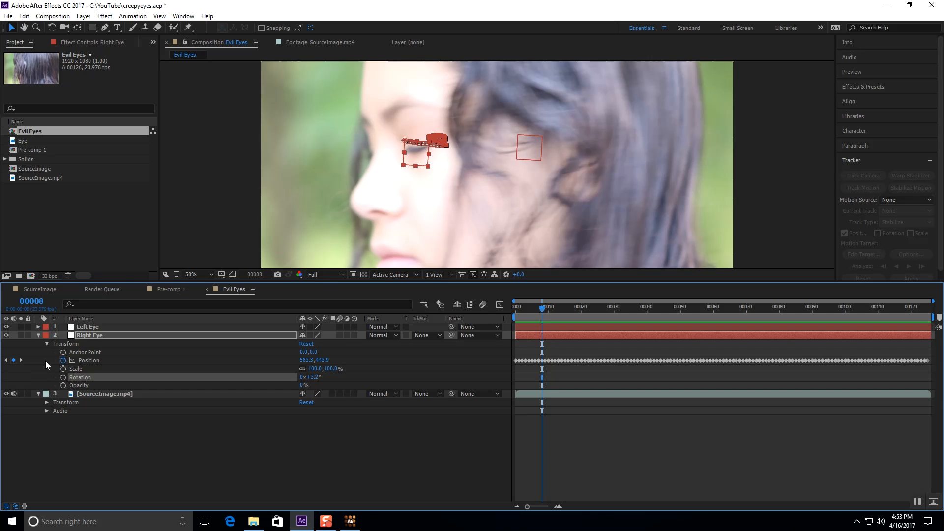
click(38, 335)
click(47, 382)
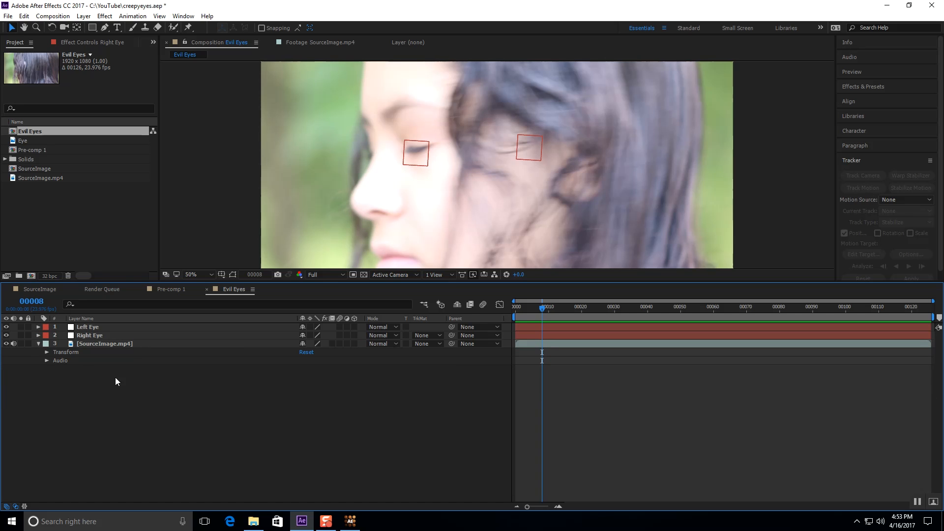
click(38, 344)
- Switch to mocha AE and copy the selected Left eye layer's shape data to the clipboard as mocha shape data for AE
click(351, 519)
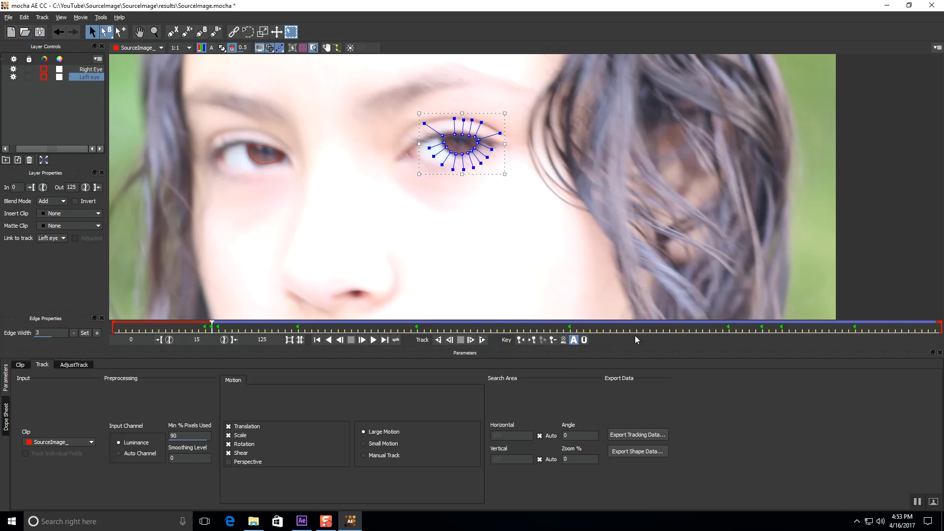
click(634, 452)
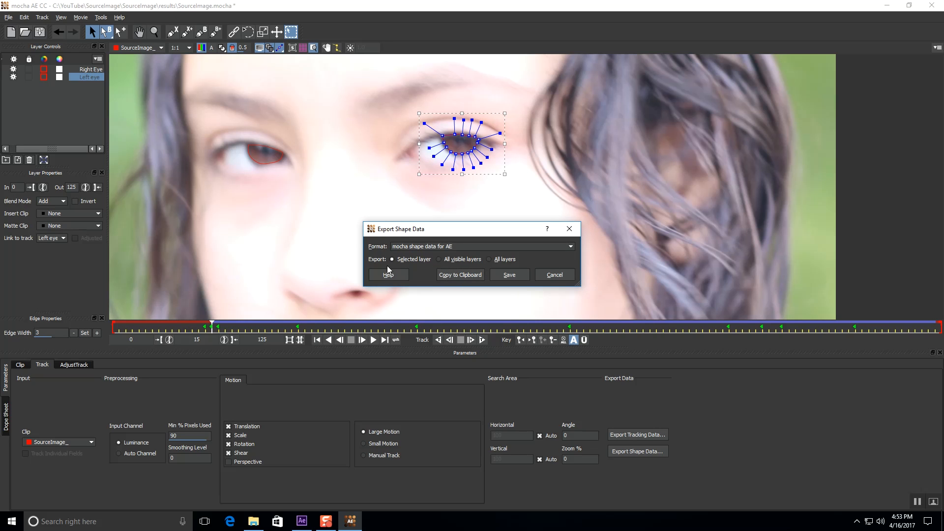
click(462, 276)
- Switch to After Effects and start a new solid in the Evil Eyes composition with its color set to black, 000000
click(302, 520)
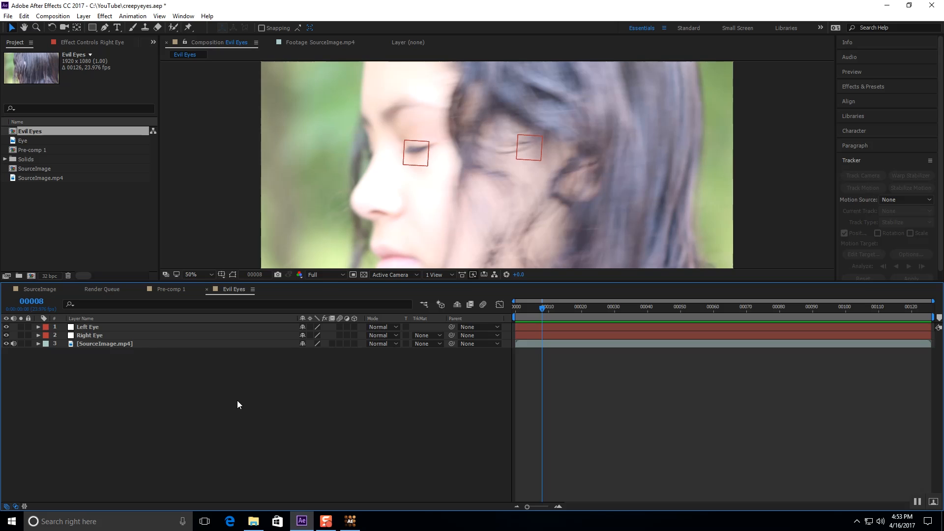
right_click(197, 399)
mouse_move(233, 404)
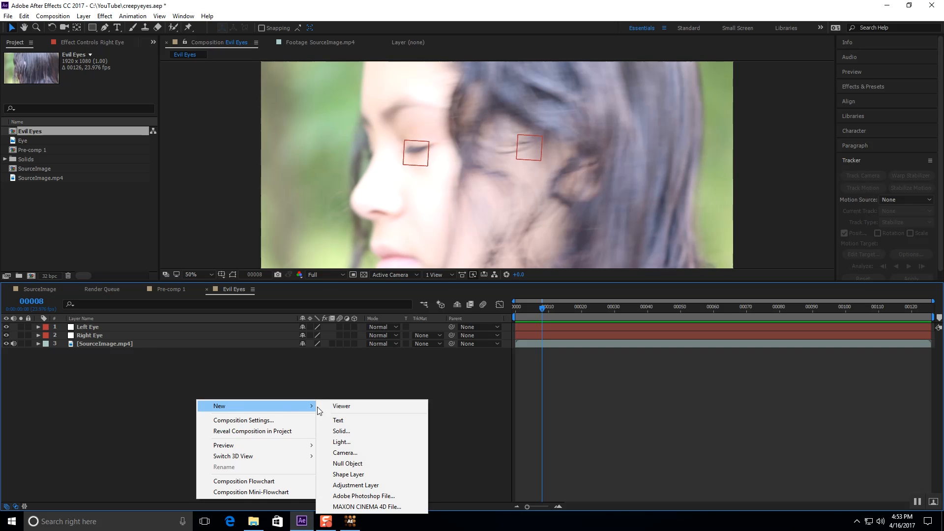
click(364, 433)
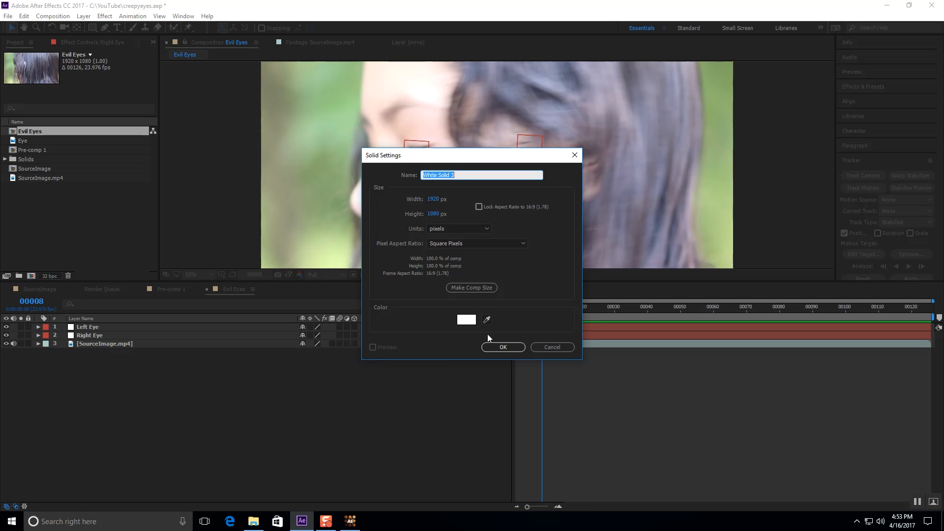
click(466, 320)
drag(467, 315, 306, 341)
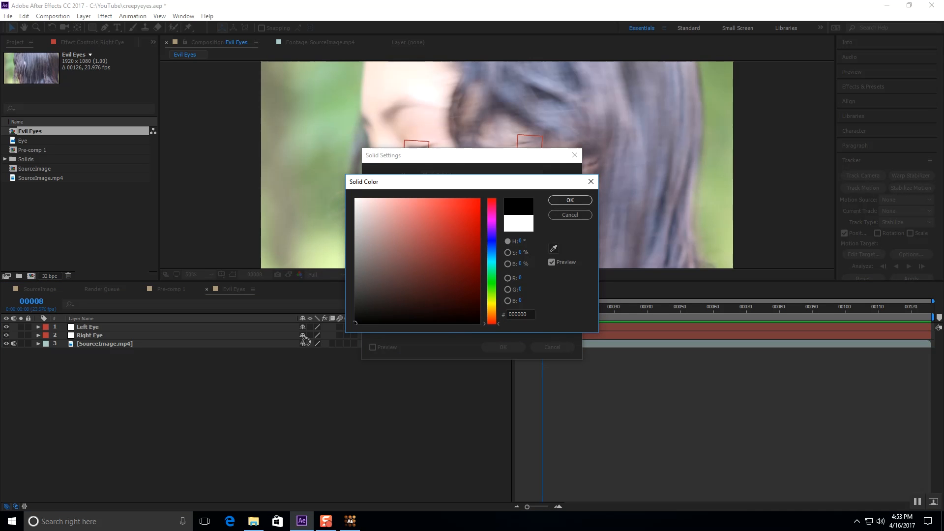
click(579, 201)
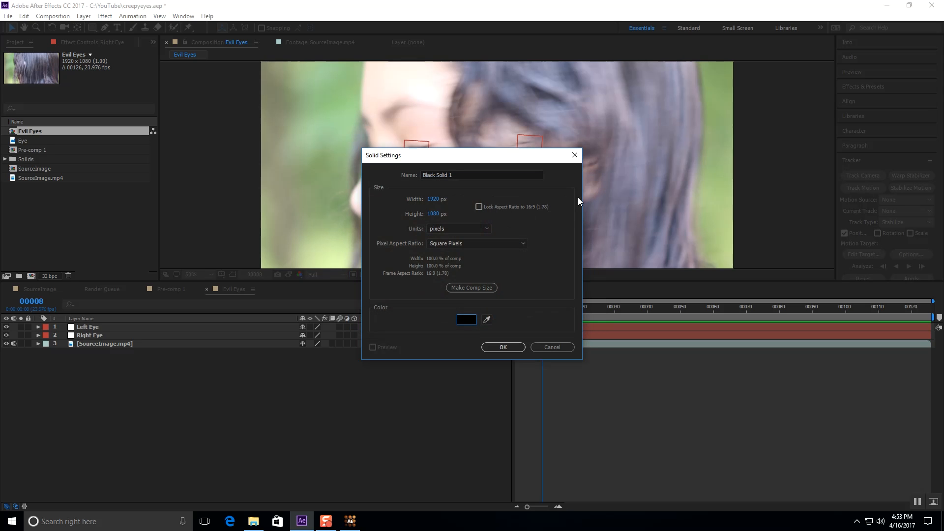
- Set the new black solid's width and height to 350 px each and create it
click(434, 199)
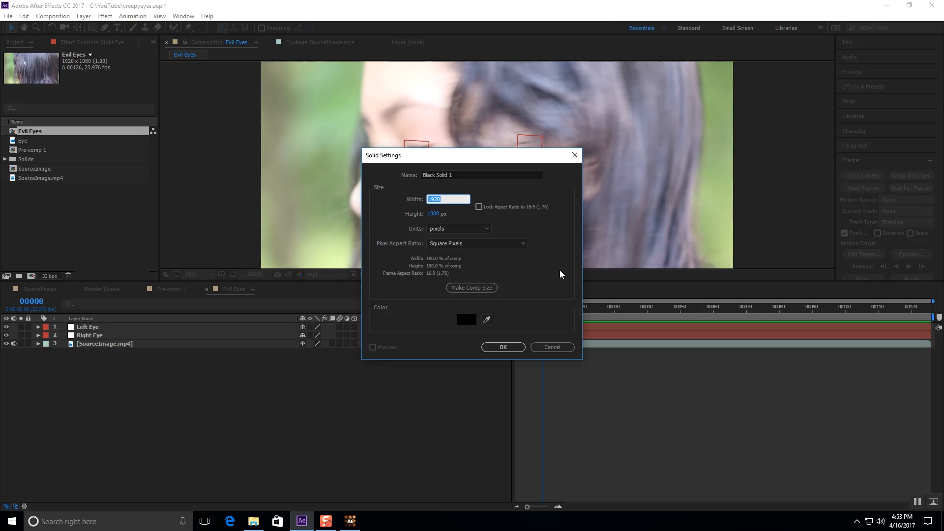
text(350)
key(Tab)
text(350)
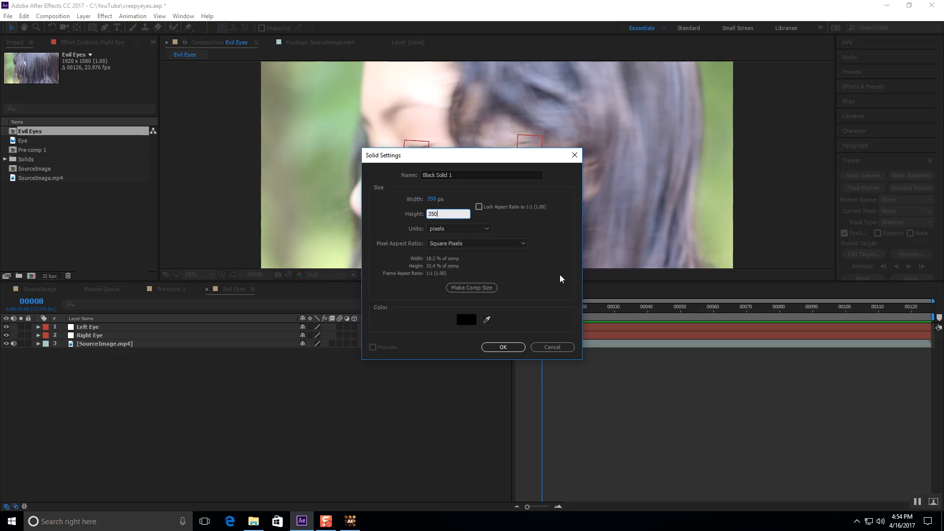
click(500, 347)
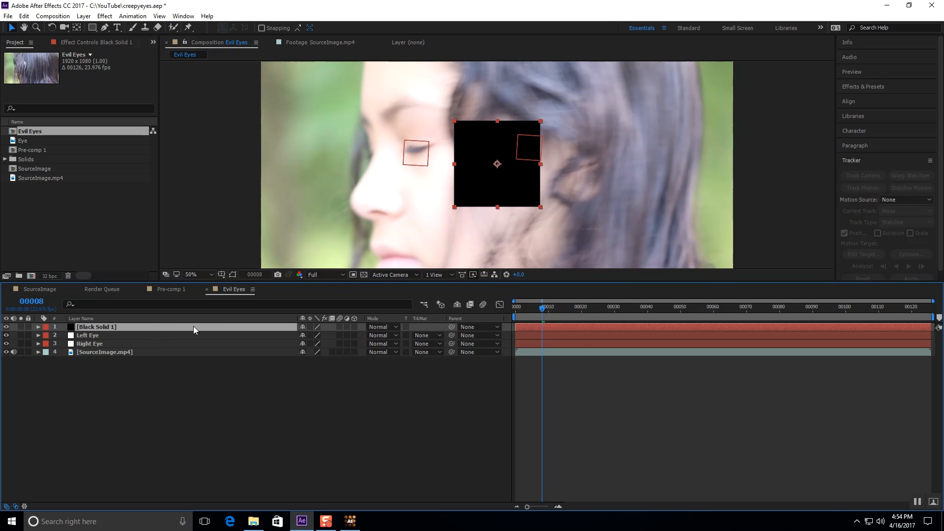
- Try pasting the copied Left eye shape data onto the 350 px black solid at frame 8, and undo the paste
key(ctrl+v)
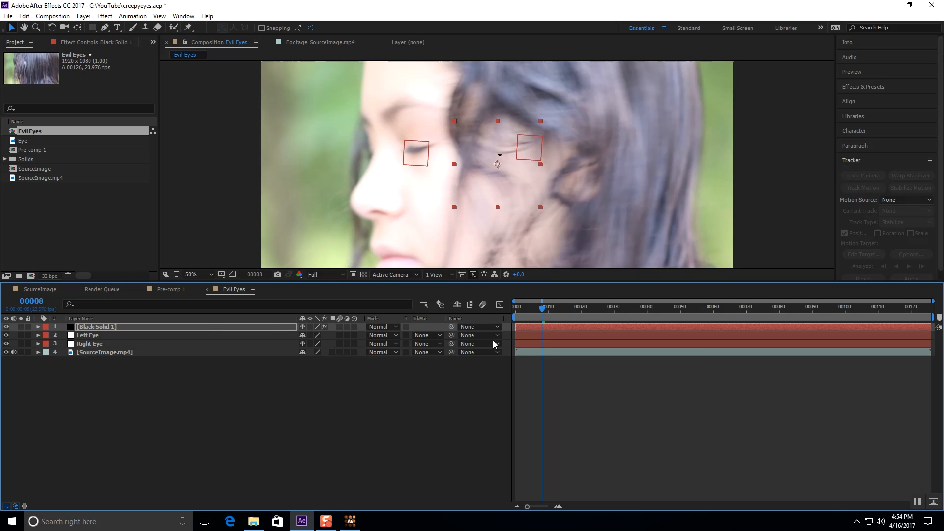
key(ctrl+z)
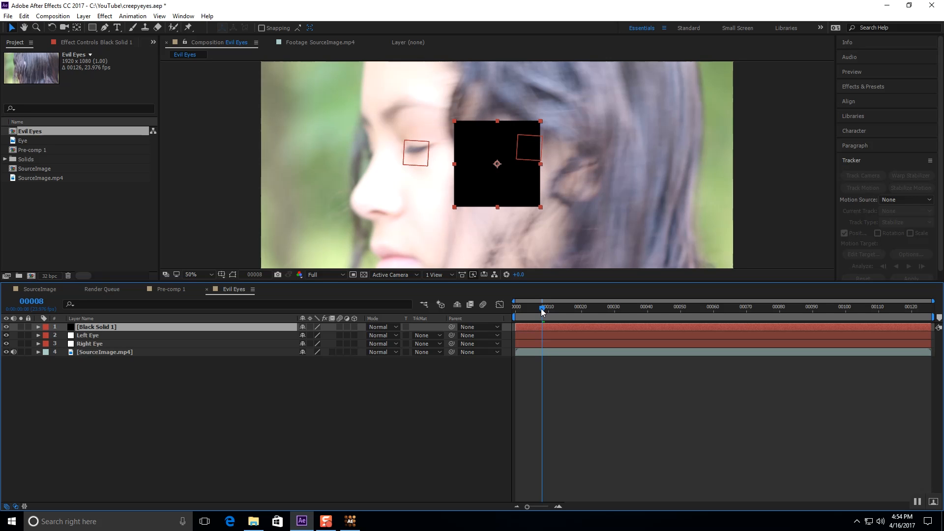
- Move the current time to frame 0 and redo the shape data paste on the 350 px black solid
drag(543, 316, 499, 316)
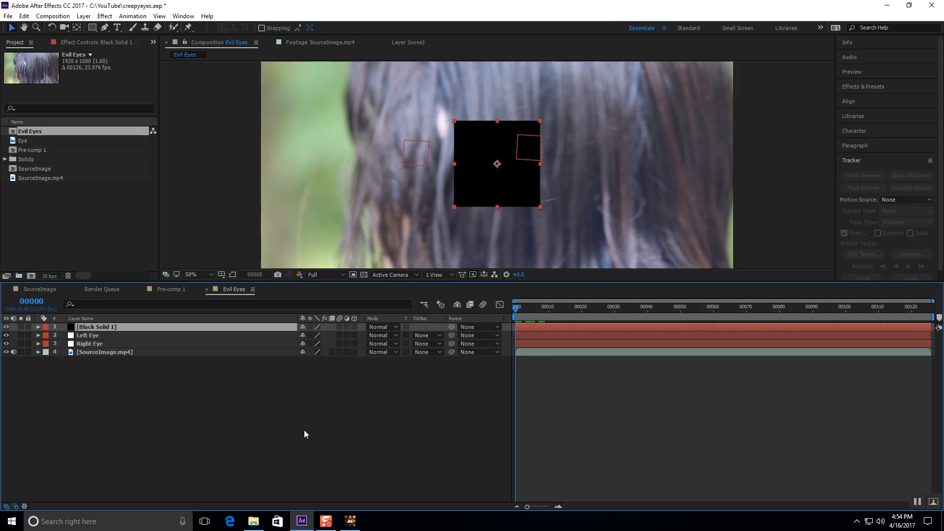
key(ctrl+shift+z)
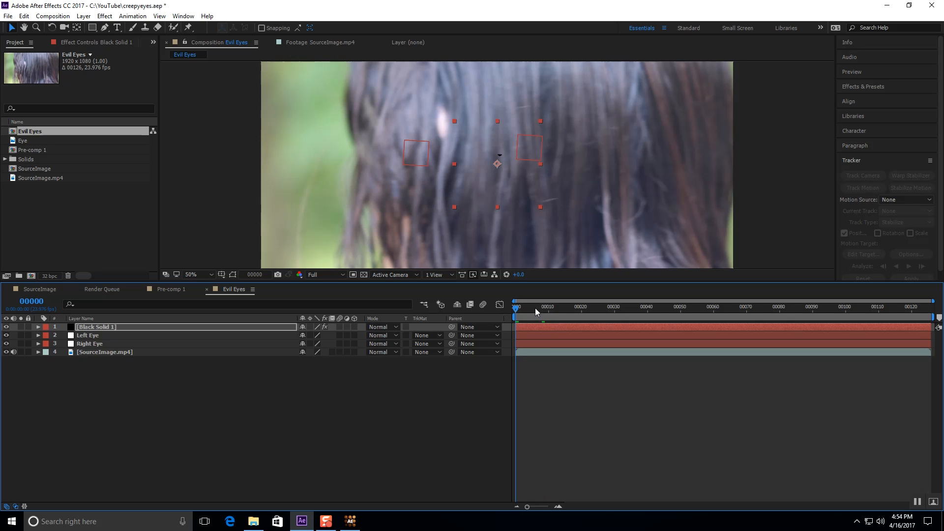
drag(535, 309, 492, 324)
- Delete the 350 px black solid from the Evil Eyes composition
click(231, 377)
click(188, 326)
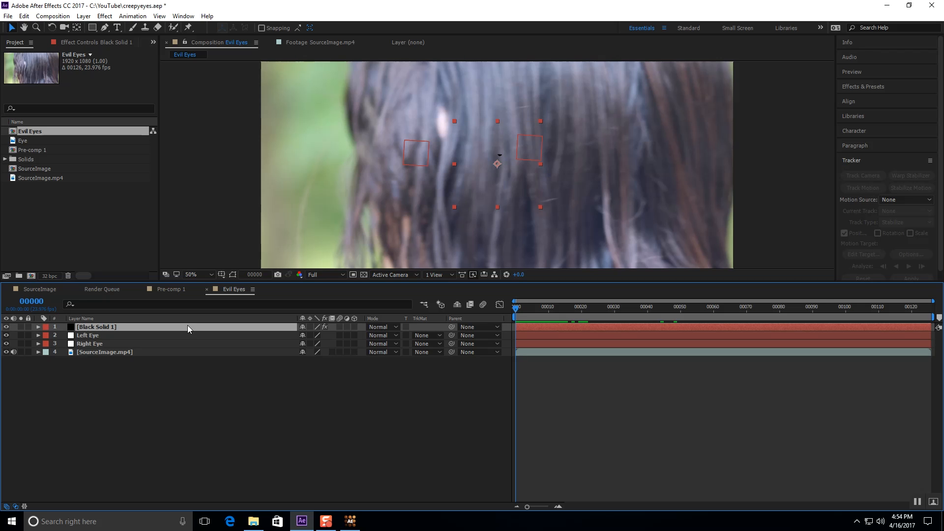
key(Delete)
- Create a new black solid 1920 px wide and 1080 px high in the Evil Eyes composition
right_click(167, 365)
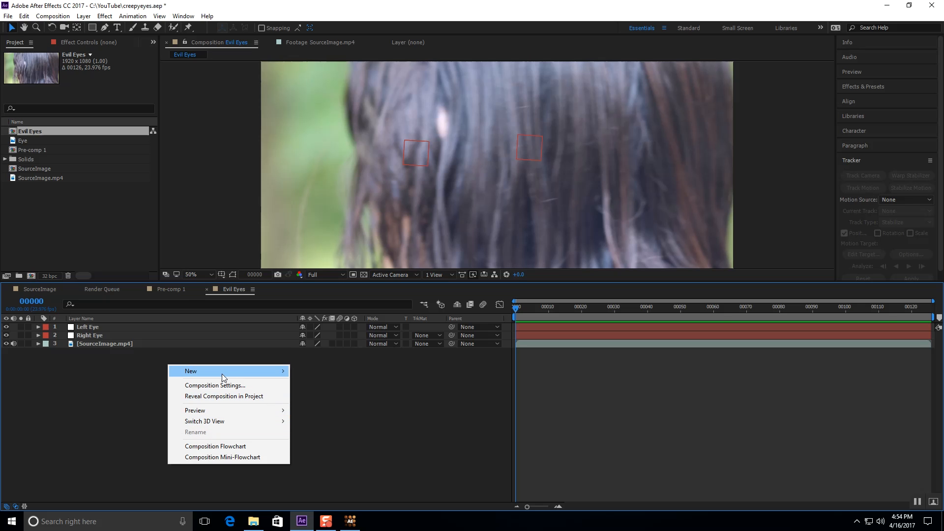
mouse_move(222, 374)
click(317, 394)
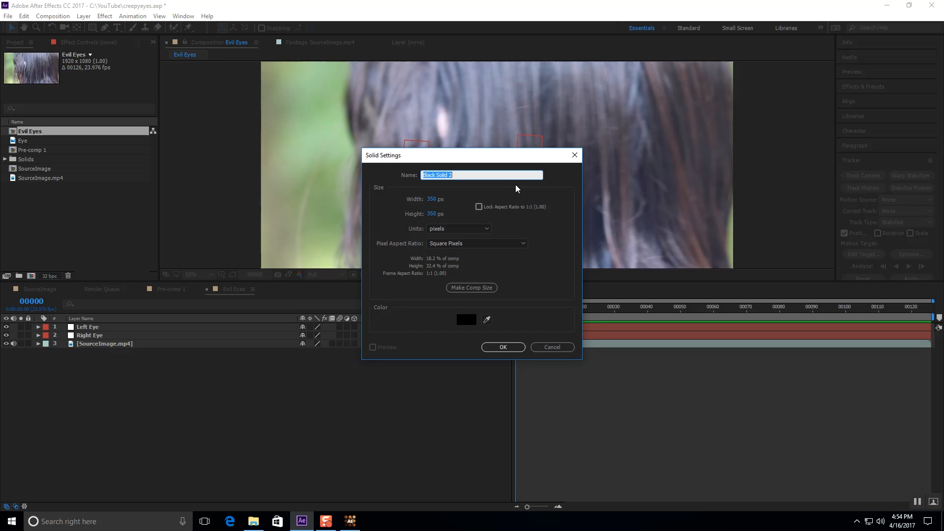
click(431, 199)
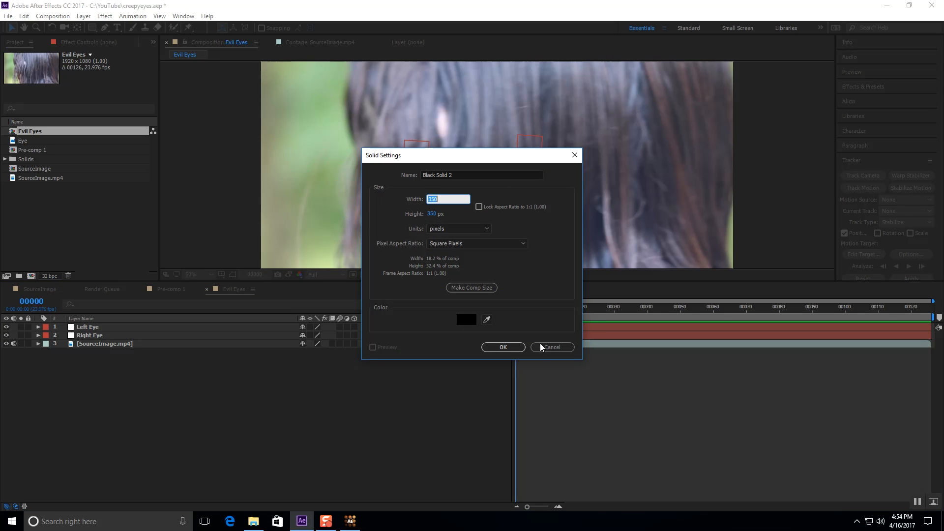
text(1920)
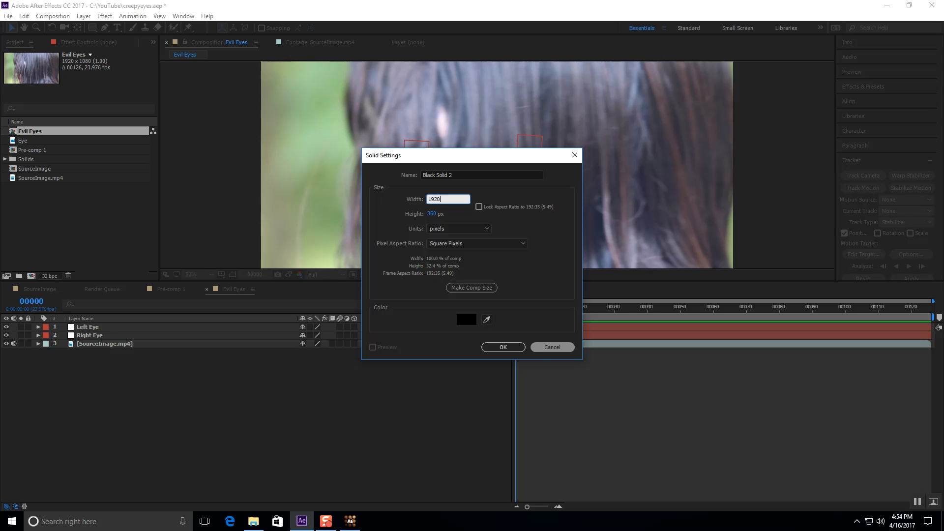
key(Tab)
text(180)
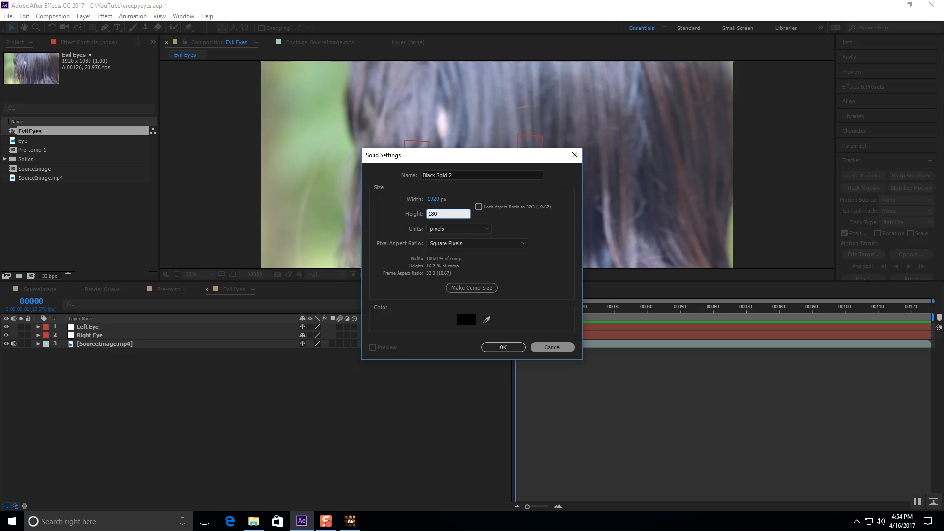
key(BackSpace)
key(BackSpace)
text(080)
click(503, 347)
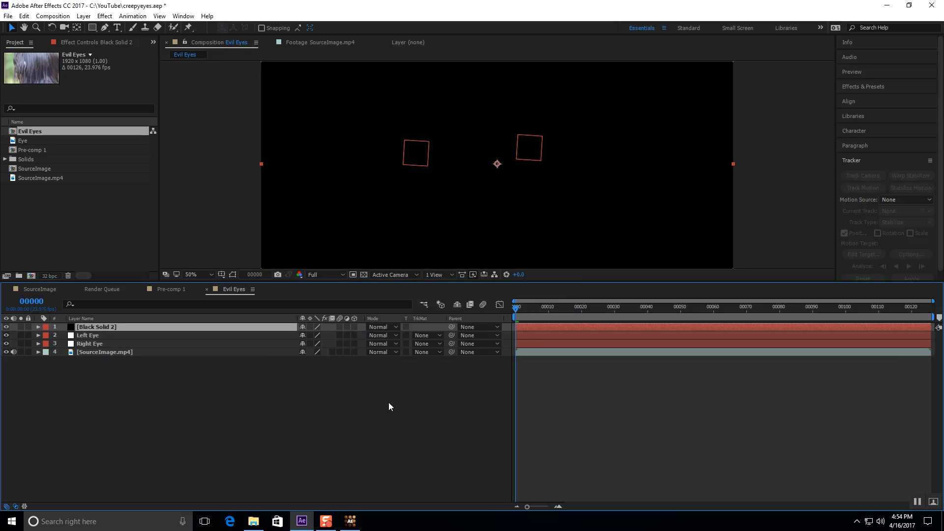
- Paste the copied Left eye shape data onto the full-size black solid at frame 0 and preview the masked eye
right_click(101, 327)
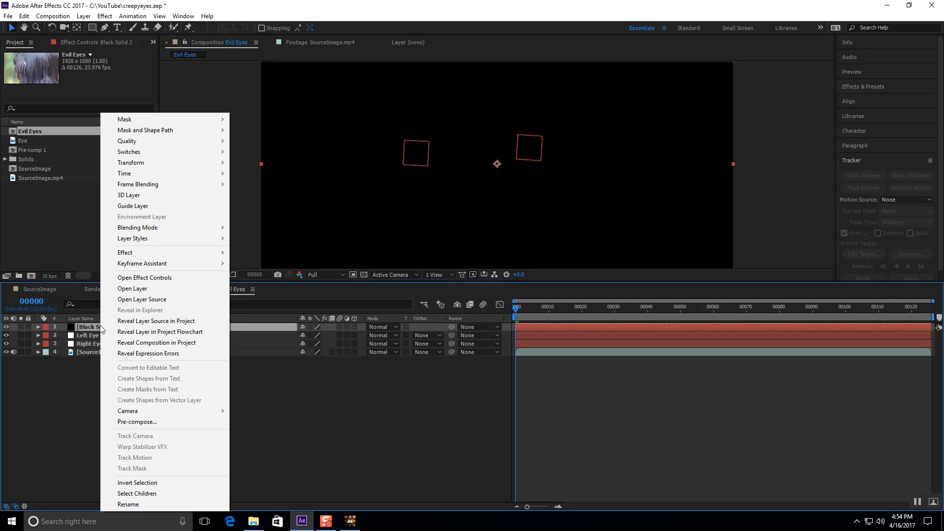
click(364, 426)
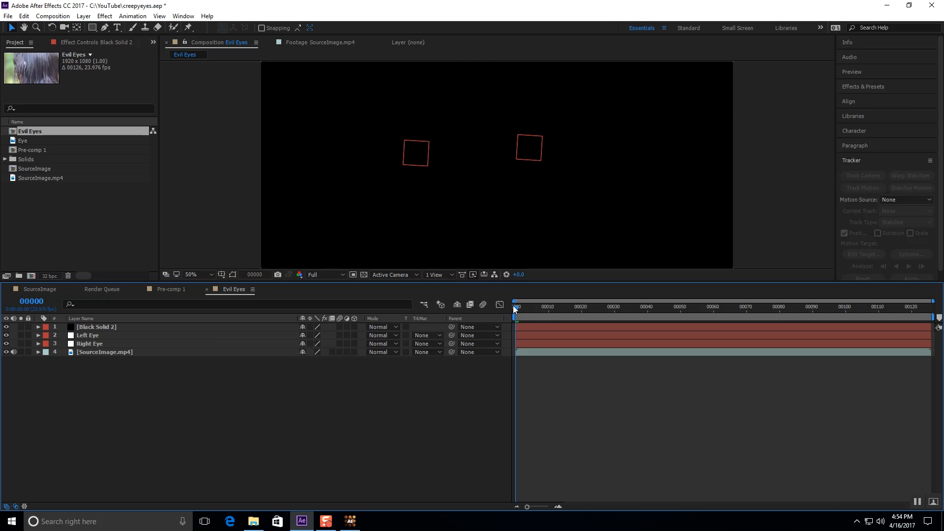
click(151, 327)
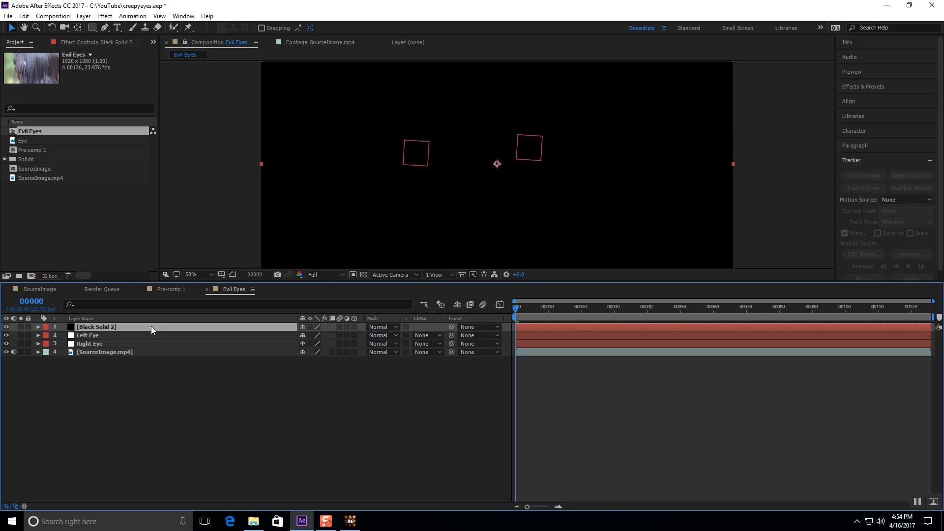
key(ctrl+v)
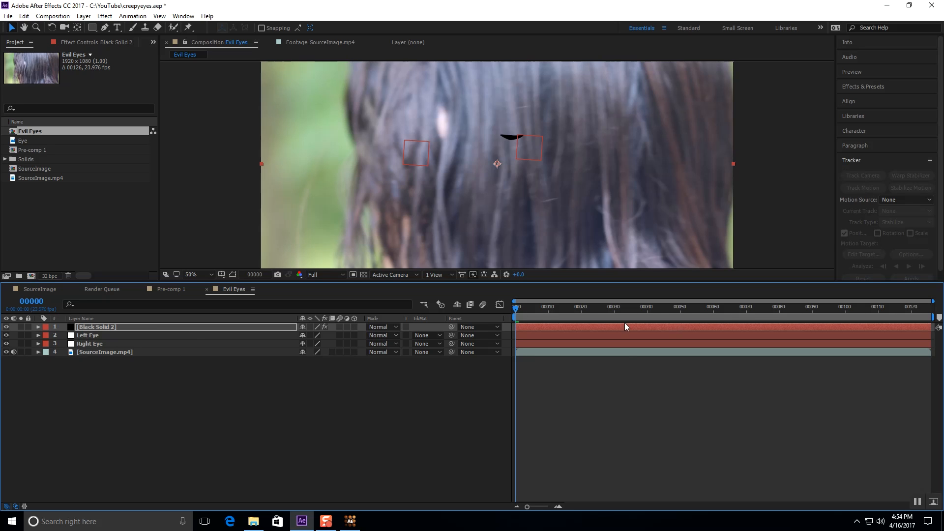
drag(515, 308, 623, 334)
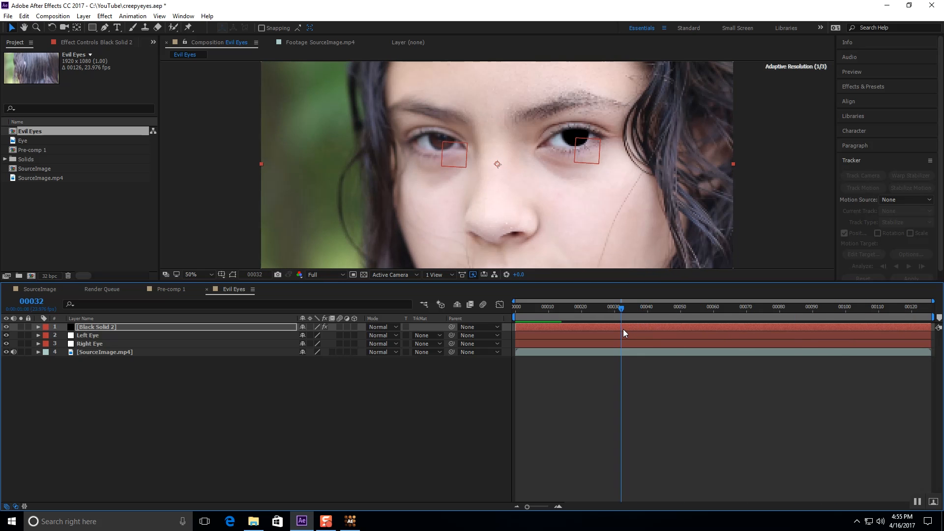
click(610, 411)
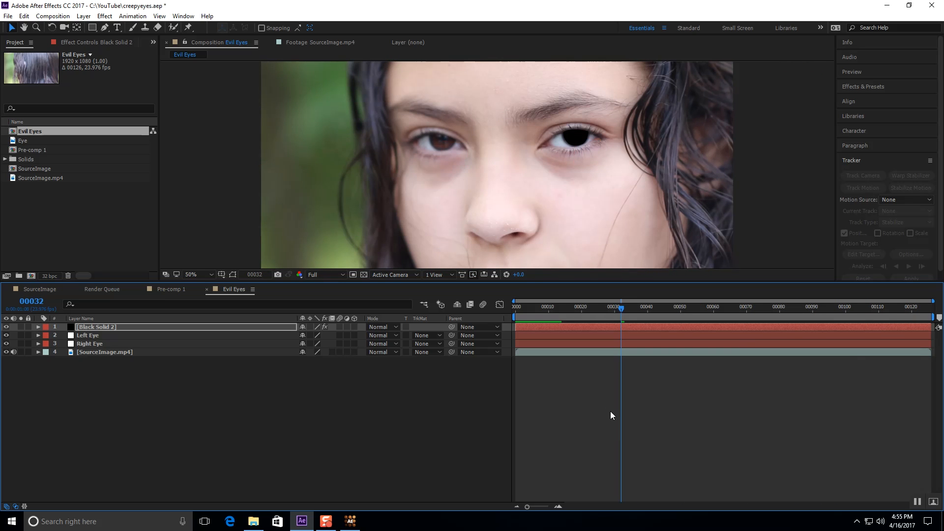
key(space)
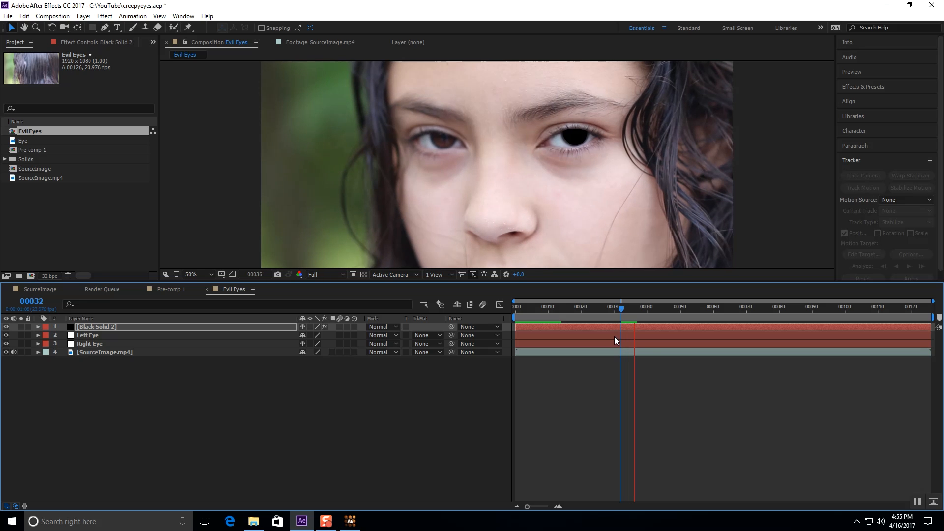
click(623, 326)
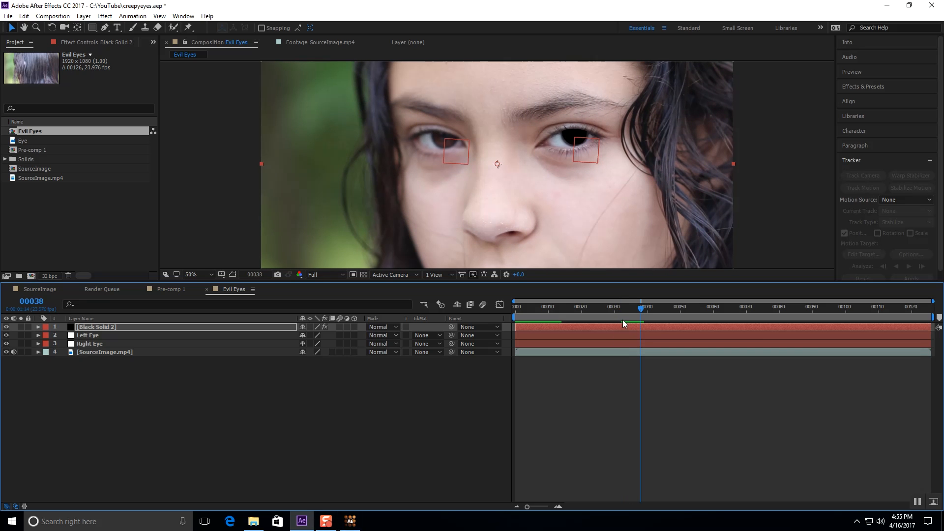
- Switch to mocha AE, copy the Right Eye layer's shape data to the clipboard as mocha shape data for AE, and return to After Effects
click(350, 521)
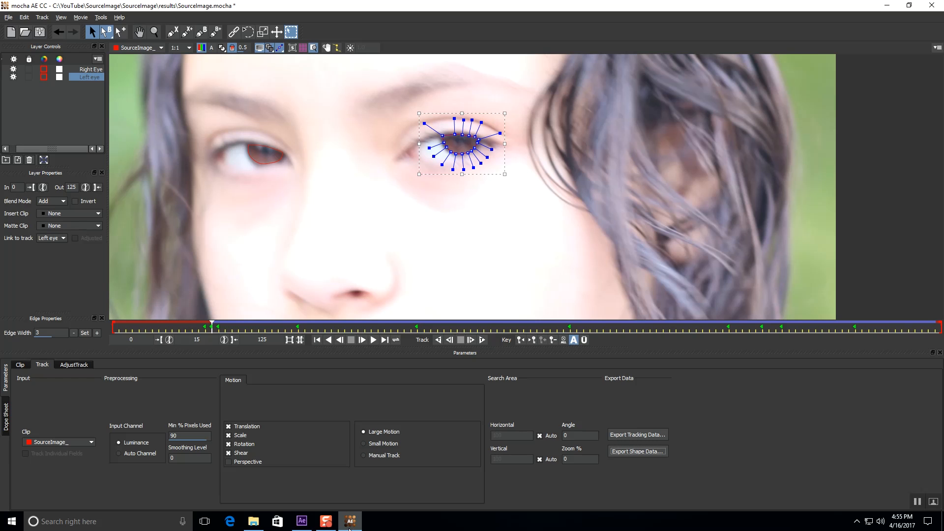
click(87, 69)
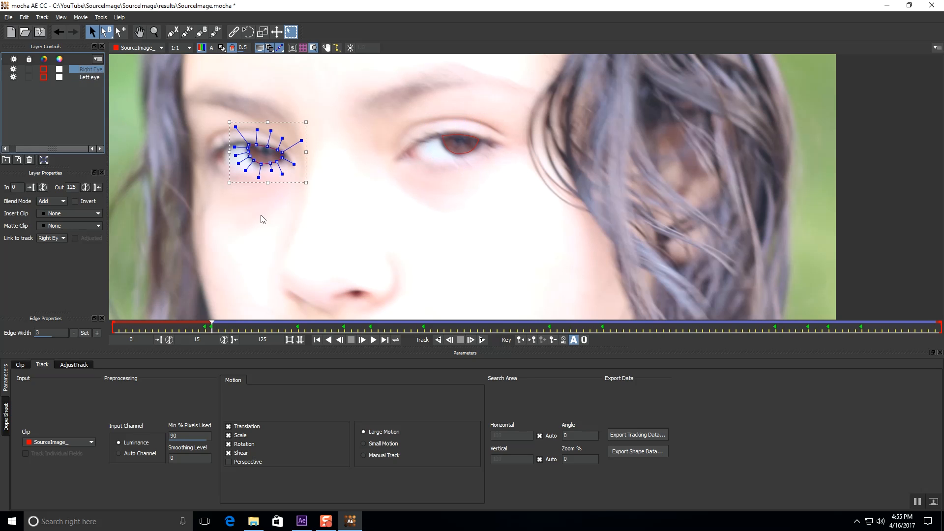
click(637, 450)
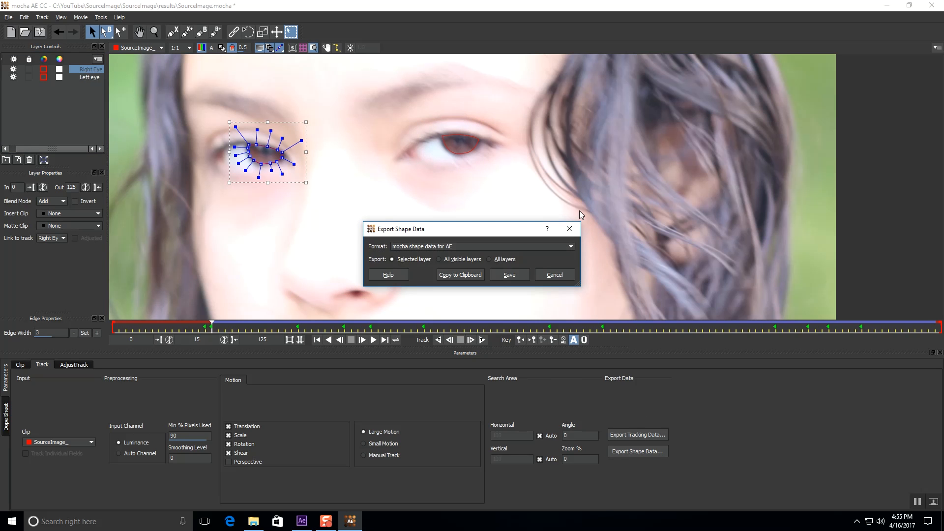
click(466, 274)
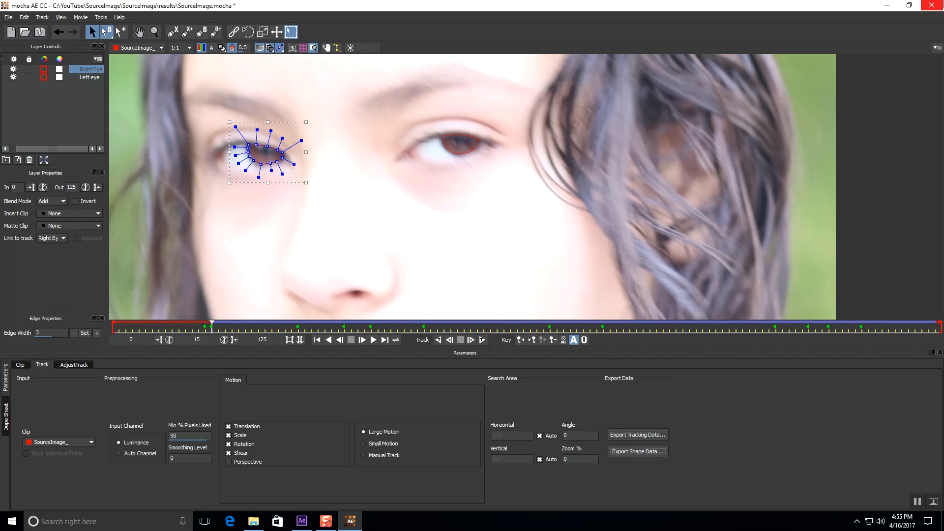
click(888, 6)
- Create a second black 1920 by 1080 px solid in the Evil Eyes composition
right_click(211, 401)
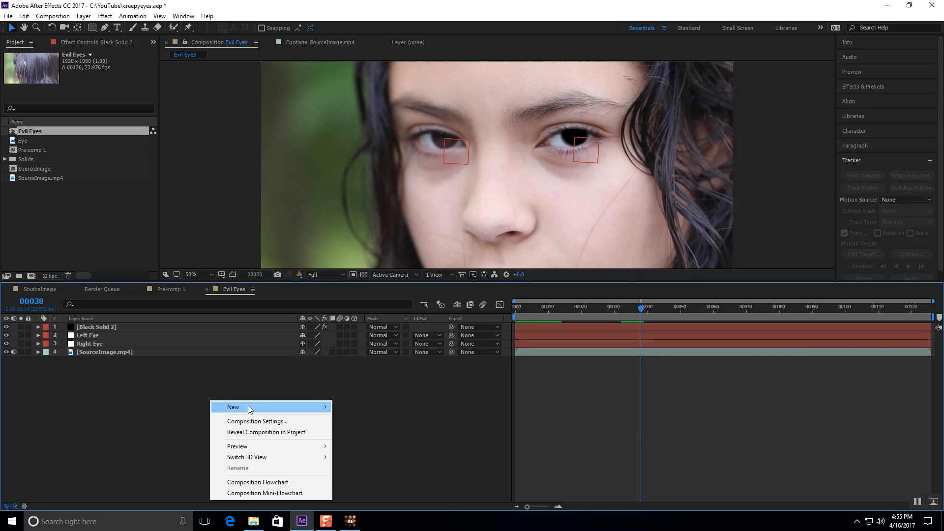
mouse_move(256, 408)
click(355, 432)
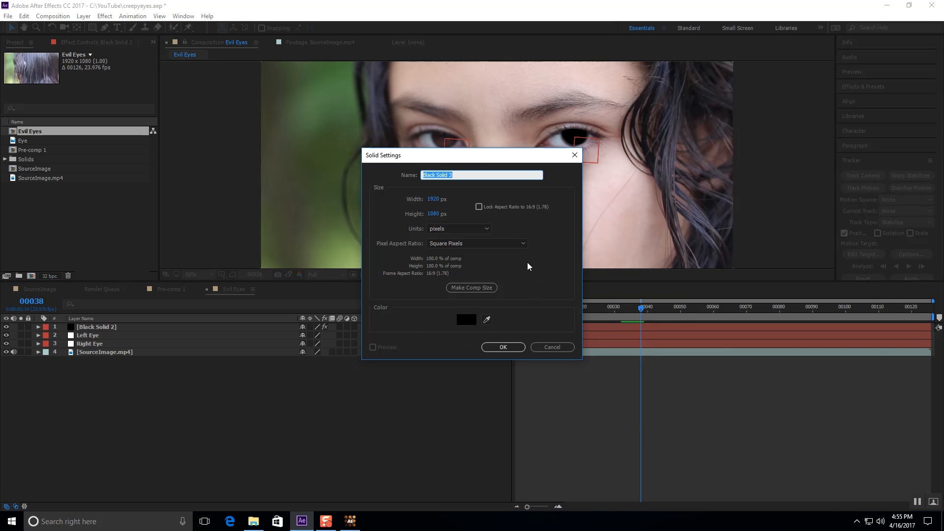
click(503, 348)
- Move the current time to frame 0 and paste the Right Eye shape data onto the topmost black solid
drag(596, 304, 478, 311)
click(263, 413)
click(173, 327)
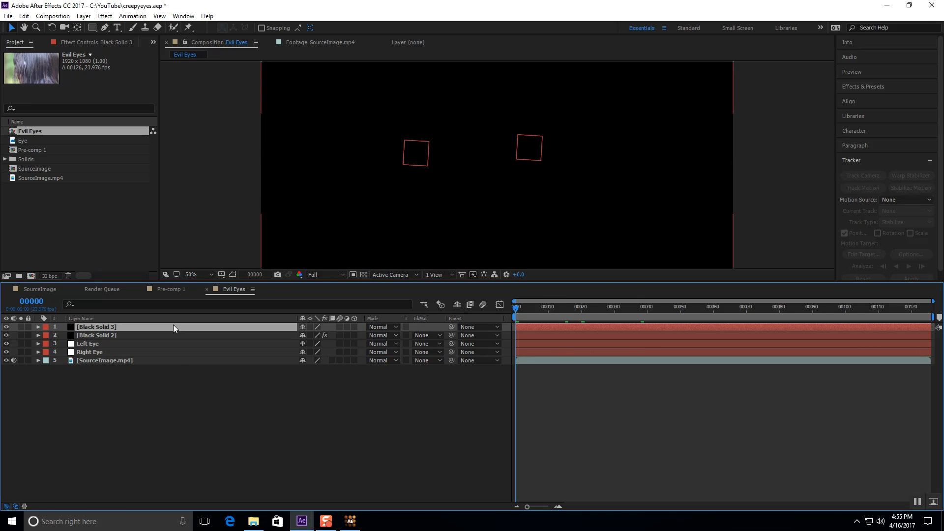
key(ctrl+alt+shift+e)
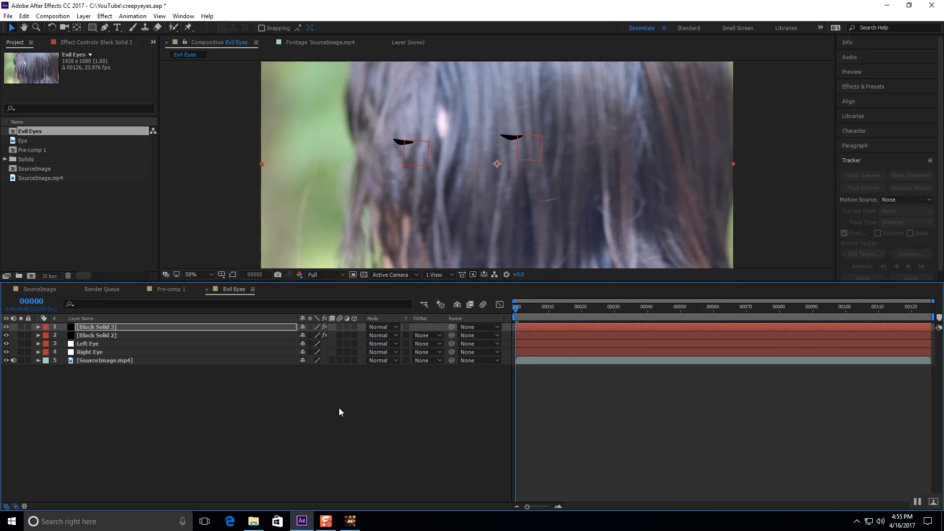
- Go to frame 14 and start opacity keyframes at 100% on both black solids
drag(517, 313, 600, 322)
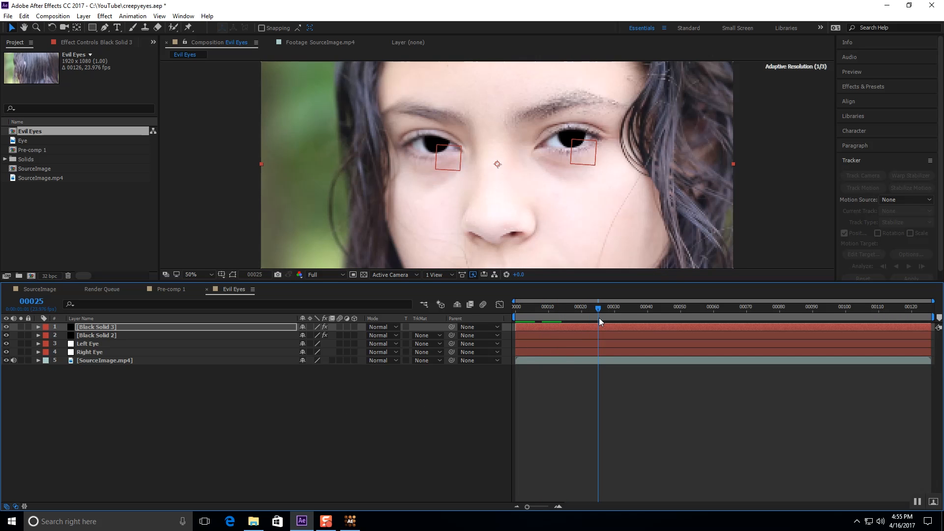
click(456, 435)
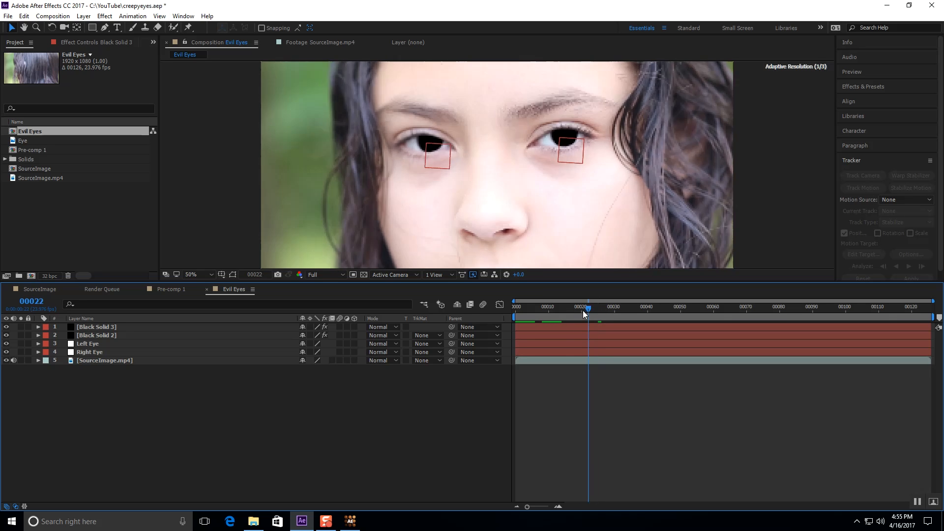
key(Home)
mouse_move(522, 316)
mouse_down()
mouse_move(592, 310)
mouse_move(495, 314)
mouse_move(615, 312)
mouse_move(502, 316)
mouse_move(520, 315)
mouse_up()
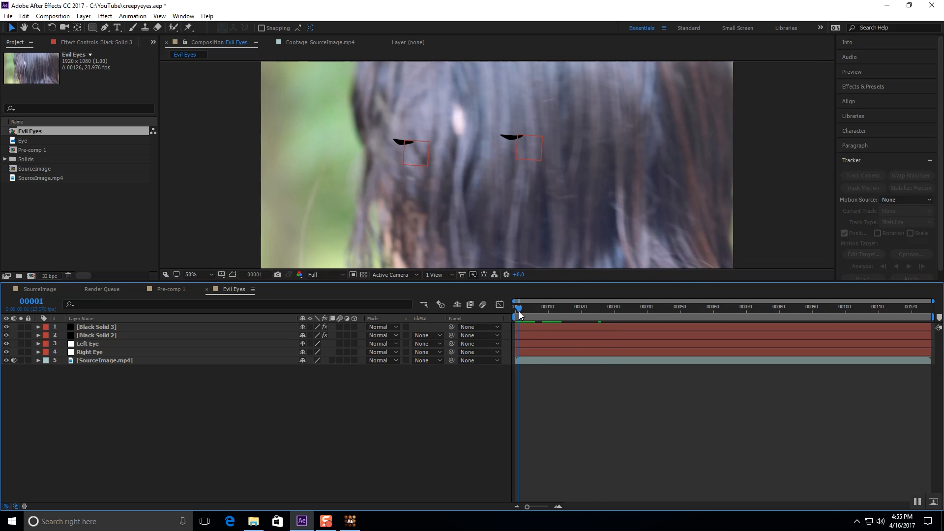
click(255, 274)
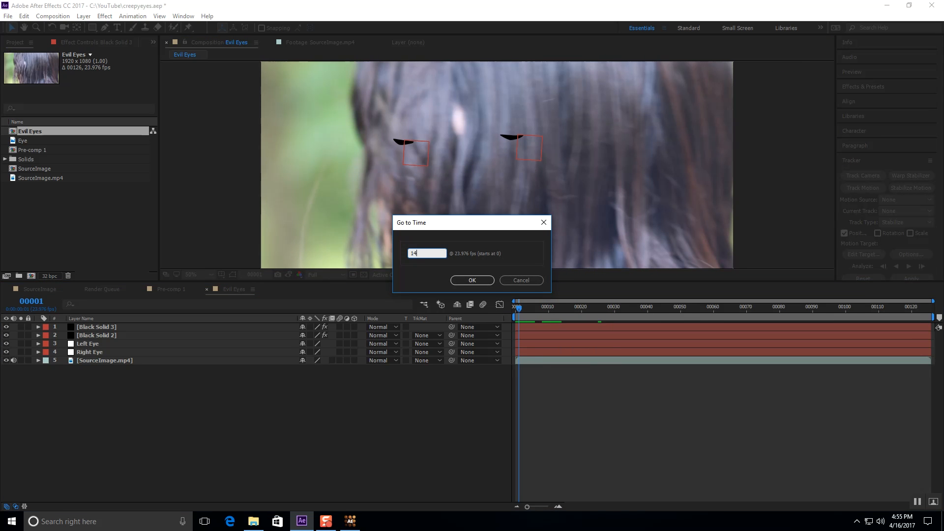
key(Return)
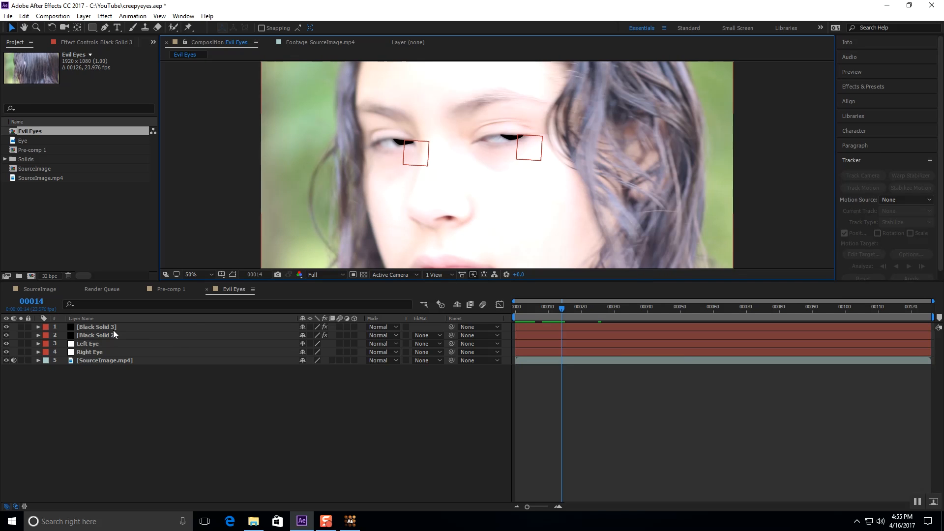
click(84, 326)
shift+click(148, 334)
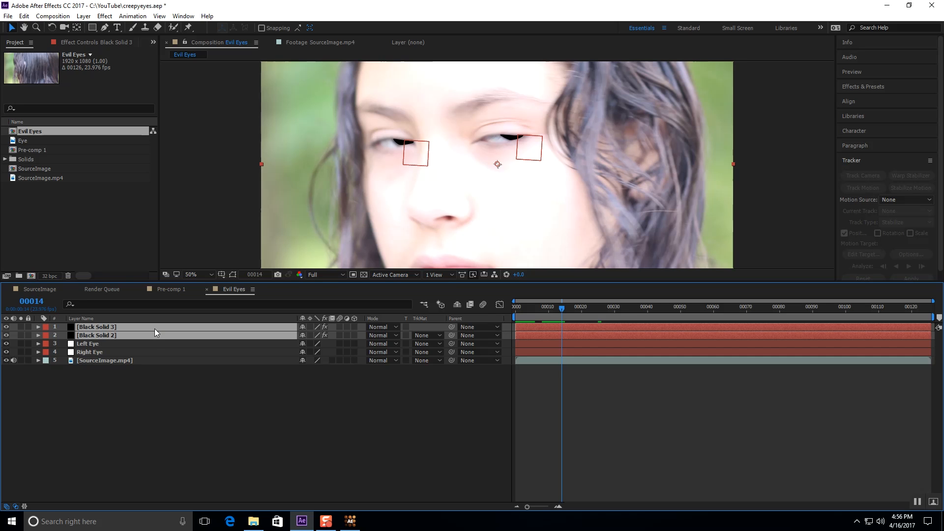
key(t)
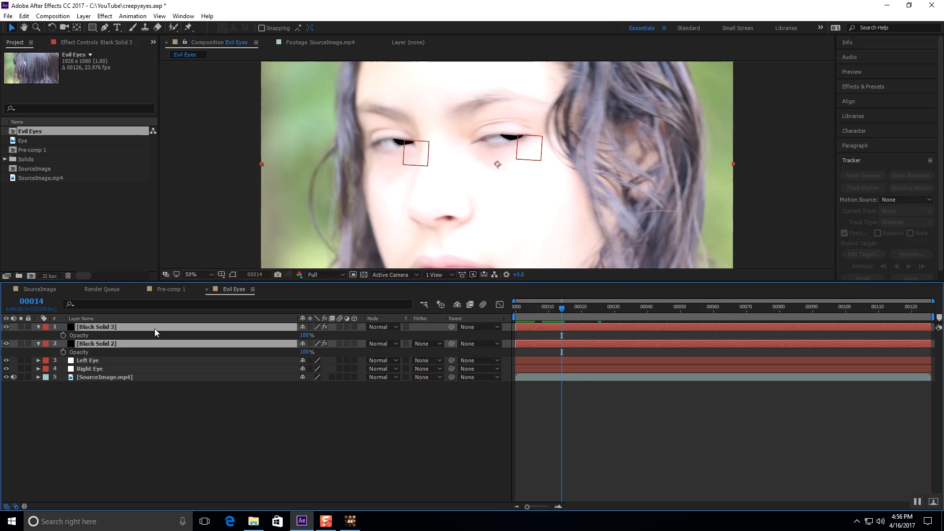
click(63, 335)
click(63, 352)
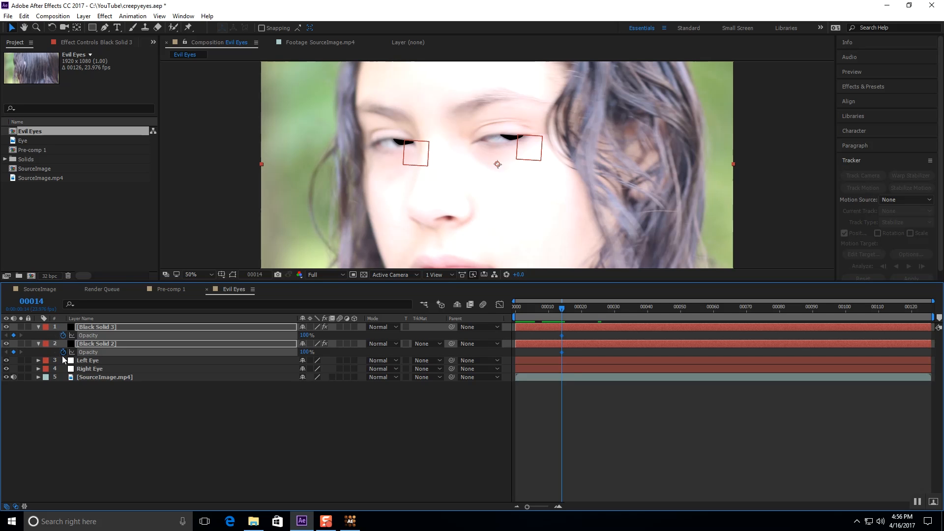
- Set the opacity of both black solids to 0% at frame 13
click(558, 306)
click(306, 335)
text(0)
key(Return)
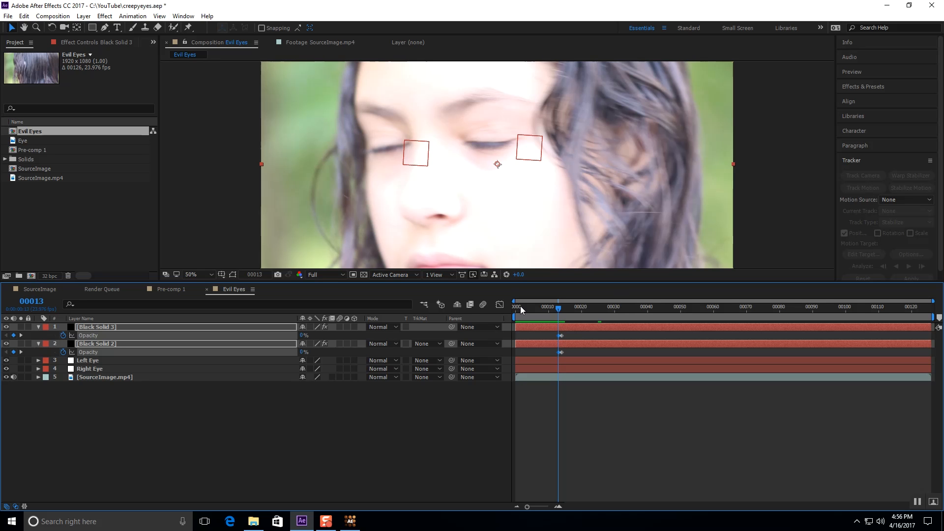
- Keyframe the opacity of both black solids at 100% on frame 124 and 0% on frame 125
drag(559, 314, 925, 318)
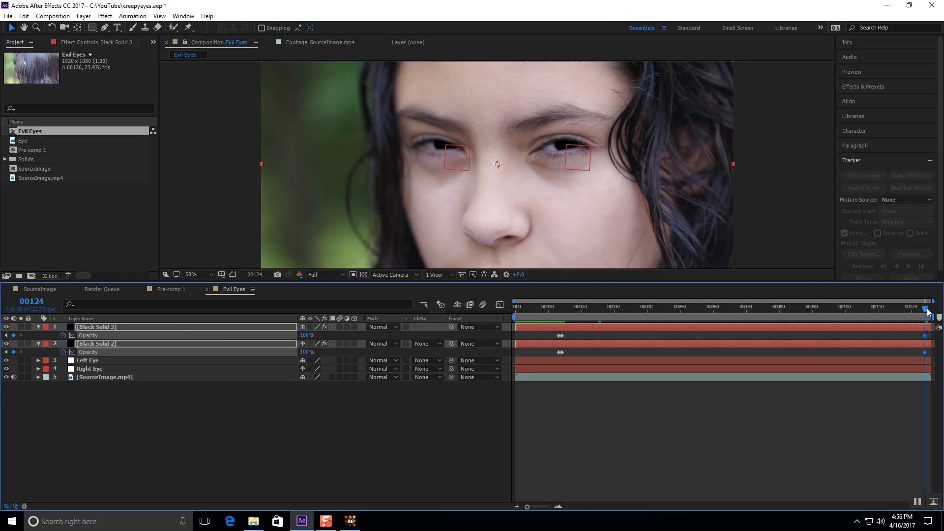
click(928, 311)
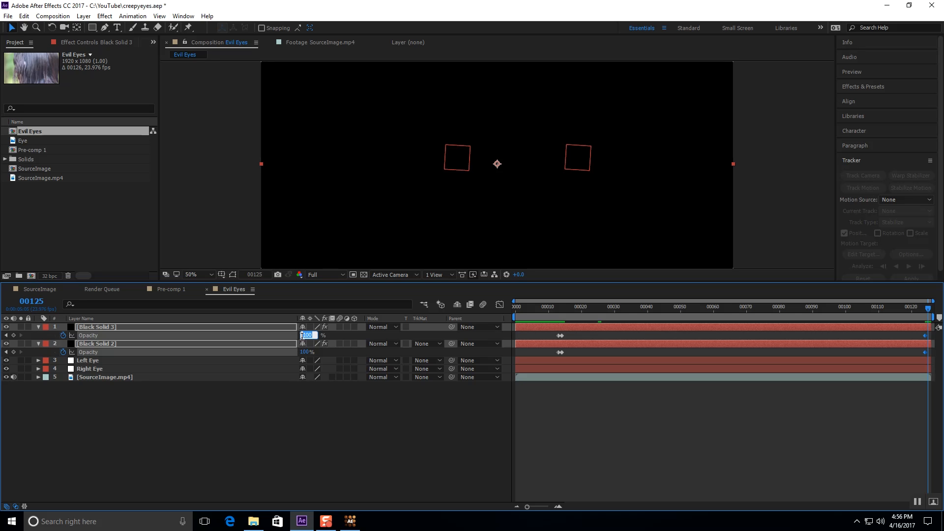
key(Return)
click(335, 419)
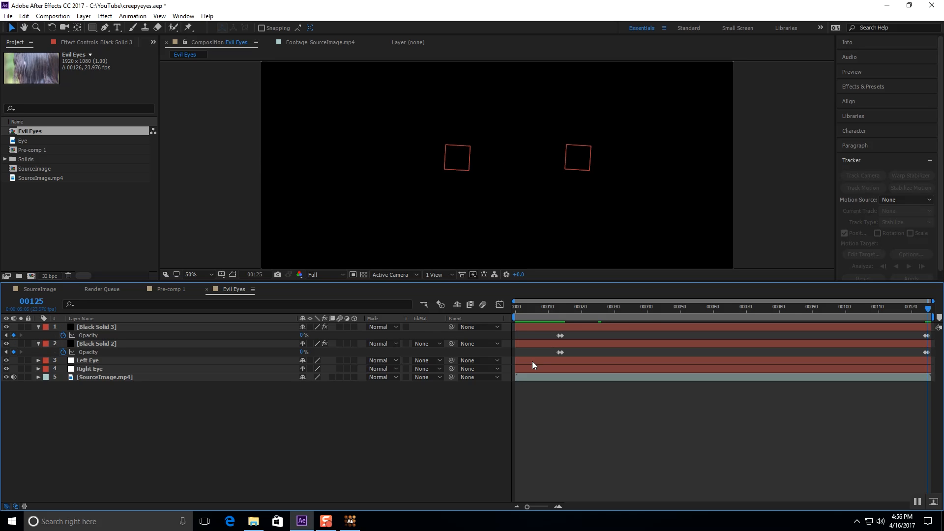
drag(654, 311, 615, 322)
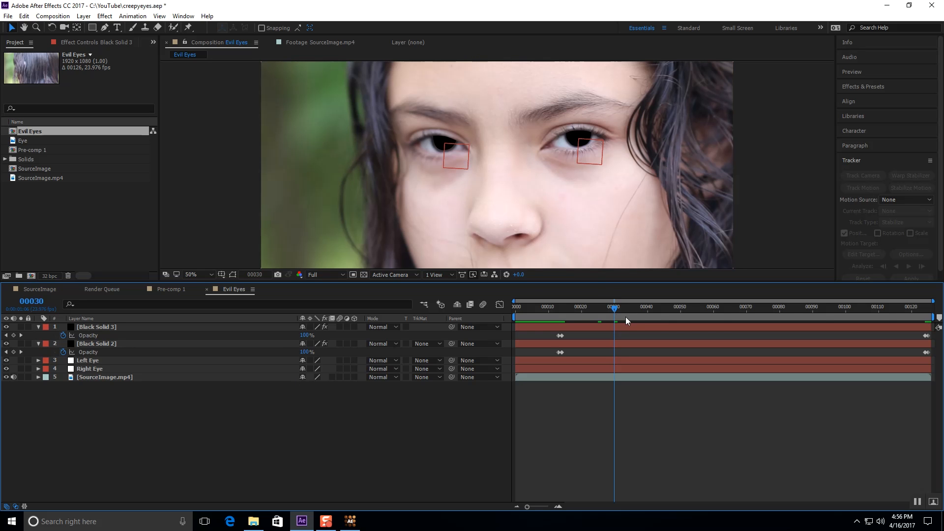
drag(614, 309, 513, 334)
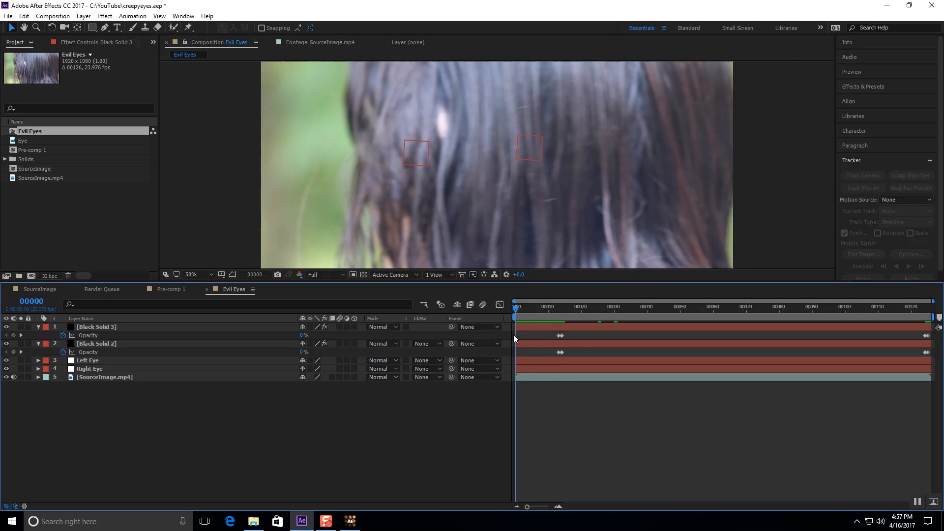
- Add the Eye image to the Evil Eyes composition below Black Solid 2 at frame 0 and rotate it counterclockwise
click(73, 241)
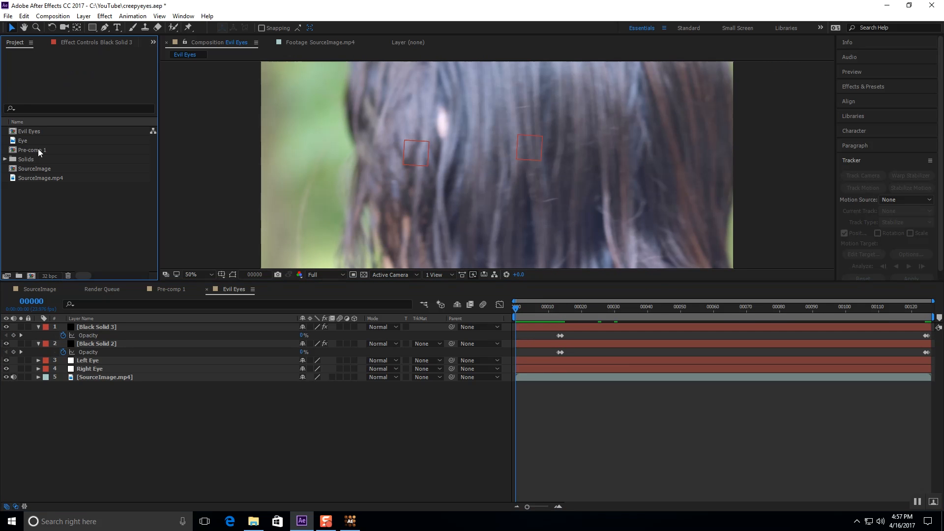
drag(37, 139, 143, 356)
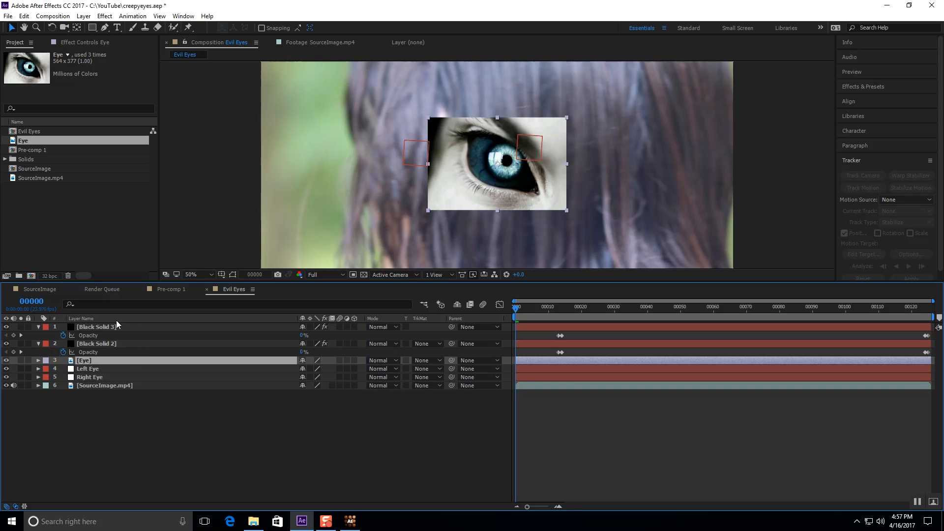
key(w)
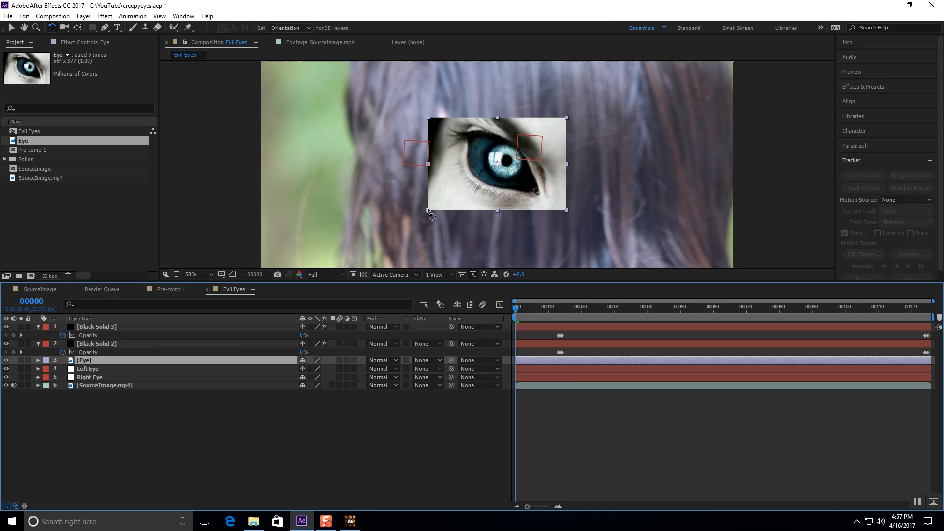
drag(453, 205, 473, 240)
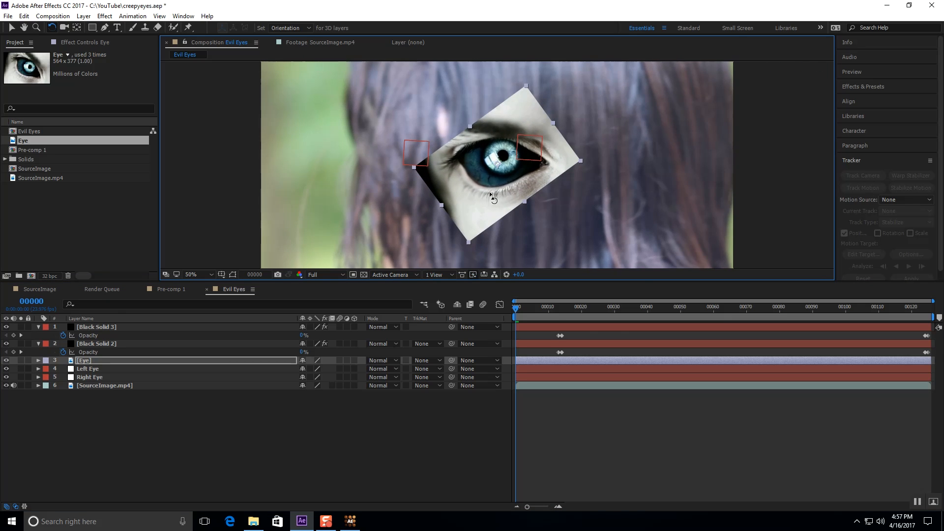
key(v)
- At frame 55, shrink the Eye image over the girl's right eye and parent it to the Right Eye null
drag(490, 192, 392, 192)
drag(514, 309, 701, 324)
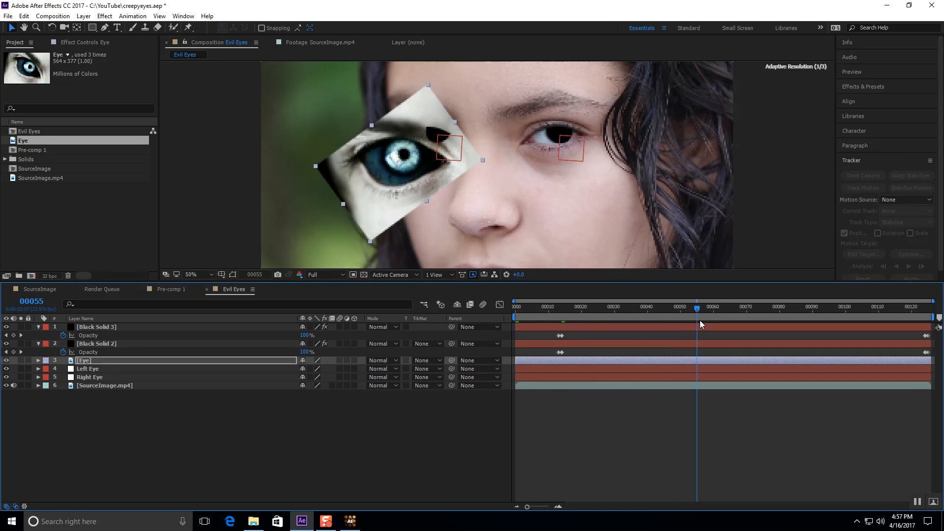
drag(392, 177, 428, 151)
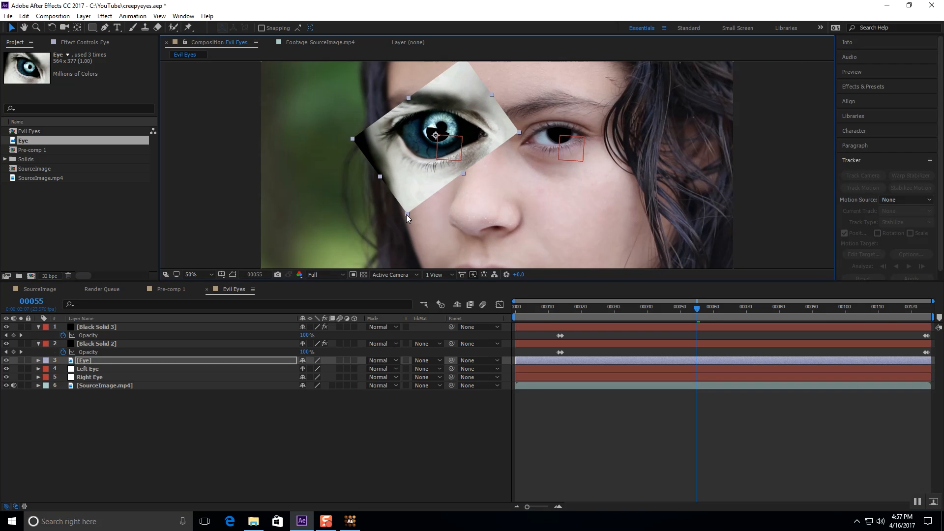
drag(406, 214, 411, 186)
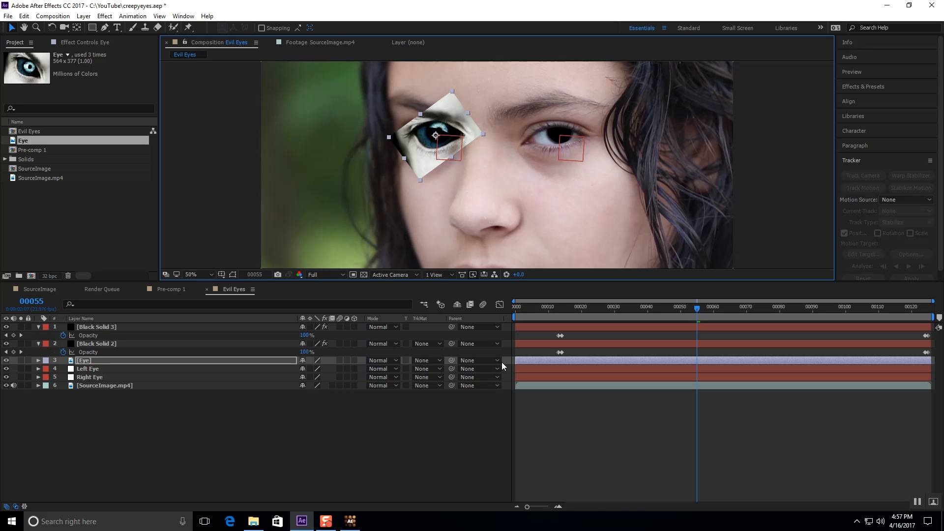
drag(451, 360, 86, 379)
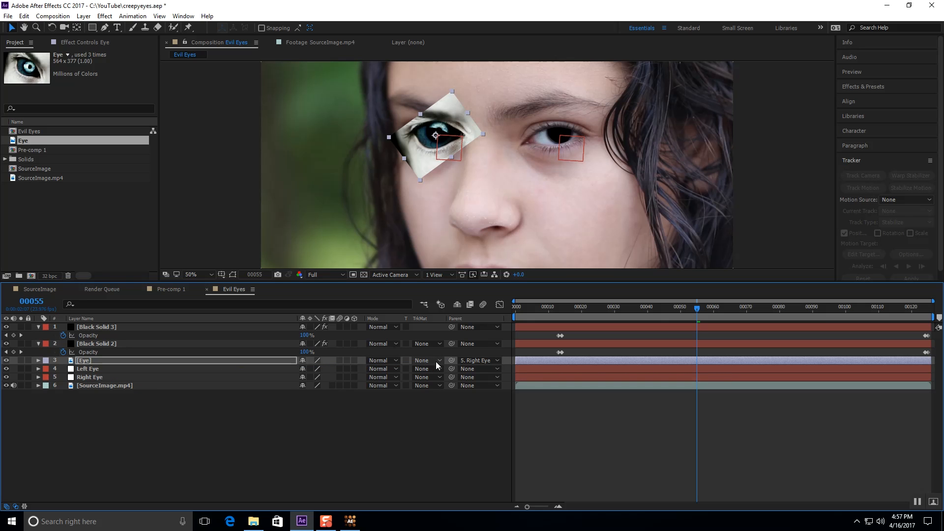
drag(697, 311, 673, 312)
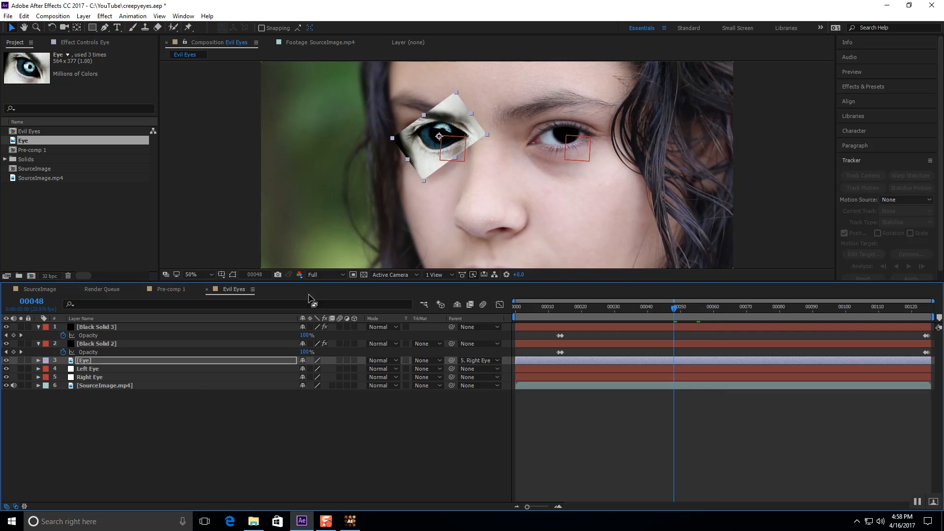
- Set the Eye layer's track matte to Alpha Matte from Black Solid 2 and nudge the image slightly upward
click(426, 360)
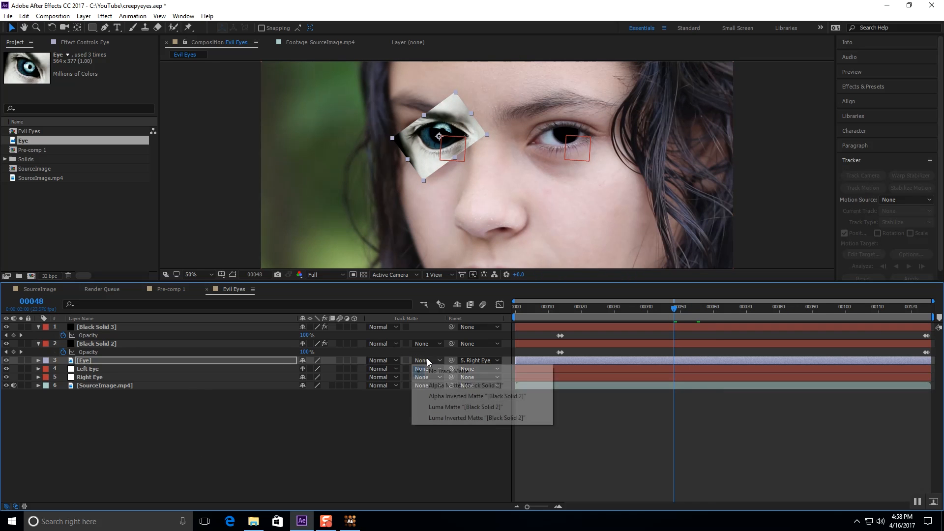
click(434, 388)
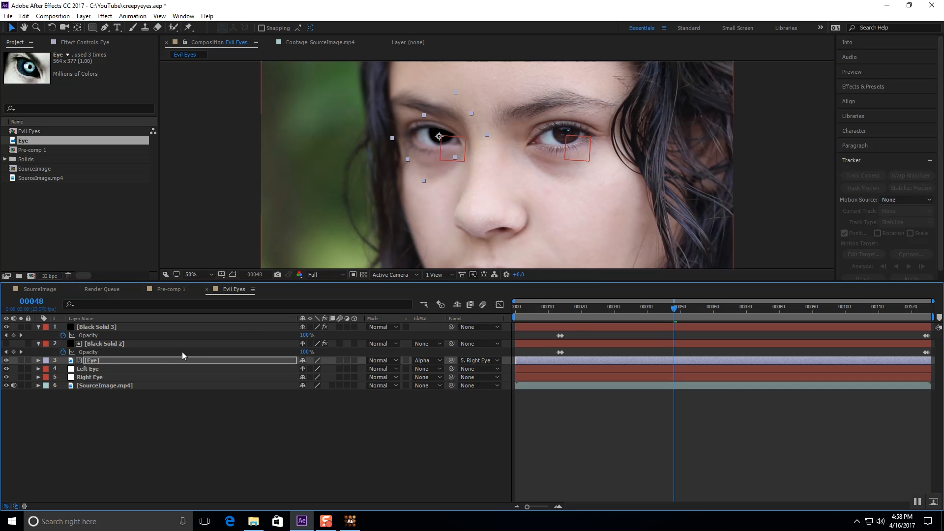
key(period)
key(period)
key(period)
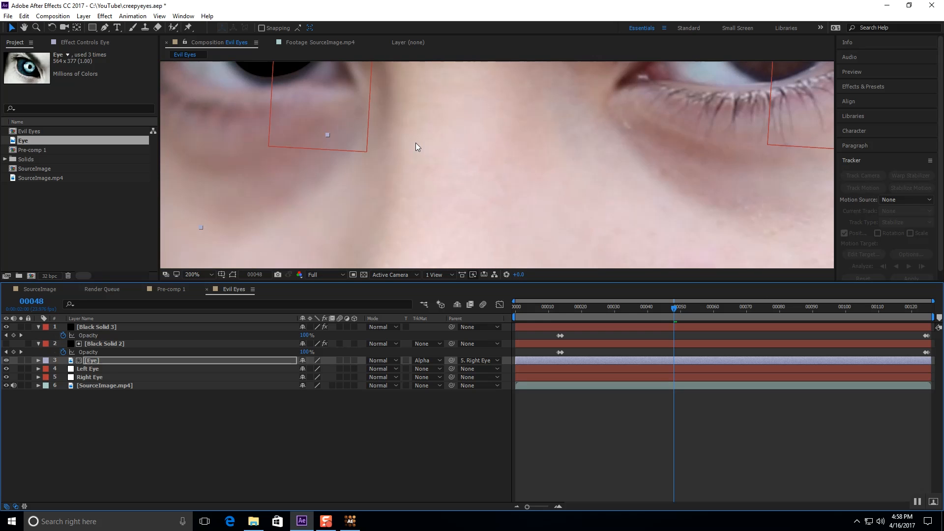
key(comma)
key(comma)
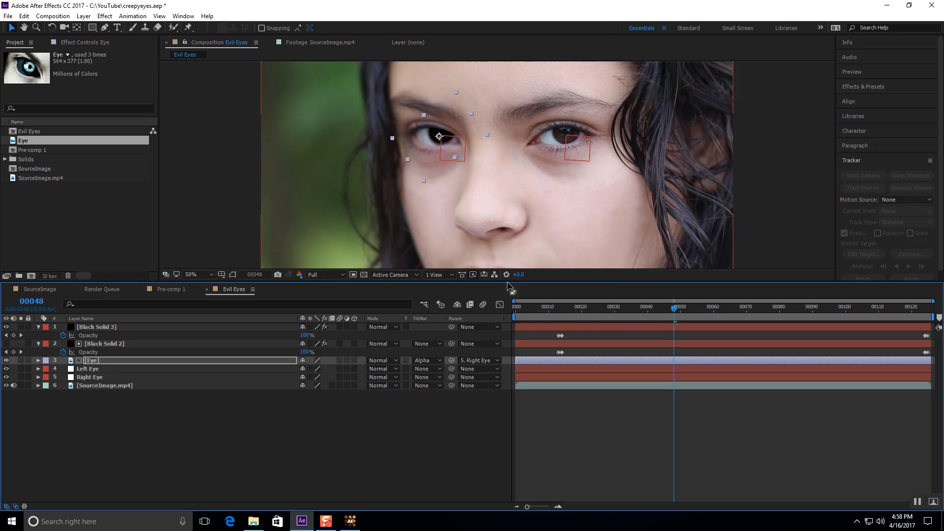
click(432, 159)
mouse_move(432, 156)
mouse_down()
mouse_move(432, 171)
mouse_move(432, 153)
mouse_up()
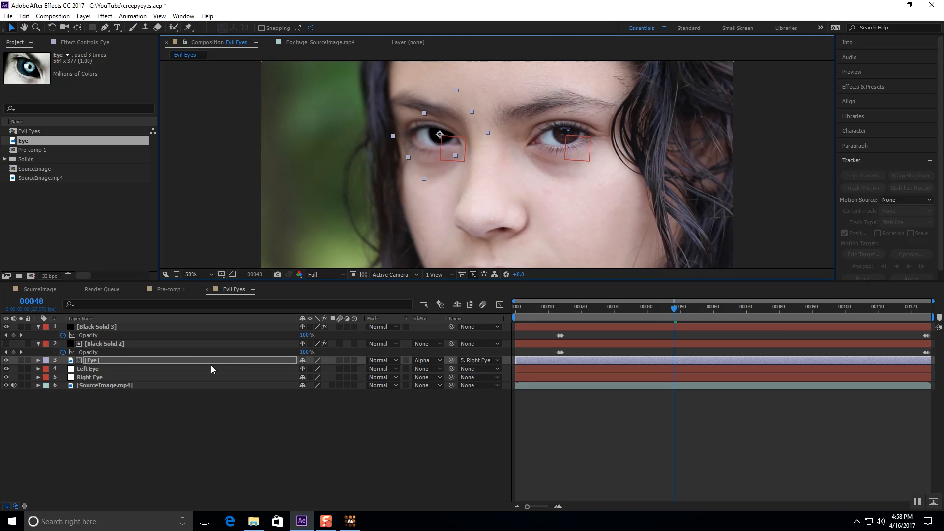
- Try Luma Matte on the Eye layer, and switch its track matte to Alpha Inverted Matte from Black Solid 2
click(437, 361)
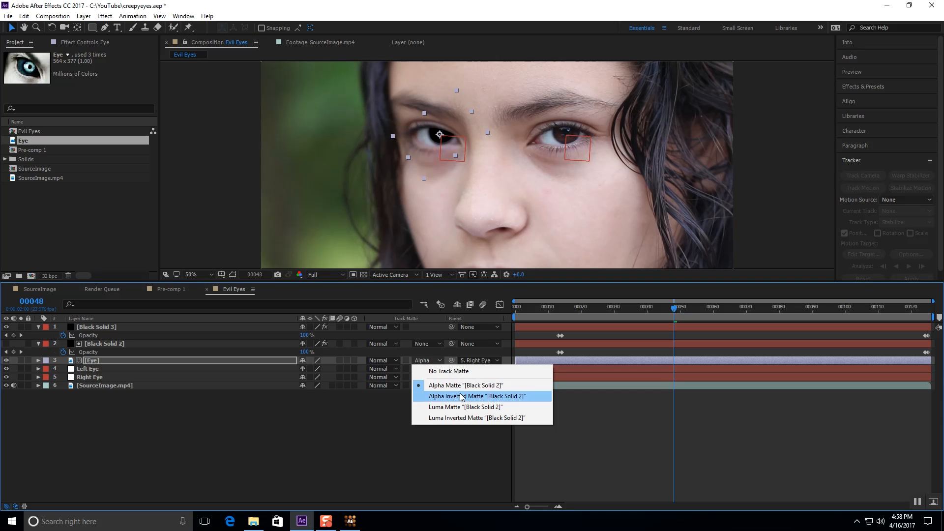
click(458, 408)
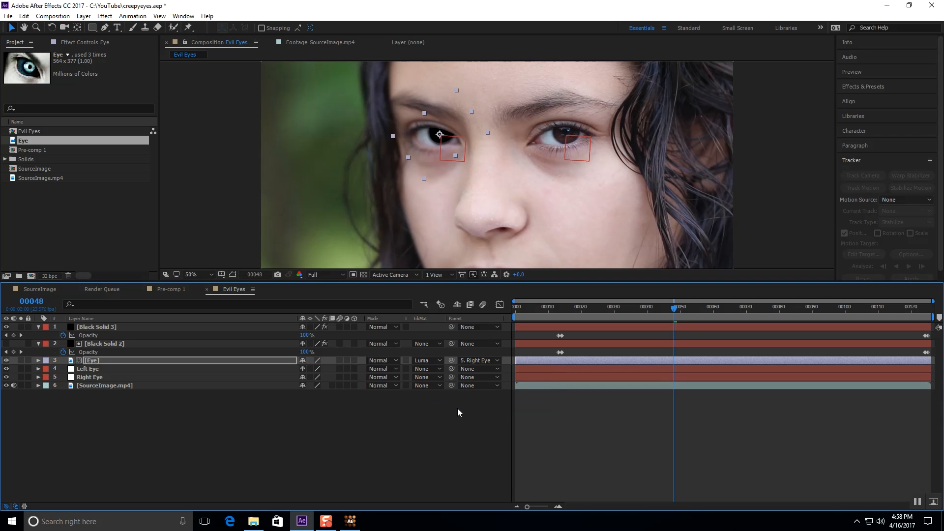
click(438, 362)
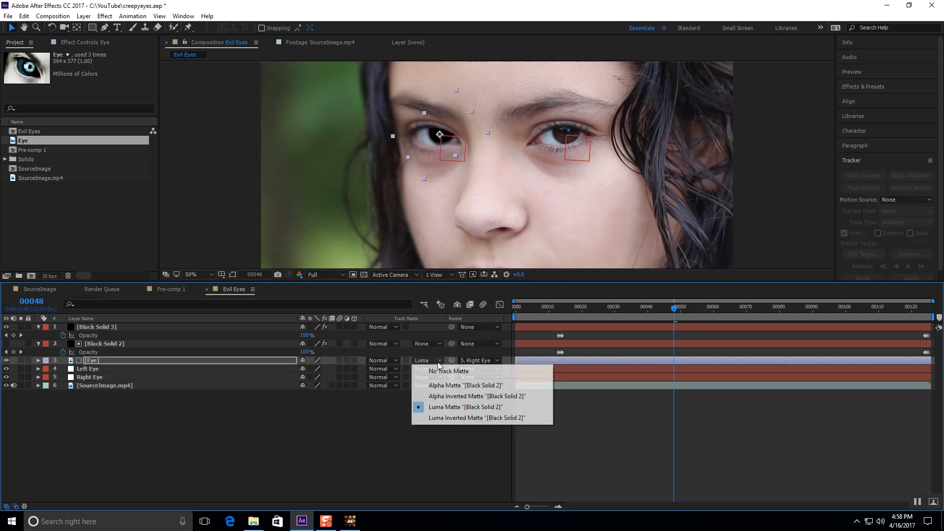
click(441, 397)
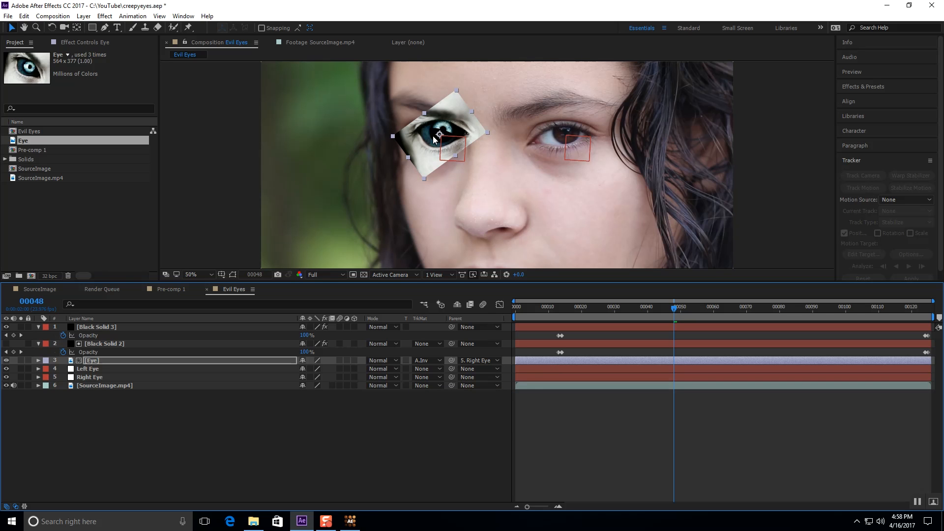
- Deselect the layers and search the effects and presets for "fill"
click(229, 455)
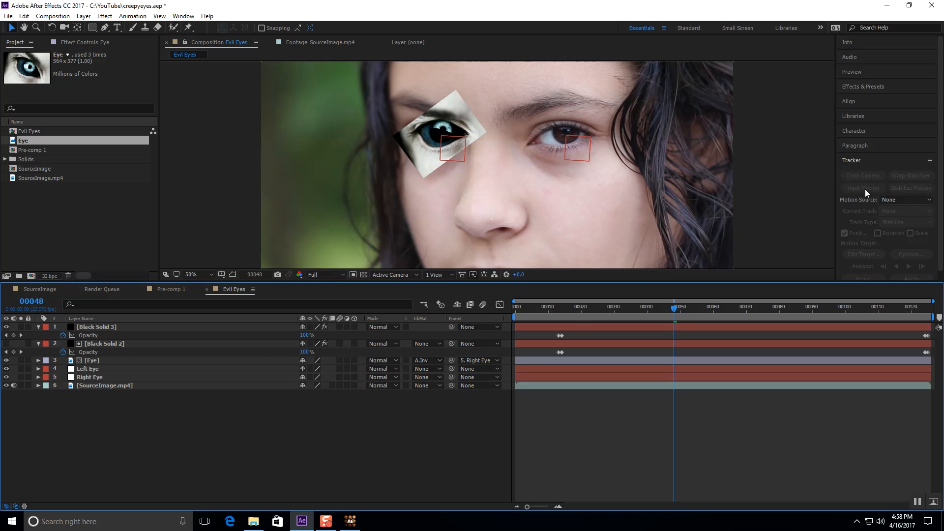
right_click(225, 441)
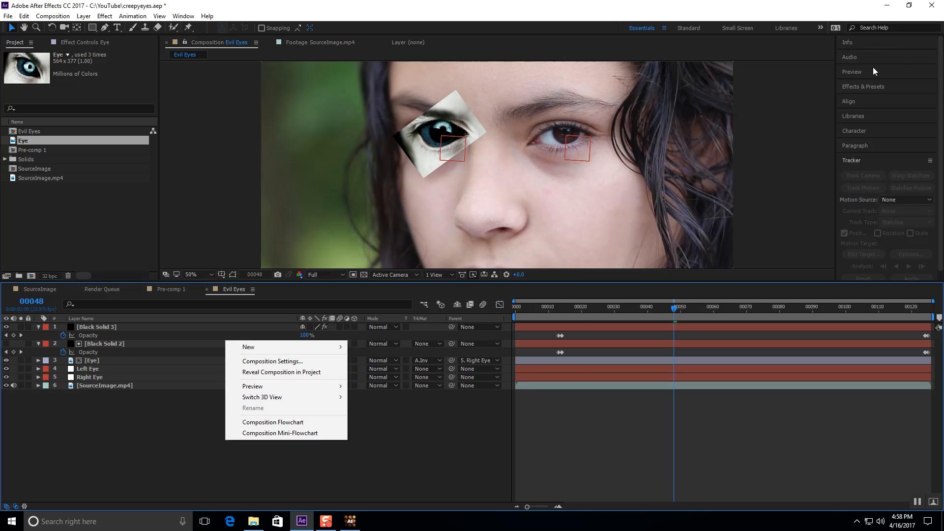
click(872, 87)
click(869, 98)
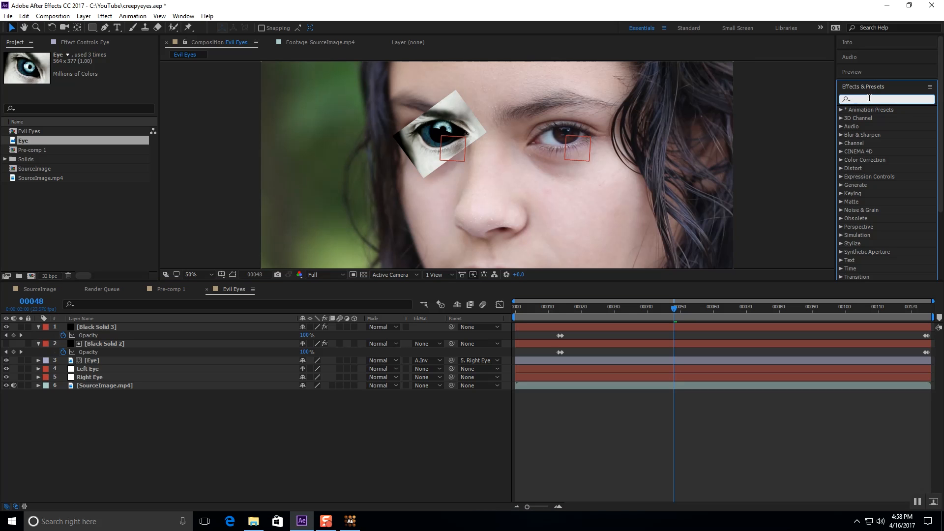
text(fill)
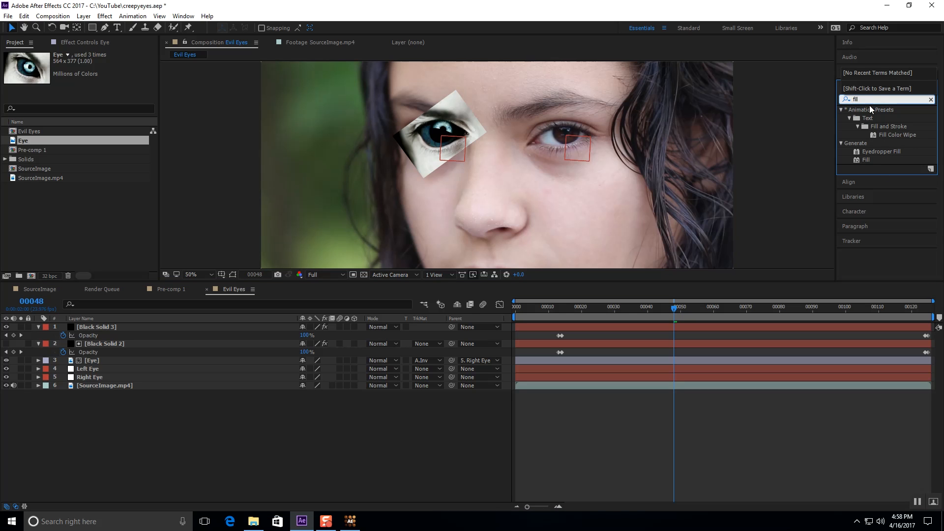
click(864, 150)
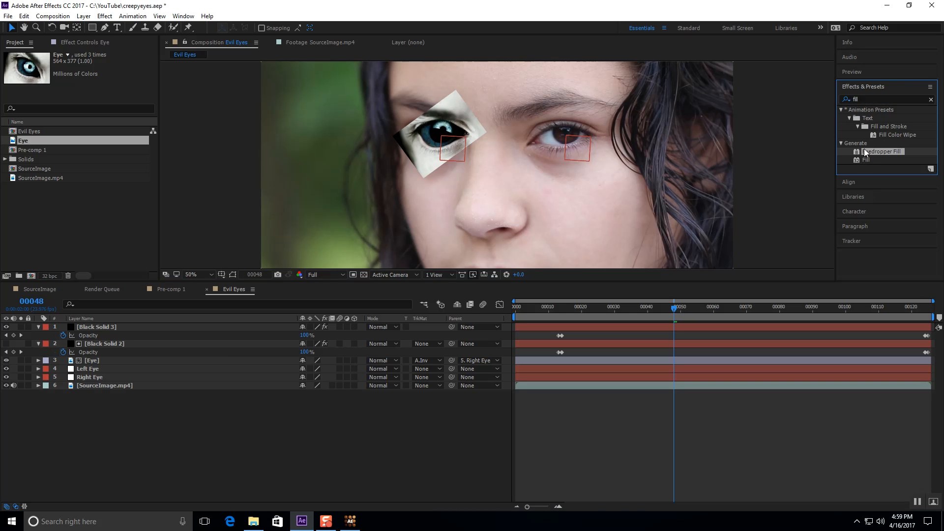
drag(863, 150, 128, 327)
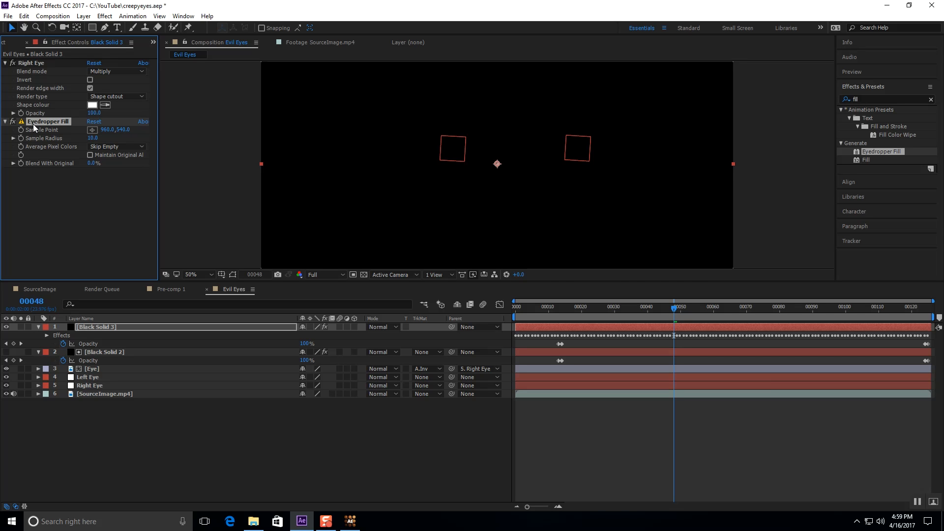
key(Delete)
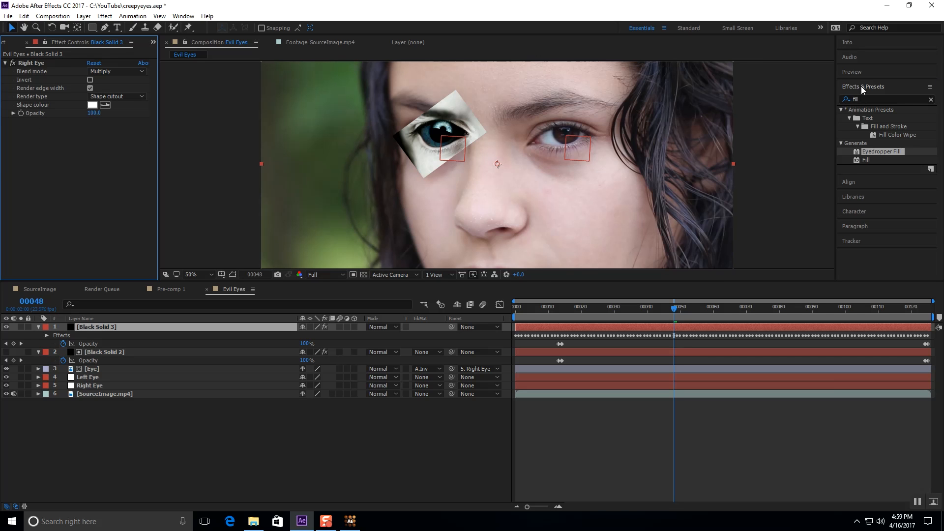
- Apply the Fill effect to Black Solid 3 and open its fill color for editing
drag(869, 162, 70, 199)
click(92, 147)
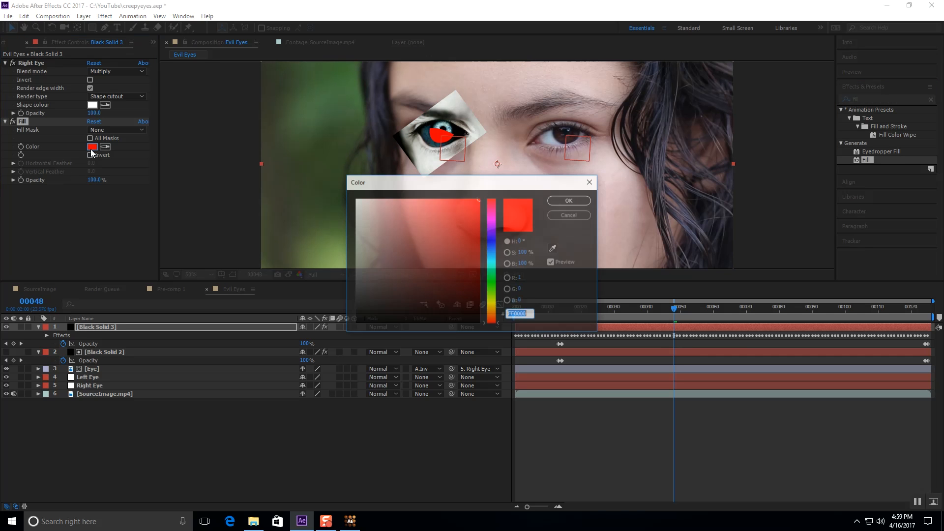
- Set the Fill effect's color on Black Solid 3 to white (FFFFFF)
click(355, 199)
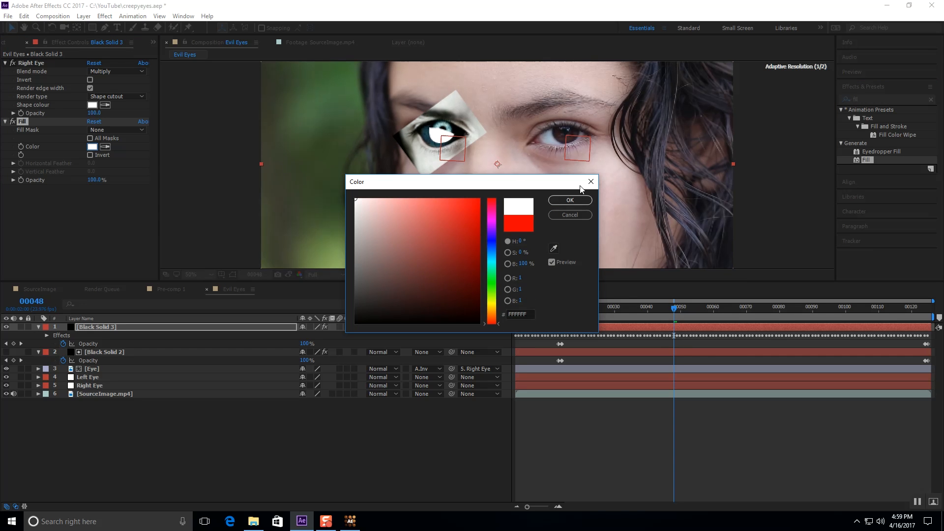
click(572, 200)
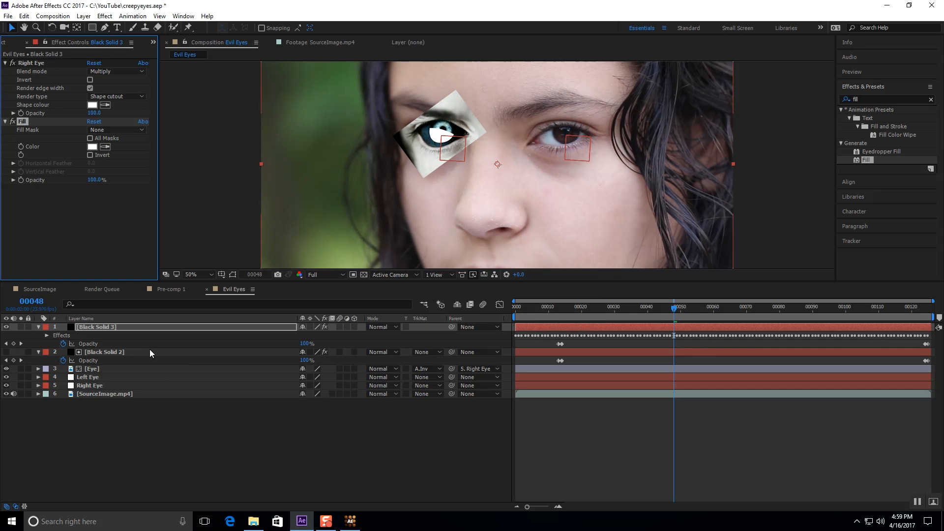
- Move the Eye layer directly beneath Black Solid 3 and set its track matte to Alpha Matte
click(158, 387)
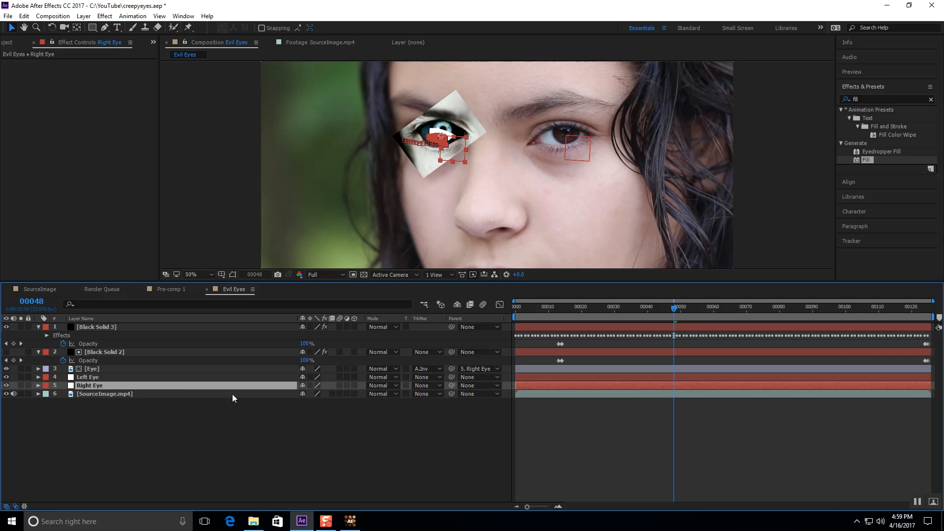
click(440, 386)
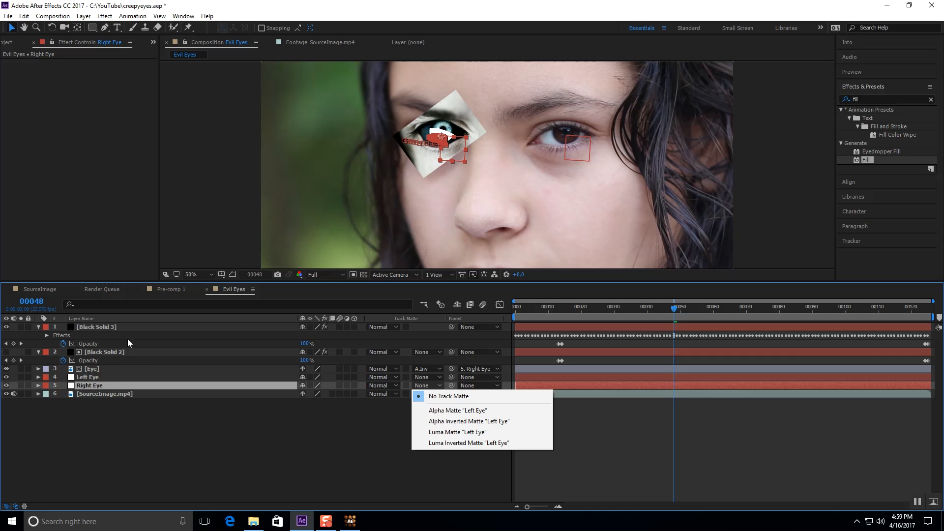
click(125, 368)
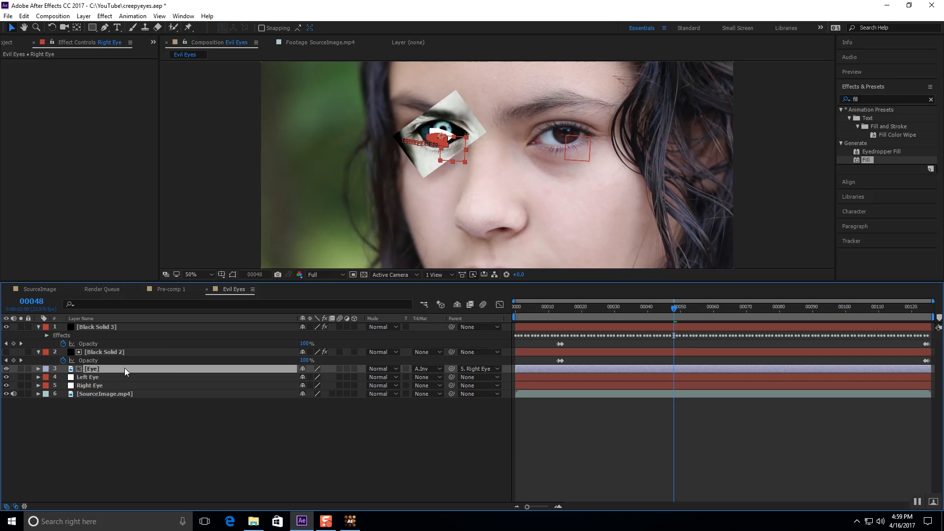
click(426, 369)
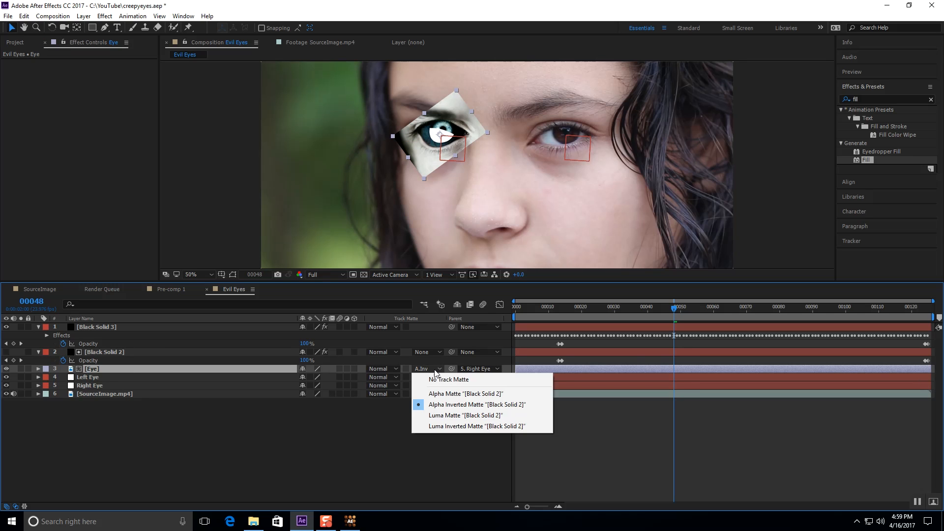
drag(267, 371, 265, 346)
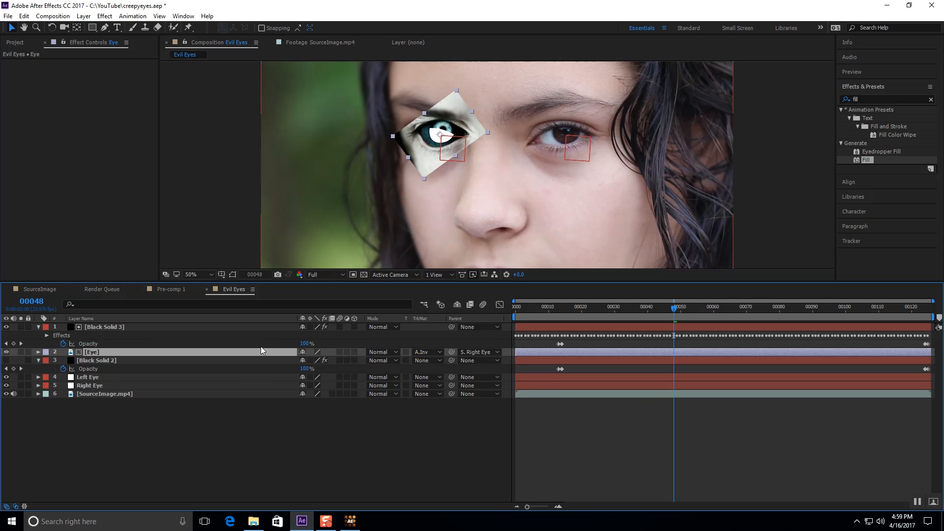
click(434, 354)
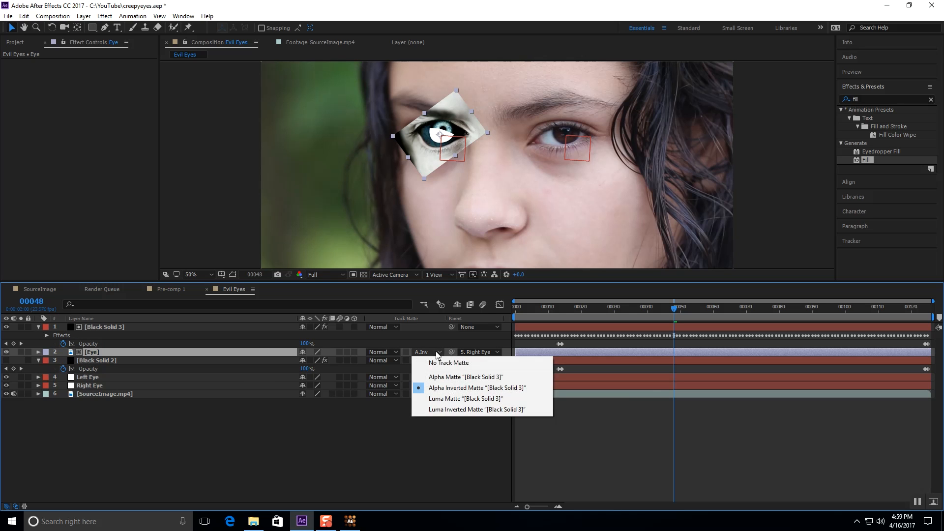
click(440, 373)
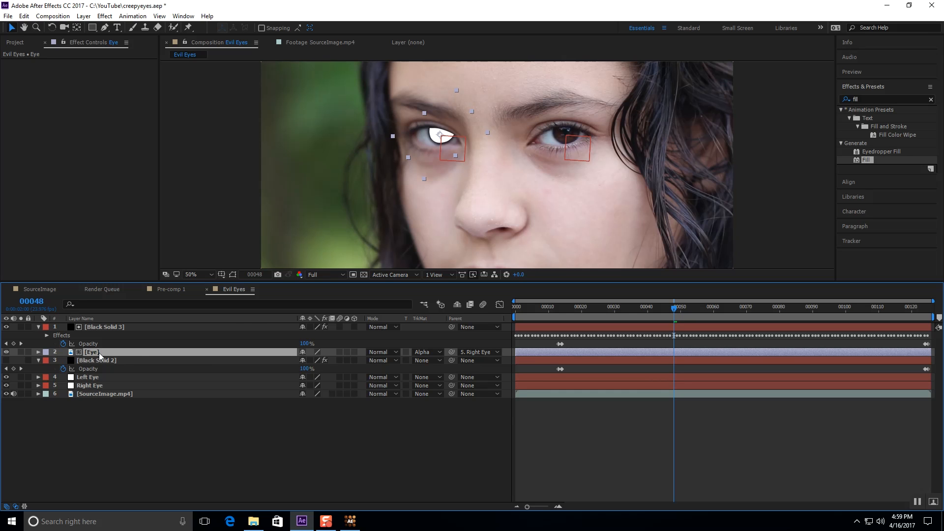
- Try the Luma and Luma Inverted mattes on the Eye layer, and set it back to No Track Matte
click(422, 352)
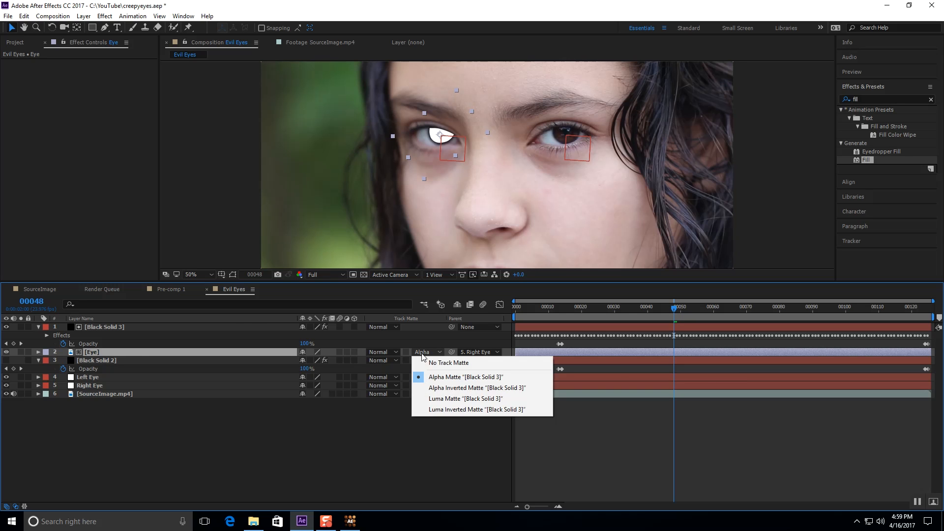
click(434, 399)
click(423, 352)
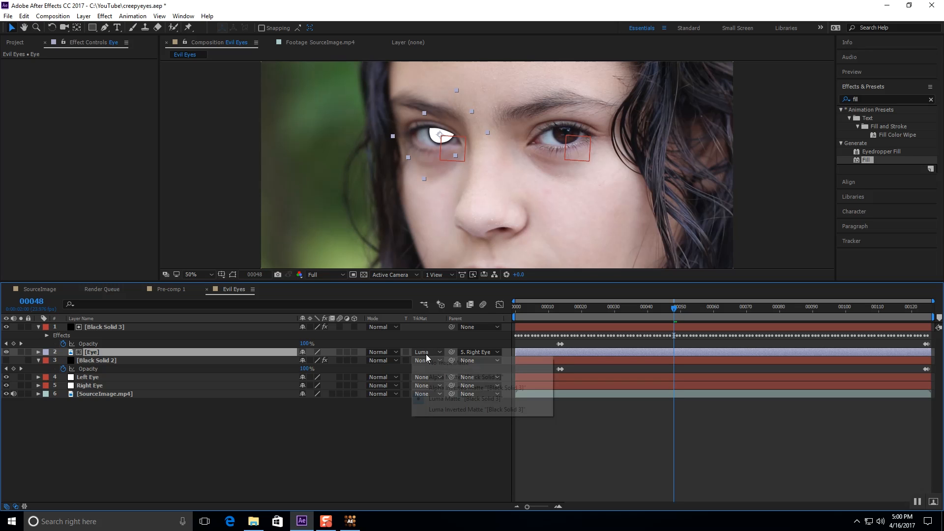
click(435, 410)
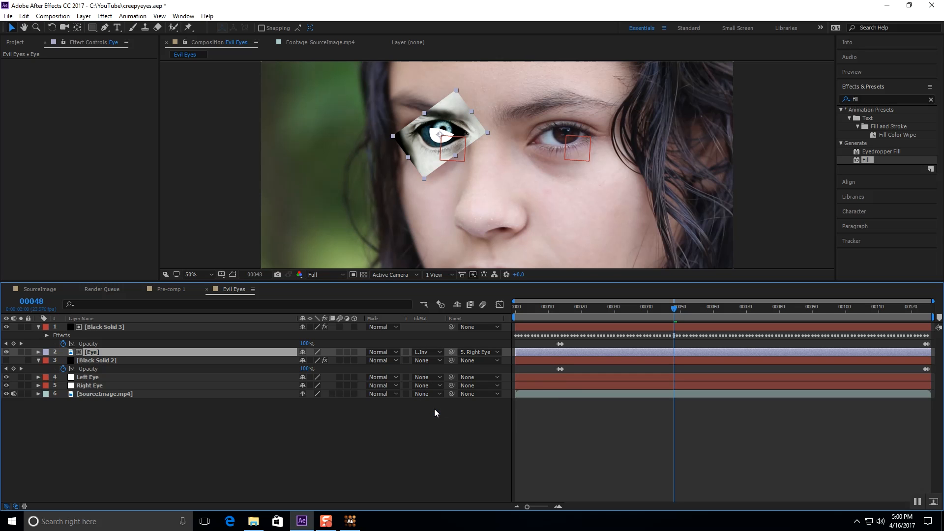
click(430, 353)
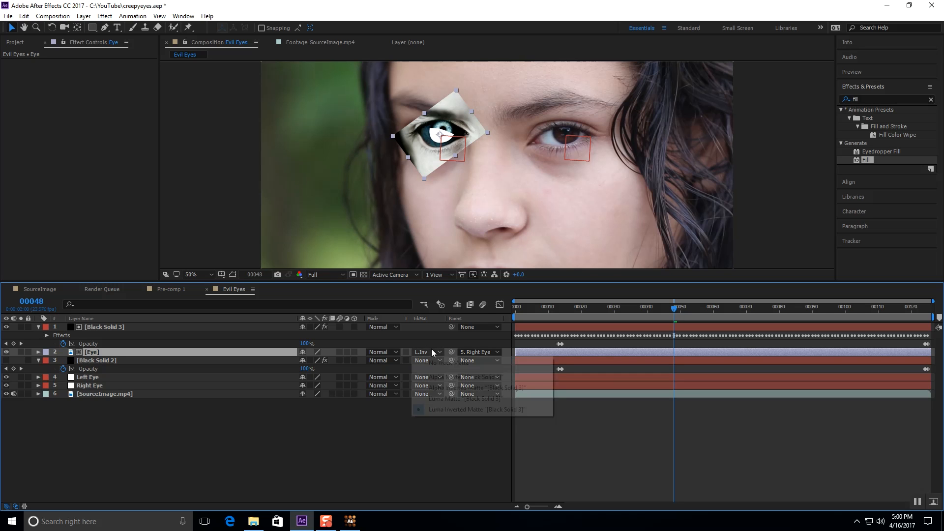
click(435, 364)
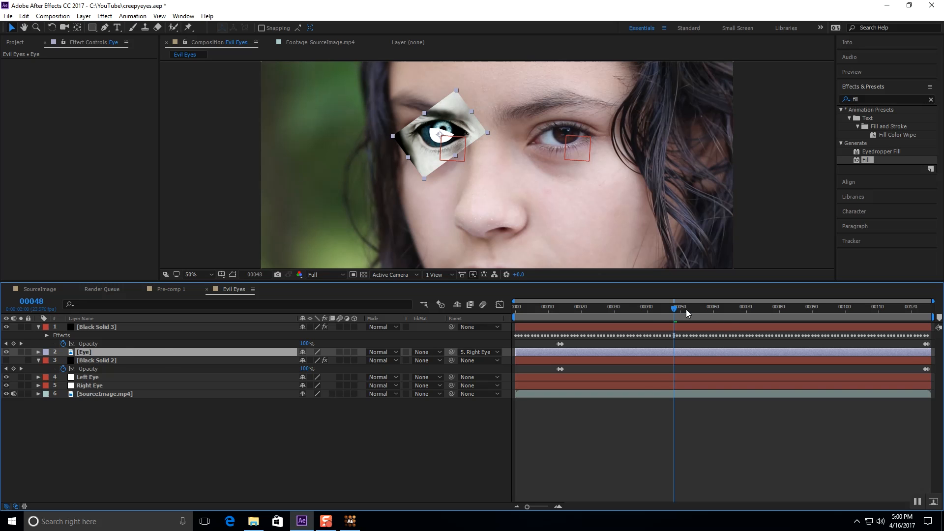
- Delete the Black Solid 3 layer from the Evil Eyes composition
drag(672, 309, 610, 317)
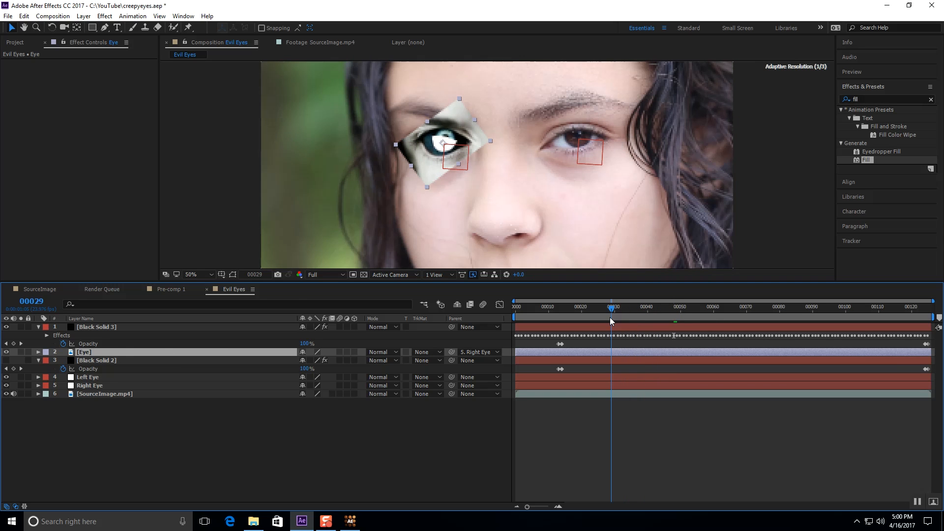
click(262, 435)
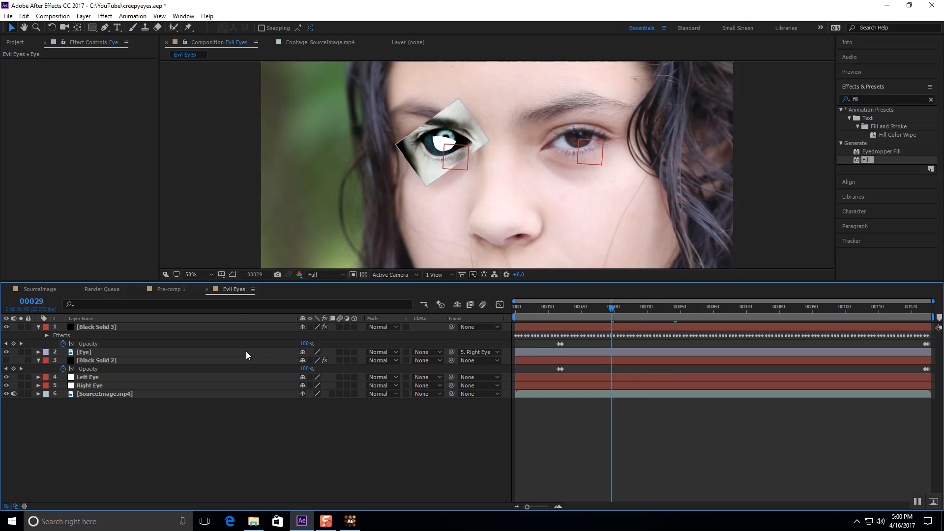
click(225, 353)
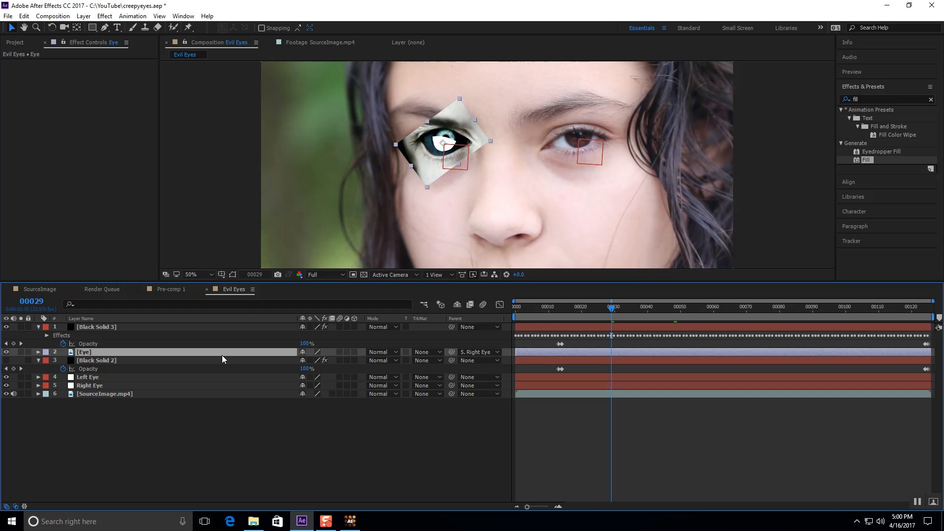
click(235, 320)
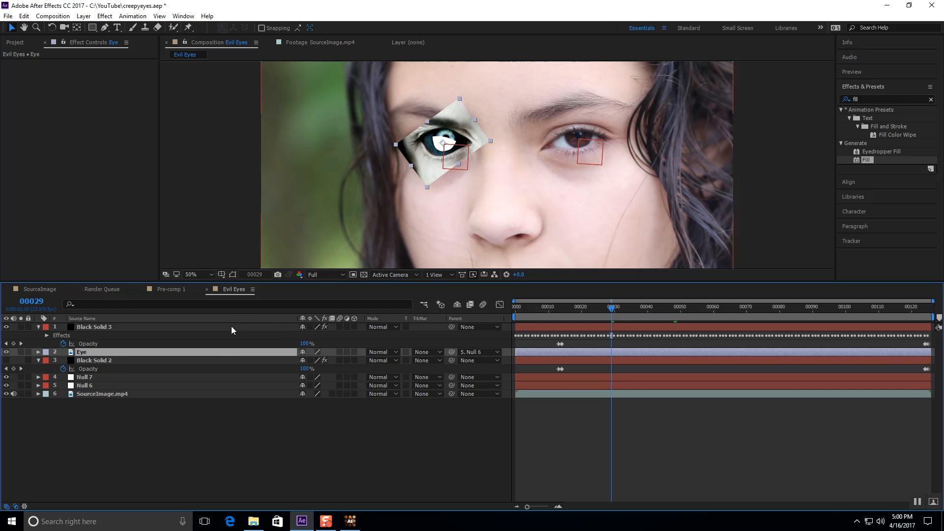
click(228, 328)
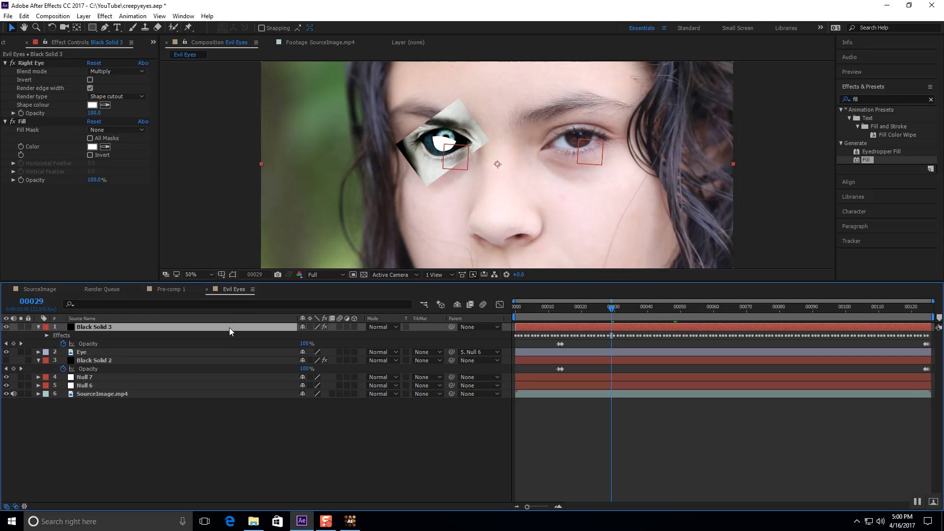
key(Delete)
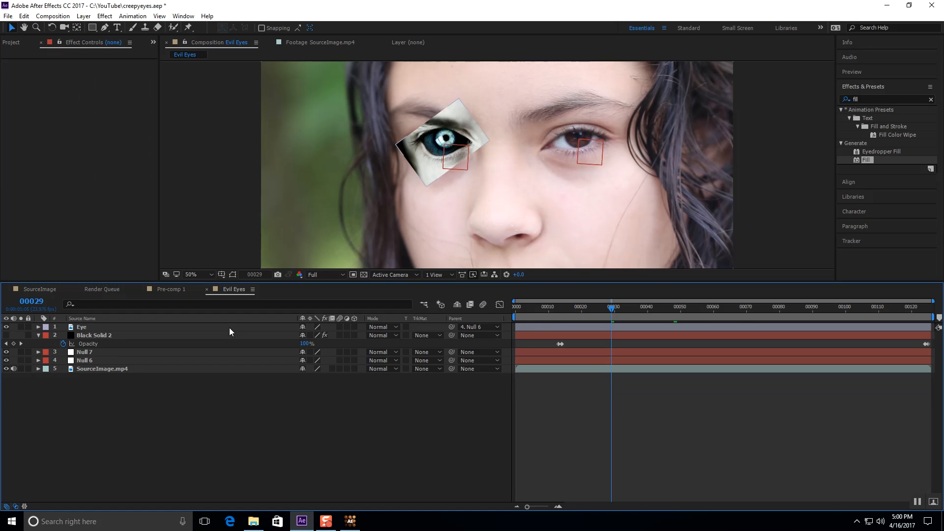
- Create a new 1920 × 1080 px solid layer with the color set to white (FFFFFF)
right_click(229, 421)
mouse_move(324, 326)
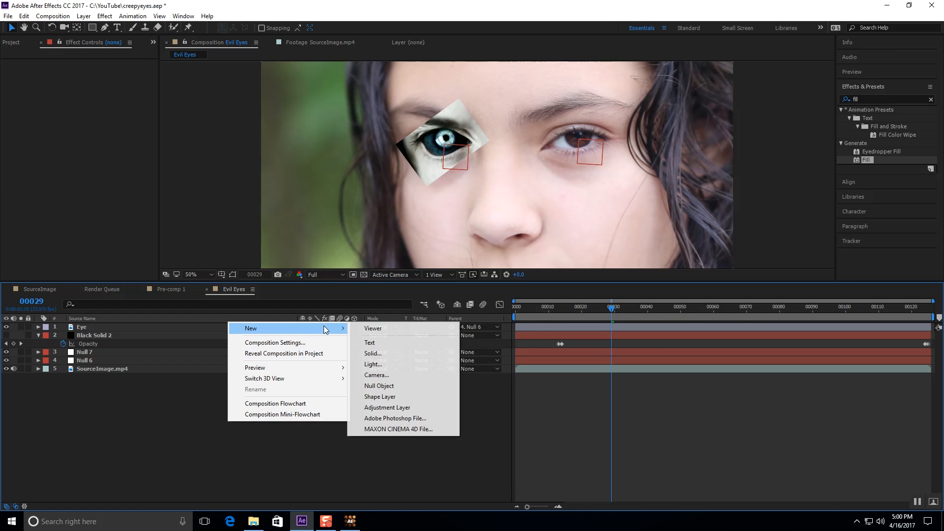
click(408, 353)
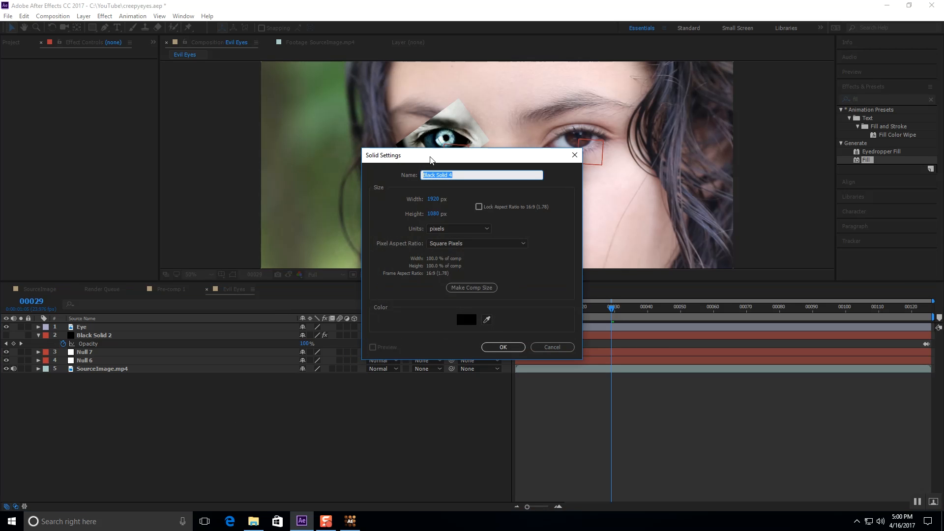
click(467, 319)
text(ffffff)
click(570, 200)
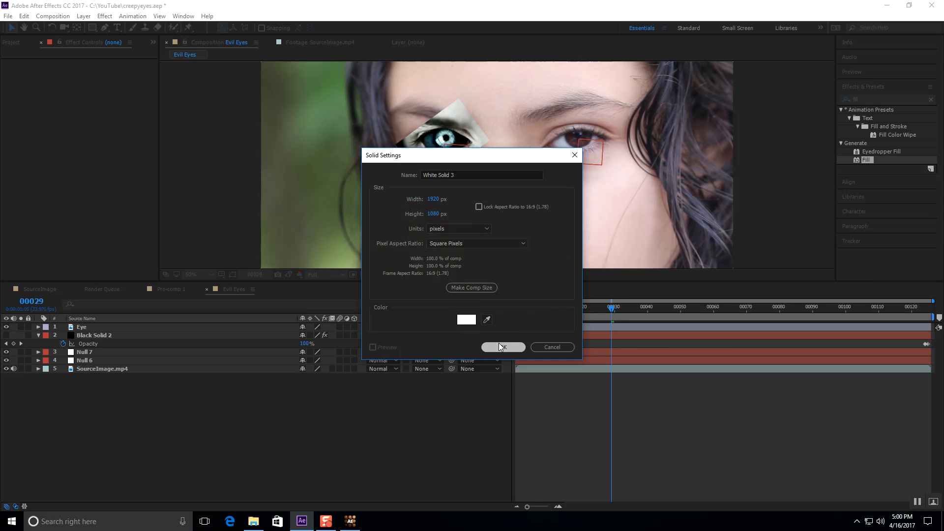
click(500, 347)
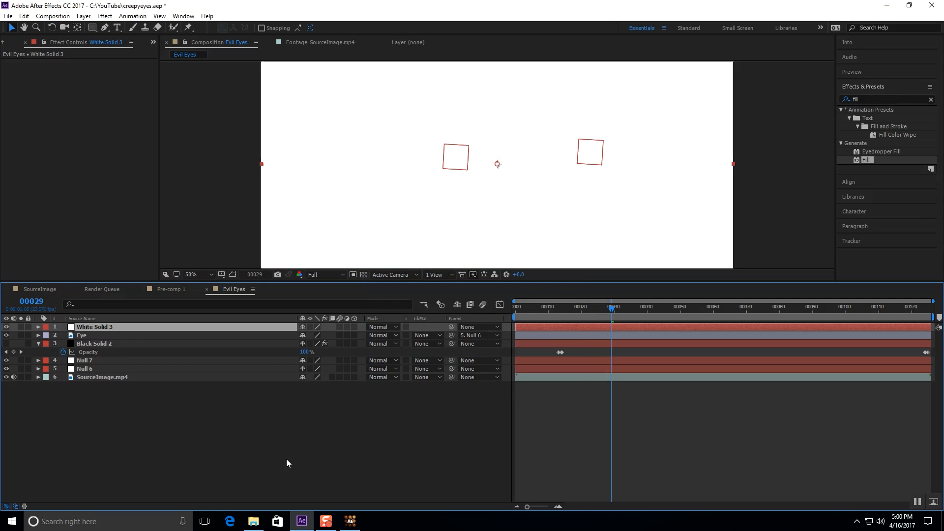
- Switch to mocha AE and copy the selected Right Eye layer's shape data to the clipboard as mocha shape data for AE
click(359, 523)
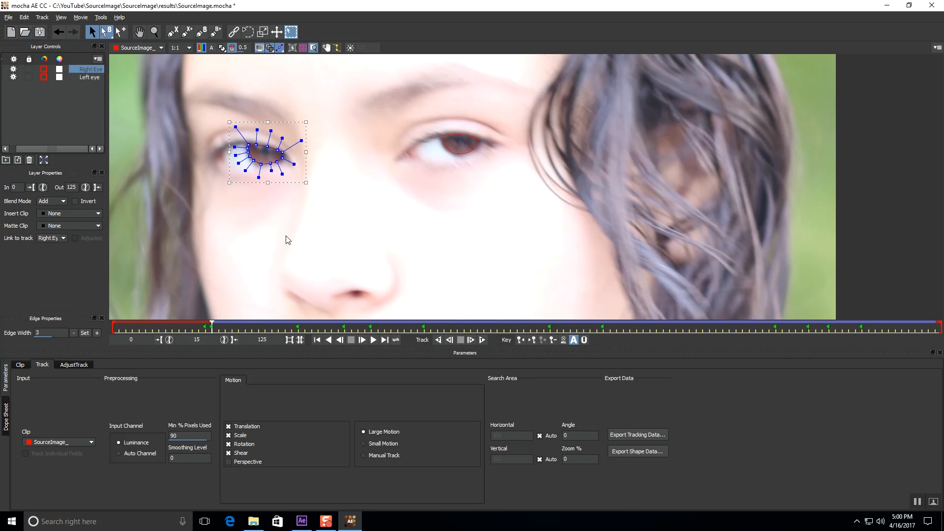
click(641, 454)
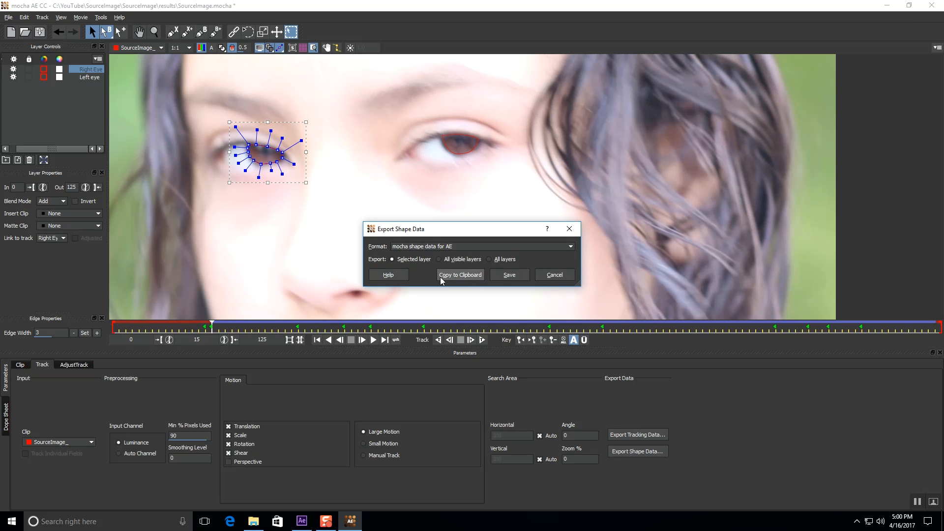
click(441, 276)
- Switch back to After Effects, paste the copied mocha shape onto White Solid 3, and return the playhead to frame 00000
key(alt+Tab)
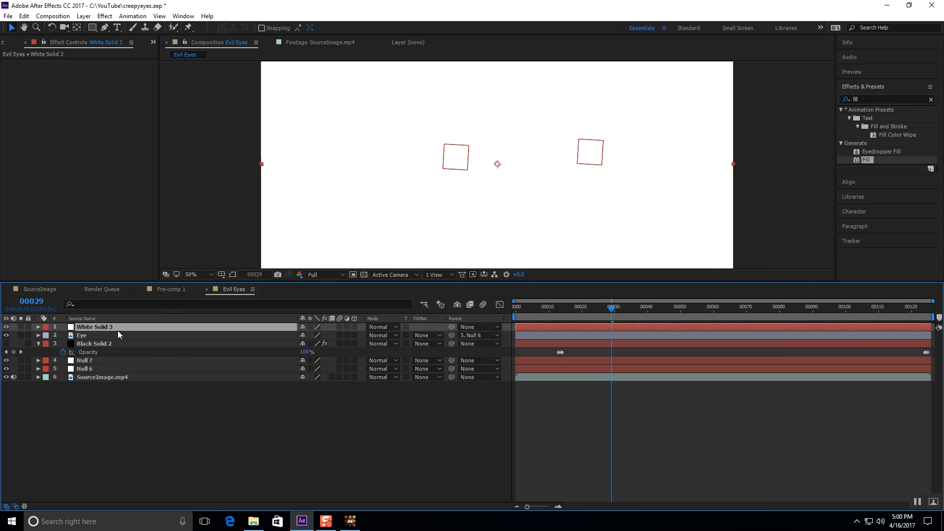
right_click(119, 329)
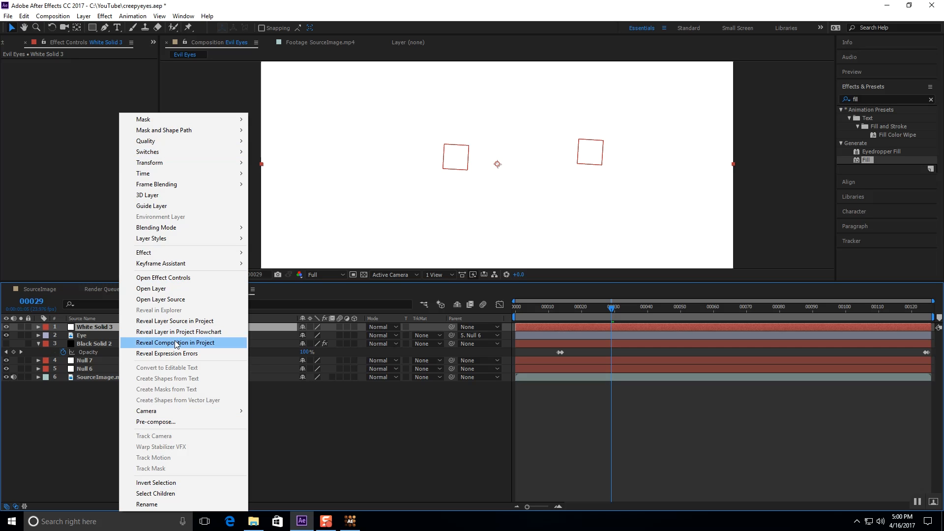
click(357, 455)
click(136, 326)
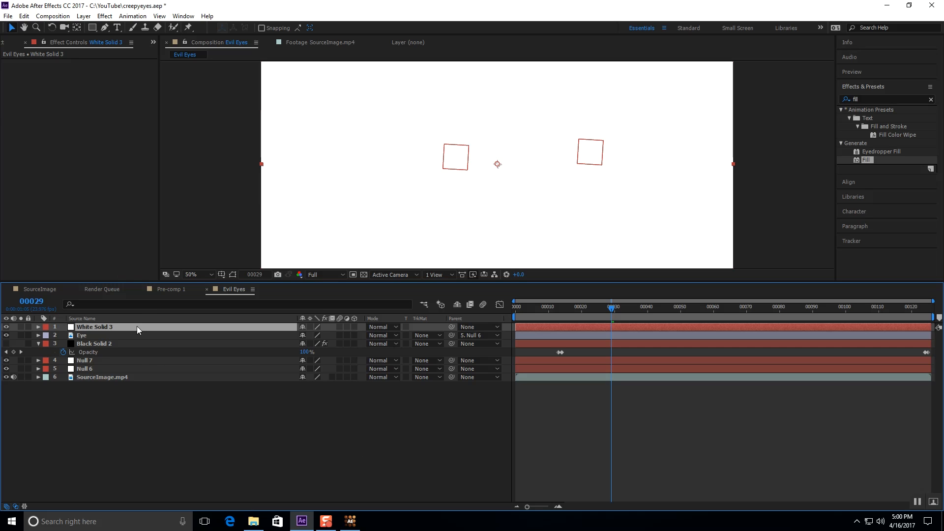
key(ctrl+v)
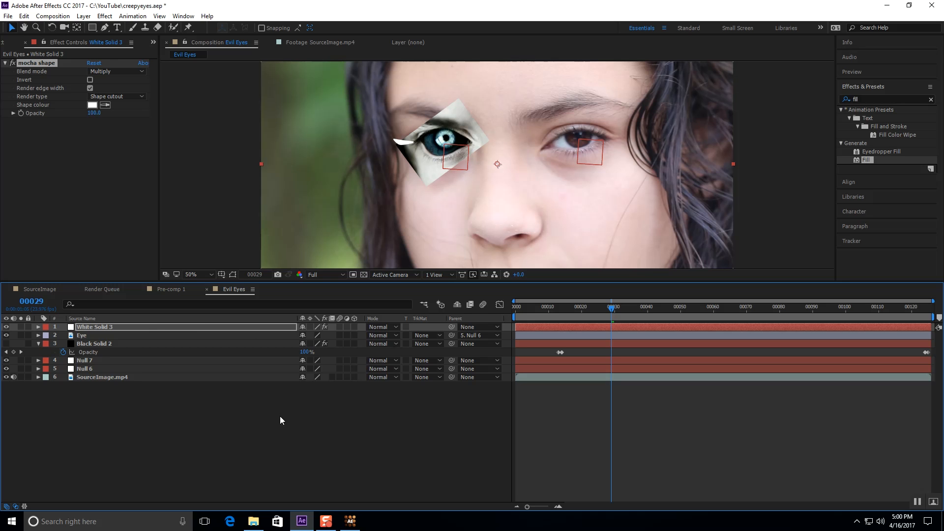
drag(613, 310, 455, 309)
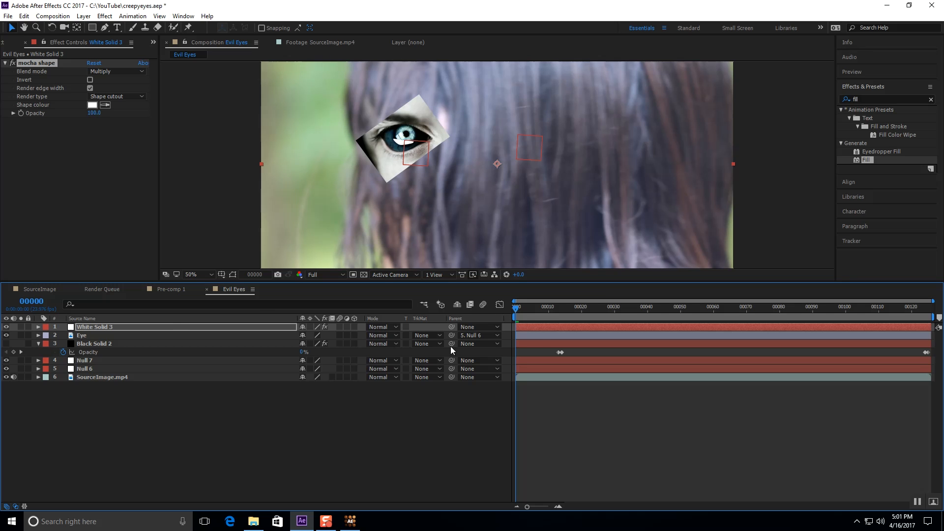
drag(512, 309, 490, 323)
- Rename the mocha shape effect on White Solid 3 as Right Eye
click(117, 412)
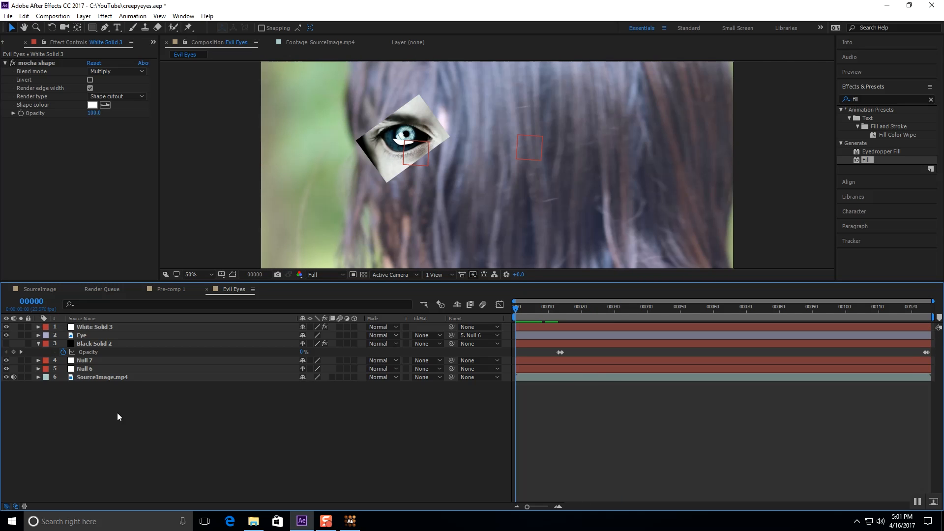
click(113, 326)
click(39, 327)
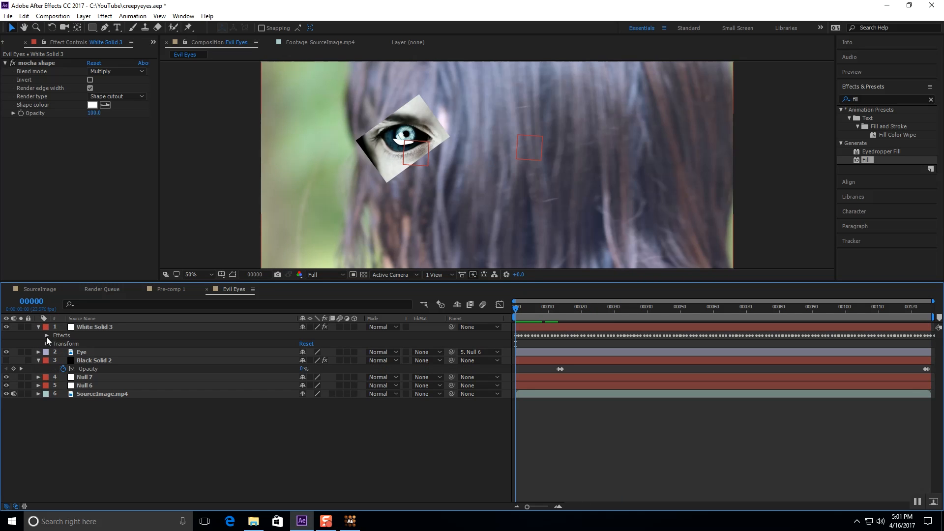
click(47, 336)
click(66, 343)
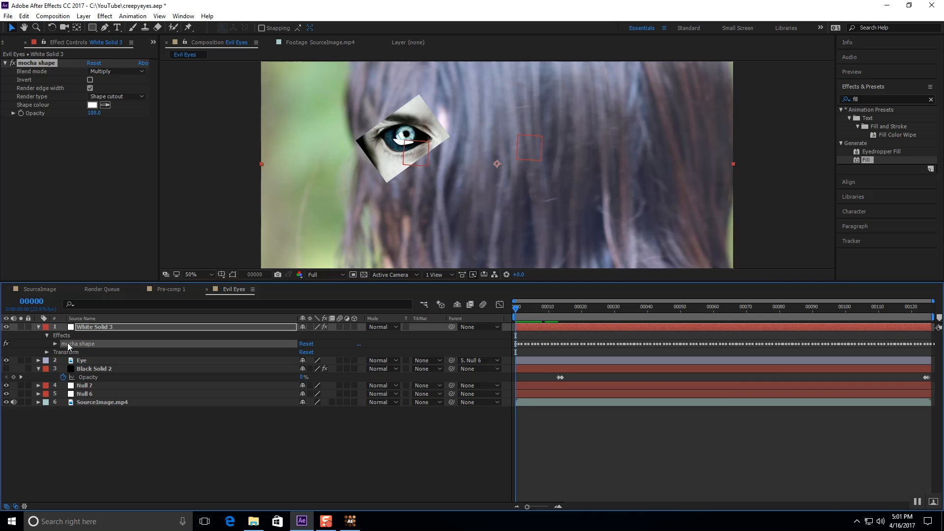
key(Return)
text(Right Eye)
key(Return)
- Copy all Opacity keyframes from Black Solid 2 and paste them onto White Solid 3's Opacity starting at frame 00013
mouse_move(516, 308)
mouse_down()
mouse_move(653, 325)
mouse_move(518, 319)
mouse_up()
drag(544, 377, 942, 386)
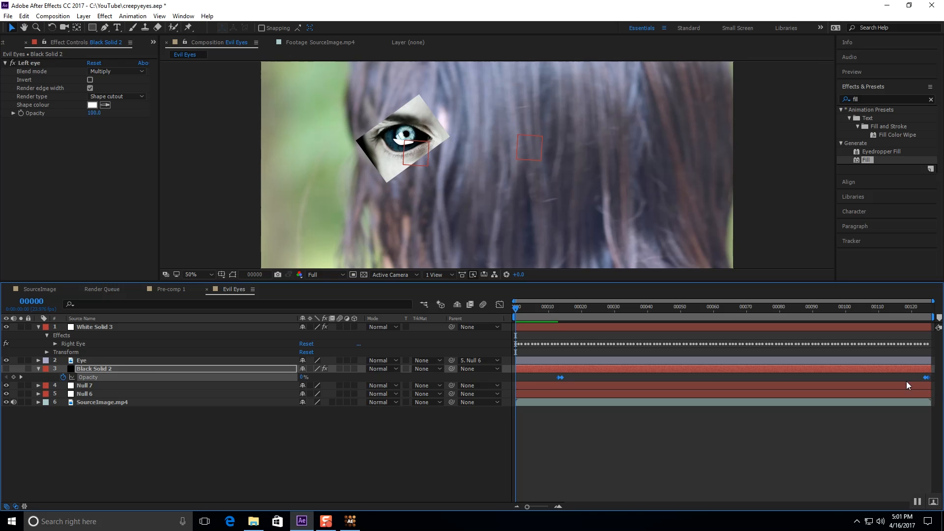
drag(517, 306, 559, 313)
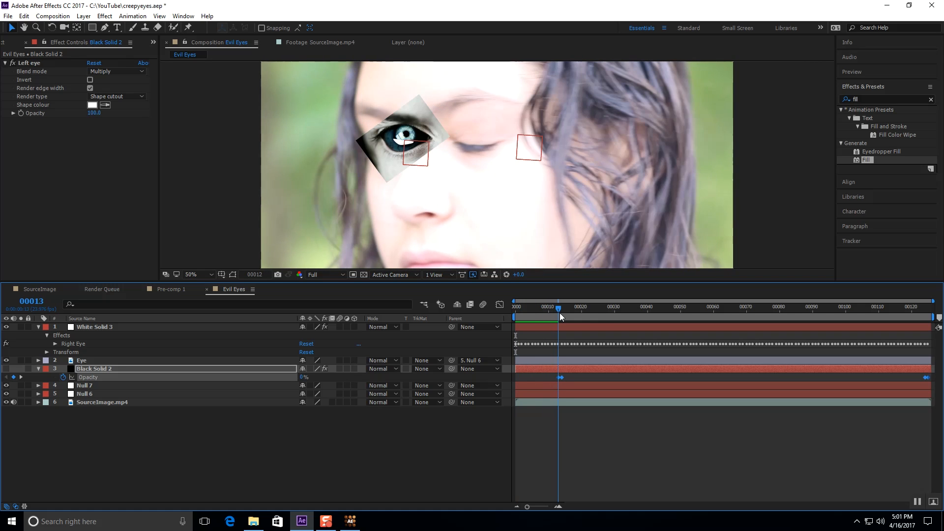
click(108, 327)
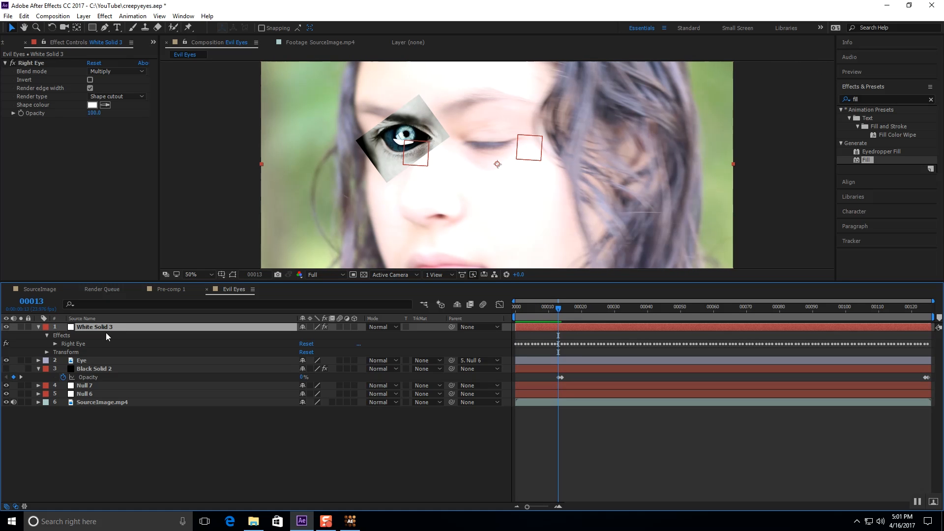
click(52, 352)
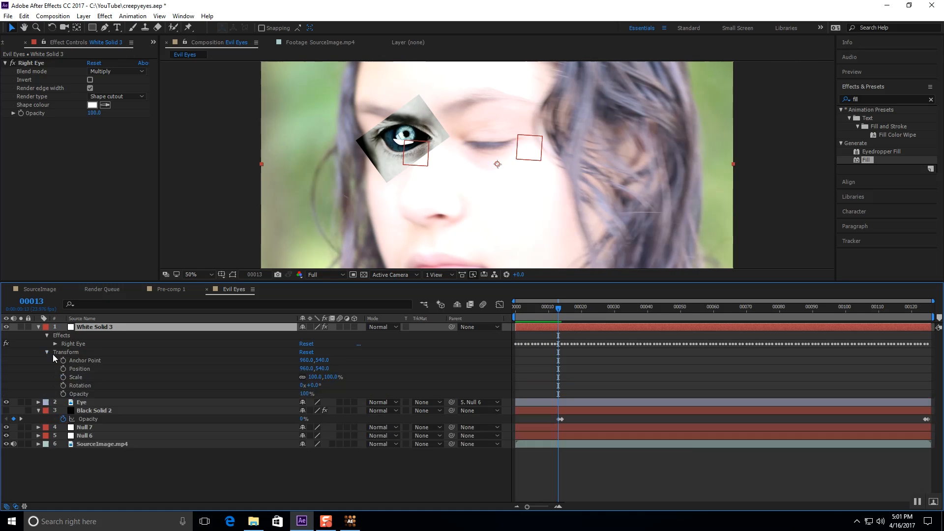
click(89, 392)
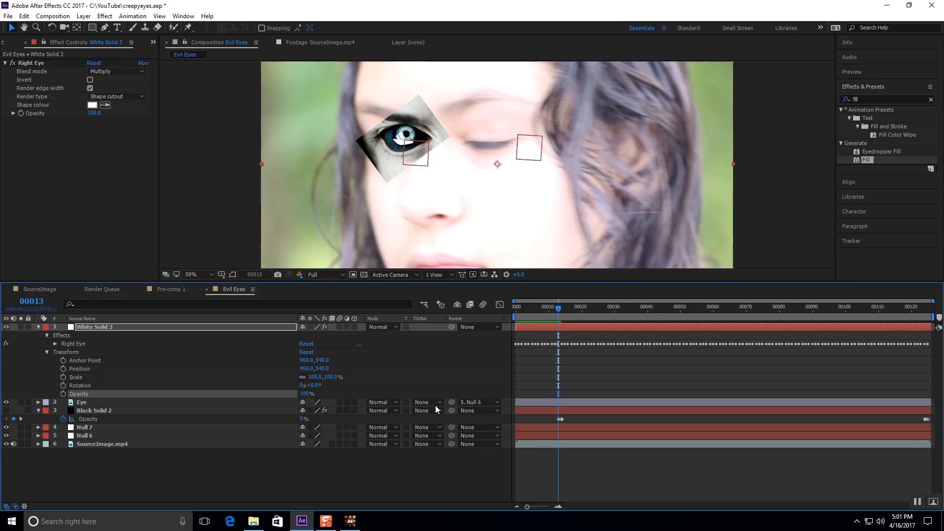
key(ctrl+v)
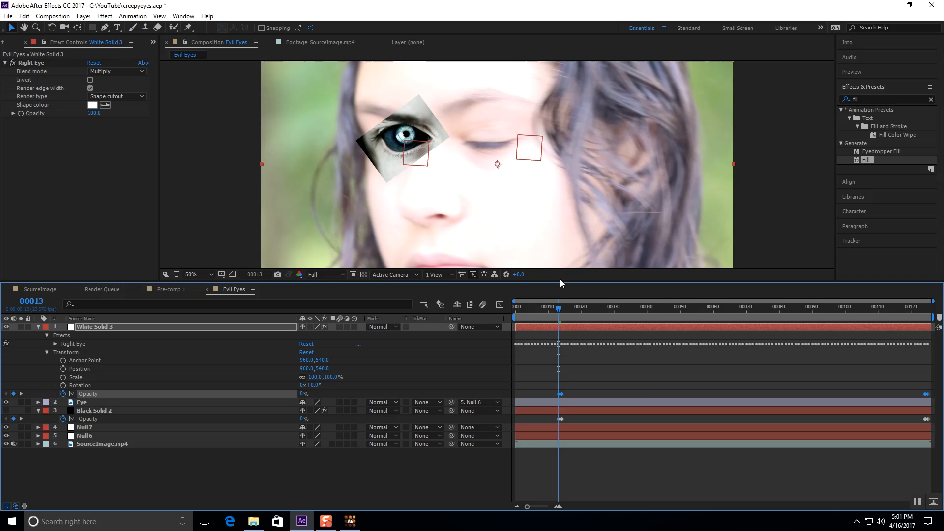
- Go to frame 00047 and set the Eye layer's track matte to Alpha Matte "White Solid 3"
drag(559, 307, 671, 322)
mouse_move(326, 520)
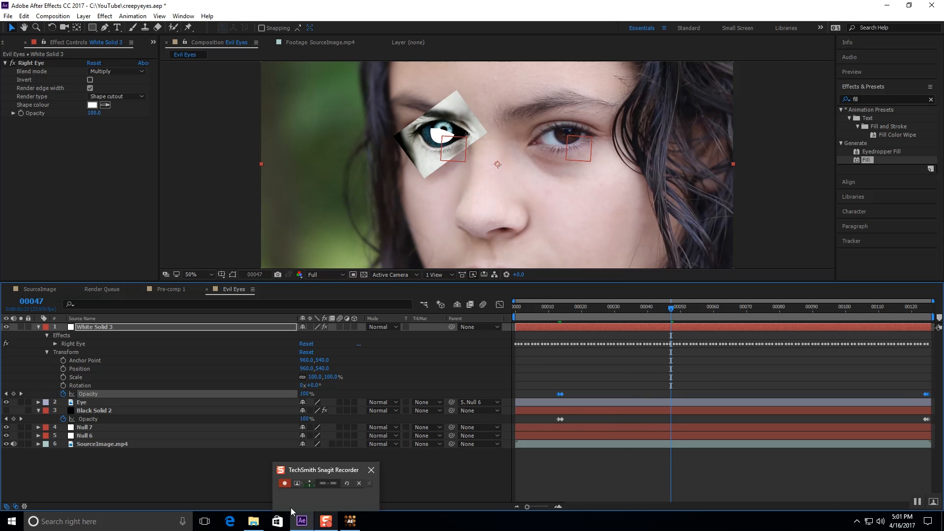
click(247, 486)
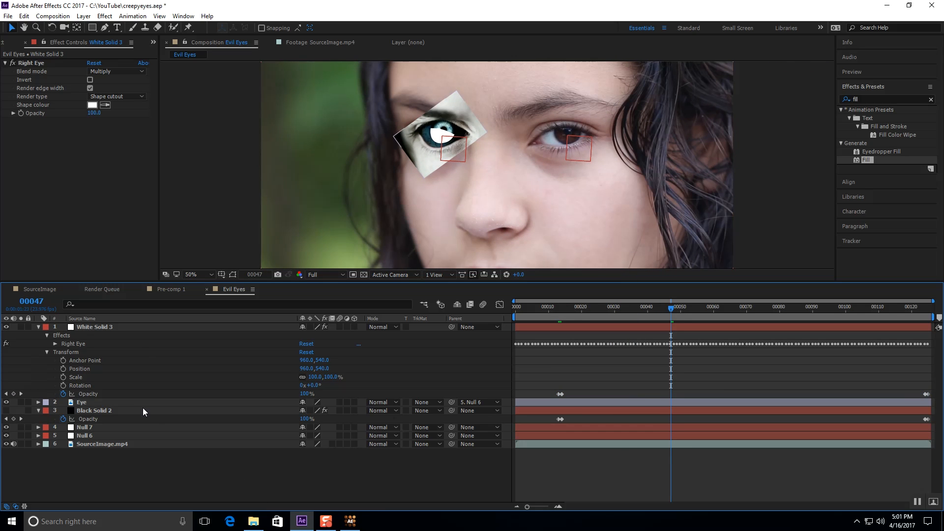
click(118, 395)
click(110, 403)
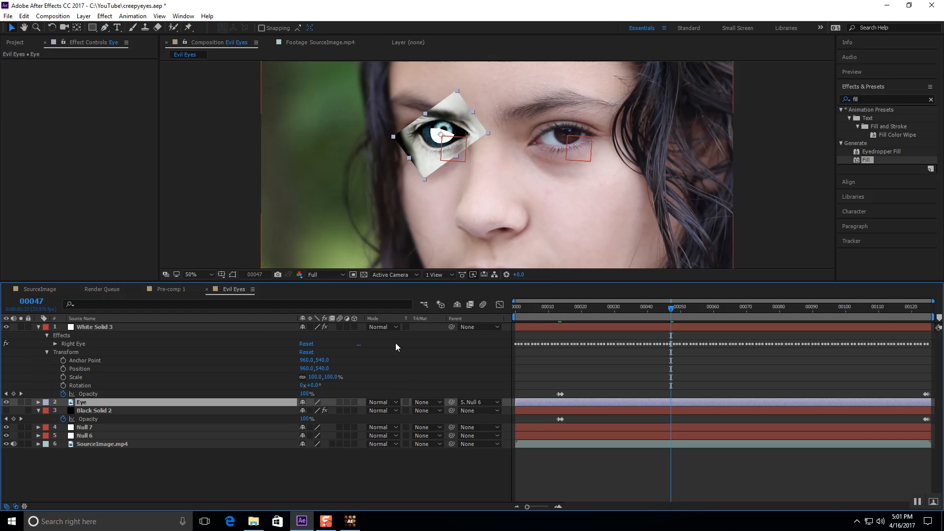
click(439, 401)
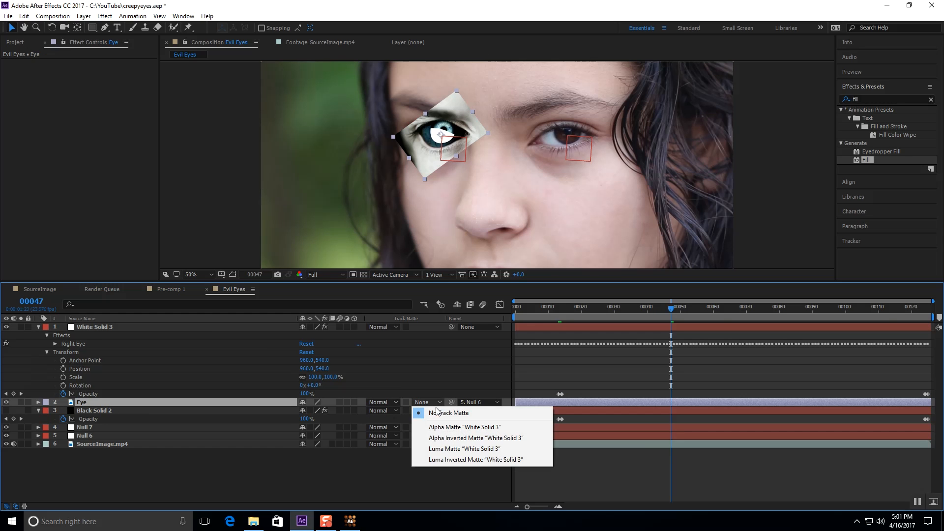
click(441, 427)
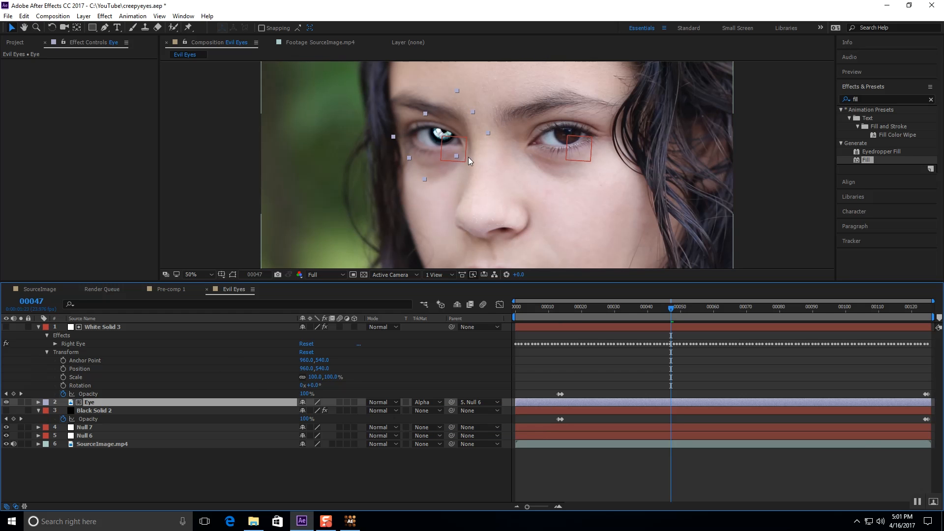
- Nudge the Eye image slightly downward at frame 00047 so it sits over the woman's iris
drag(429, 157, 429, 159)
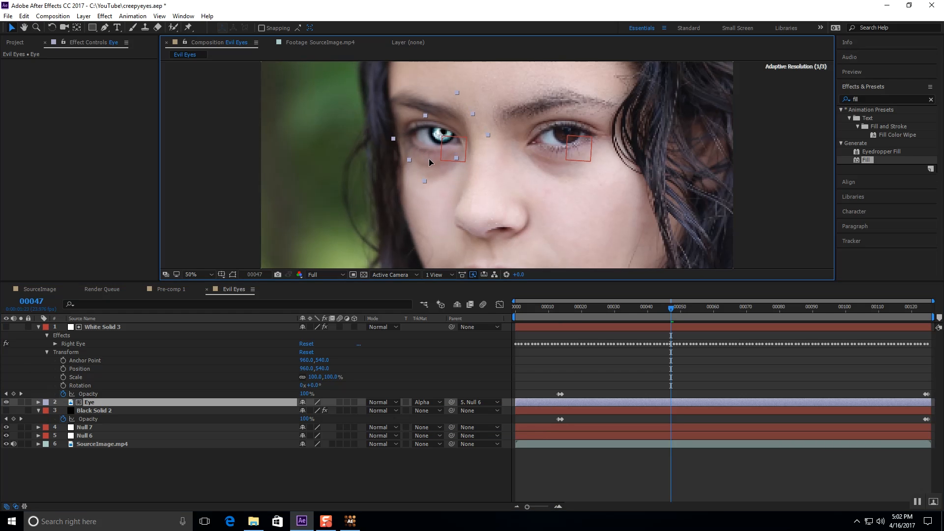
key(Return)
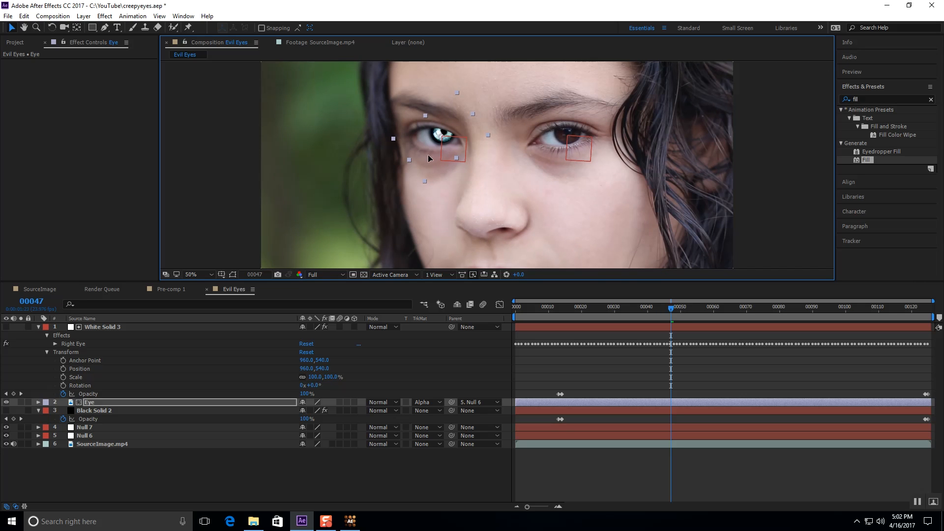
drag(428, 158, 428, 158)
click(407, 205)
drag(669, 308, 612, 322)
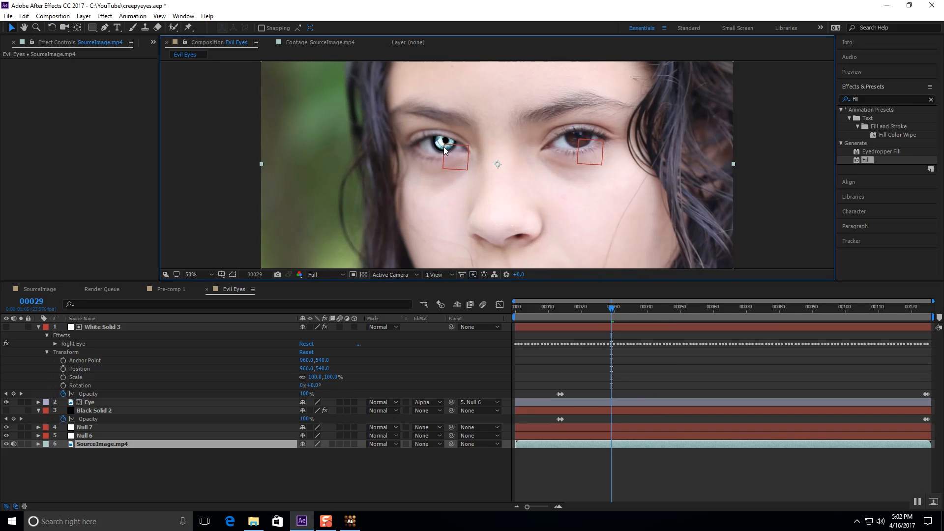
click(444, 150)
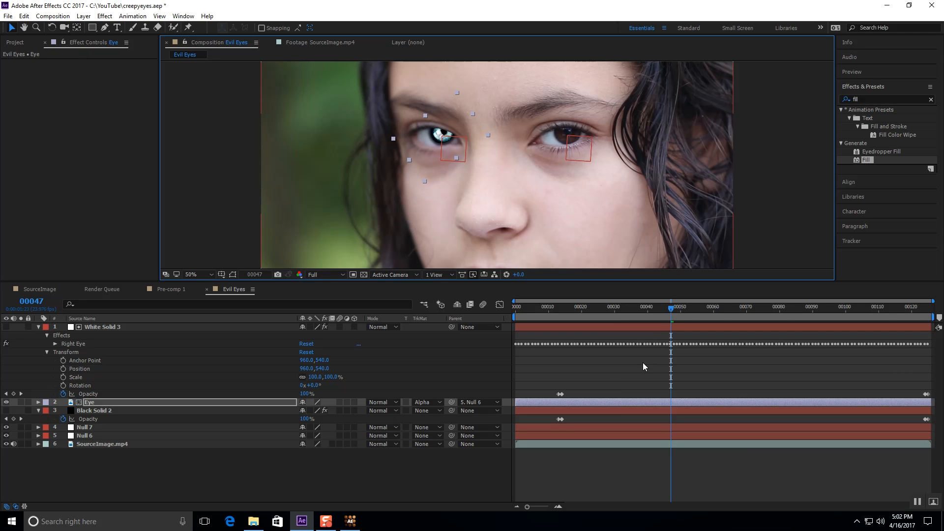
- Scale and reposition the Eye image at frame 00028 so its iris fits within the matted eye, and deselect the layers
drag(671, 311, 609, 313)
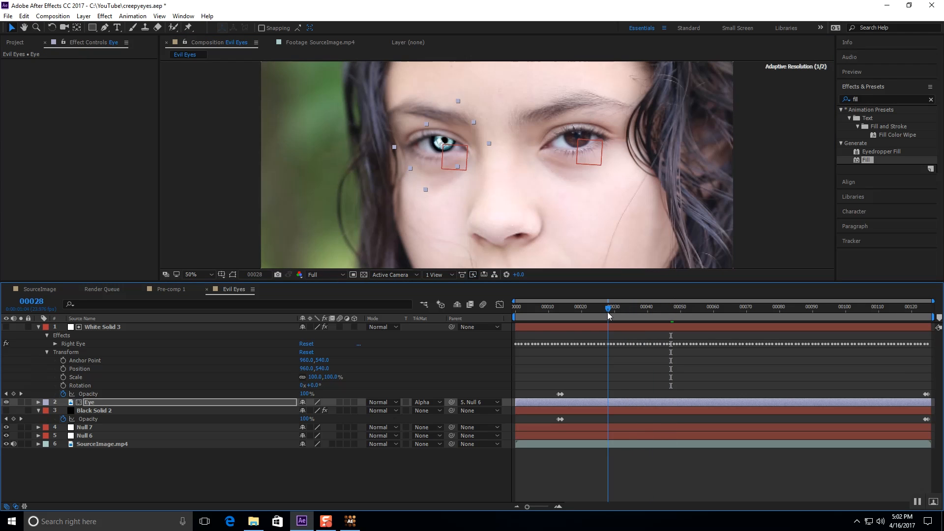
click(426, 190)
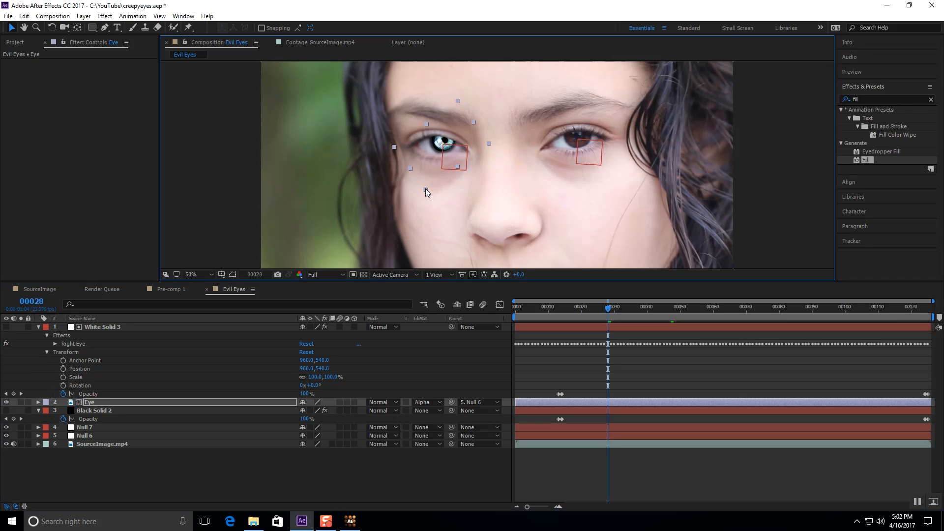
drag(426, 188, 422, 177)
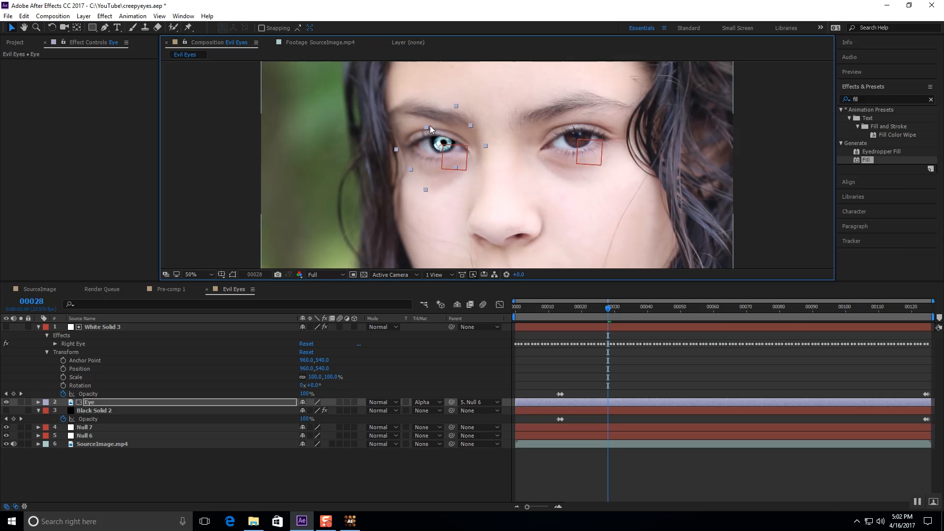
drag(425, 128, 423, 126)
drag(423, 170, 422, 166)
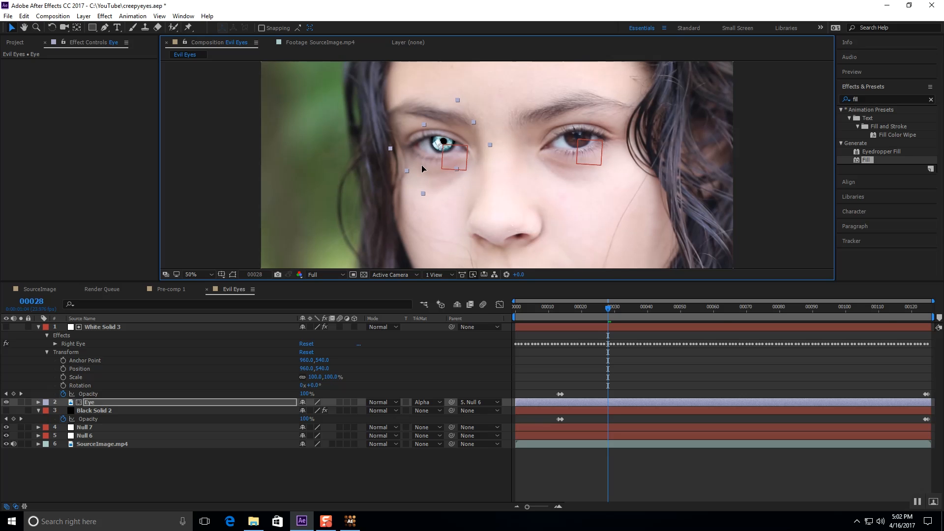
drag(423, 127, 422, 126)
drag(457, 99, 459, 98)
click(418, 234)
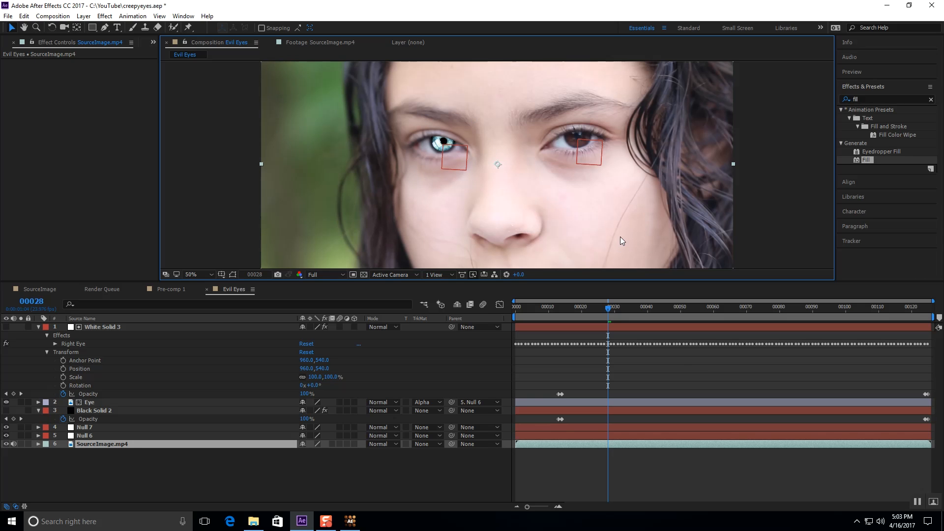
click(415, 468)
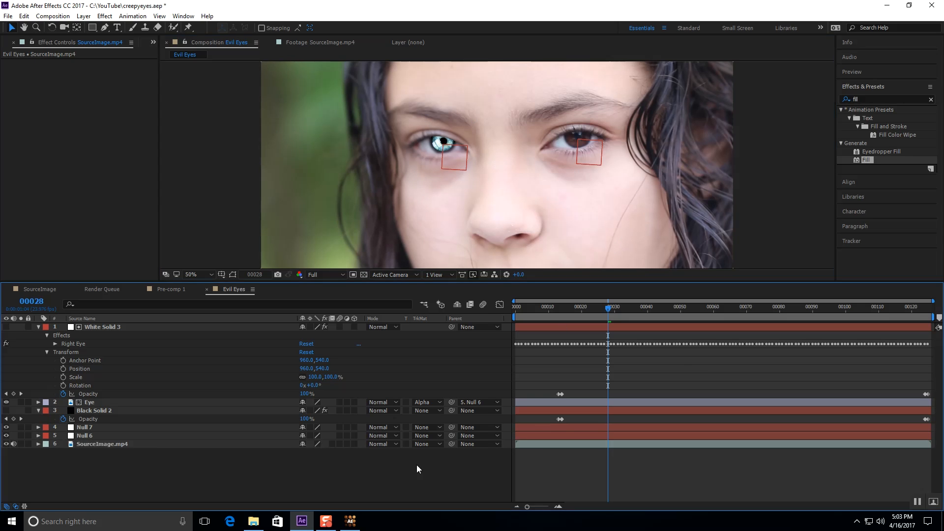
- Duplicate the Eye layer, bring the copy to the top of the layer stack, and move it over the woman's unreplaced eye
click(125, 404)
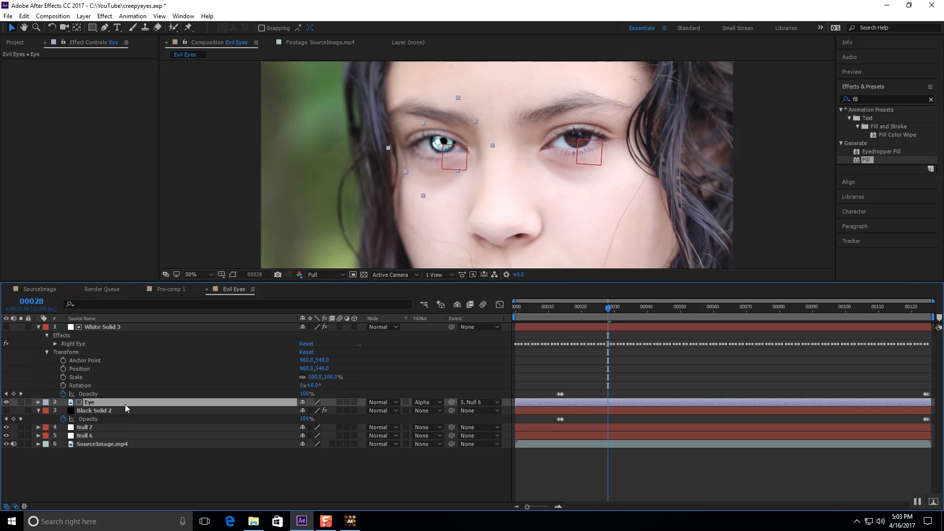
key(ctrl+d)
key(ctrl+shift+bracketright)
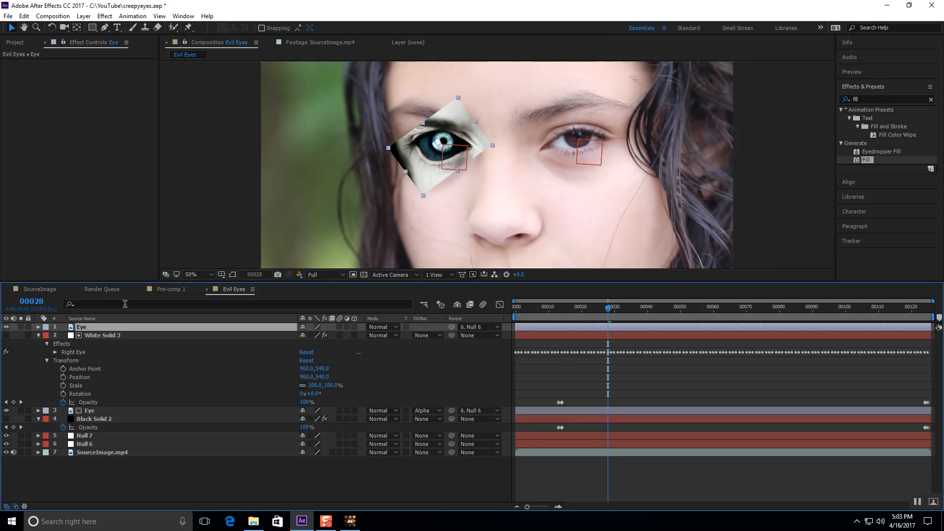
drag(411, 162, 544, 157)
key(Return)
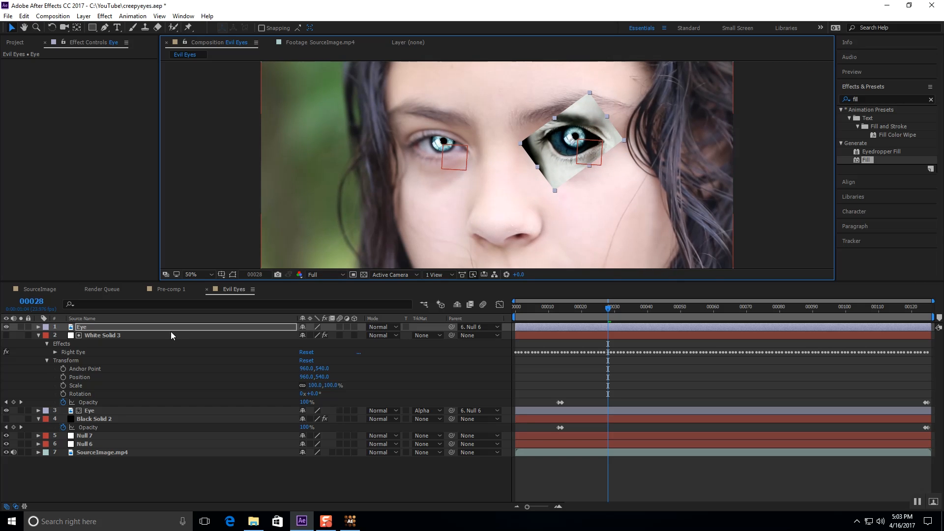
- Place the duplicated Eye layer directly below Black Solid 2 and matte it with that solid's alpha
drag(175, 326, 161, 432)
click(140, 413)
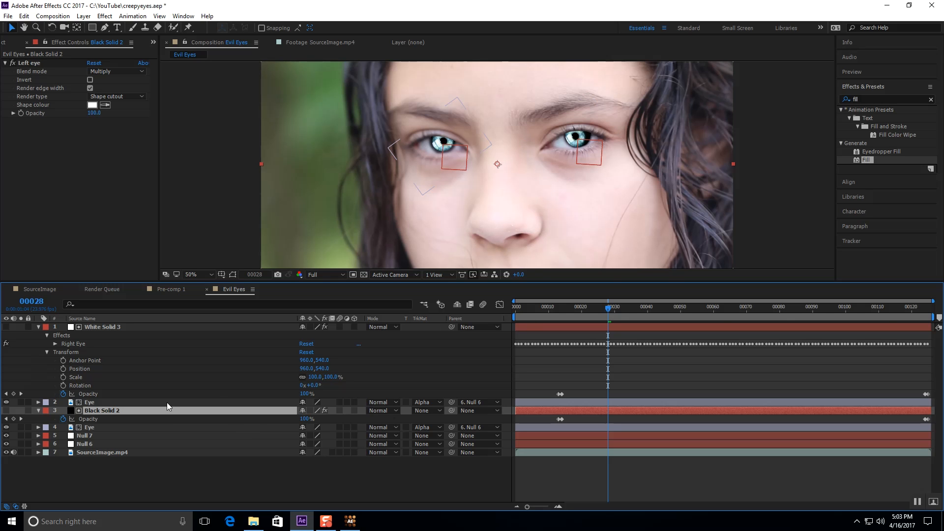
- Fine-tune the position and scale of the duplicated Eye image so its iris lines up with the woman's eye
click(157, 428)
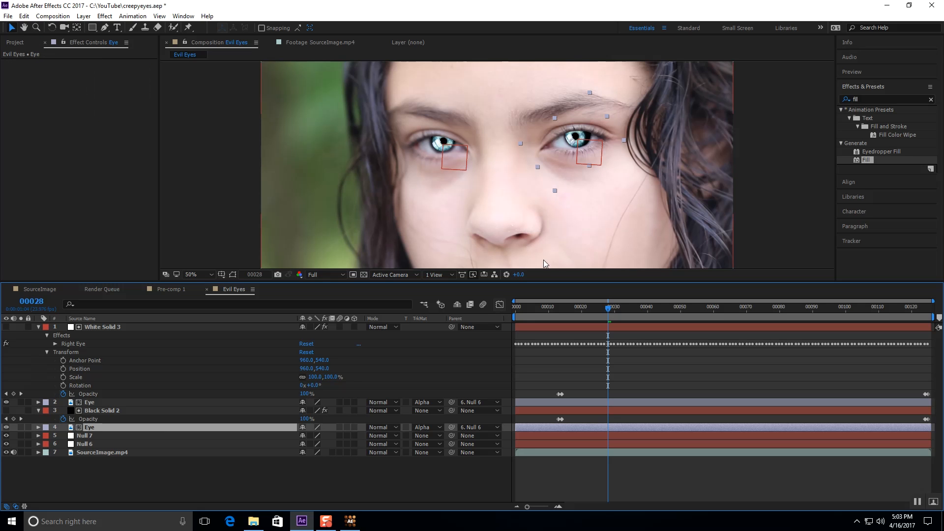
drag(569, 142, 573, 142)
key(Return)
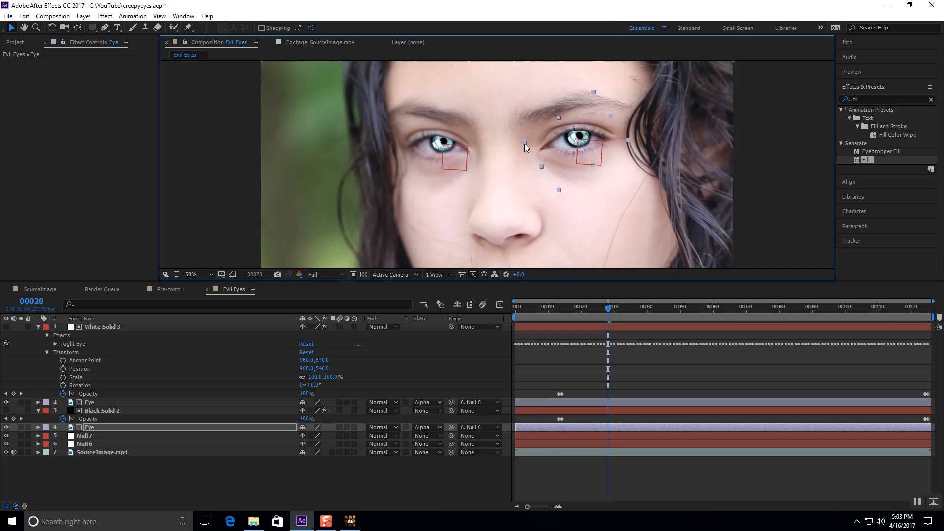
drag(524, 144, 522, 144)
key(Caps_Lock)
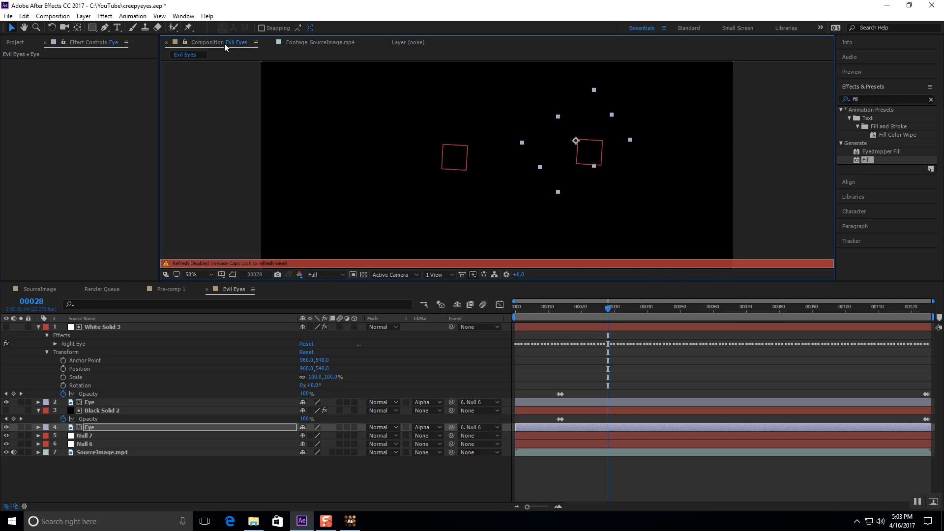
key(Caps_Lock)
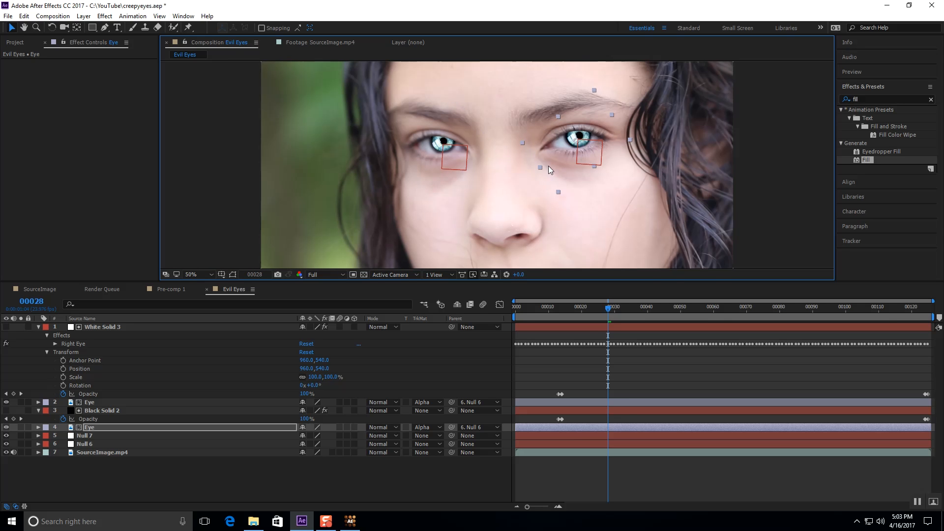
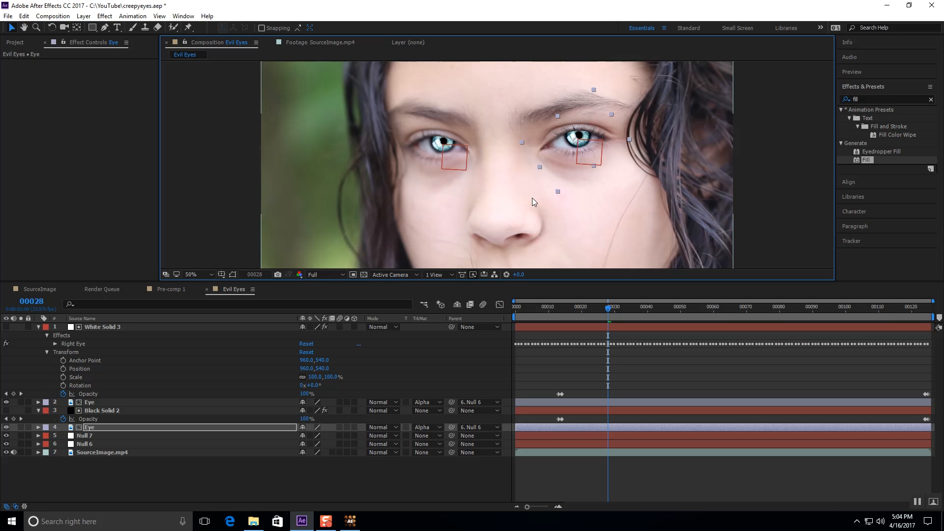
- Parent the duplicated Eye layer to Null 7 at frame 00025 and check its tracking at frames 00099 and 00111
drag(610, 307, 600, 327)
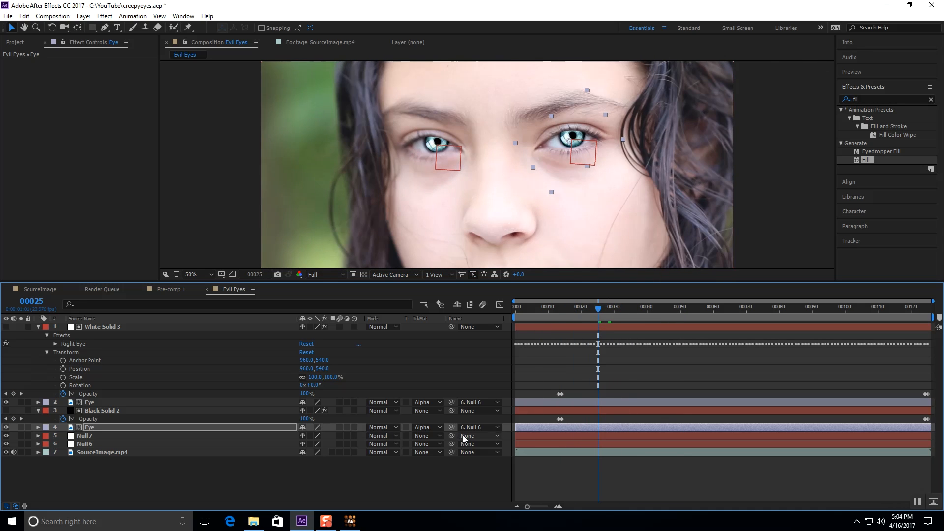
click(489, 428)
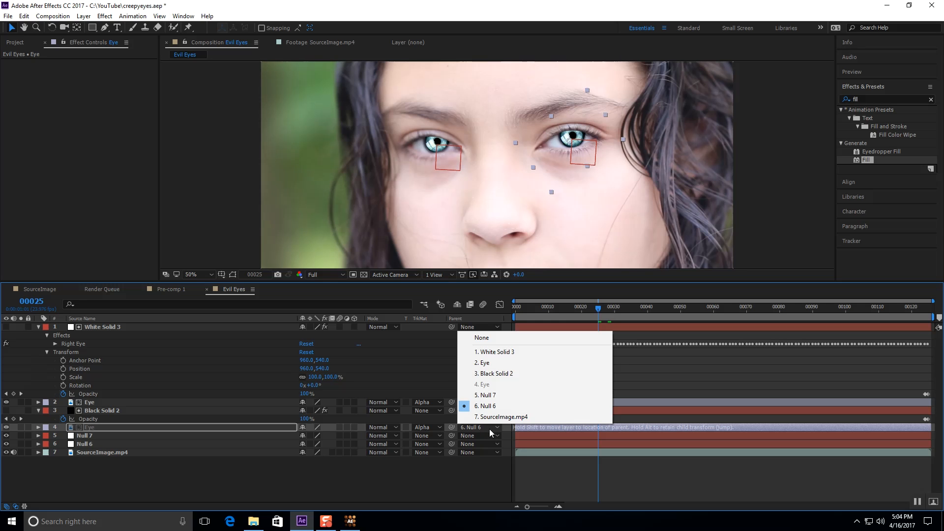
click(487, 396)
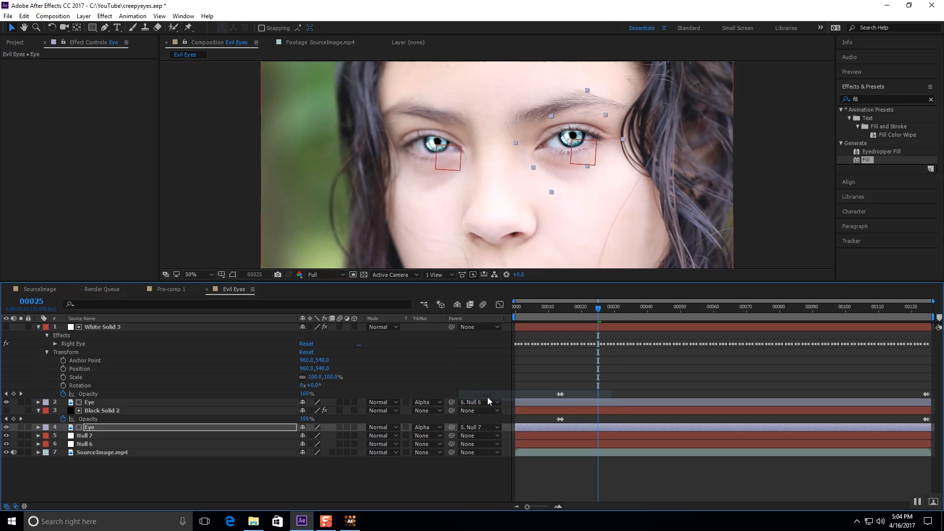
drag(600, 310, 842, 329)
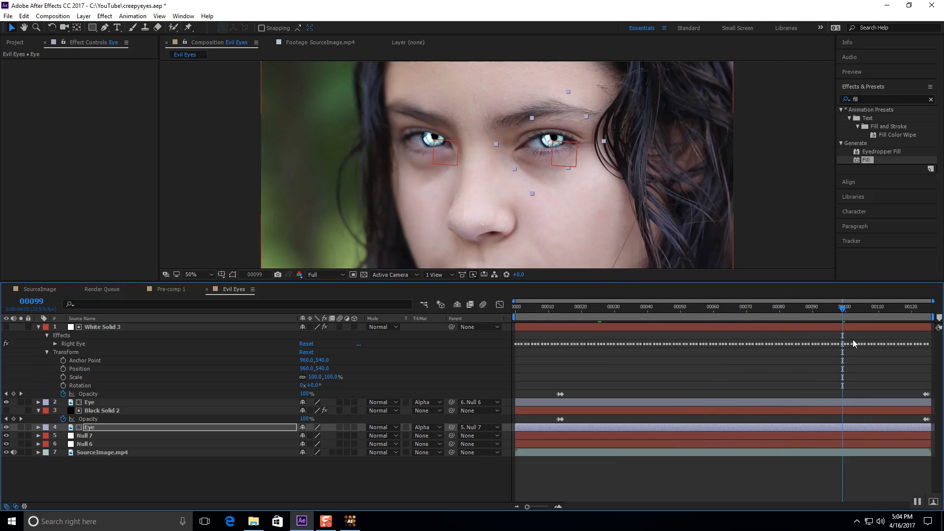
drag(842, 308, 882, 308)
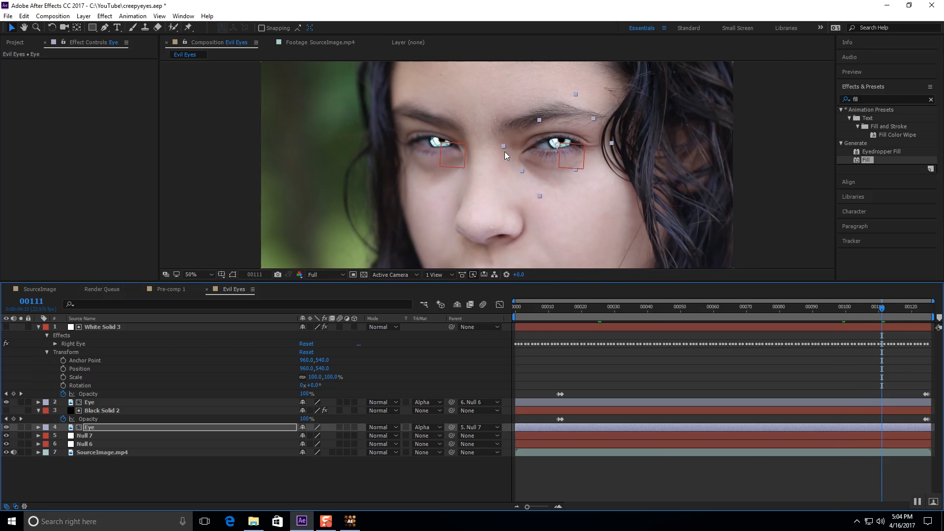
- Scrub and play the Evil Eyes composition, zoomed out, to check how both eye replacements follow the face
drag(883, 308, 564, 331)
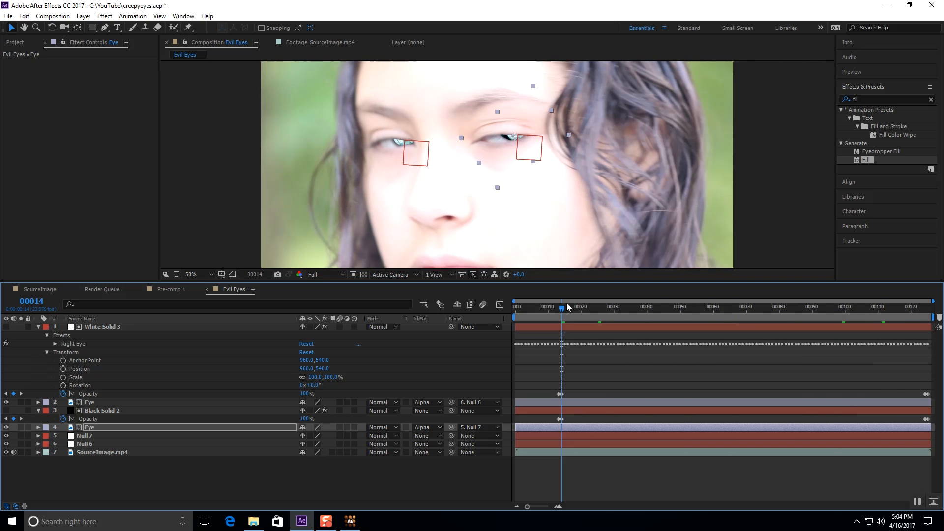
drag(566, 306, 872, 332)
drag(866, 335, 668, 340)
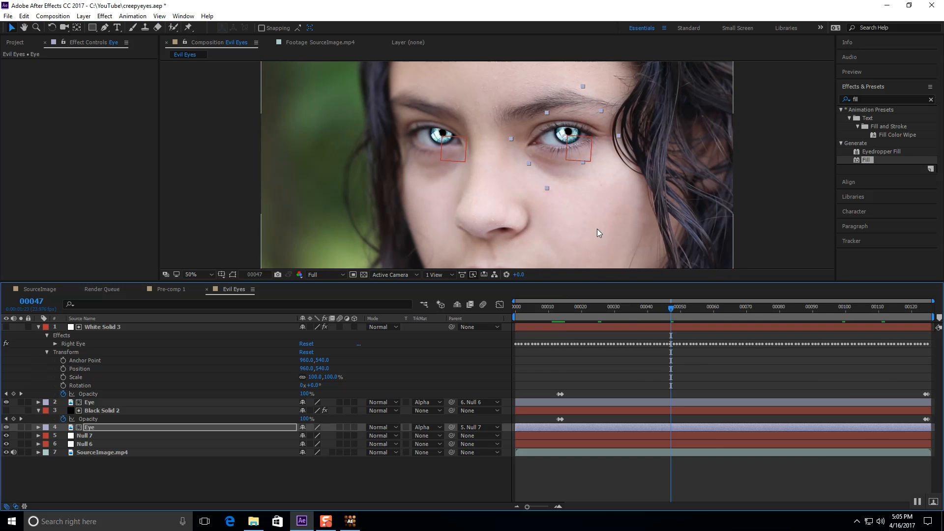
key(comma)
key(comma)
key(period)
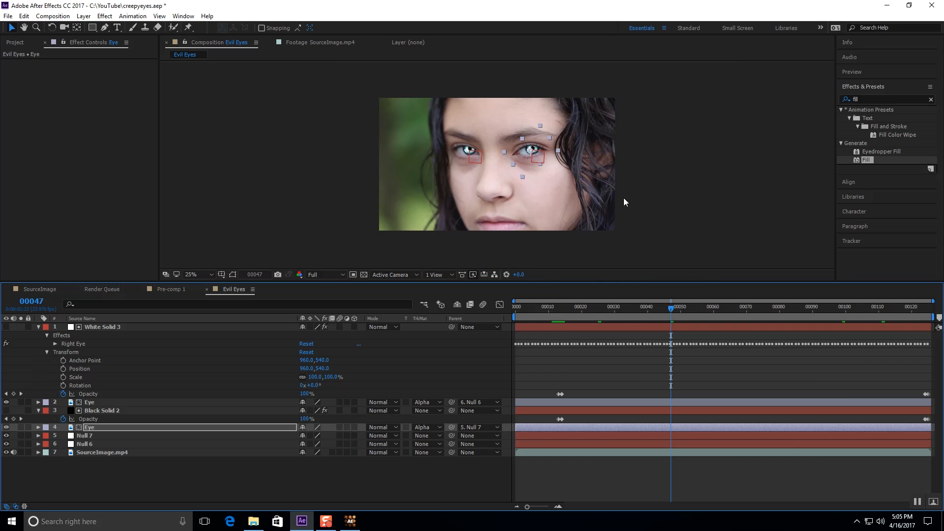
drag(673, 306, 518, 320)
key(space)
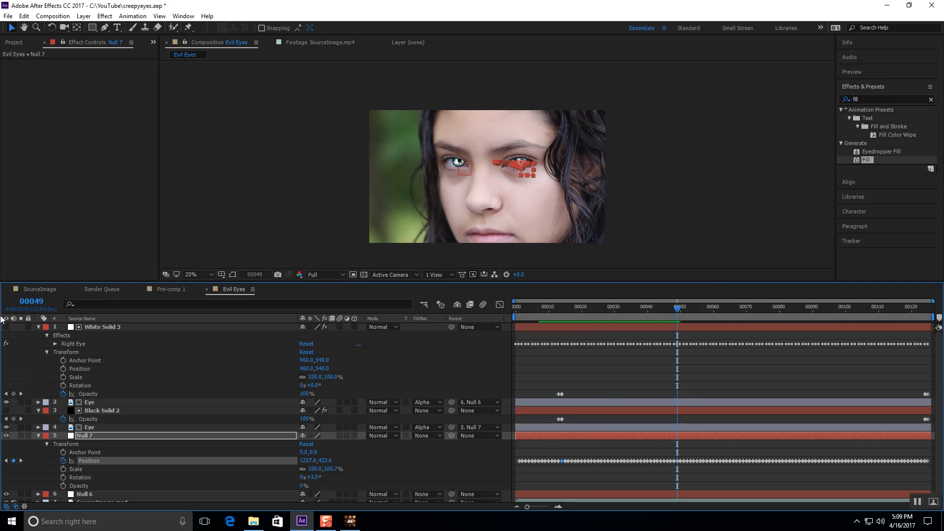
- Collapse the open properties of White Solid 3, Black Solid 2 and Null 7, deselect all layers, and go to frame 00040
click(39, 328)
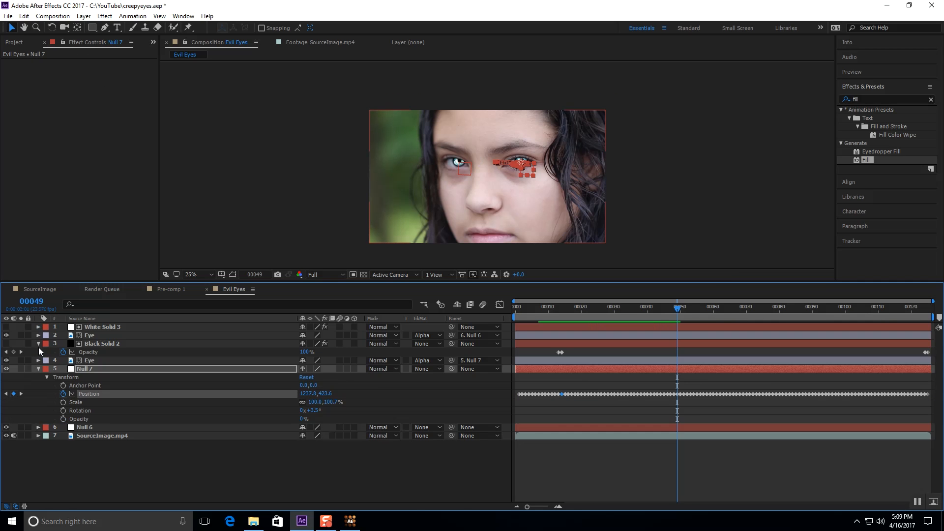
click(39, 344)
click(38, 360)
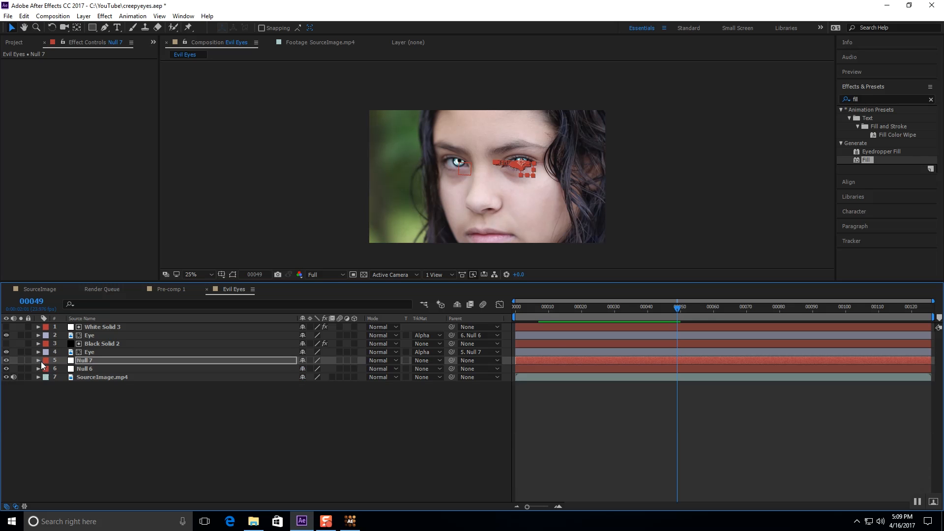
click(49, 393)
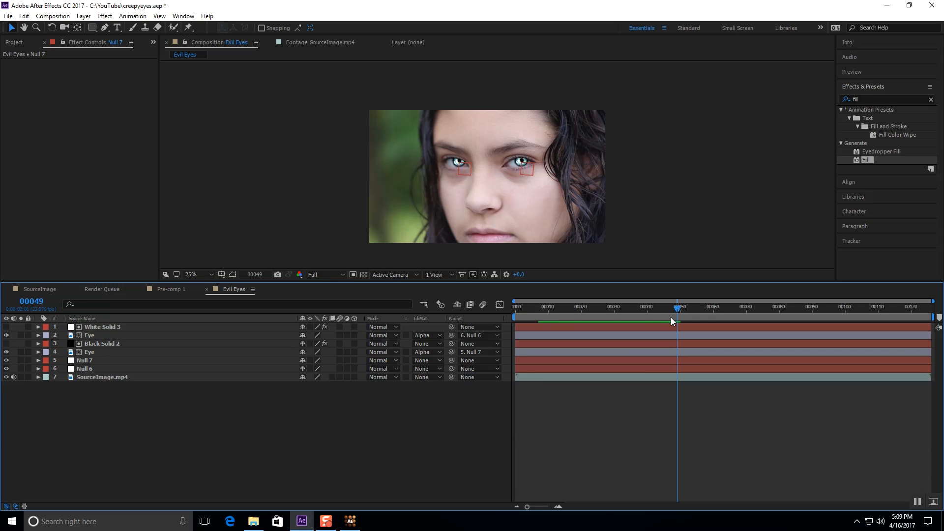
drag(676, 309, 647, 314)
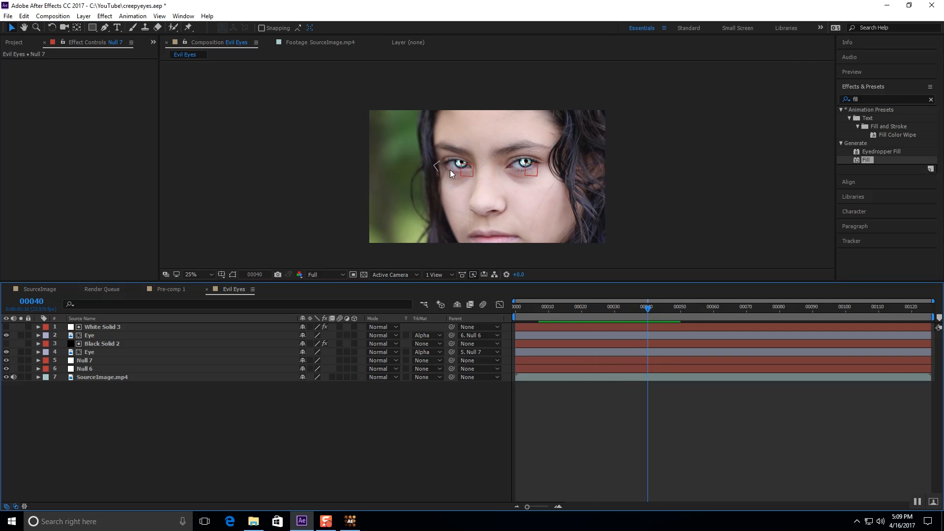
click(277, 521)
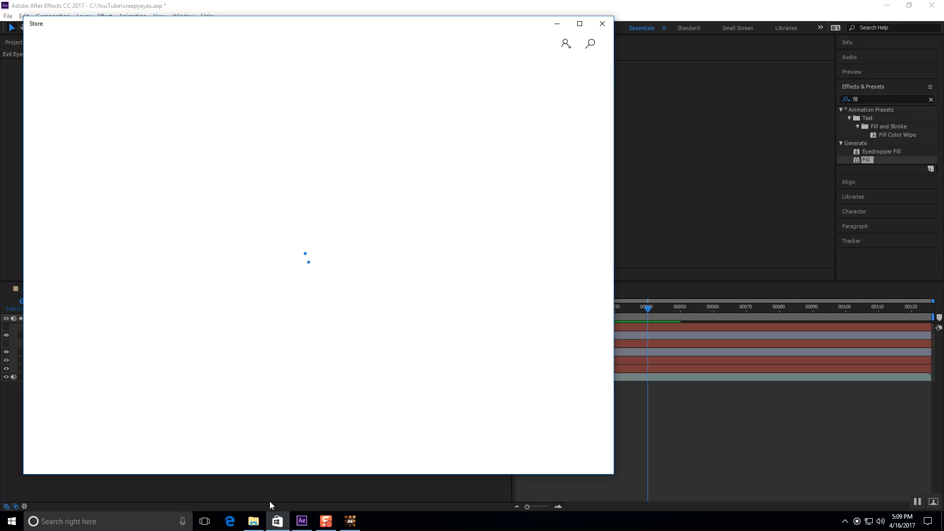
click(604, 24)
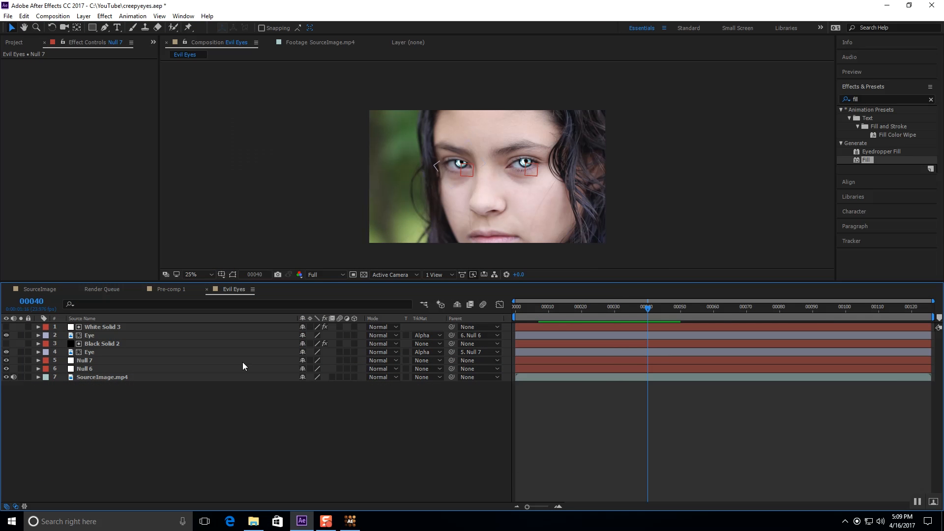
right_click(193, 432)
mouse_move(253, 338)
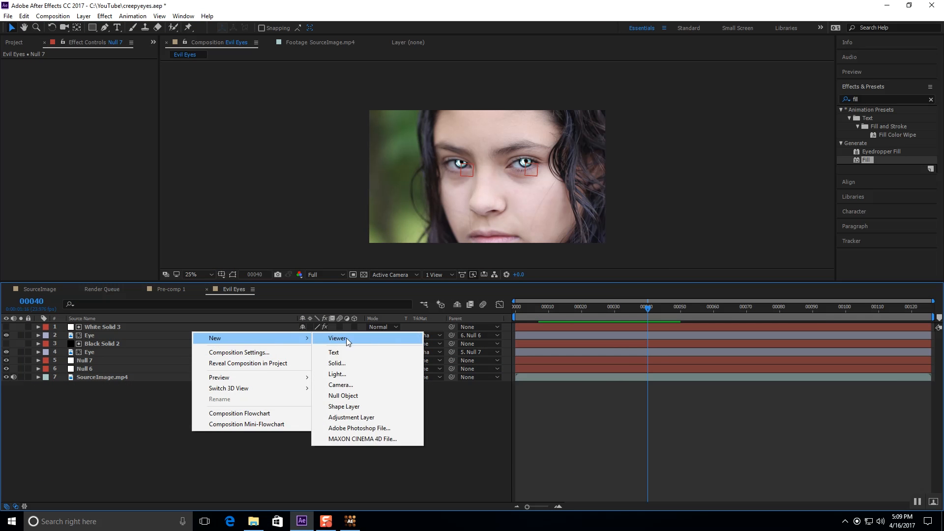
click(470, 424)
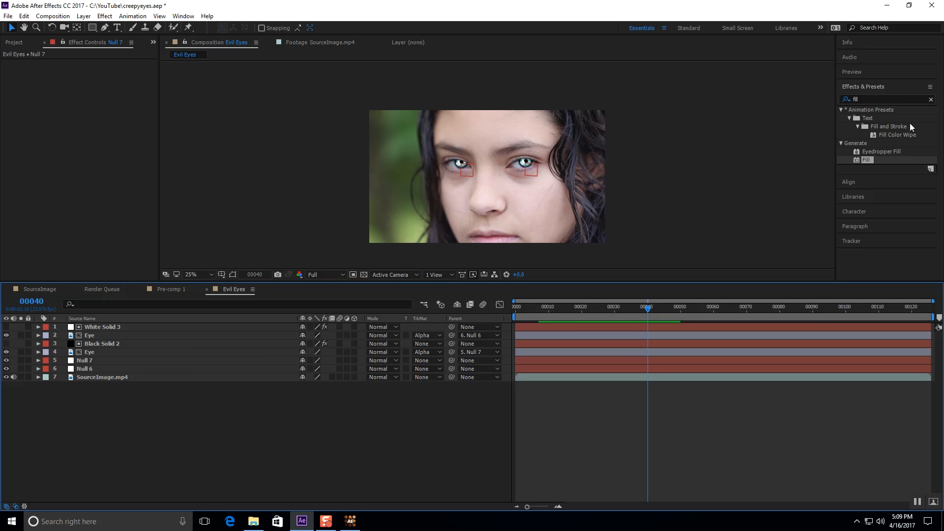
- Search the effects for "blur" and apply Gaussian Blur to the Eye layer parented to Null 7
click(872, 94)
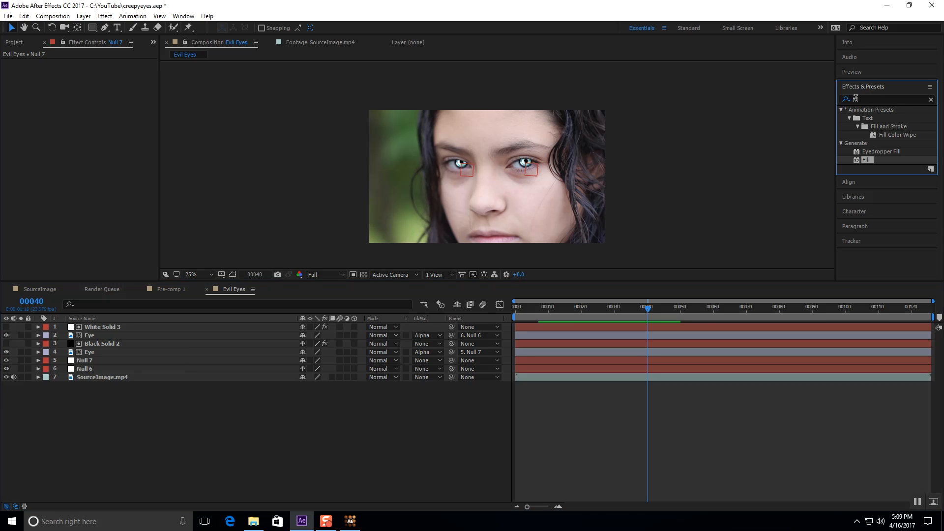
click(872, 97)
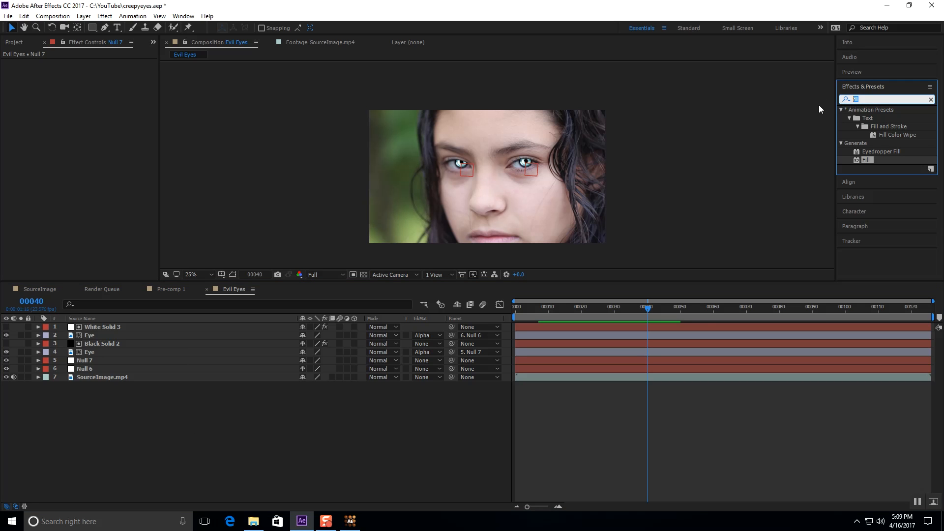
text(blur)
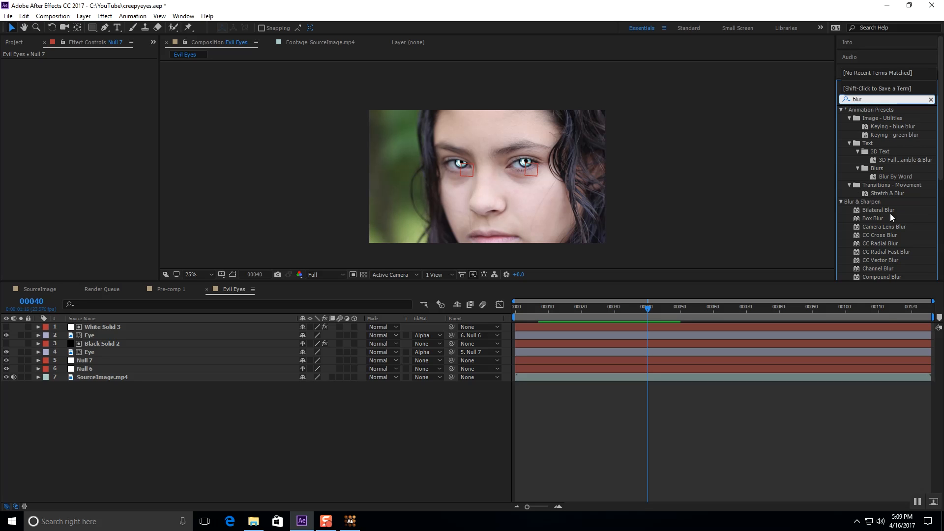
scroll(866, 211, down, 3)
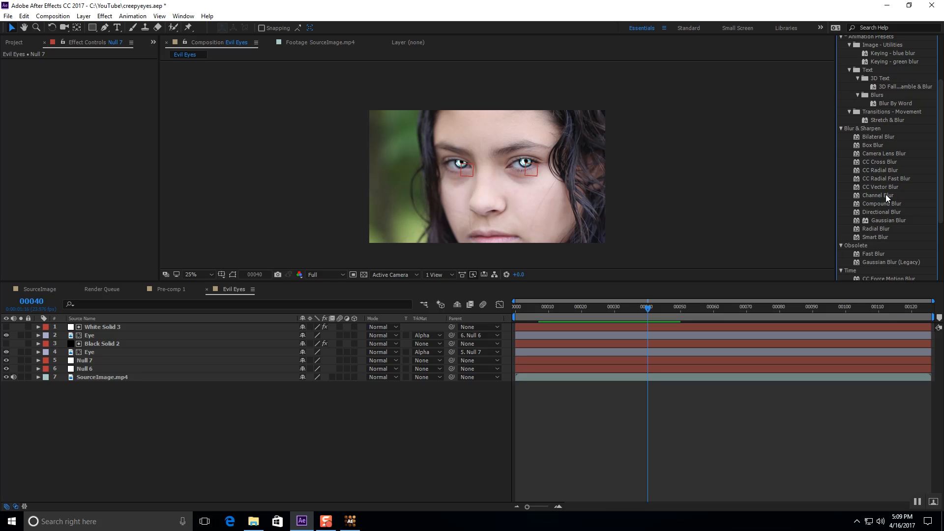
drag(890, 220, 108, 356)
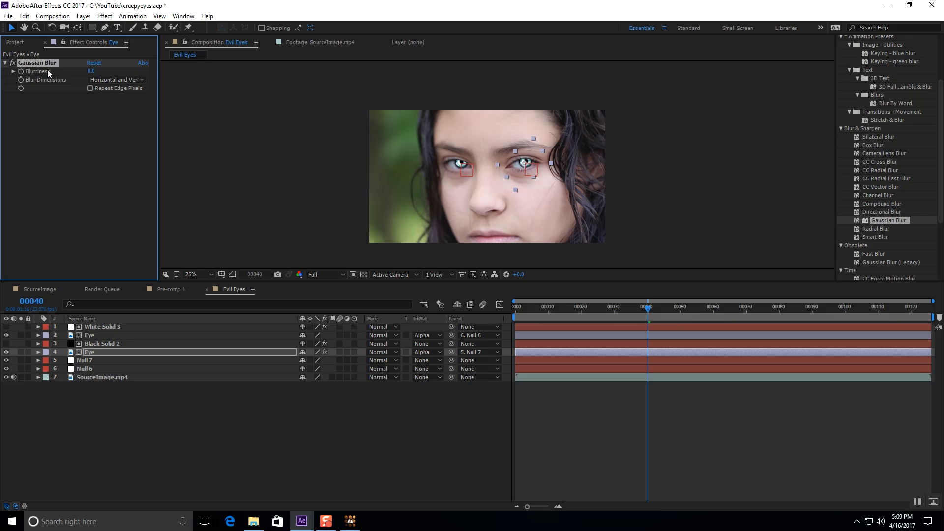
- Remove Gaussian Blur from the Eye layer parented to Null 7 and put it on the Eye layer parented to Null 6
key(Delete)
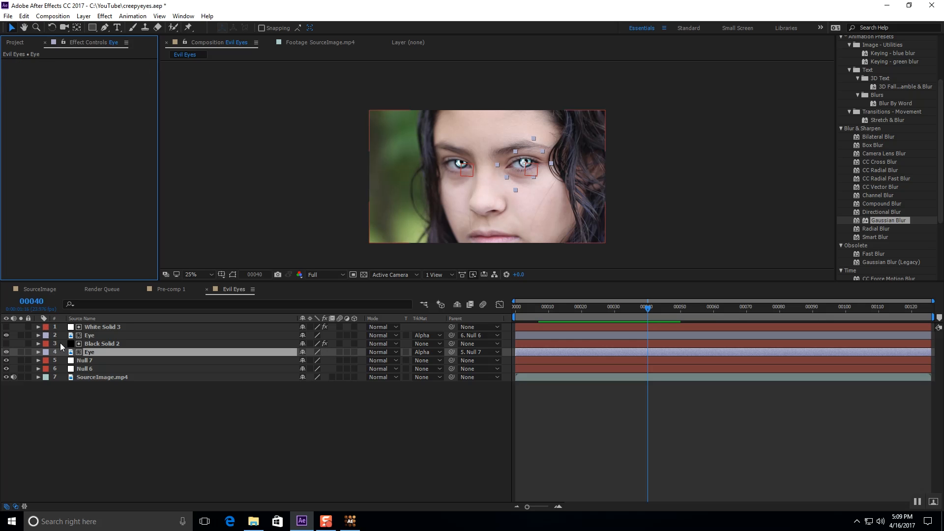
click(95, 336)
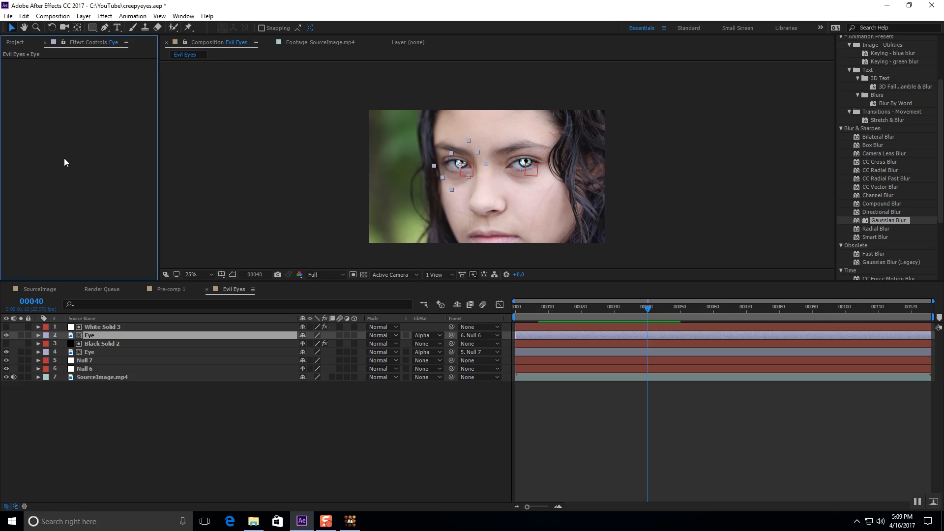
key(ctrl+alt+shift+e)
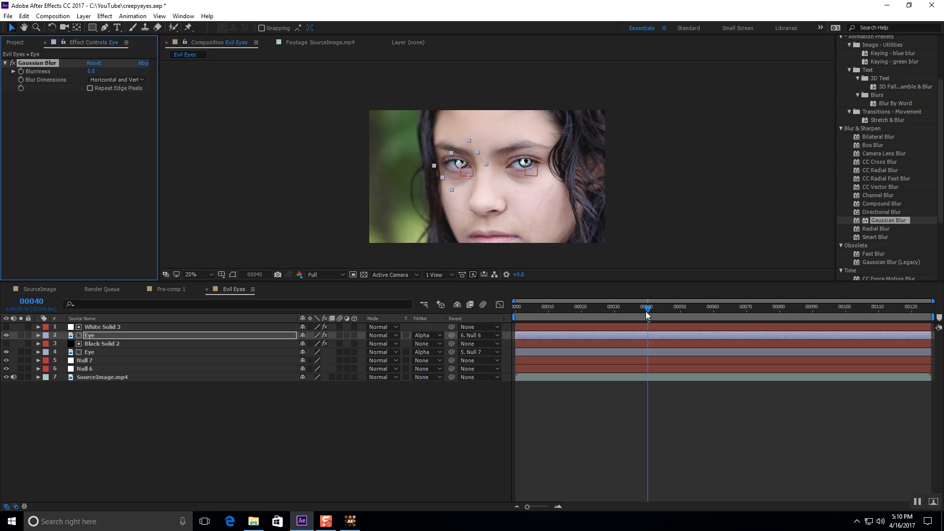
- At frame 00015, enable keyframing for the Gaussian Blur's Blurriness on the Null 6 Eye layer and set it to 12.8
scroll(509, 164, up, 6)
scroll(339, 202, down, 4)
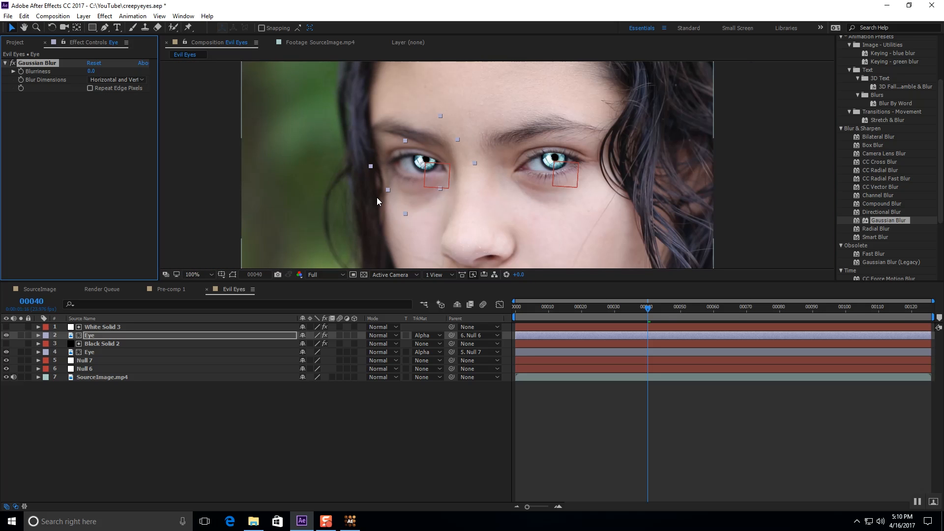
scroll(376, 197, up, 2)
key(space)
drag(193, 230, 344, 219)
drag(648, 311, 565, 319)
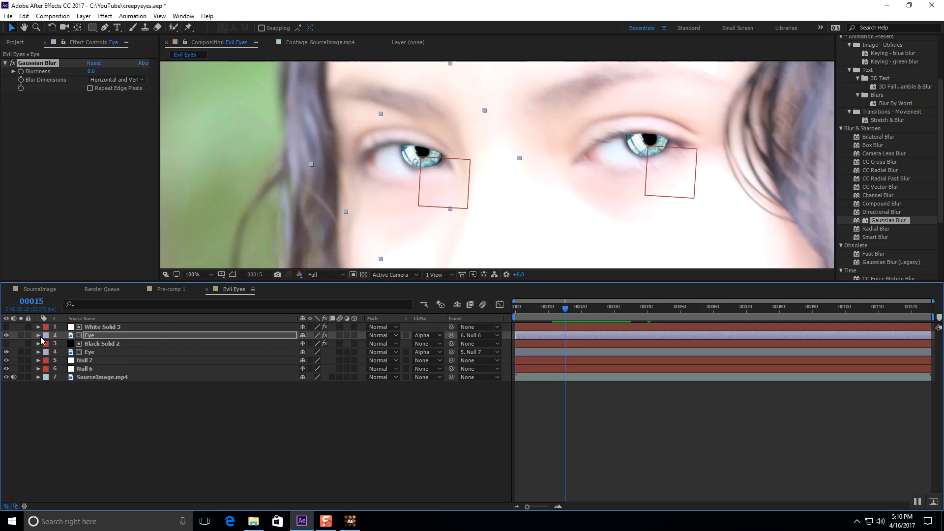
click(21, 72)
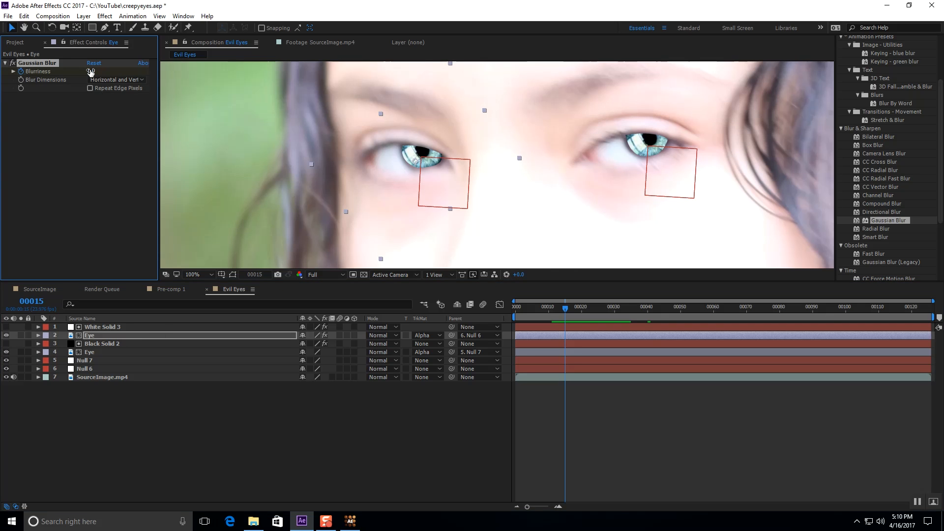
mouse_move(92, 70)
mouse_down()
mouse_move(104, 74)
mouse_move(97, 78)
mouse_up()
click(91, 70)
text(4)
key(Return)
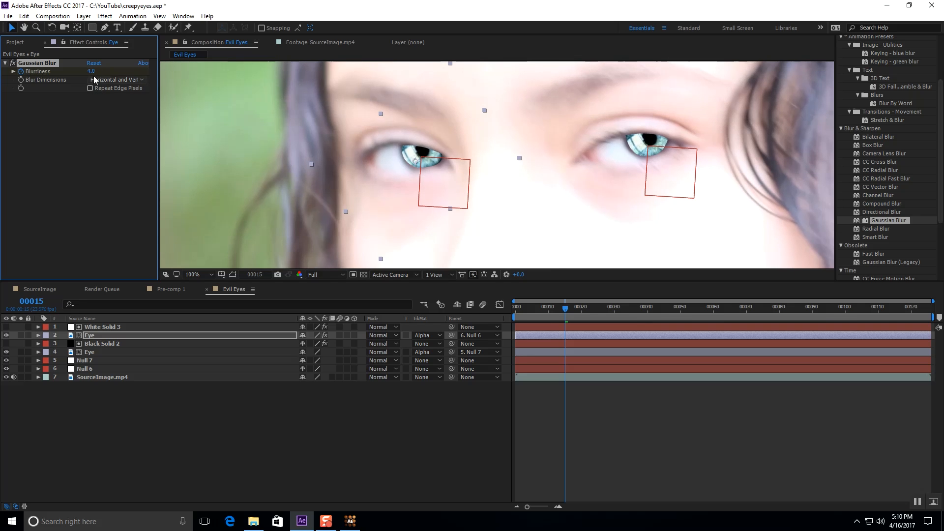
drag(93, 71, 128, 72)
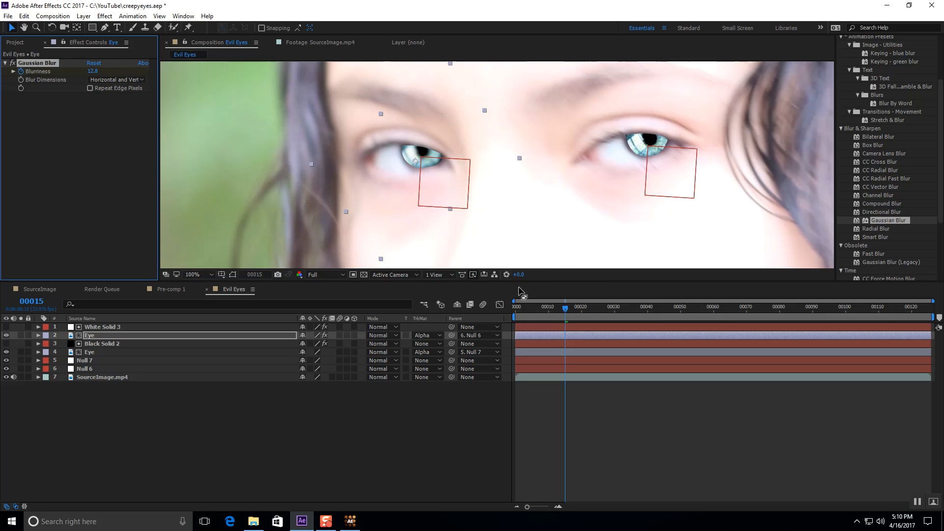
- Keyframe the Eye layer's Blurriness to 9.6 at frame 00025 and to 11.5 at frame 00055
drag(566, 312, 600, 315)
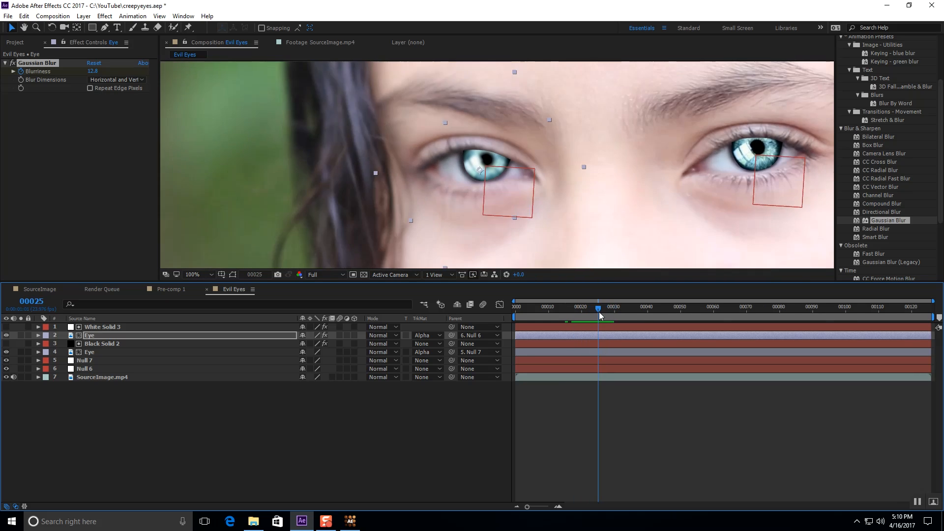
drag(93, 72, 81, 75)
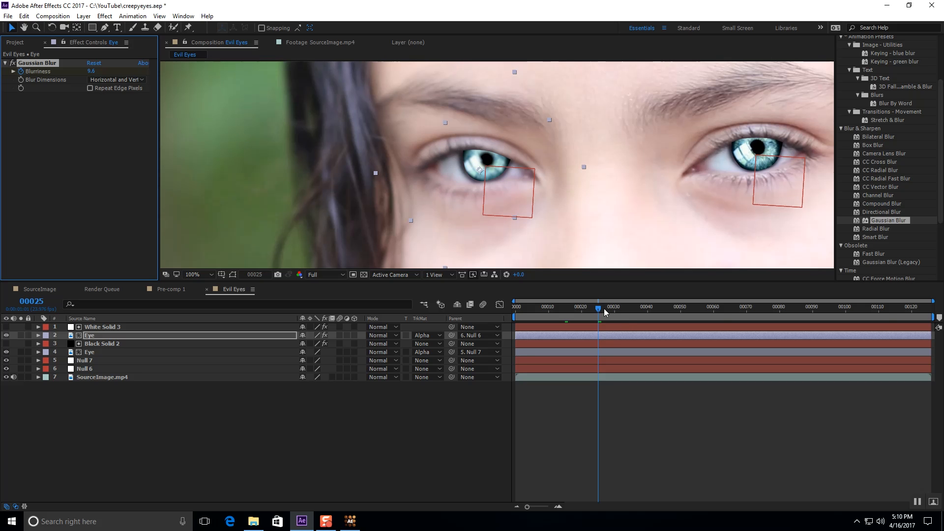
drag(599, 312, 699, 315)
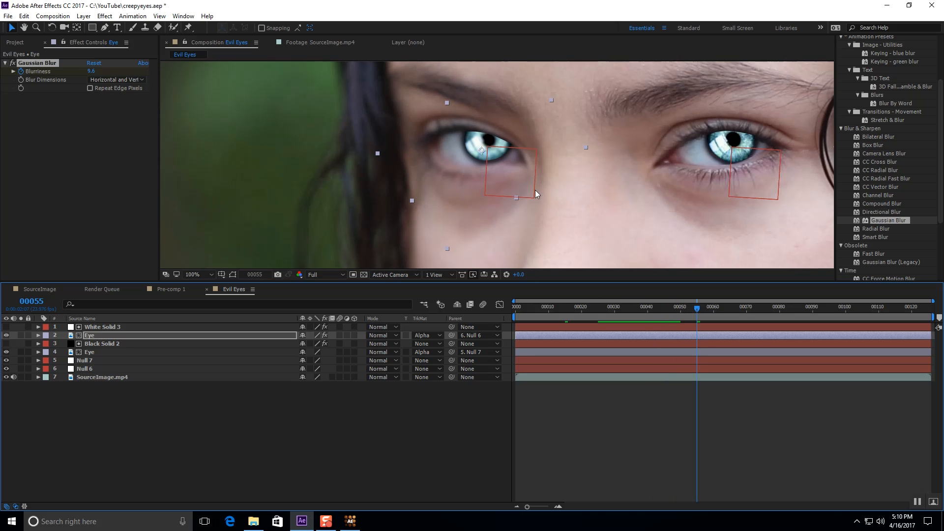
drag(97, 73, 101, 73)
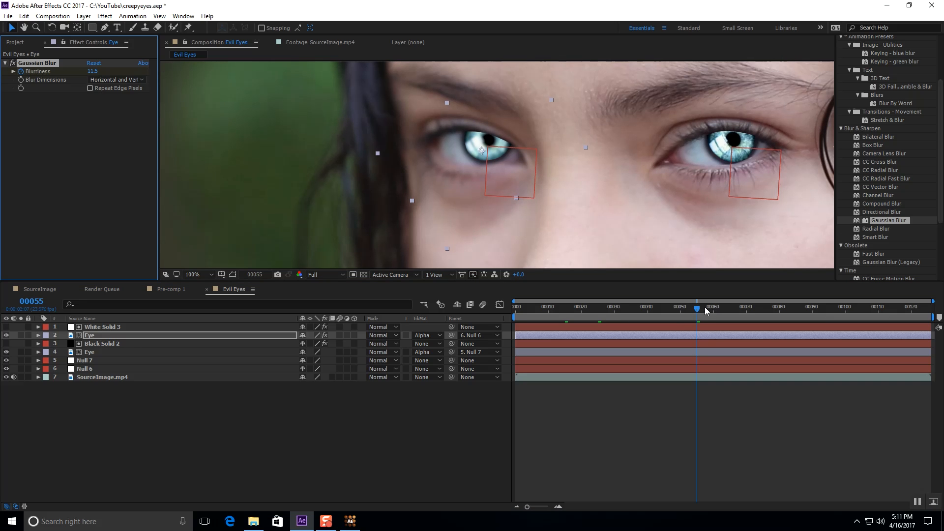
- Check the blurred eye at frame 00095, play the composition from frame 00002 in an enlarged viewer, and go to frame 00014
drag(697, 308, 830, 312)
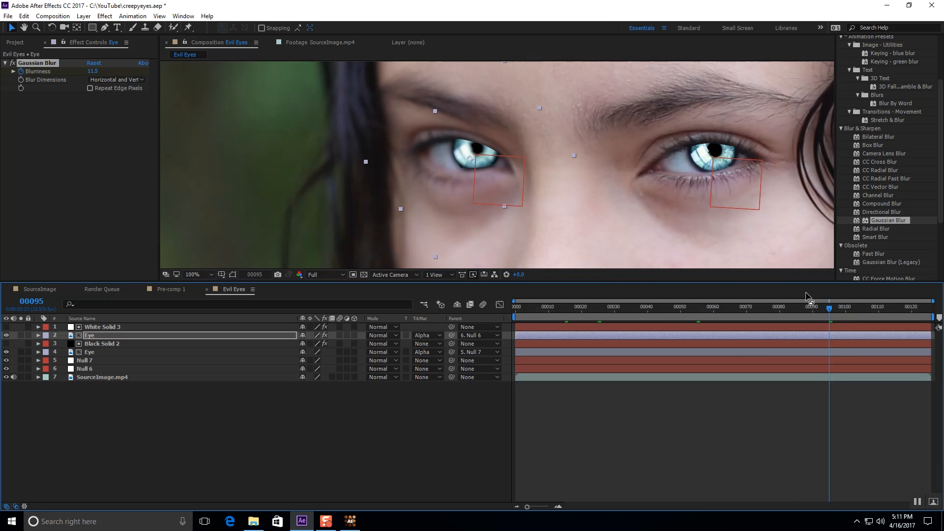
drag(830, 313, 522, 319)
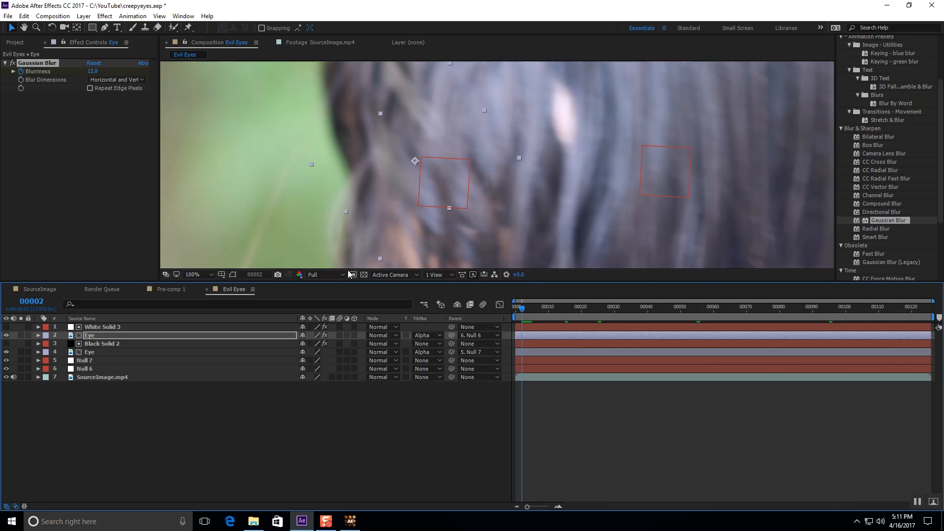
drag(347, 283, 334, 378)
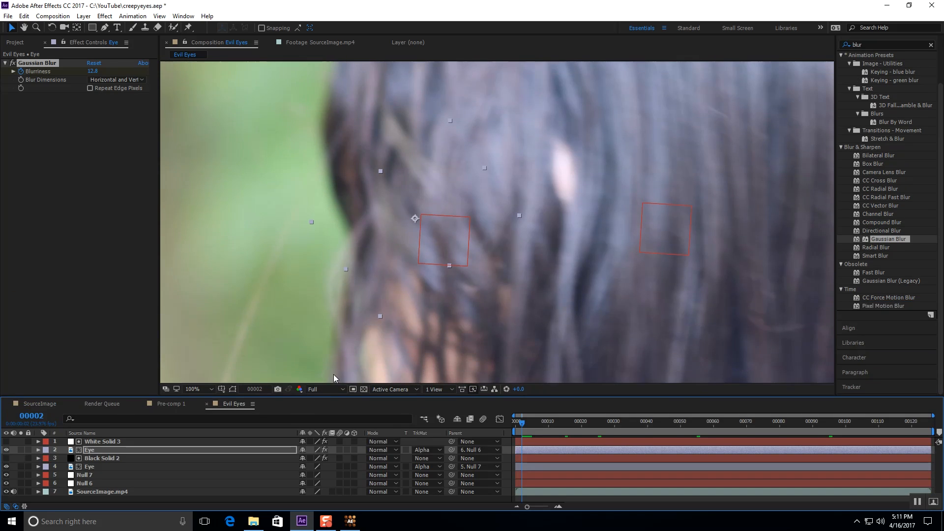
key(comma)
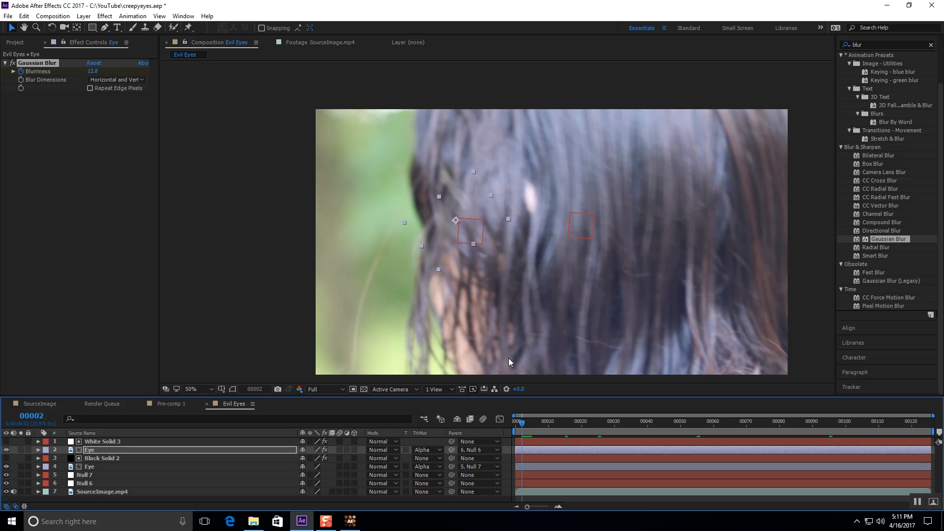
key(space)
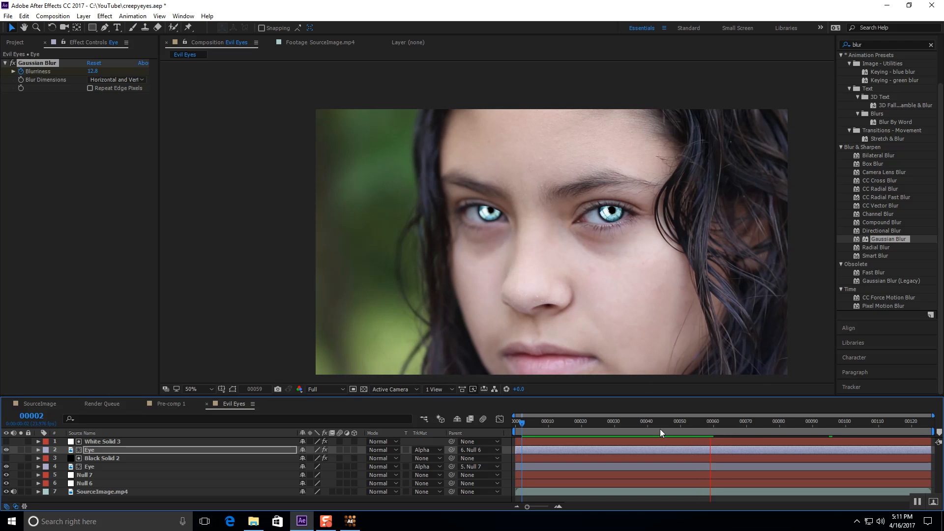
drag(695, 430, 561, 429)
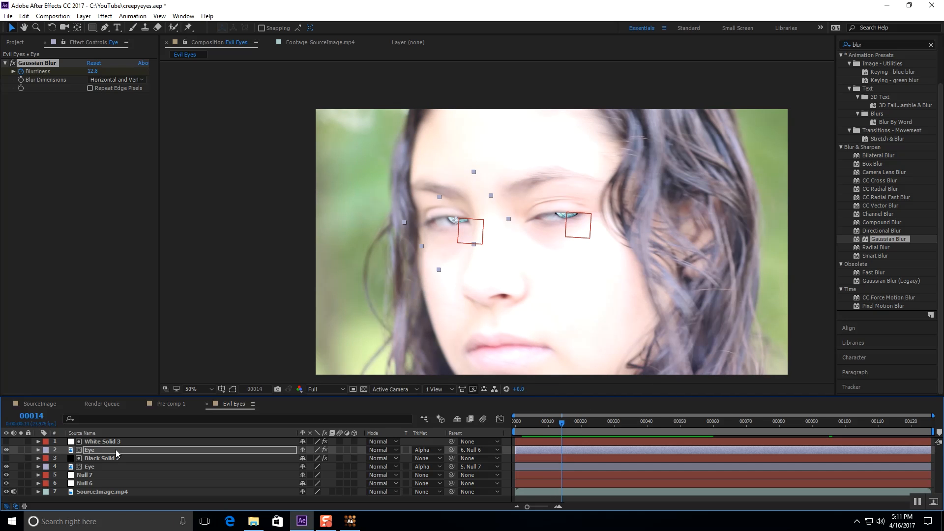
- Apply Gaussian Blur to the Eye layer parented to Null 7 and keyframe its Blurriness at 7.1 at frame 00014
click(153, 467)
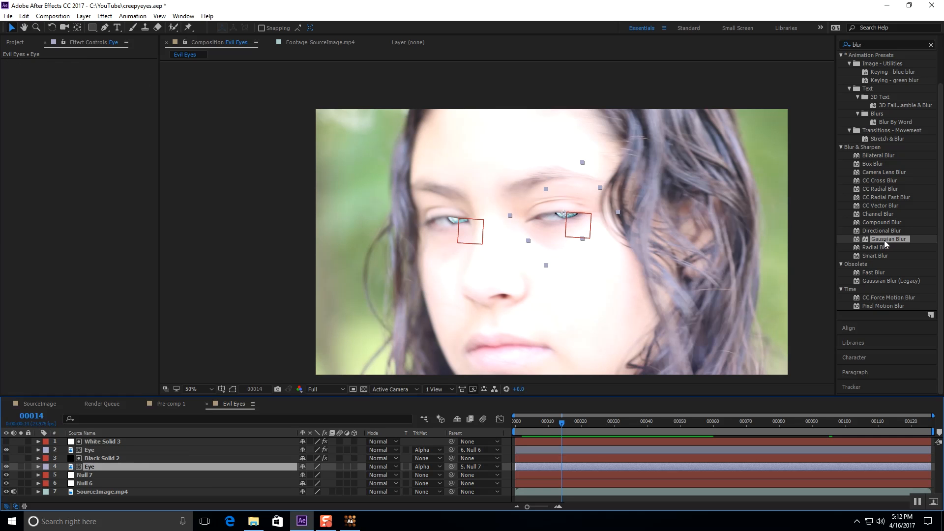
drag(880, 239, 111, 466)
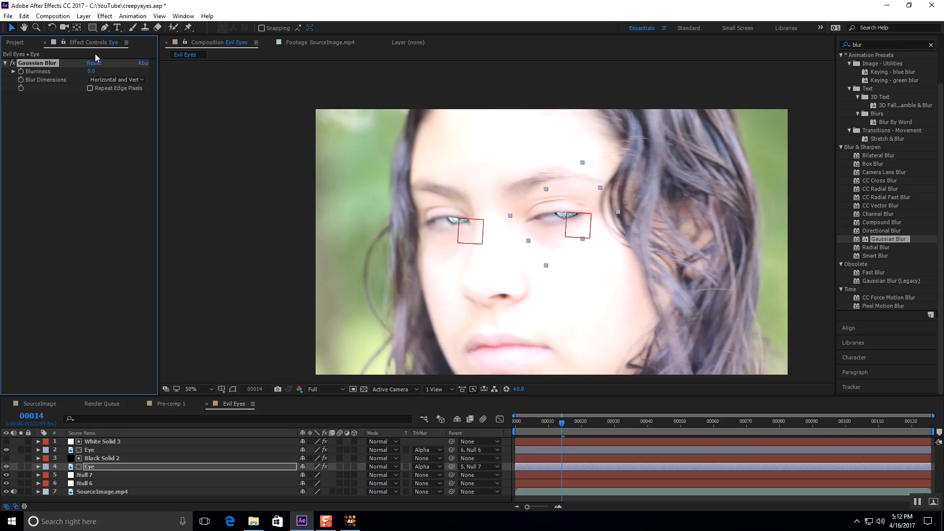
click(21, 71)
drag(96, 71, 132, 73)
- Keyframe the Null 7 Eye layer's Blurriness to 0 at frame 00026, and go to frame 00010
click(564, 424)
drag(564, 424, 605, 430)
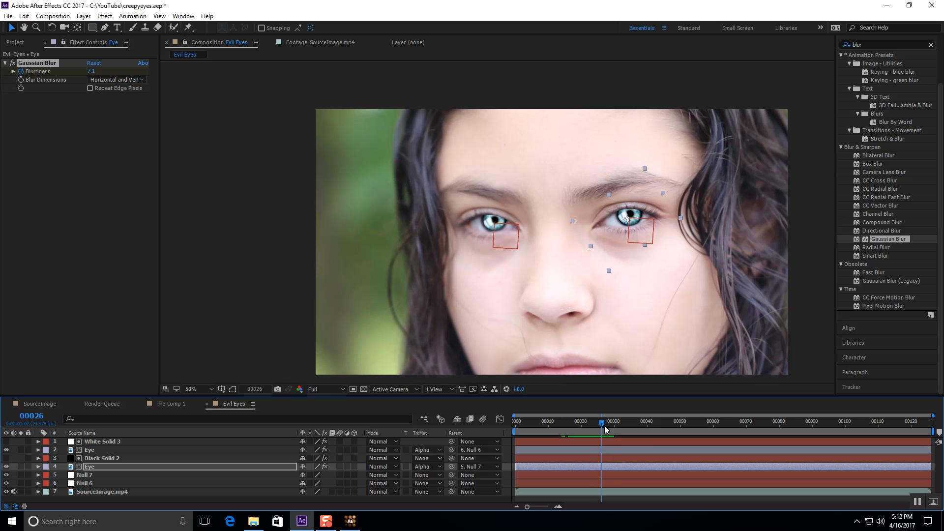
click(91, 73)
click(85, 167)
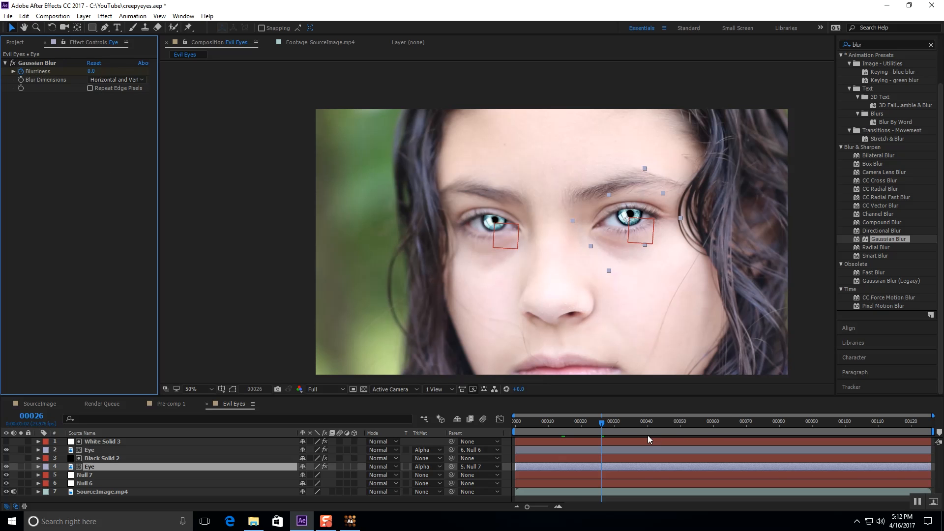
drag(600, 430, 548, 444)
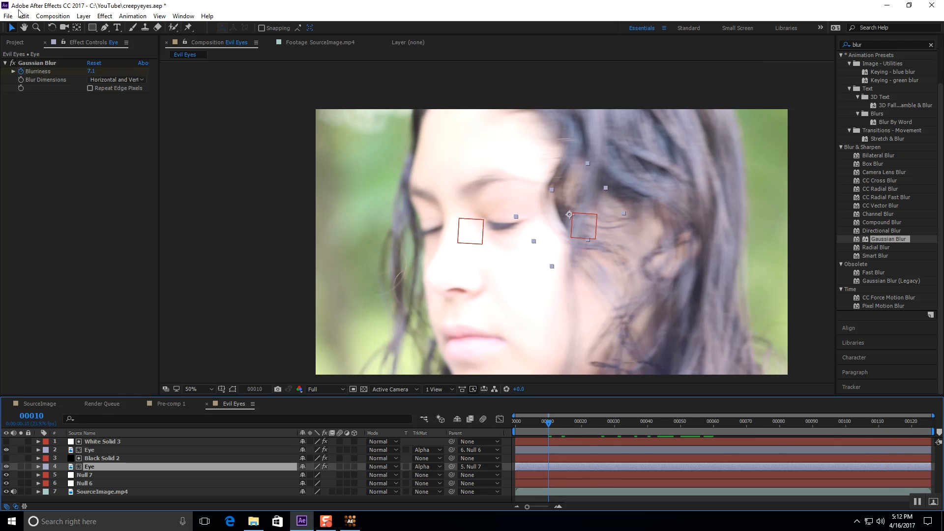
- Examine the Evil Eyes composition settings, including the advanced and 3D renderer options, without changing anything
click(5, 43)
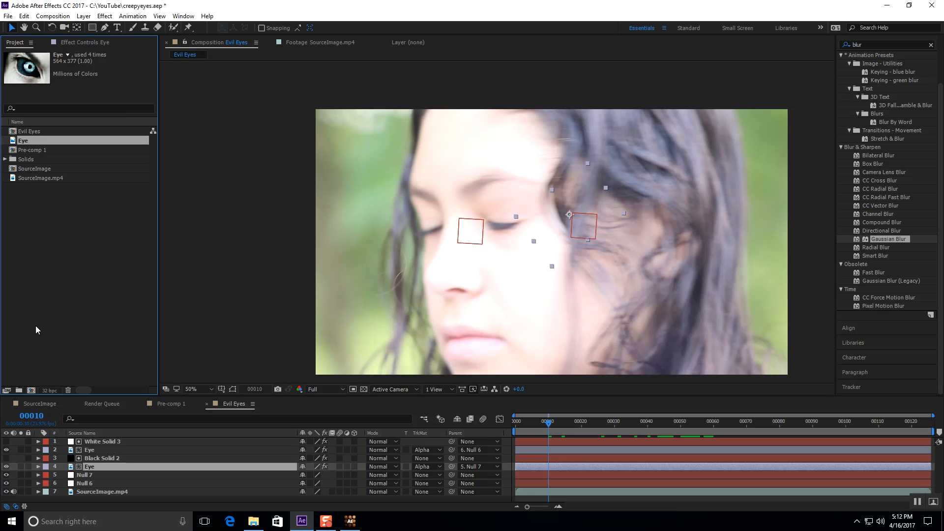
click(51, 17)
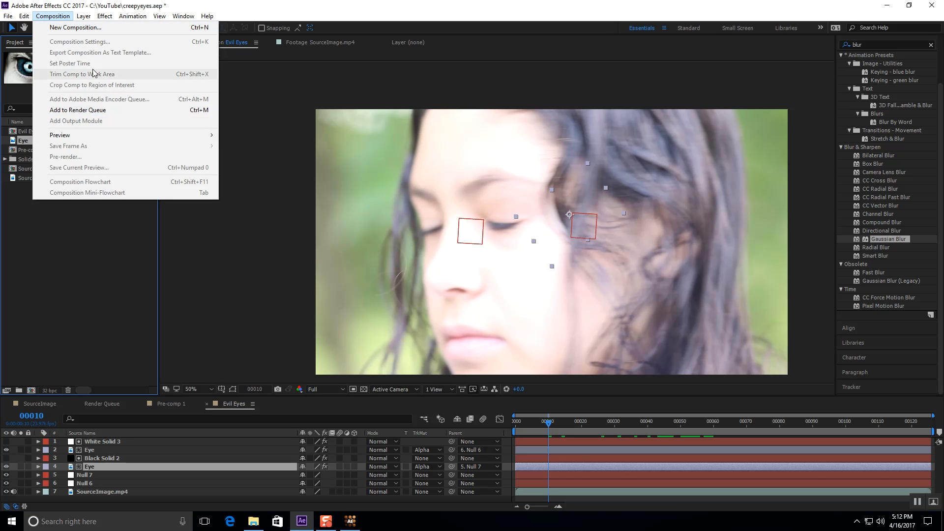
click(87, 256)
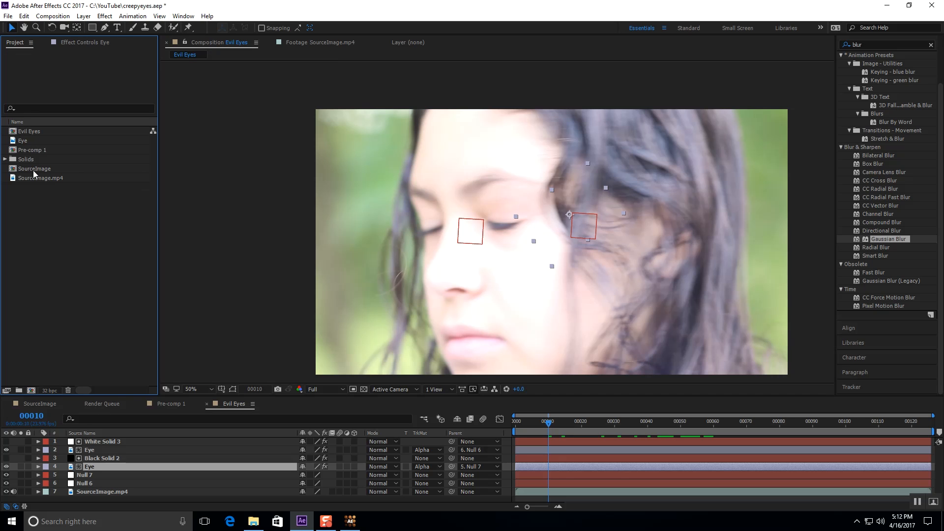
click(33, 134)
click(49, 16)
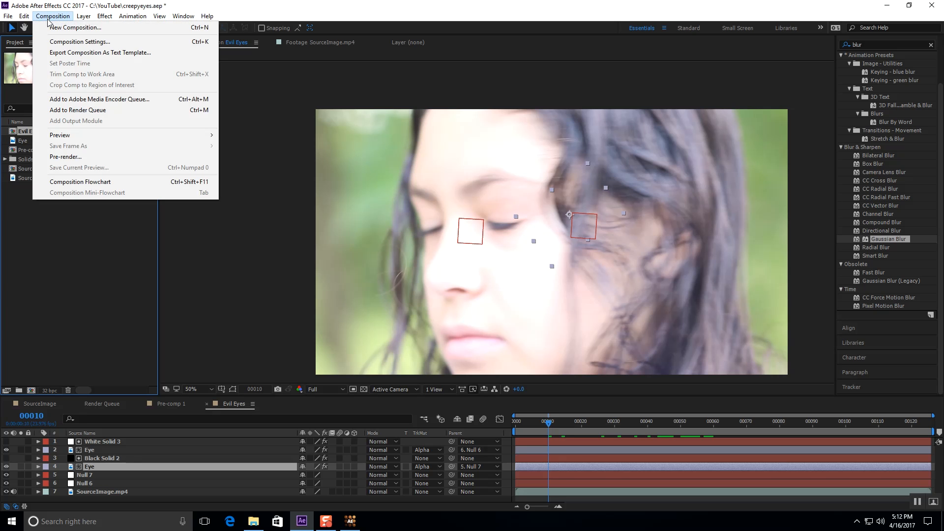
click(78, 42)
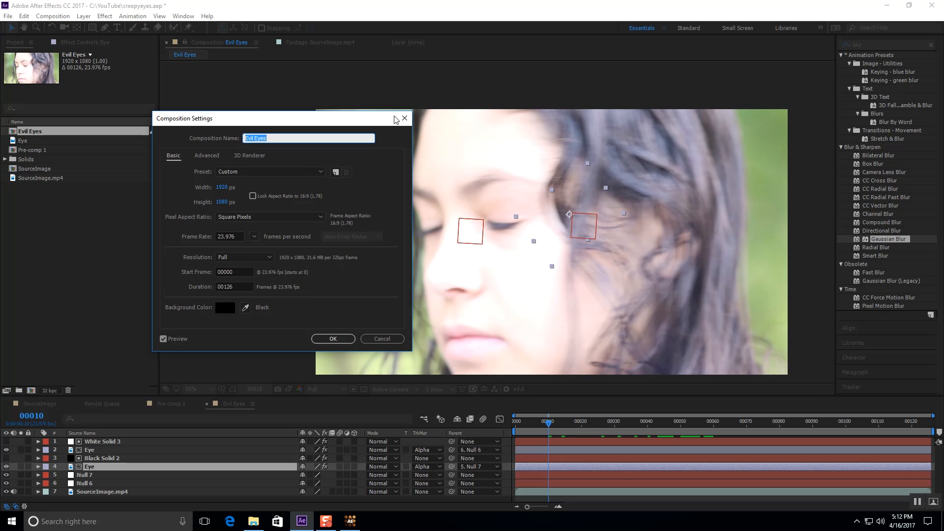
click(209, 157)
click(249, 157)
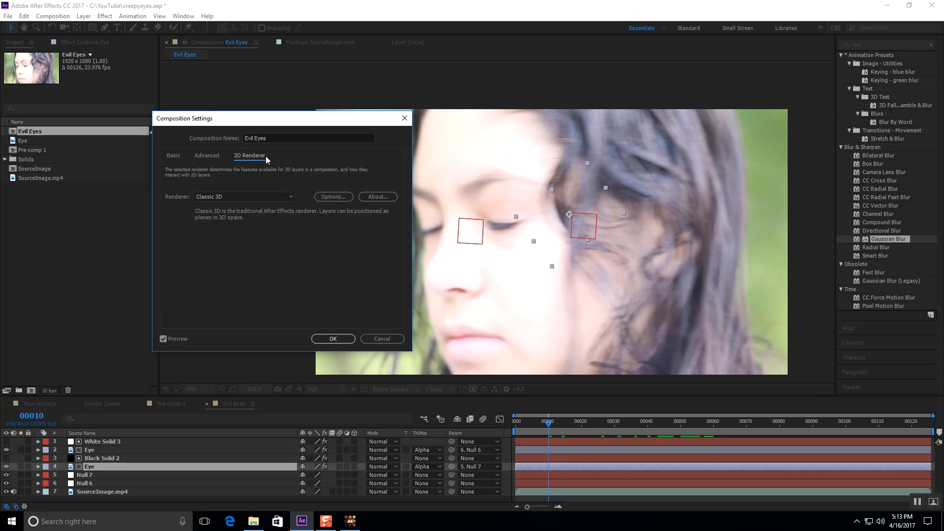
click(404, 118)
- Set the project's color depth to 16 bits per channel
click(51, 390)
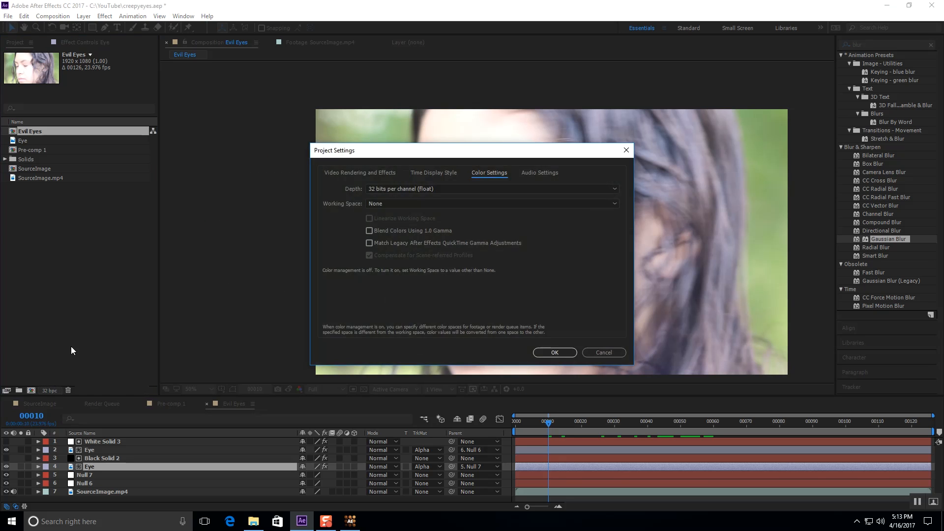
click(422, 191)
click(418, 198)
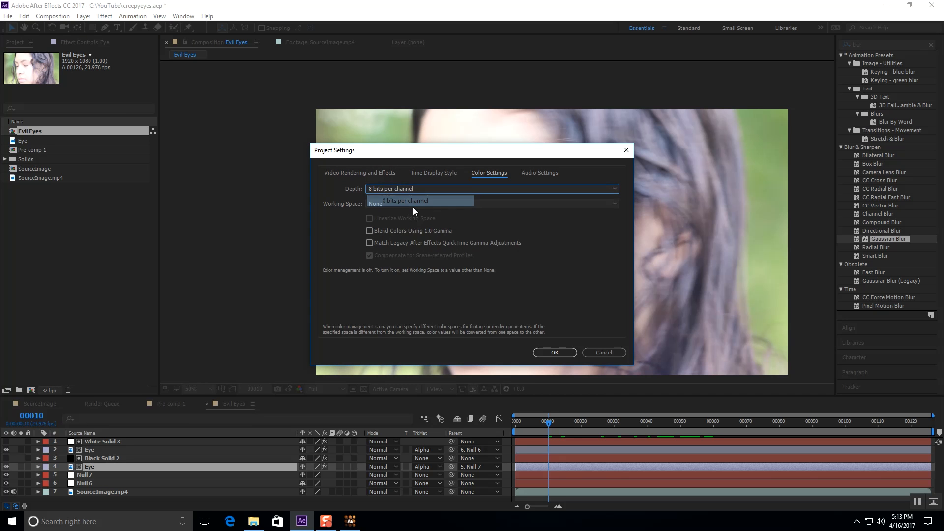
click(420, 191)
click(415, 207)
click(555, 353)
- Play the Evil Eyes composition from frame 00010, and go to frame 00017
key(space)
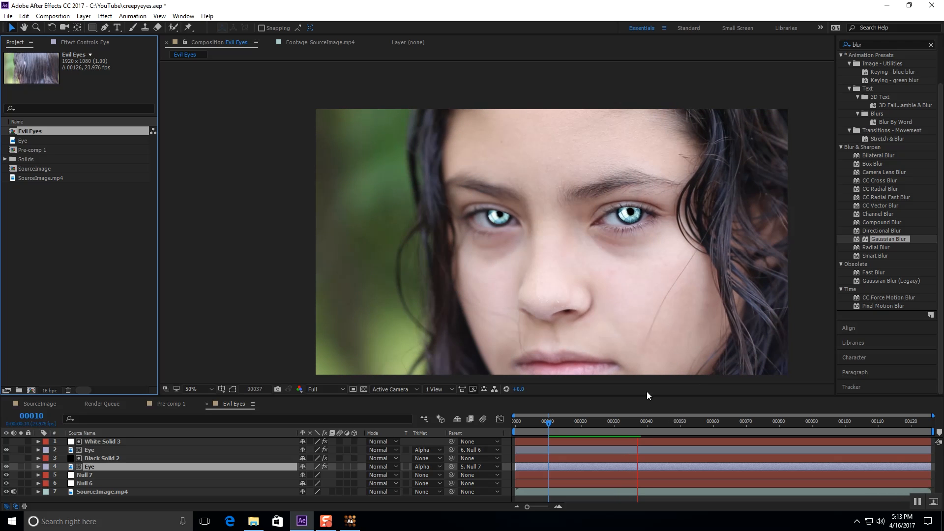
click(559, 423)
drag(560, 423, 571, 440)
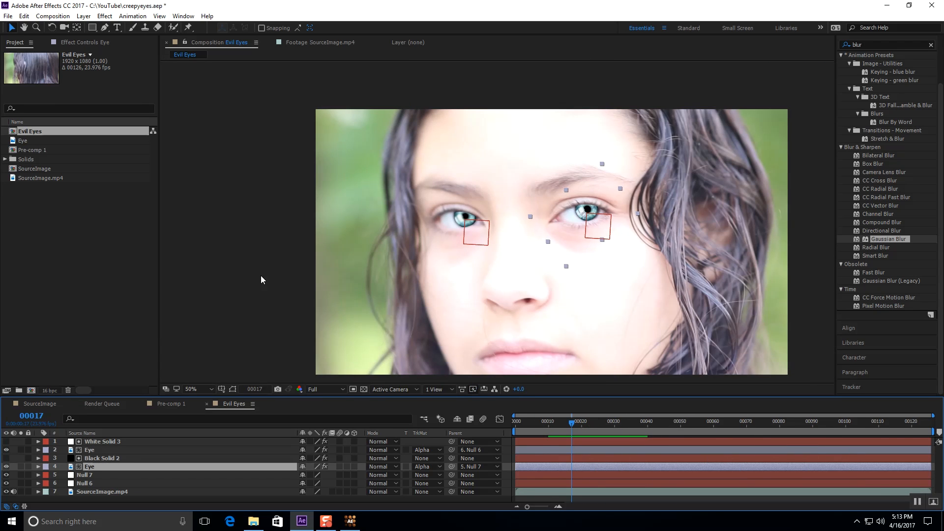
- Add a new adjustment layer above all the layers of the Evil Eyes composition
click(69, 217)
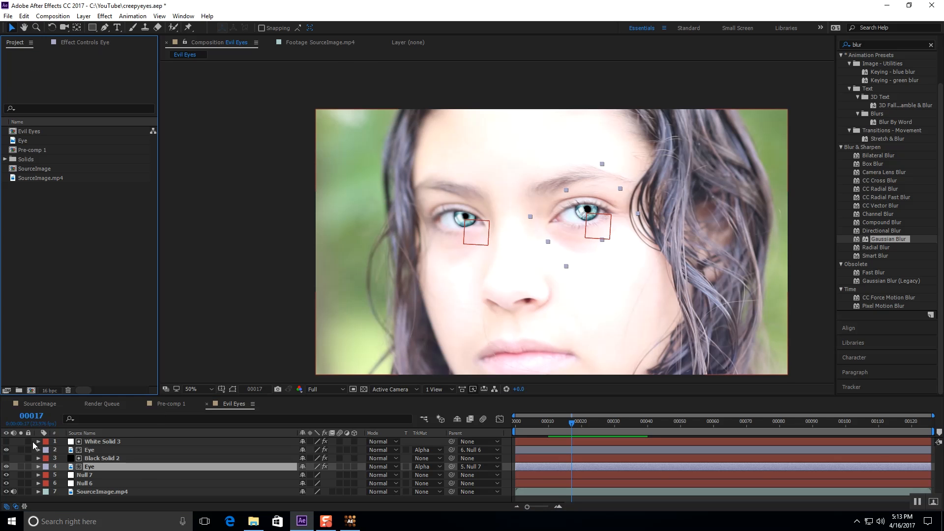
click(88, 500)
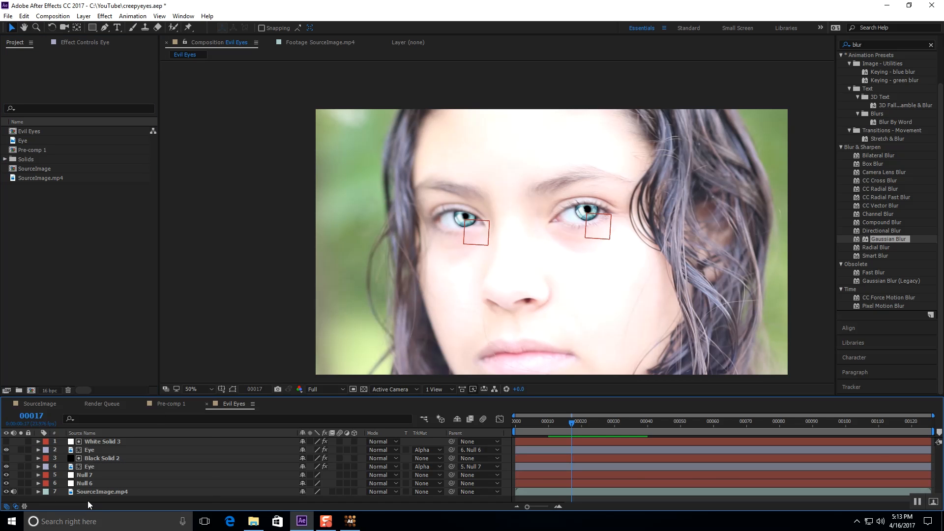
right_click(88, 501)
mouse_move(187, 412)
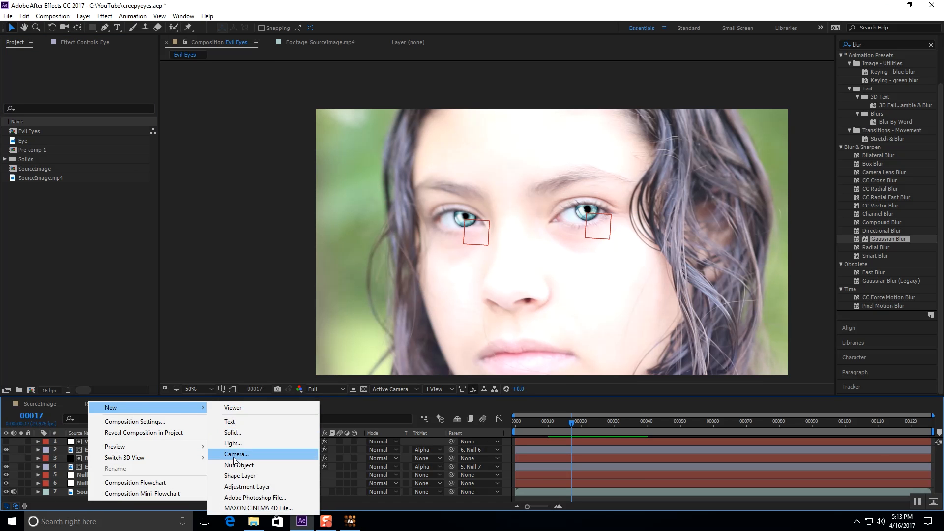
click(245, 487)
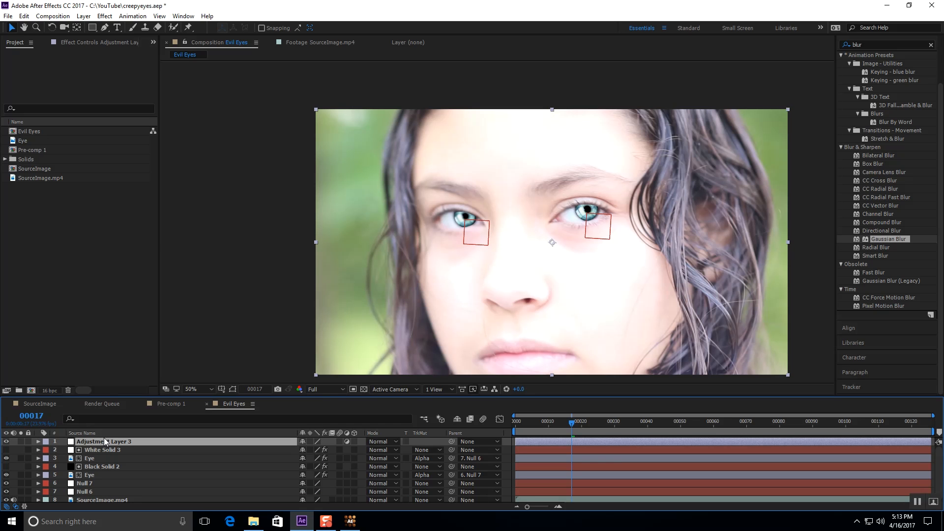
- Find the Lumetri Color effect and apply it to the adjustment layer
click(880, 42)
click(880, 42)
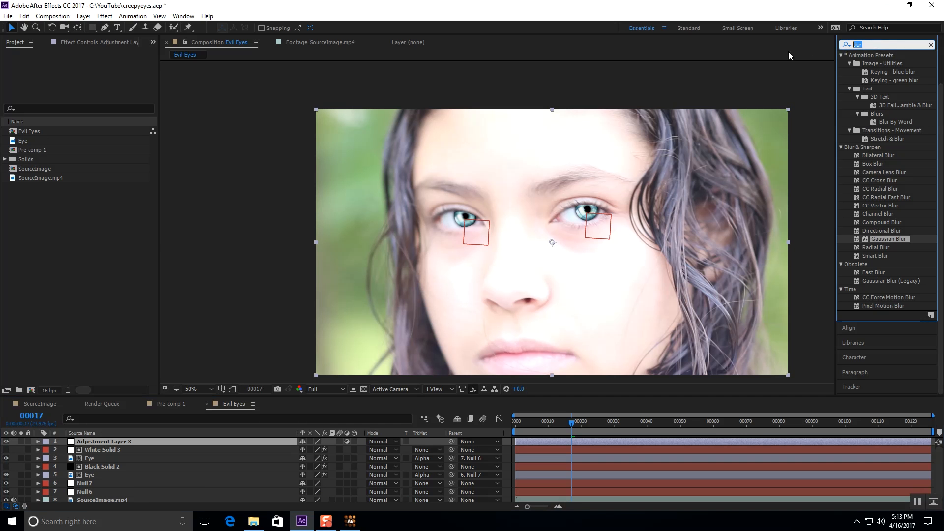
text(lumetri)
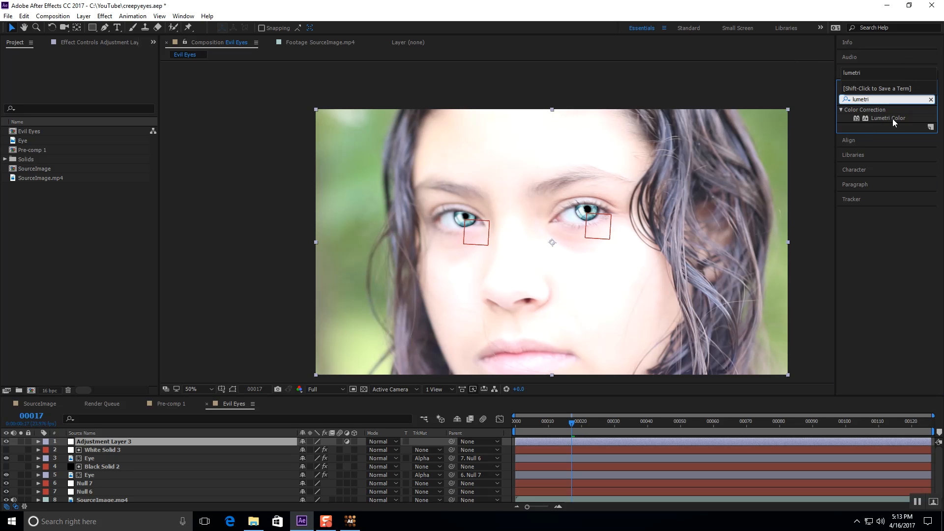
drag(893, 122, 120, 442)
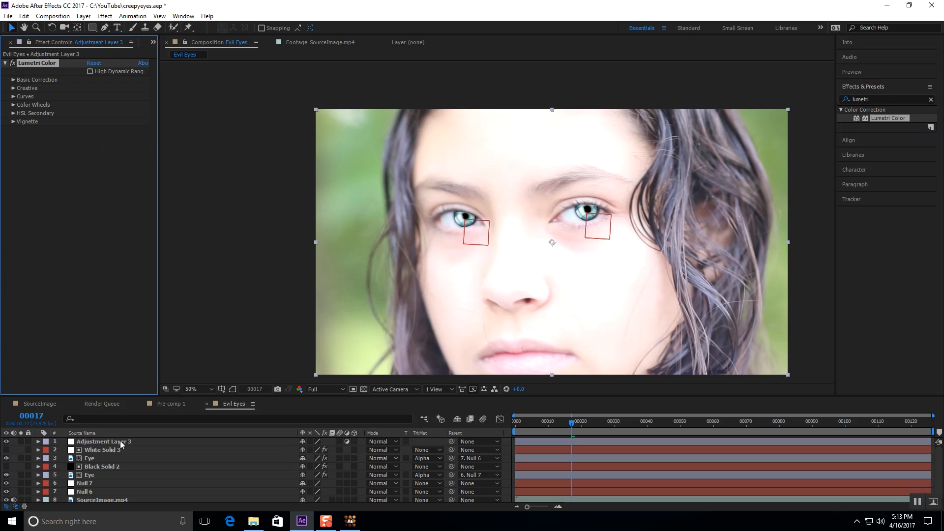
- Set the Exposure in Lumetri Color's Basic Correction to -1.3 and preview the composition up to frame 00036
click(15, 79)
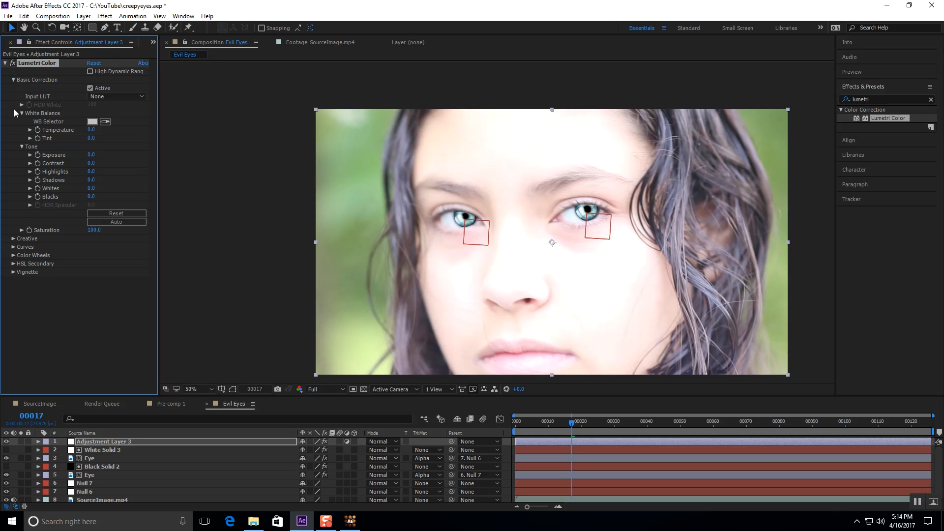
click(92, 156)
text(-0.2)
key(Return)
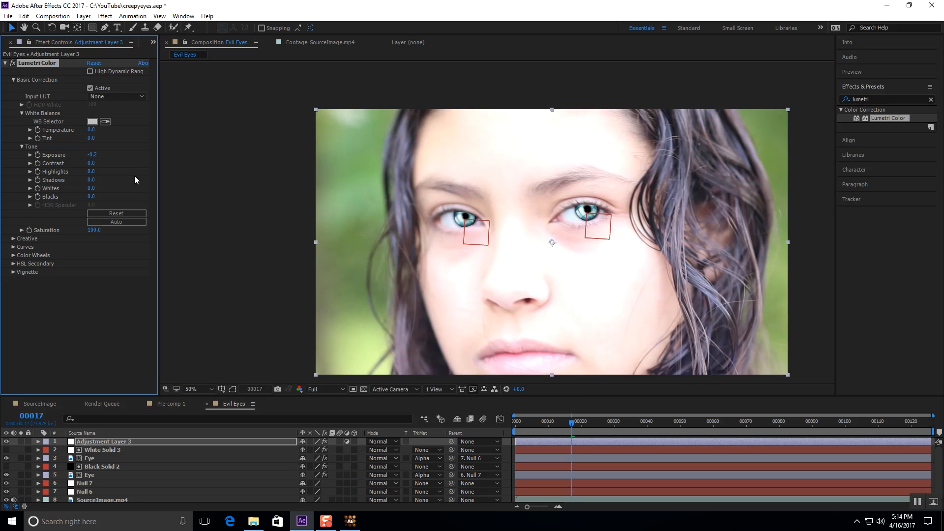
mouse_move(570, 424)
mouse_down()
mouse_move(535, 423)
mouse_move(571, 426)
mouse_up()
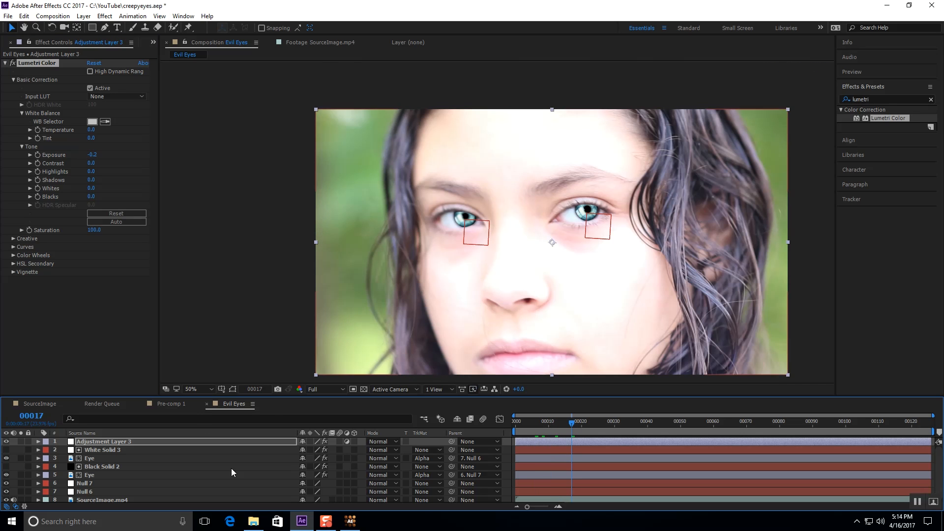
click(209, 443)
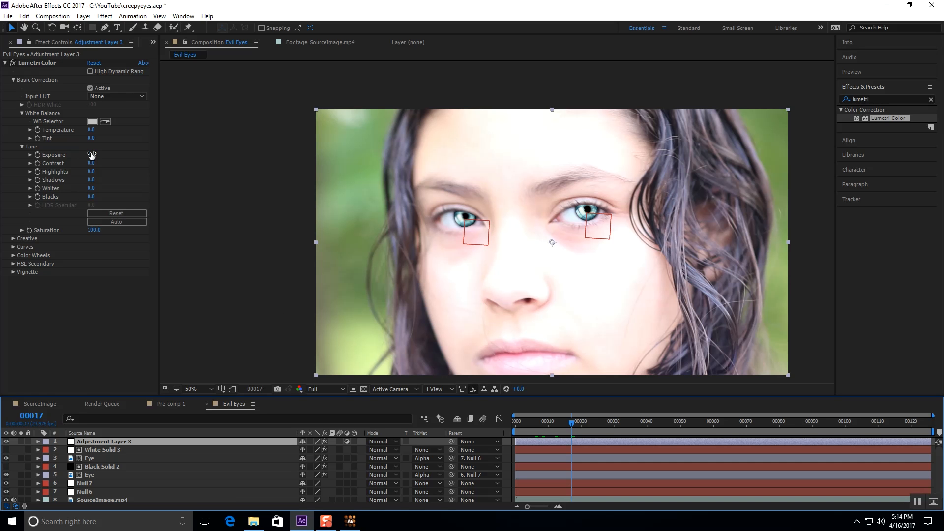
mouse_move(92, 155)
mouse_down()
mouse_move(106, 155)
mouse_move(84, 154)
mouse_up()
key(space)
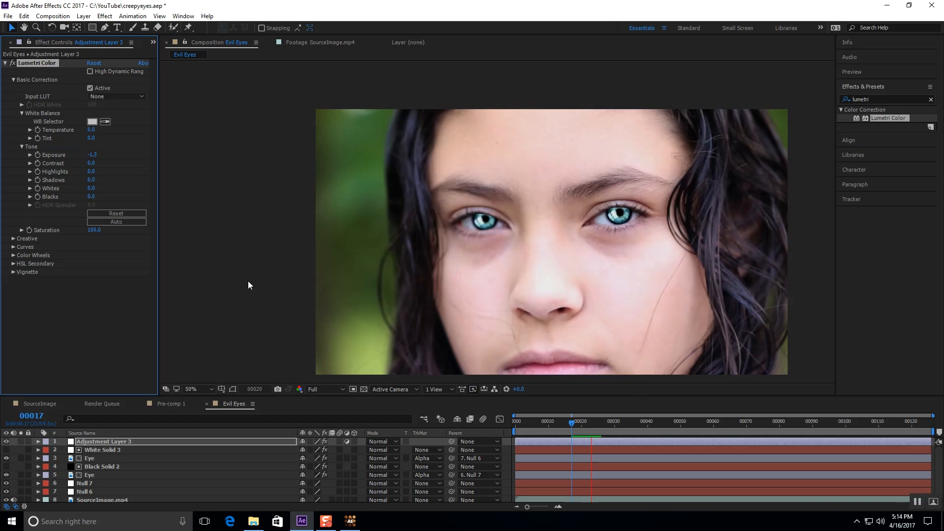
key(space)
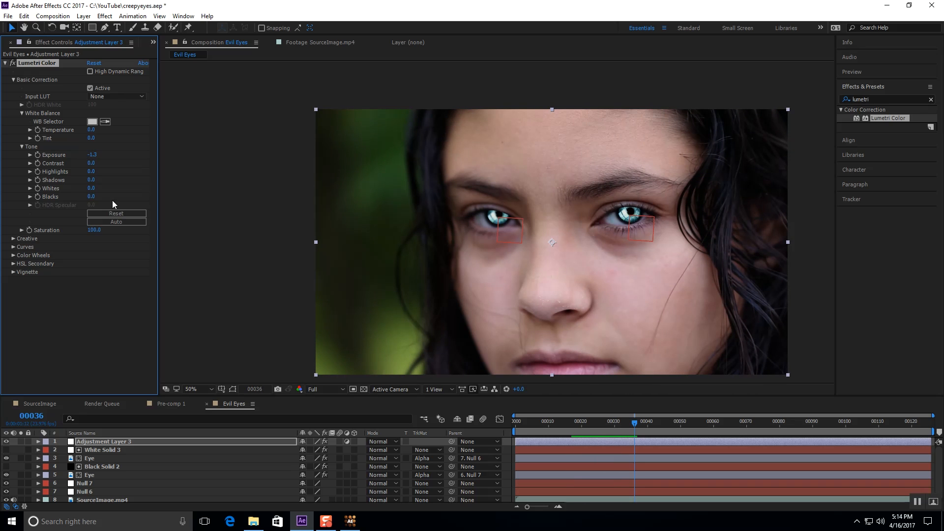
- Set Lumetri Color's Contrast to 23, preview up to frame 00047, and set Saturation to 62
drag(91, 166, 96, 163)
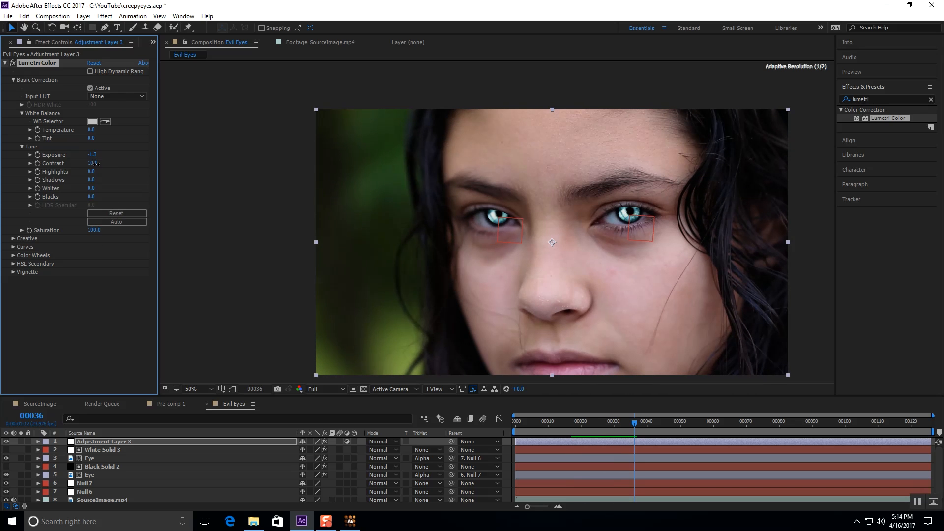
click(243, 355)
key(space)
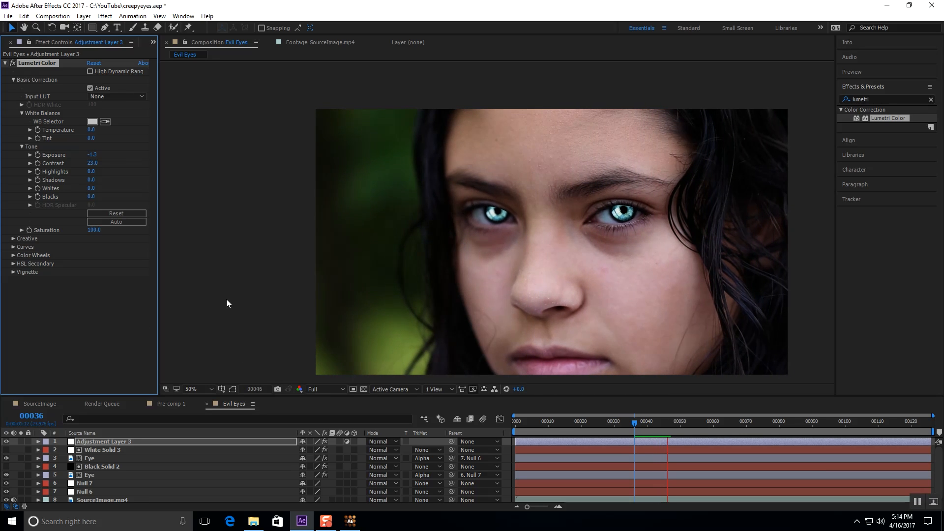
key(space)
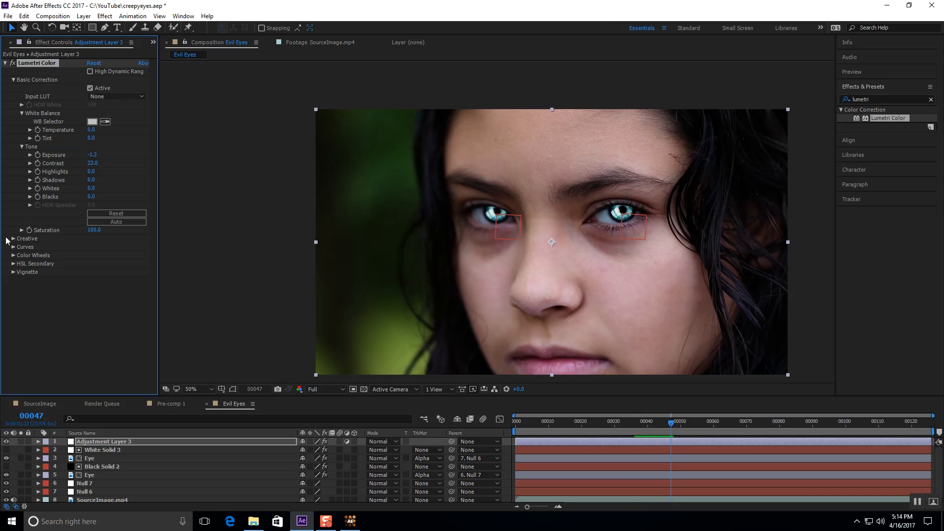
drag(96, 232, 79, 232)
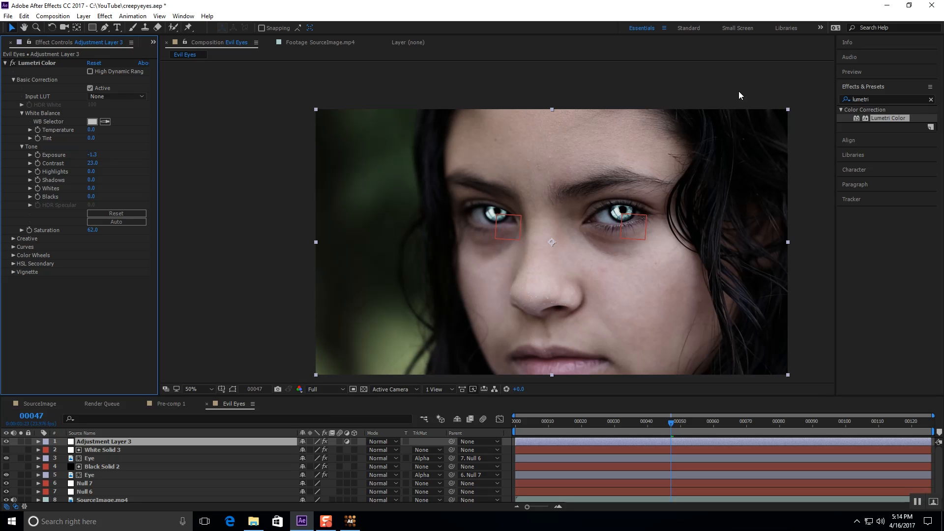
click(12, 247)
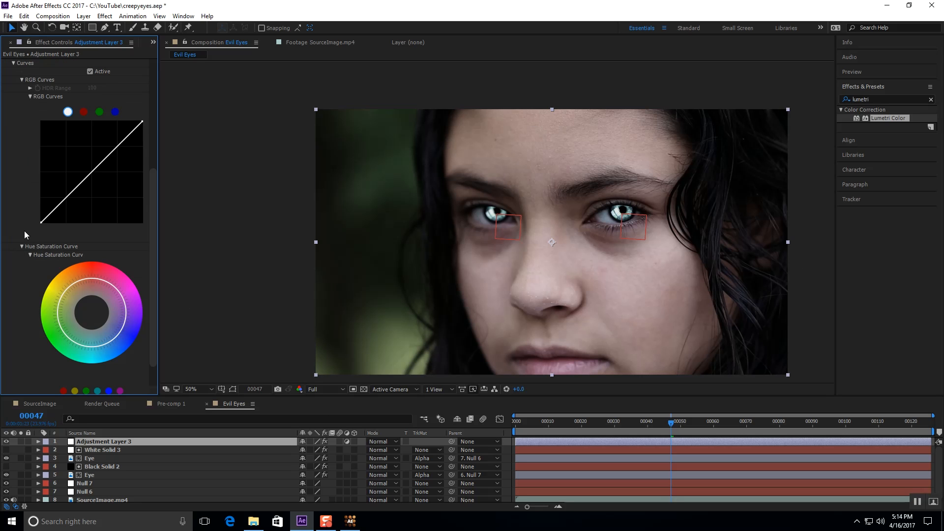
click(14, 63)
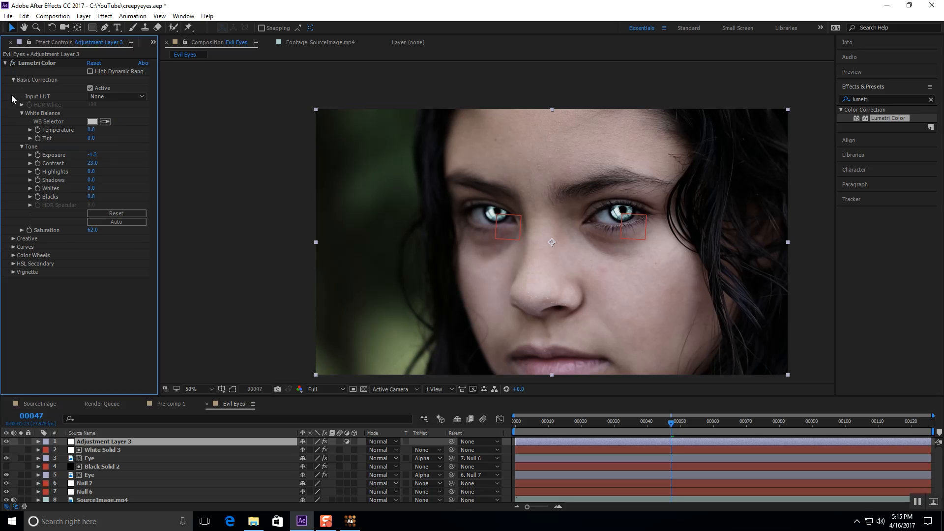
click(13, 247)
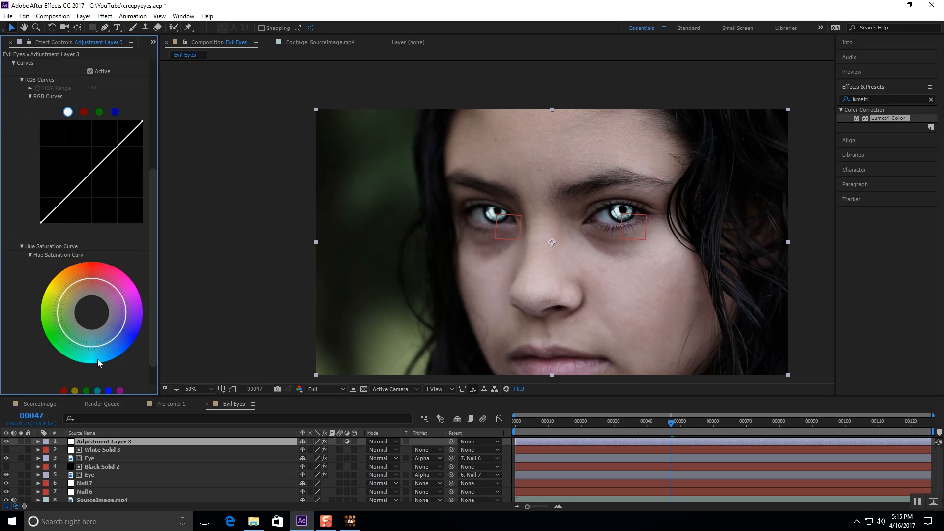
click(13, 64)
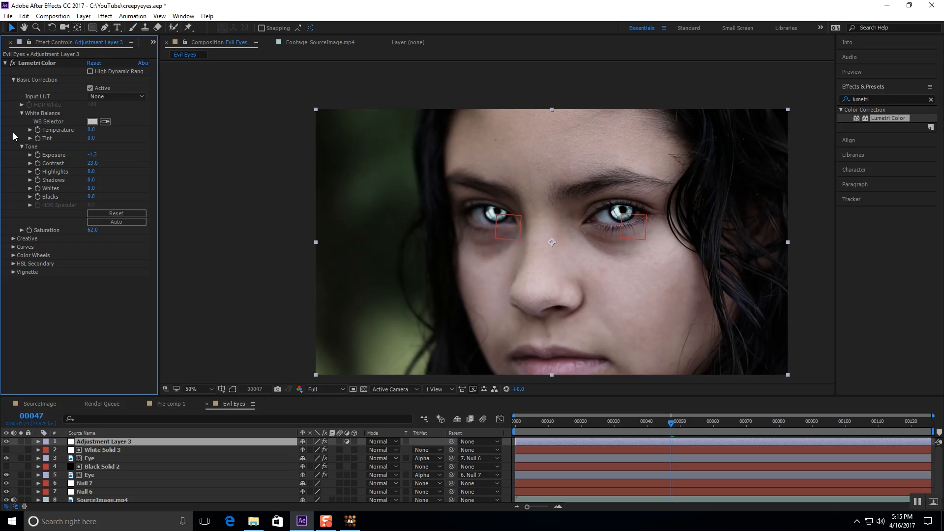
- Expand Lumetri's Color Wheels, widen the effect controls, darken the Shadows slightly and tint them faintly toward green
click(13, 256)
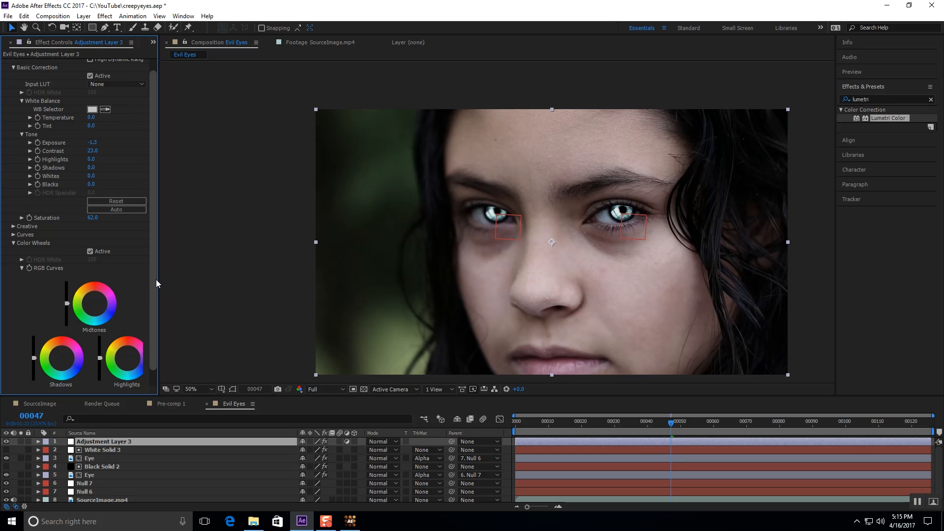
drag(162, 280, 253, 288)
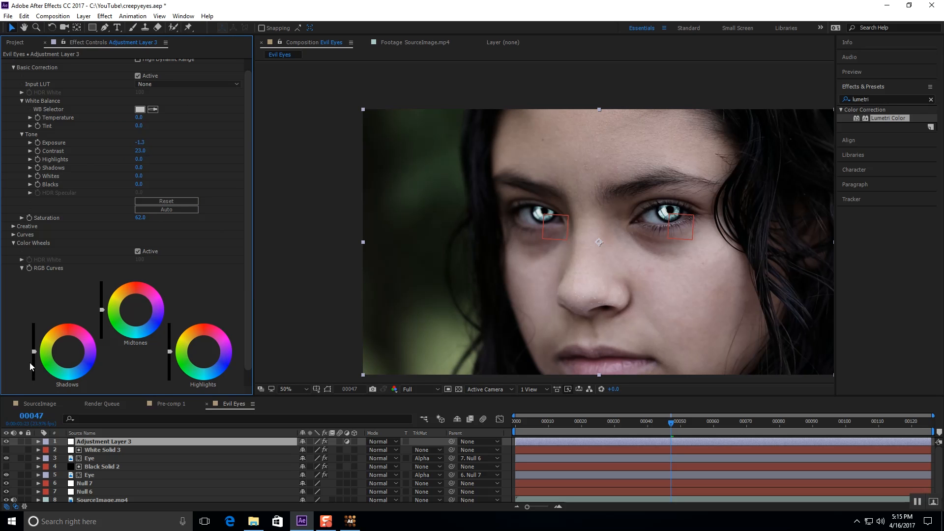
drag(34, 351, 33, 355)
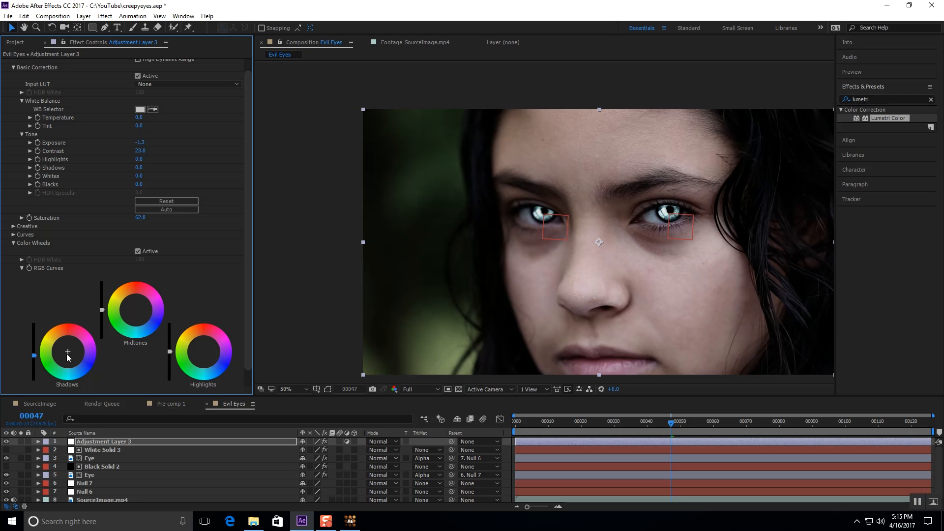
drag(67, 353, 67, 353)
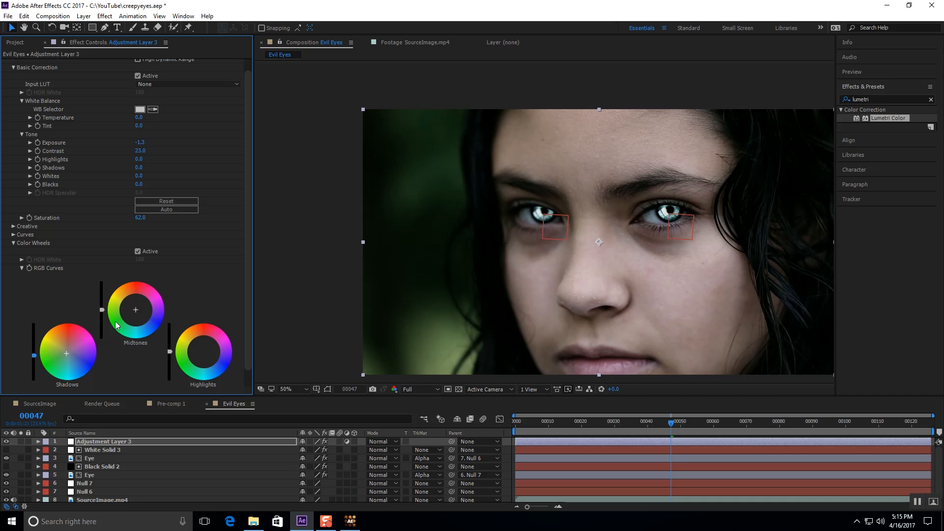
- Darken the Midtones color wheel slightly and tint it toward cyan-blue, setting the Highlights wheel close to neutral
drag(101, 309, 138, 317)
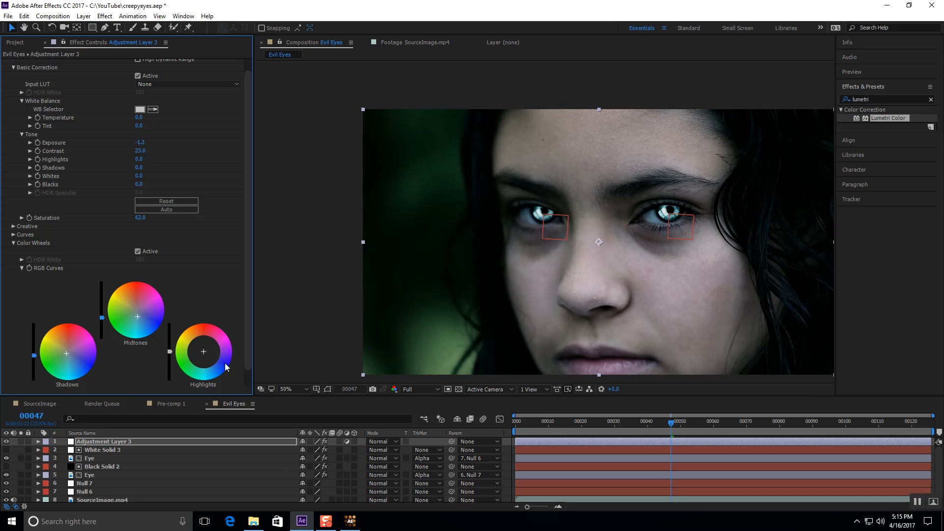
drag(203, 352, 203, 351)
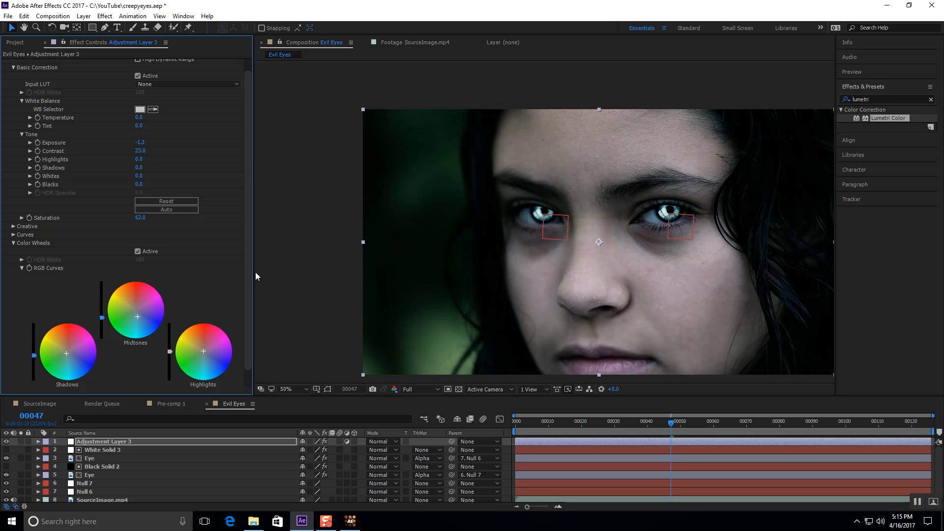
scroll(249, 306, down, 1)
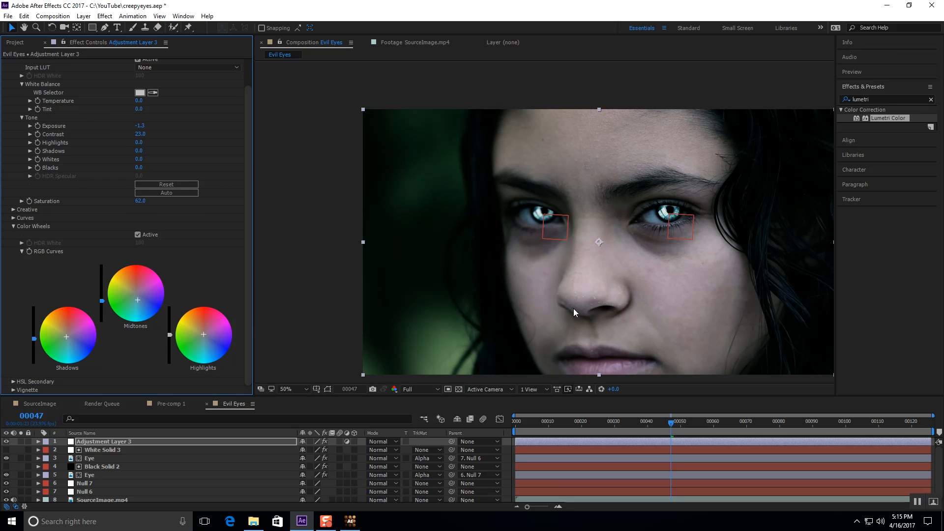
- Deselect the adjustment layer and turn off Show Layer Controls so the null outlines are hidden in the composition view
click(289, 262)
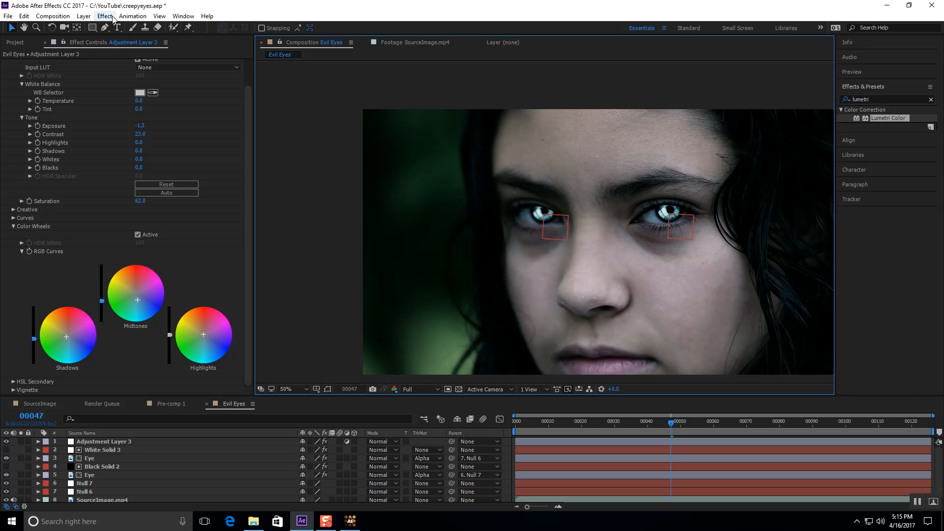
click(180, 17)
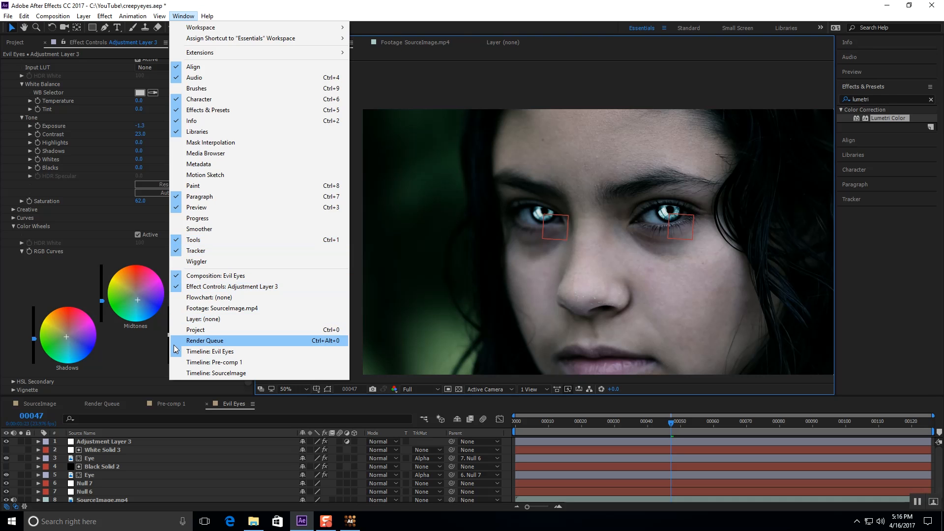
mouse_move(158, 15)
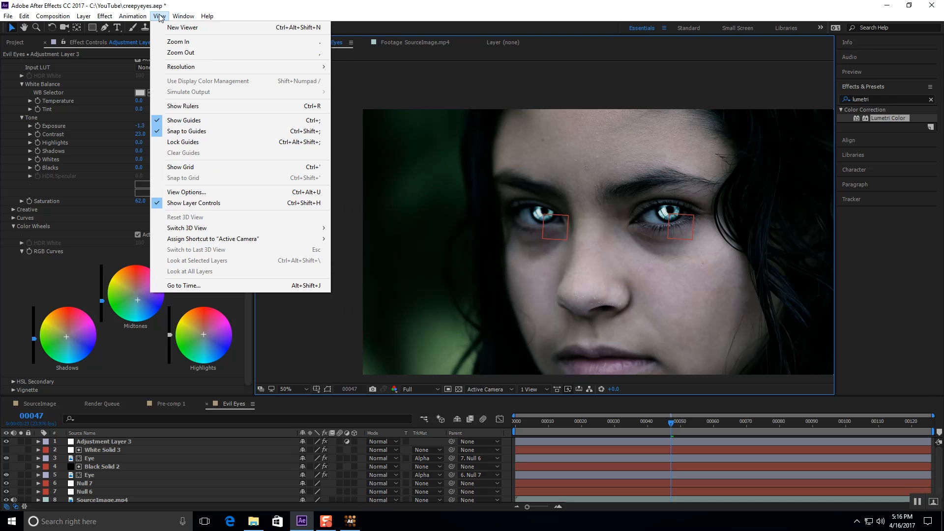
click(159, 204)
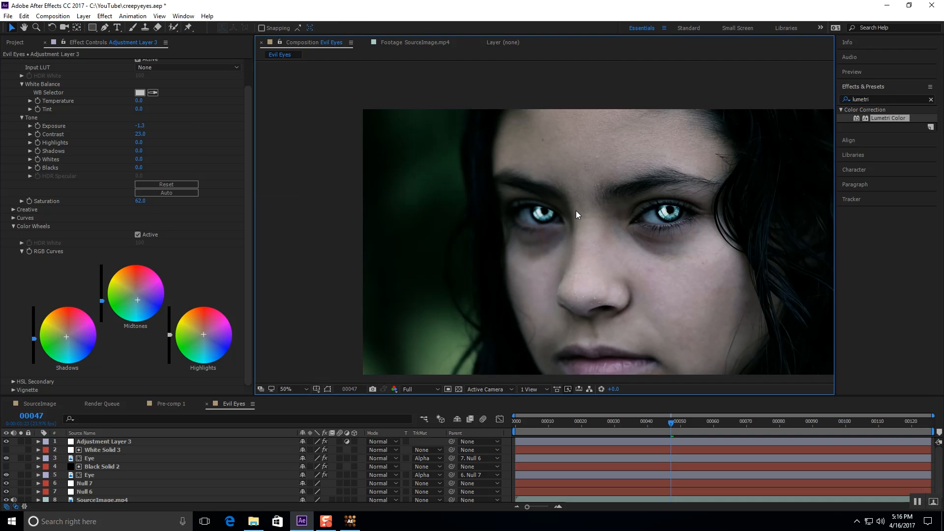
drag(603, 295, 545, 286)
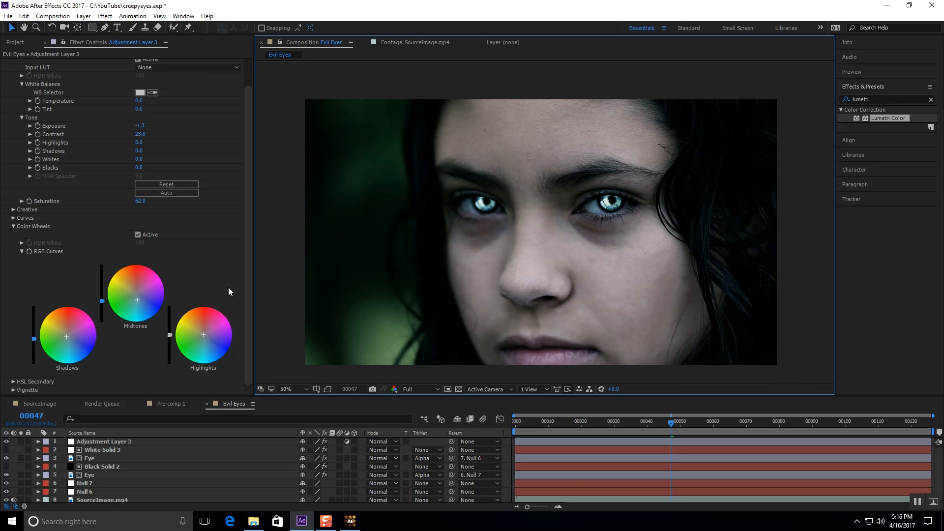
- Set Lumetri Color's White Balance Temperature to -5
drag(247, 249, 245, 200)
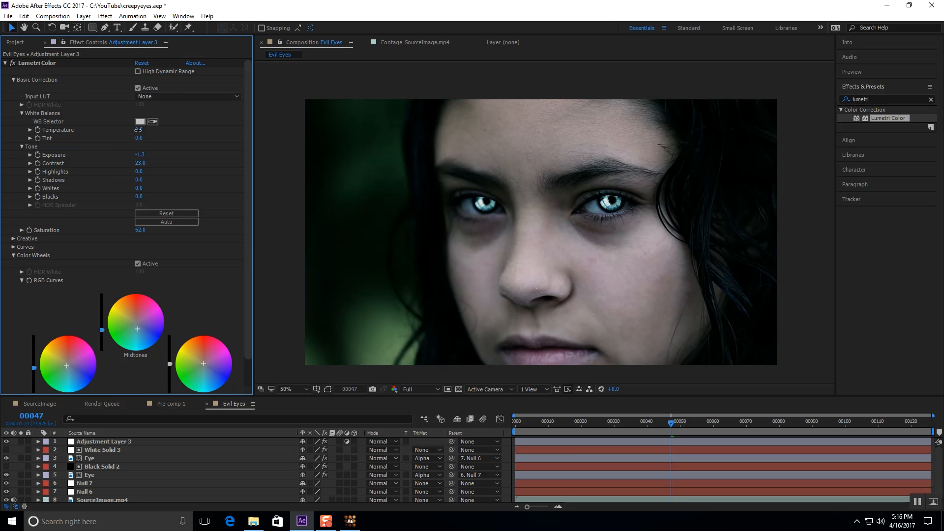
mouse_move(138, 130)
mouse_down()
mouse_move(120, 131)
mouse_move(132, 131)
mouse_up()
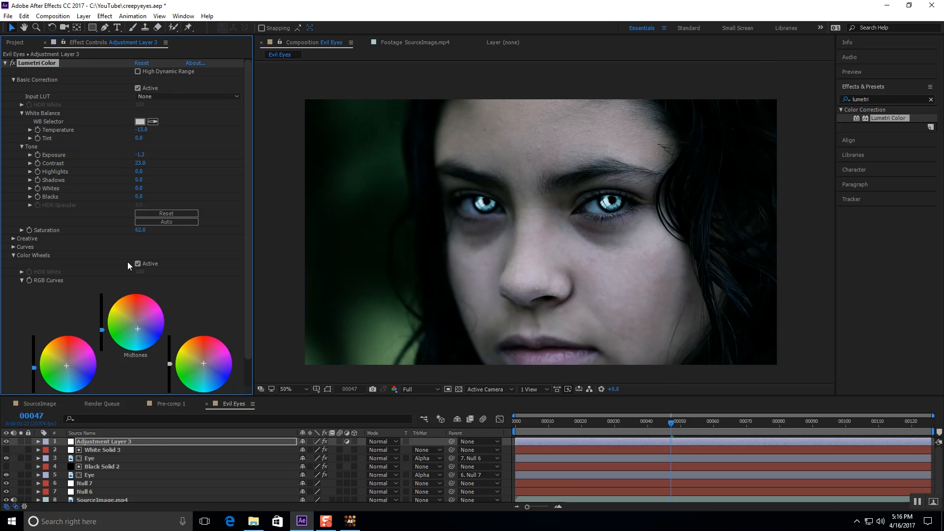
drag(139, 131, 143, 130)
drag(250, 119, 260, 212)
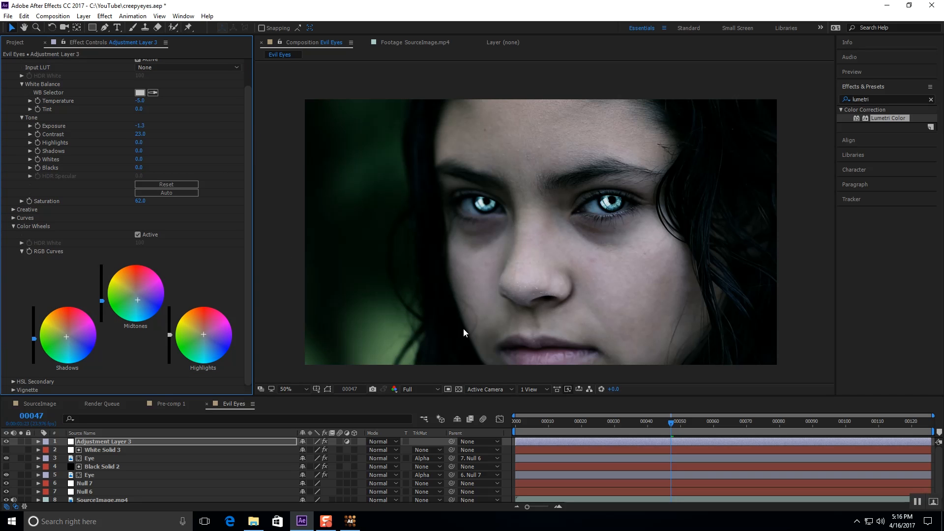
- Check the grade at frame 00094 and start a preview of the Evil Eyes composition from frame 00078
drag(677, 420, 825, 429)
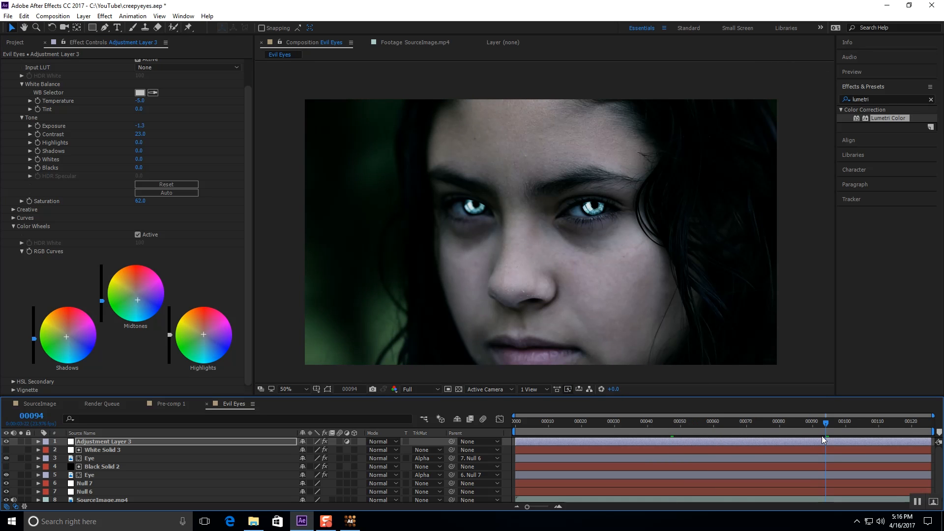
drag(827, 424, 772, 429)
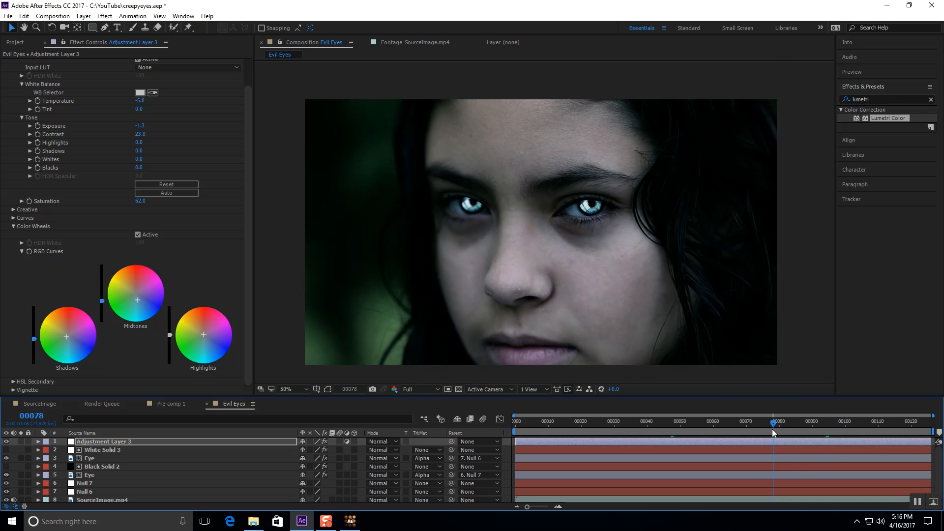
key(space)
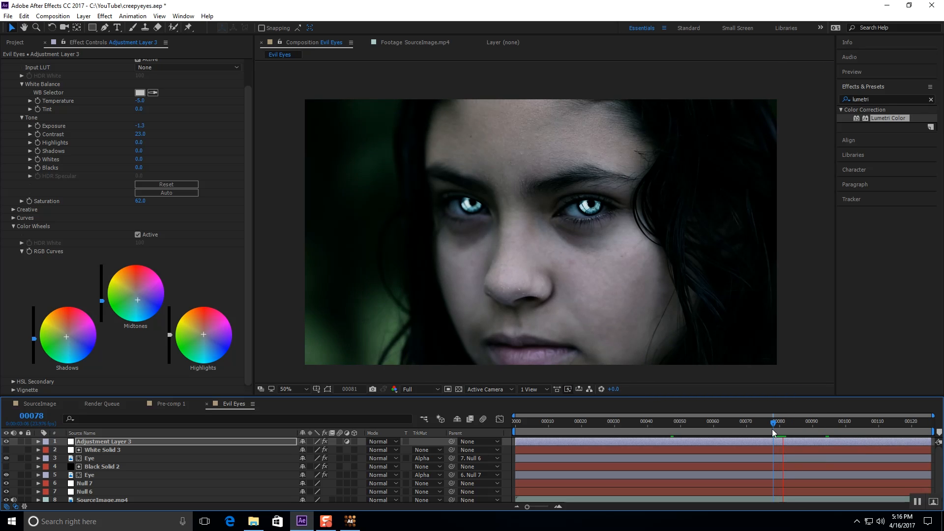
- Switch to mocha AE and close it without saving the changes to the SourceImage tracking project
click(350, 521)
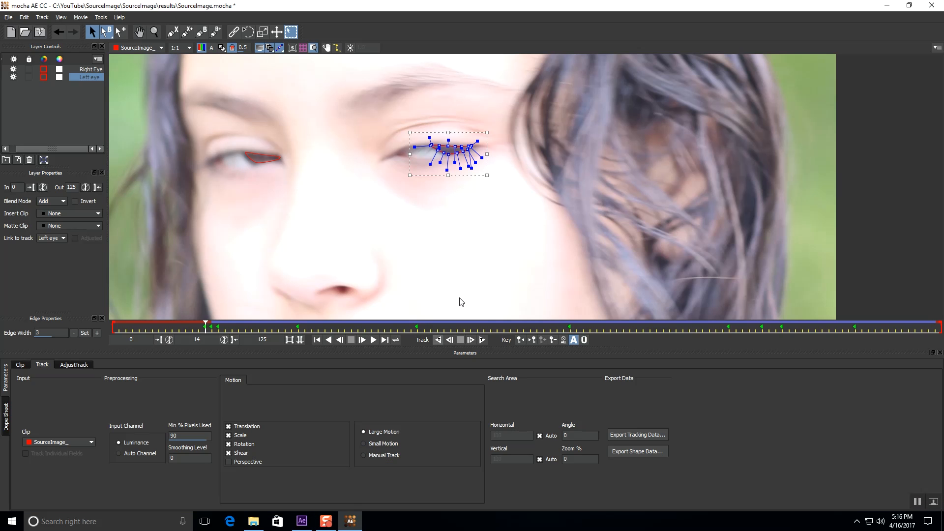
click(932, 6)
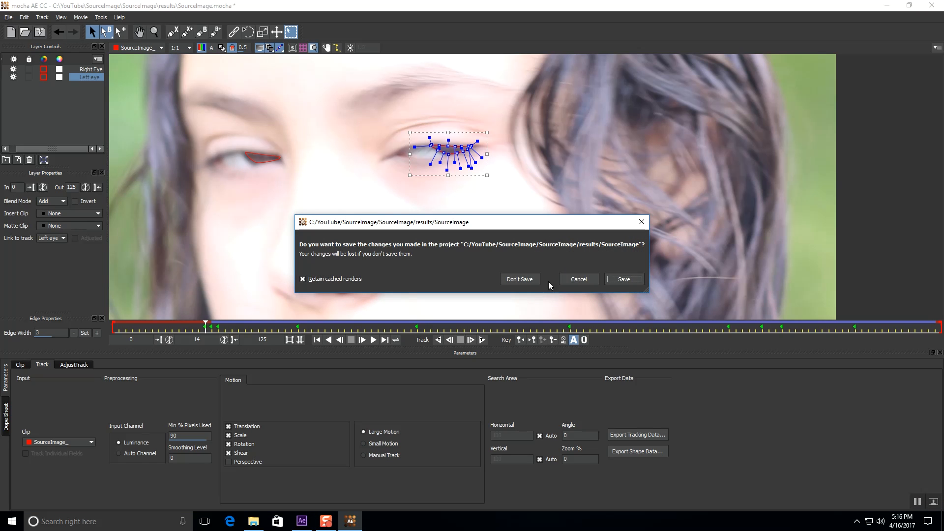
click(519, 279)
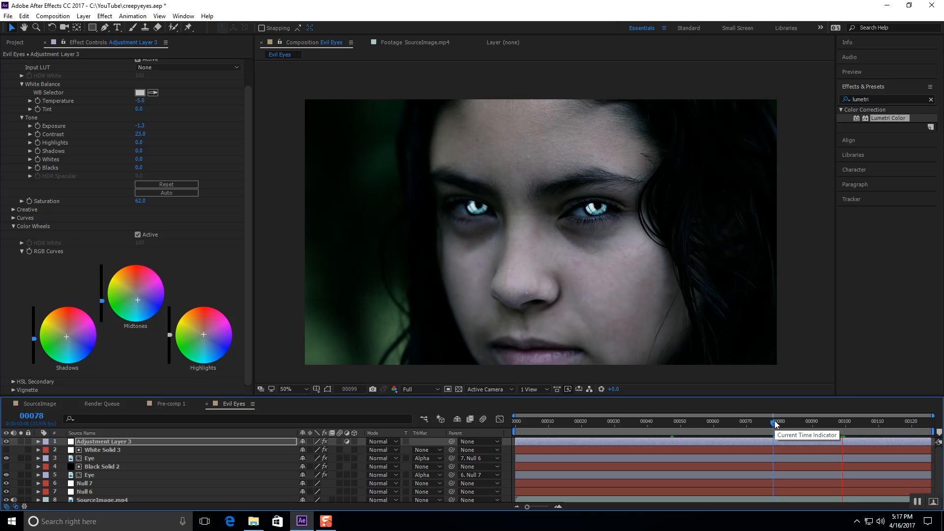
- Stop the preview, enable keyframes for Contrast and the Color Wheels' RGB Curves at frame 00101, and set Contrast to 106 at frame 00103
key(space)
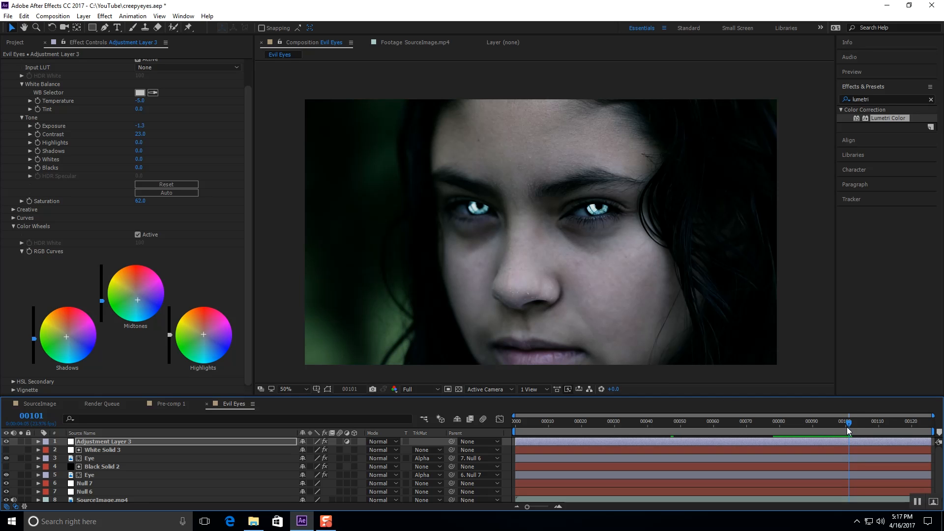
click(29, 252)
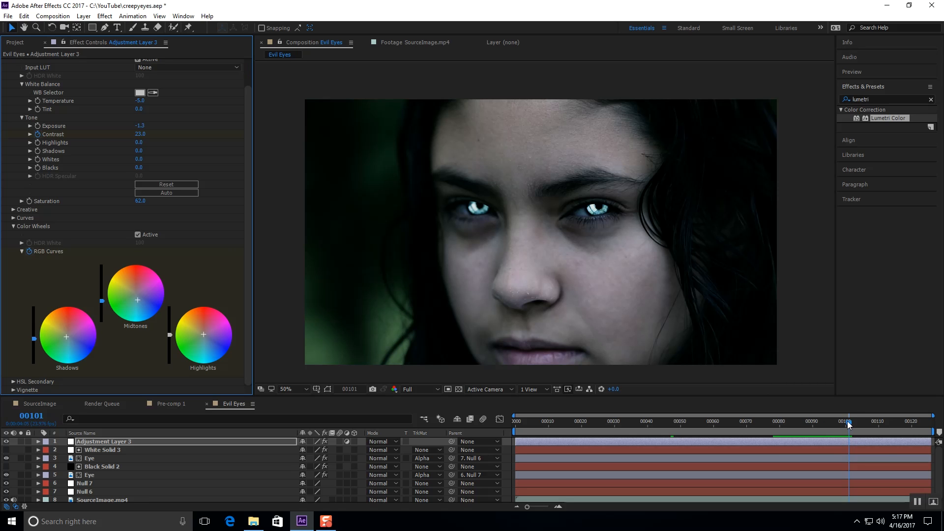
drag(849, 424, 856, 425)
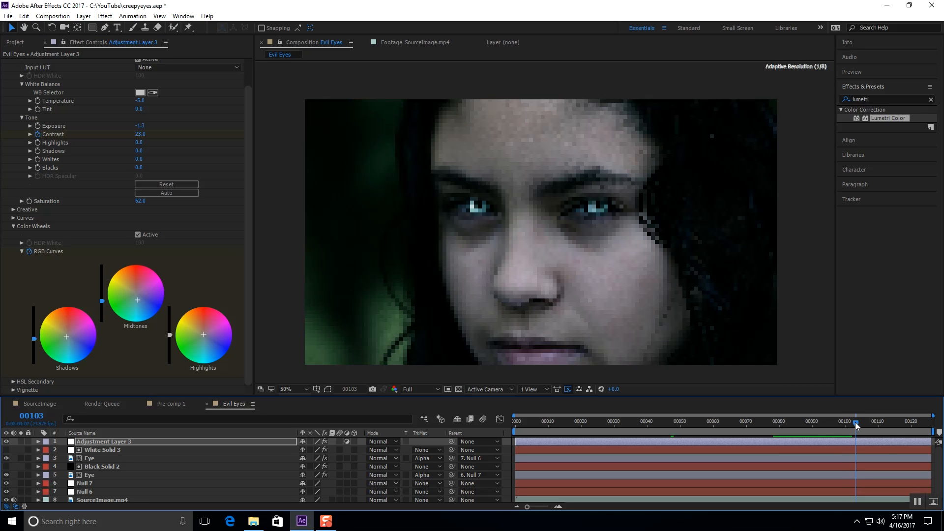
drag(140, 134, 186, 140)
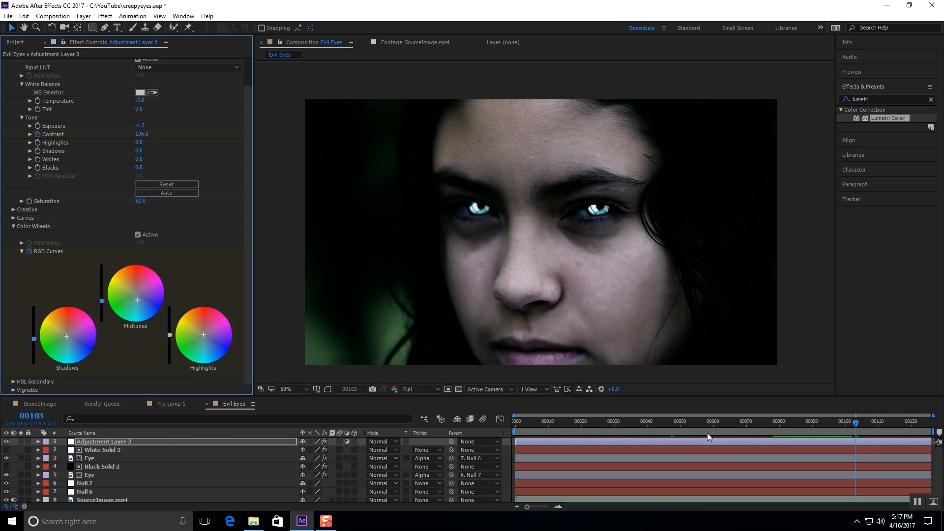
- Enable Saturation keyframes at frame 00095, set Saturation to 46 at frame 00106, and deselect the adjustment layer
drag(854, 423, 830, 423)
key(ctrl+z)
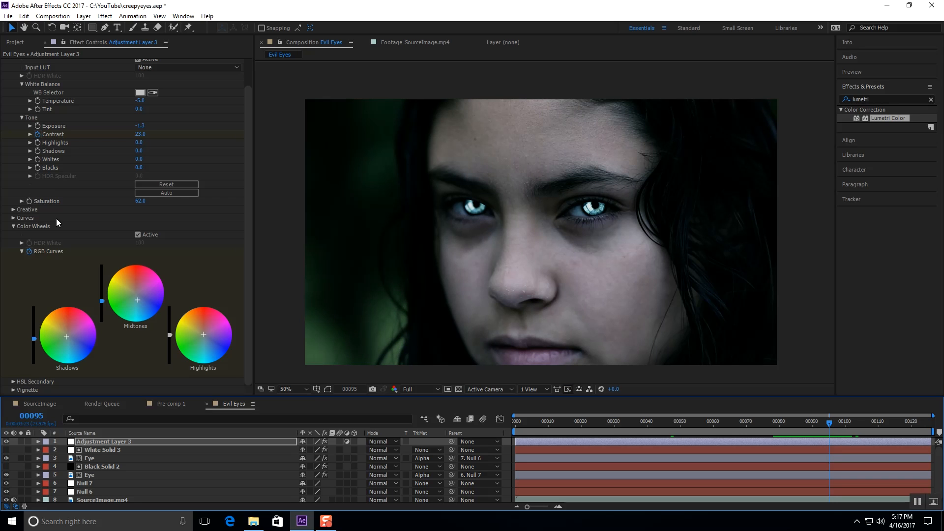
click(30, 202)
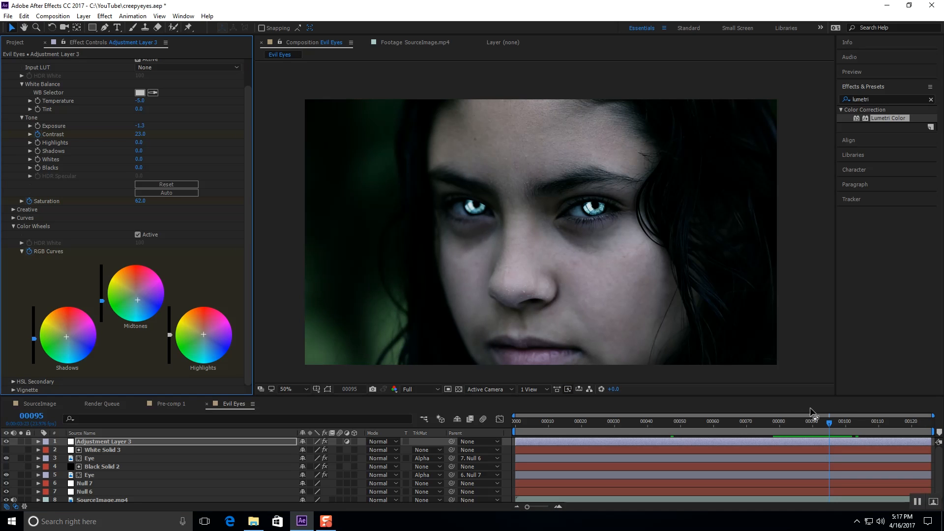
drag(829, 423, 866, 426)
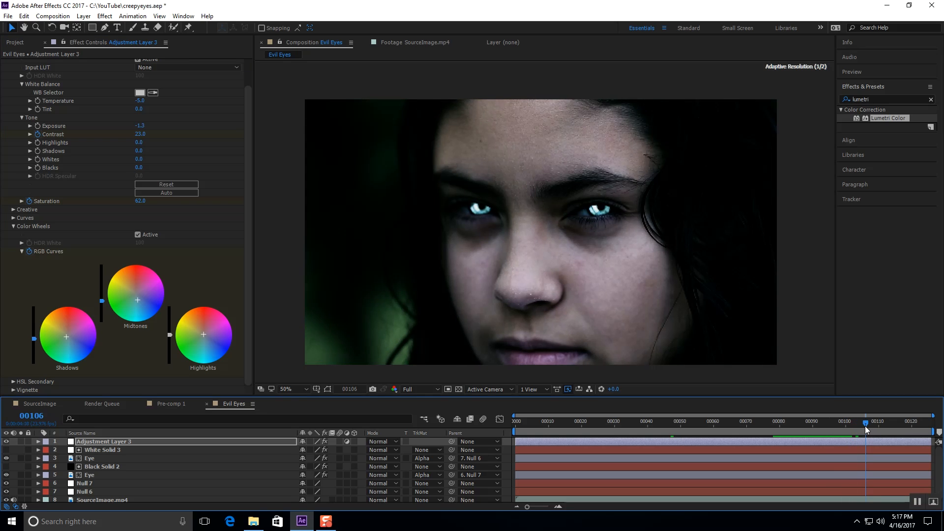
key(ctrl+shift+z)
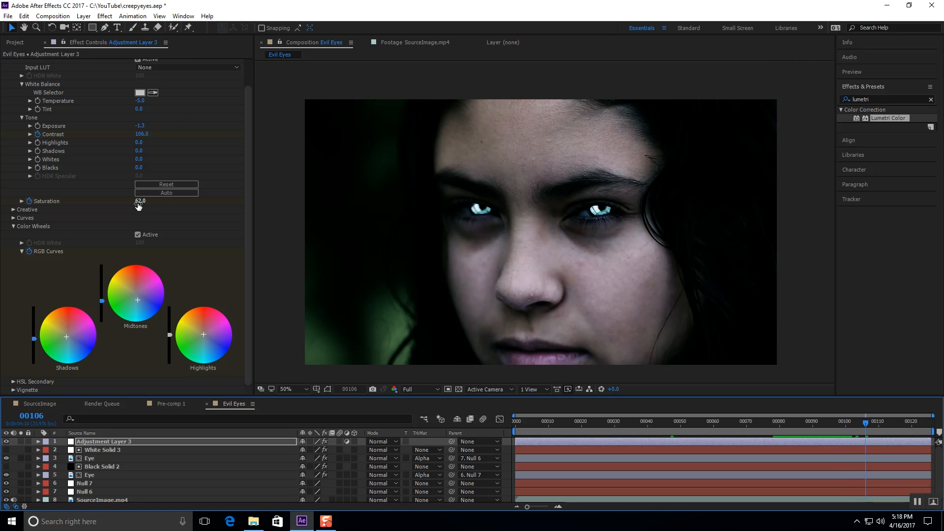
drag(138, 206, 132, 203)
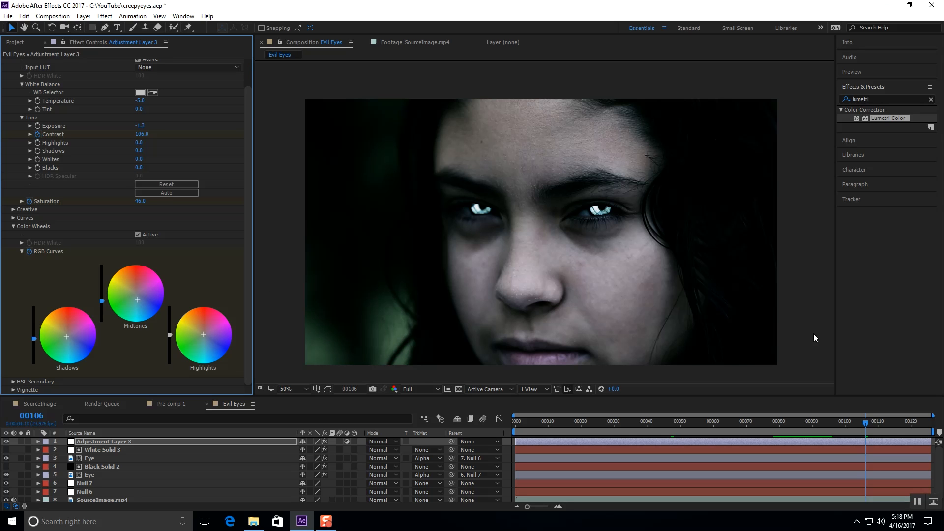
click(807, 262)
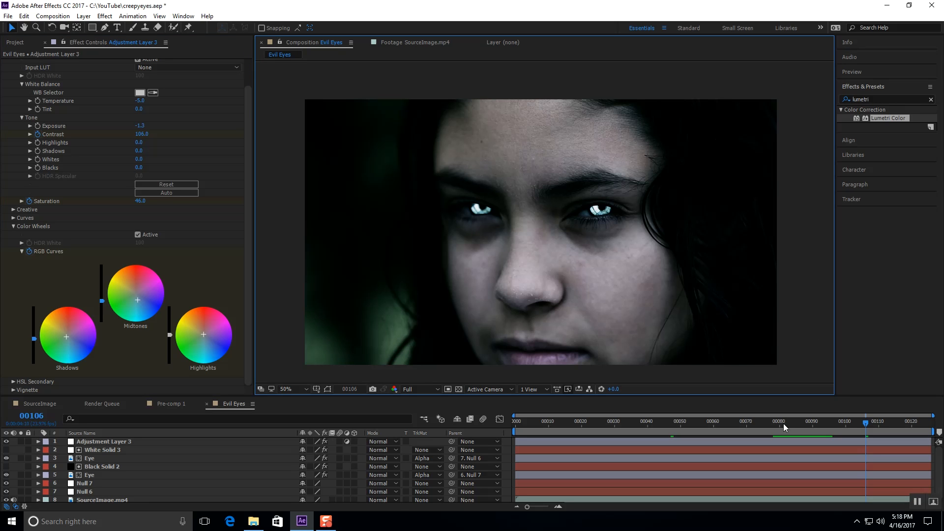
- Preview the graded composition and reveal the adjustment layer's Lumetri Color White Balance, Tone and Saturation properties in an enlarged timeline
key(space)
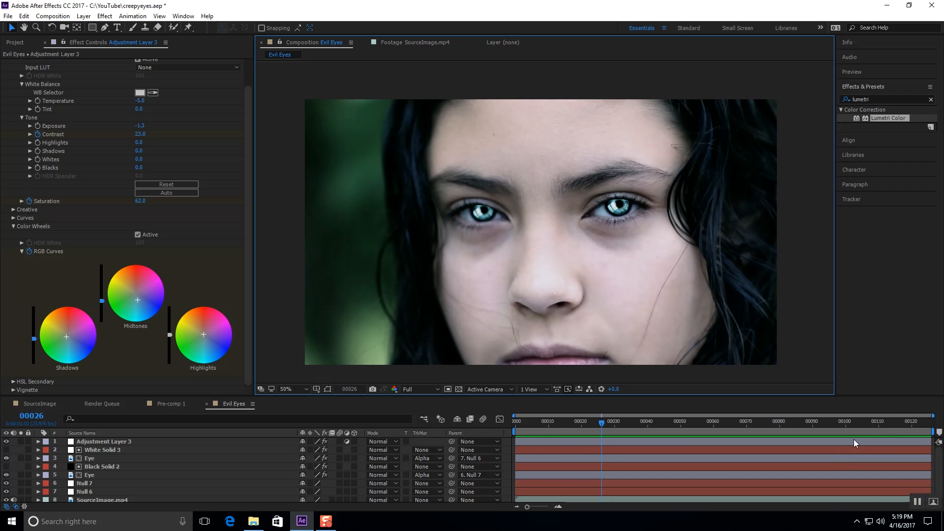
drag(222, 396, 231, 229)
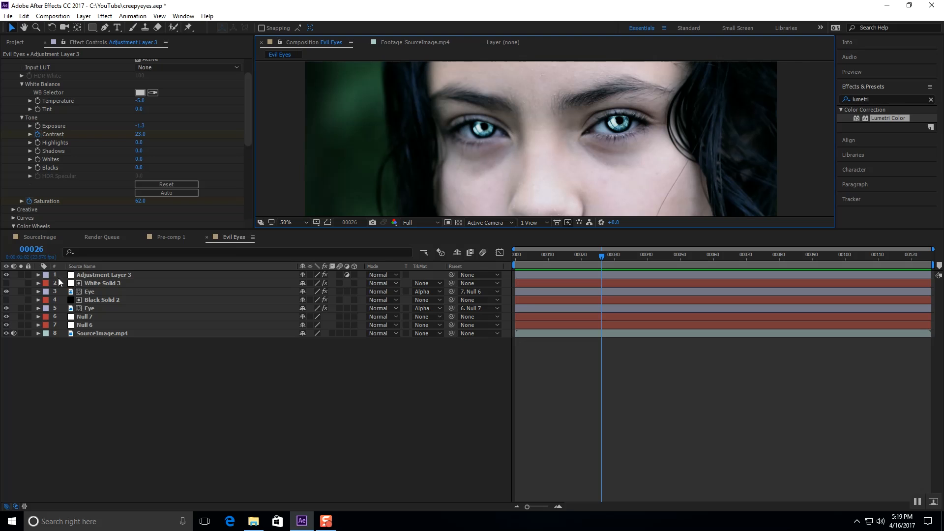
click(38, 275)
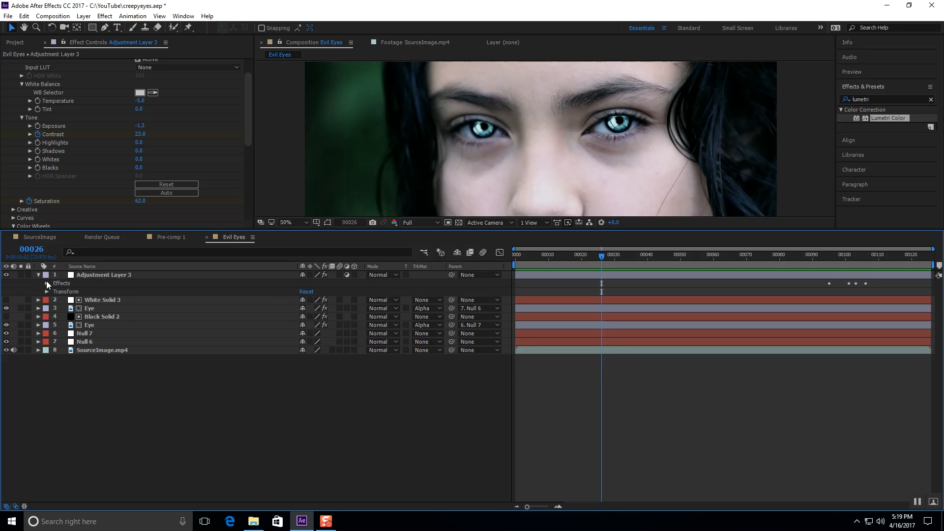
click(48, 283)
click(54, 292)
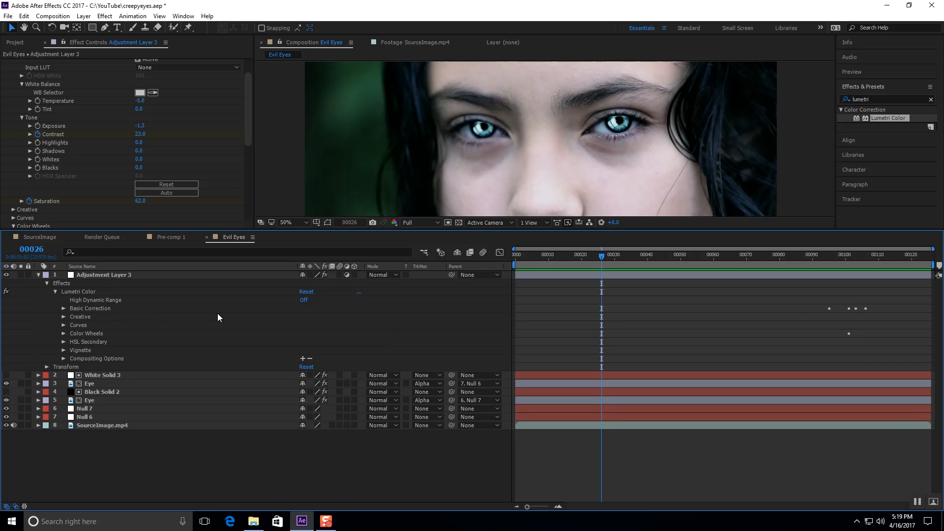
click(62, 308)
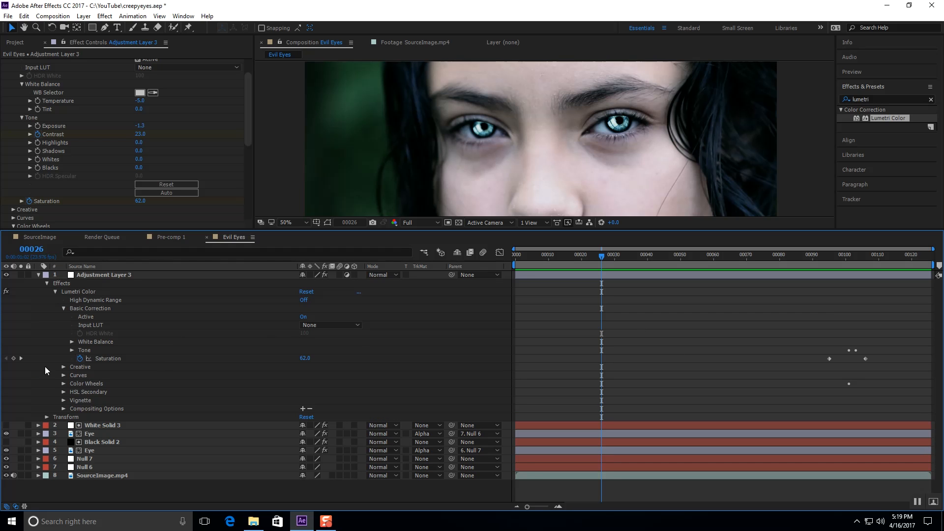
click(72, 342)
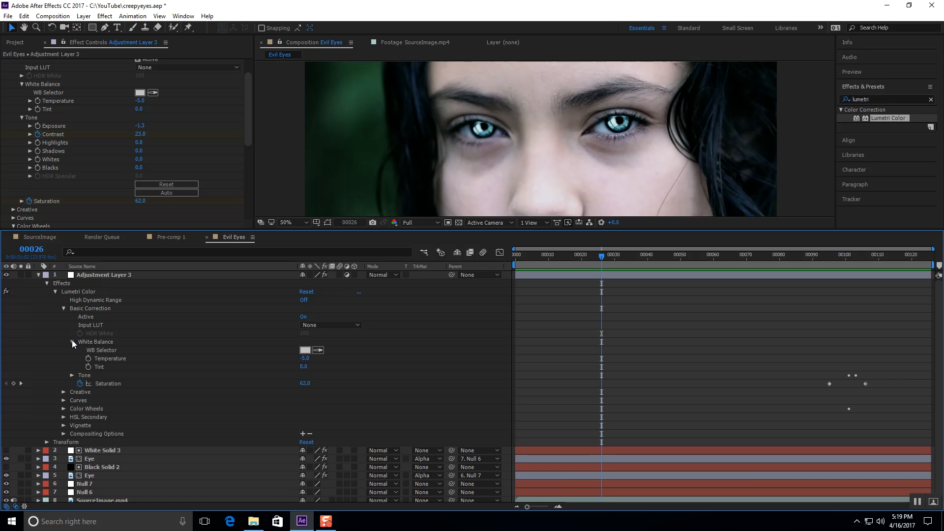
click(71, 377)
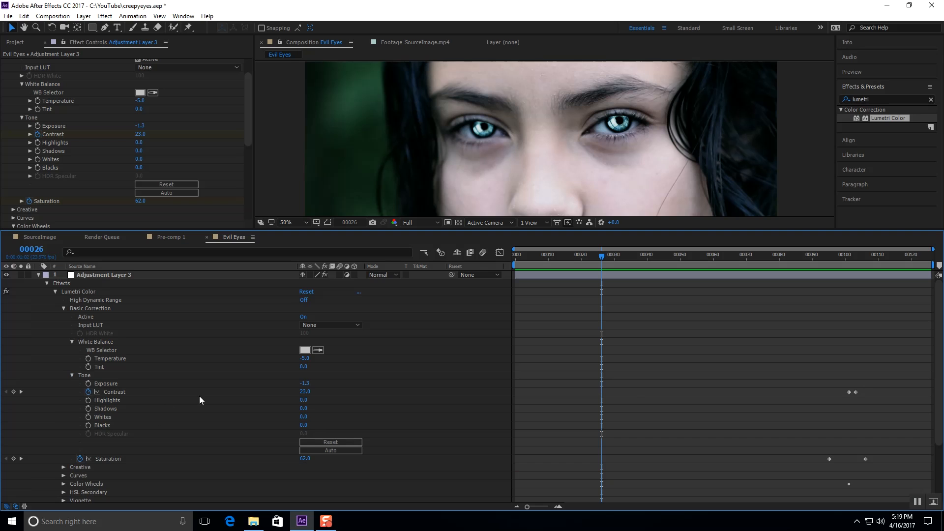
- Spread the two Contrast keyframes apart to about frames 98 and 106, previewing the change from frame 00075 between adjustments
click(849, 392)
drag(848, 392, 864, 392)
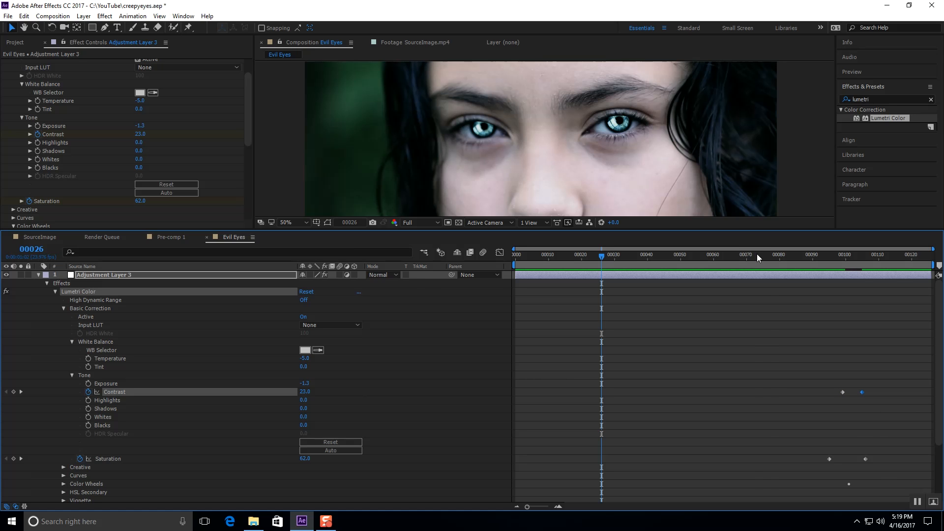
click(763, 255)
key(space)
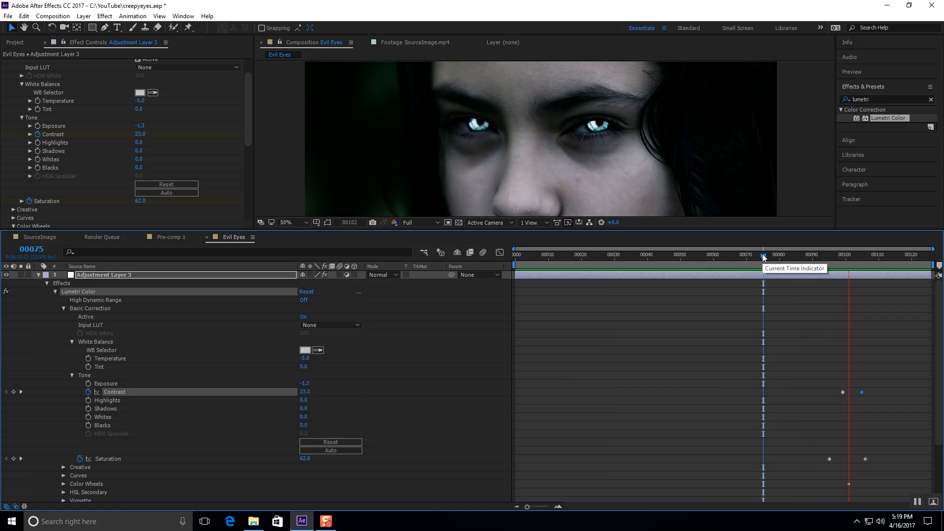
key(space)
drag(843, 391, 840, 392)
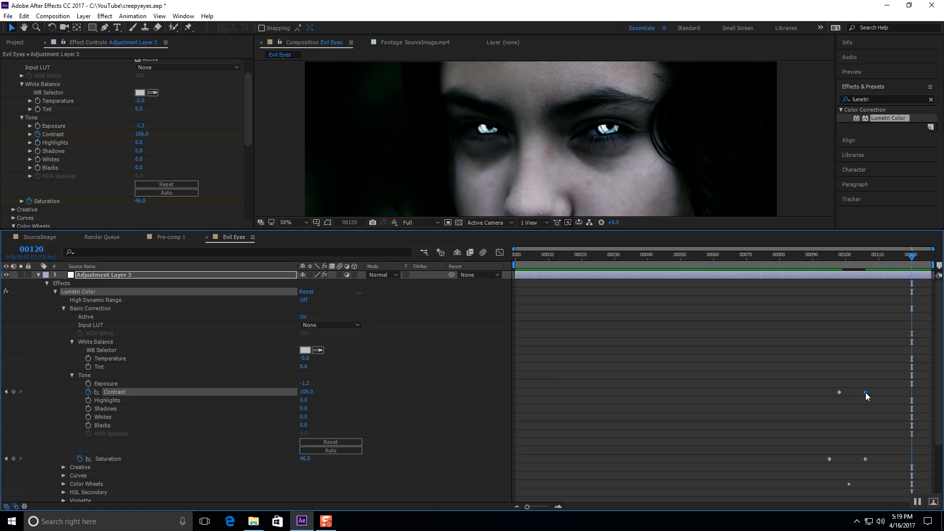
- Preview the retimed contrast change from frame 00085 and again from slightly further on, and go to frame 00091
click(797, 255)
key(space)
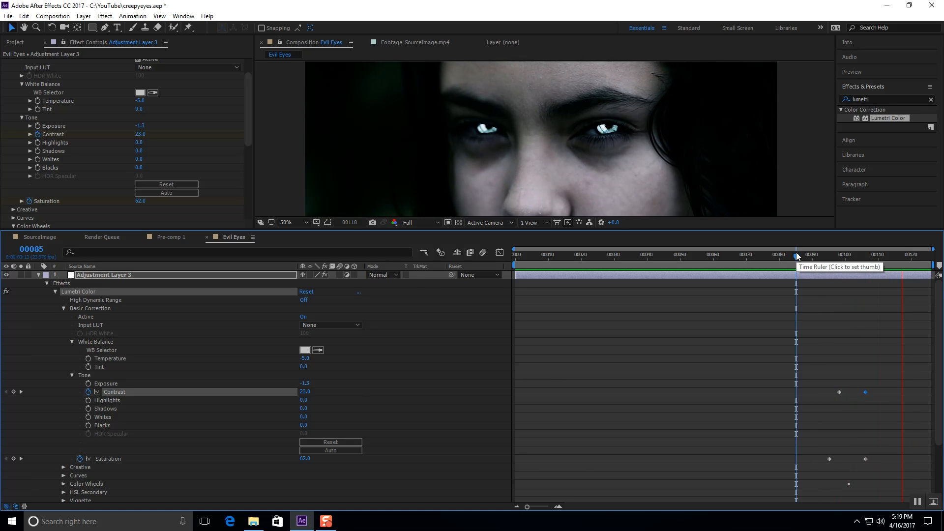
key(Home)
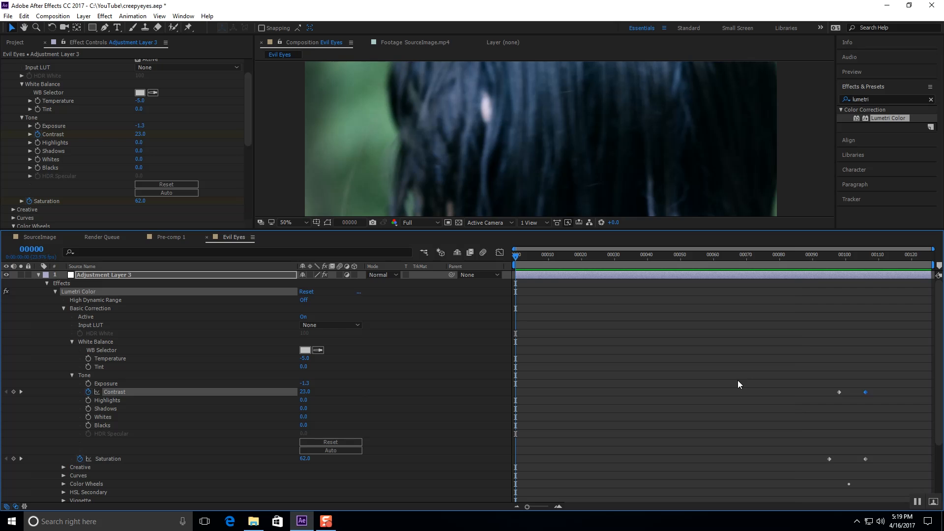
click(802, 256)
key(space)
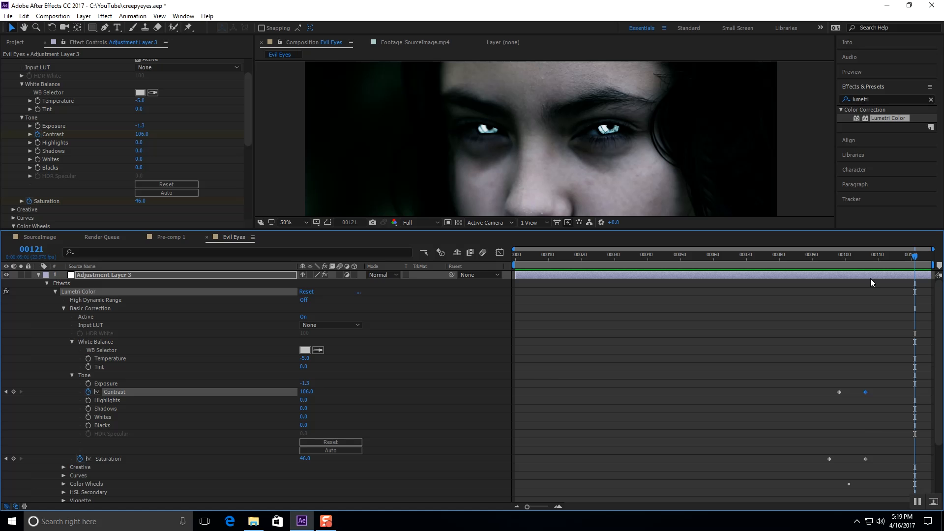
drag(910, 260, 816, 276)
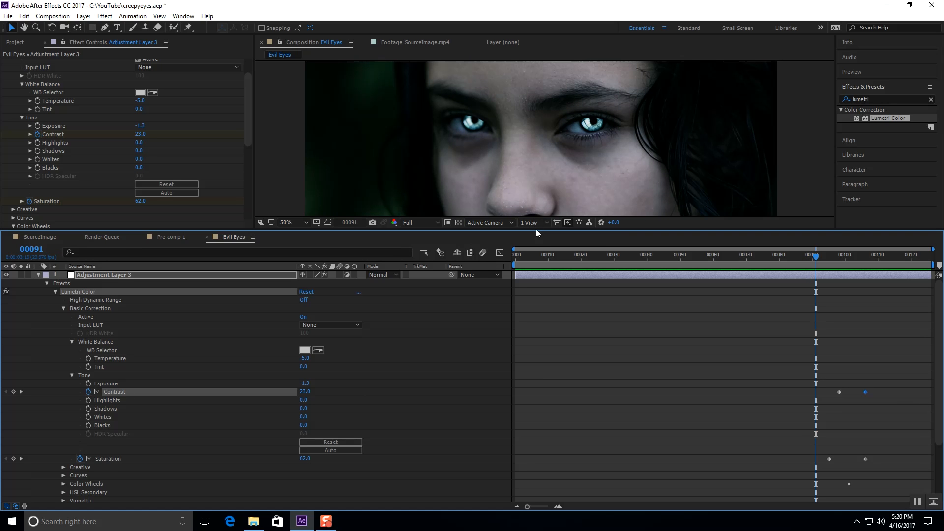
drag(536, 229, 530, 433)
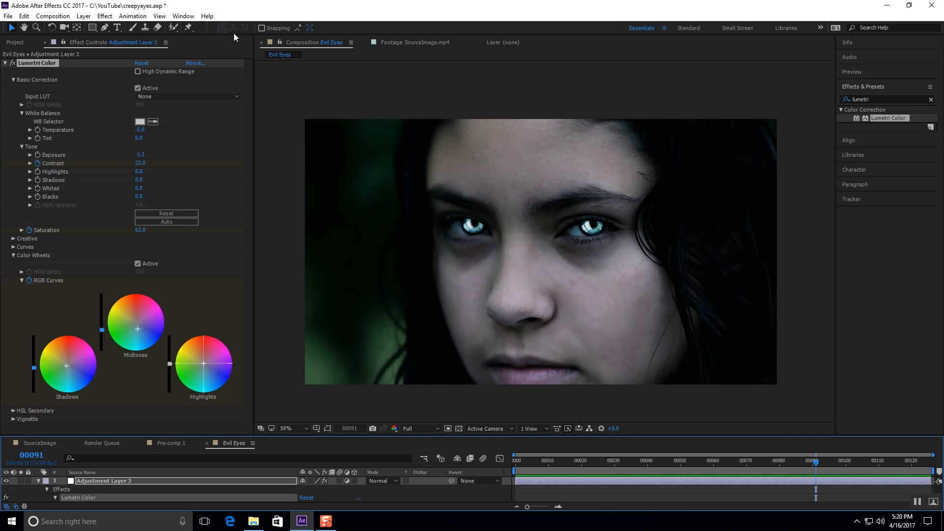
click(398, 100)
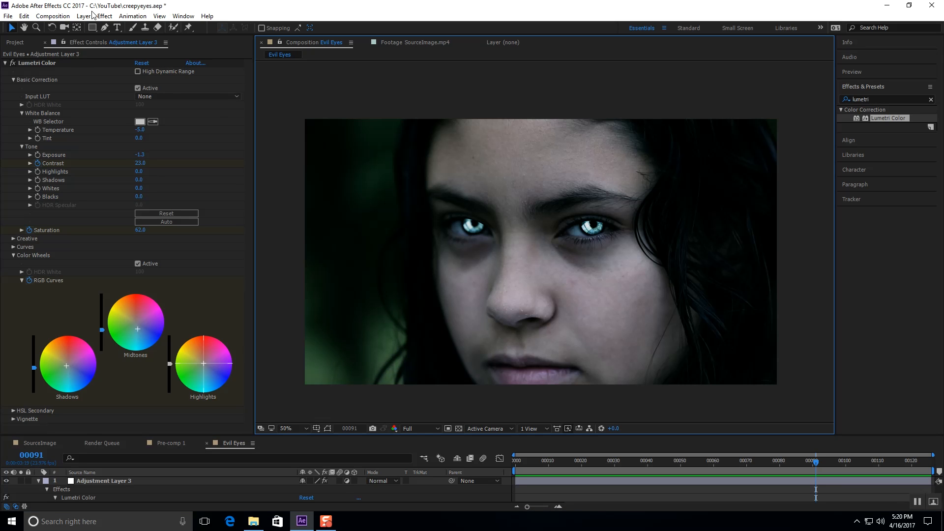
click(53, 15)
click(83, 41)
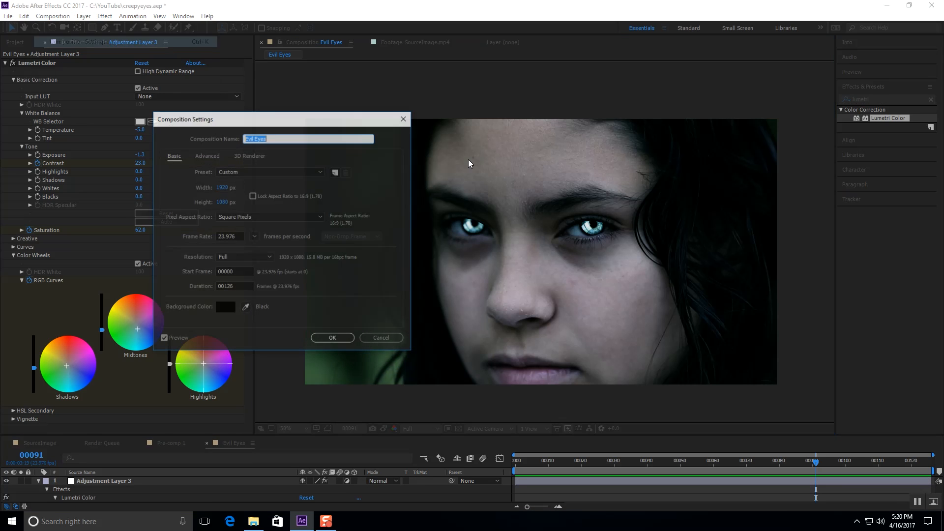
click(402, 119)
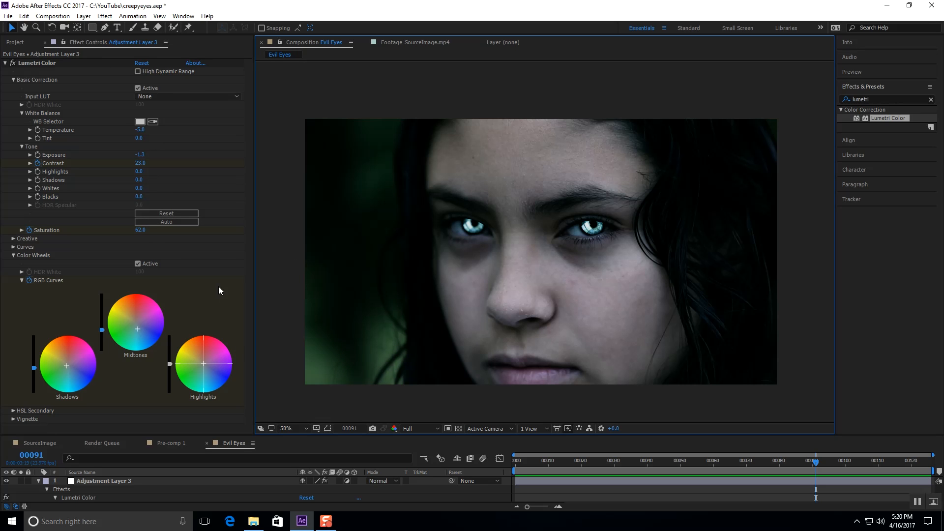
- Collapse the adjustment layer and pre-compose all layers of Evil Eyes into one new composition, moving all attributes and keeping the default name
drag(363, 441, 353, 205)
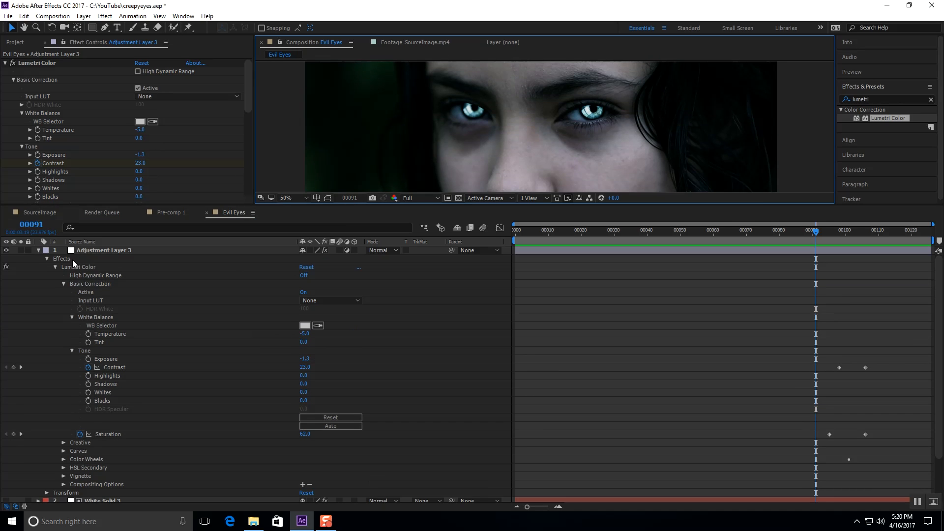
click(39, 250)
click(113, 309)
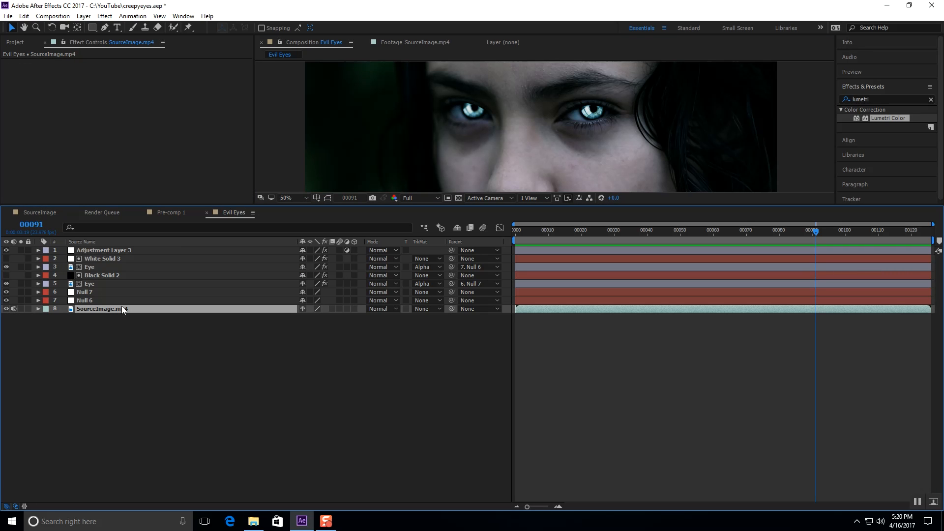
key(ctrl+a)
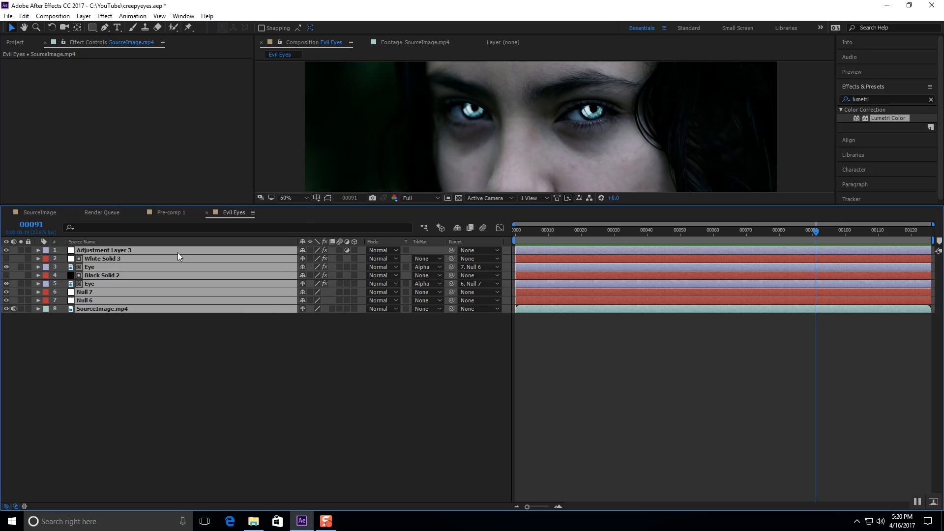
right_click(178, 253)
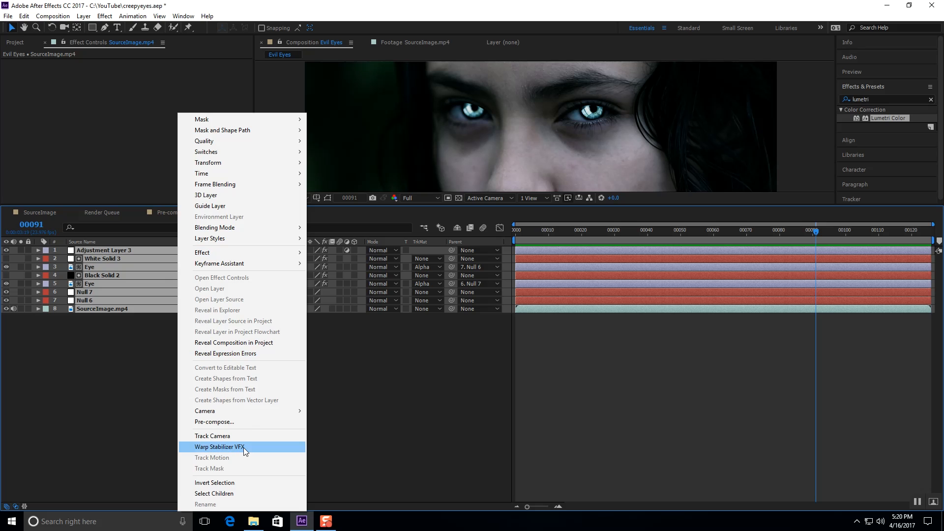
click(217, 424)
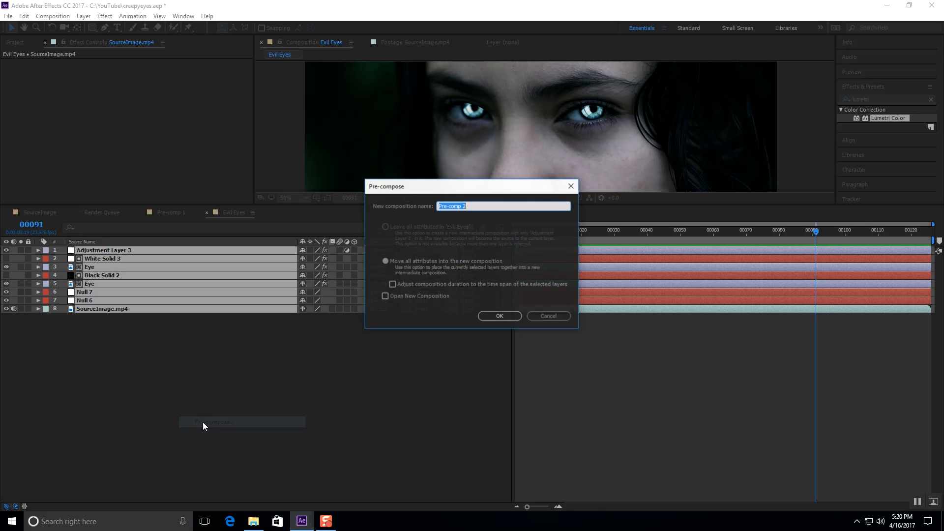
click(497, 314)
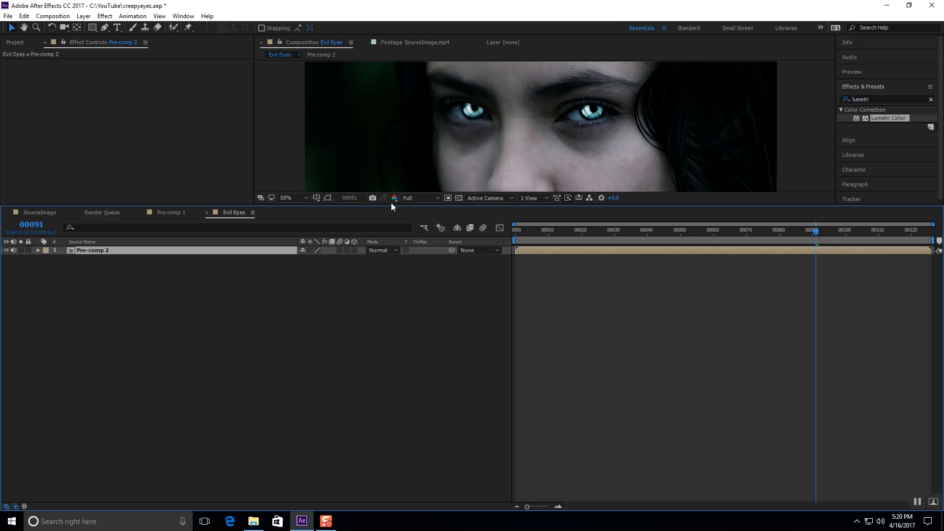
- Set the Evil Eyes composition's height to 820 px, keeping the width at 1920 px
drag(391, 204, 405, 375)
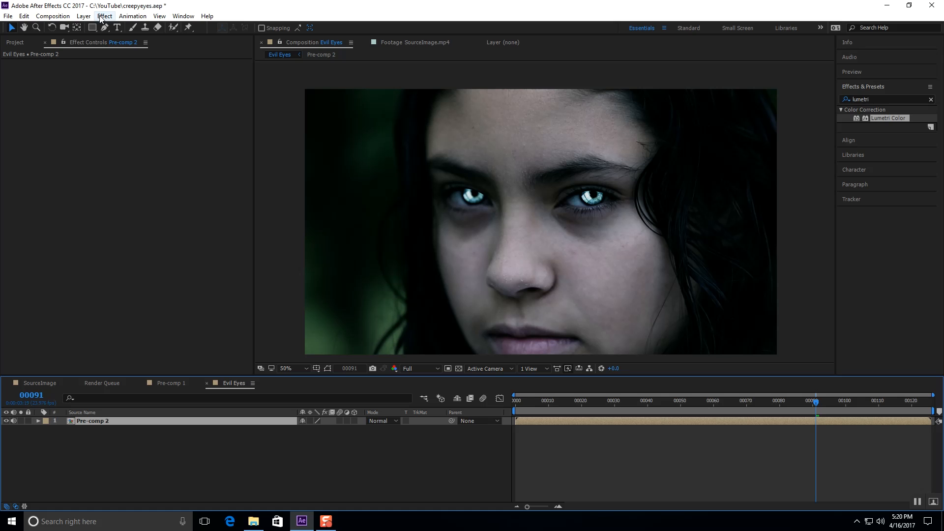
click(53, 15)
click(61, 43)
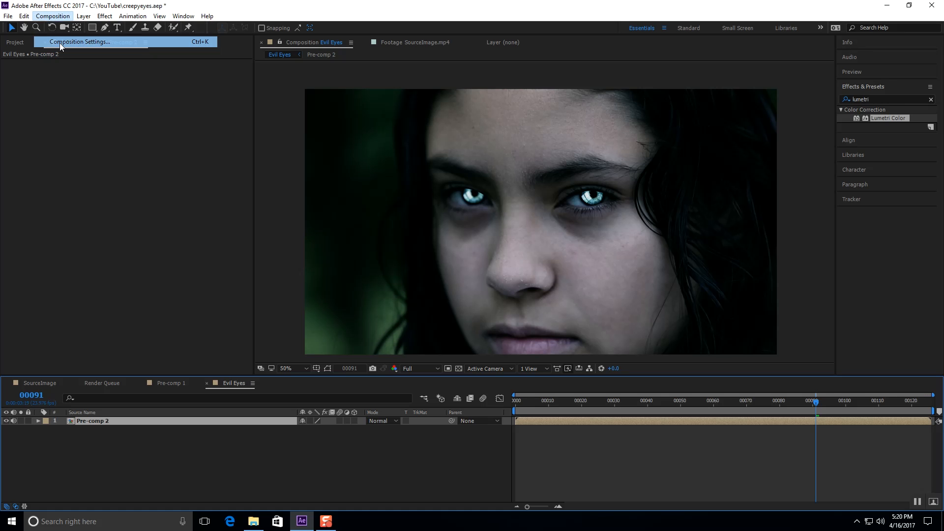
click(223, 203)
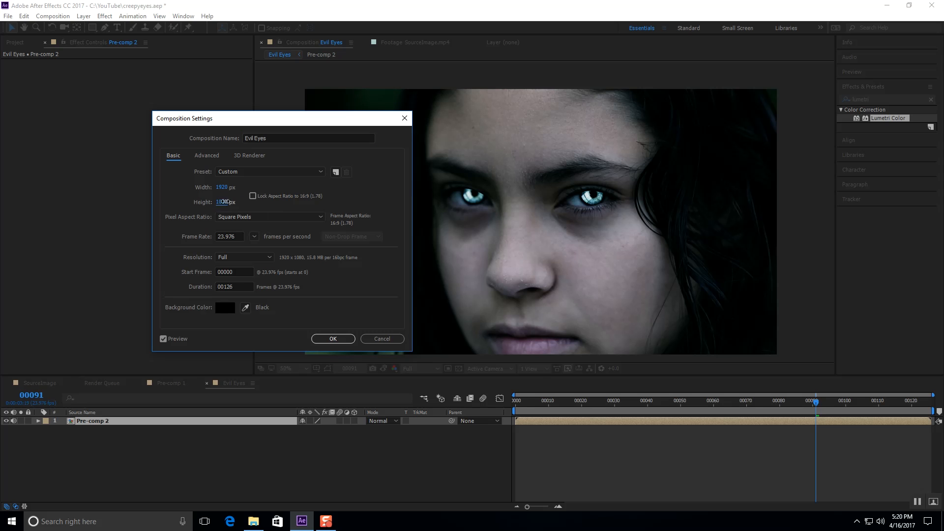
text(820)
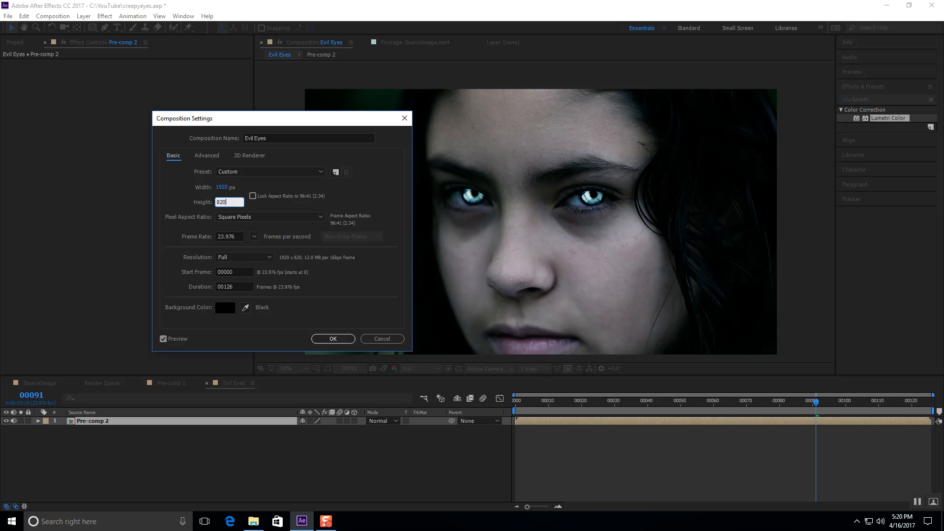
click(343, 339)
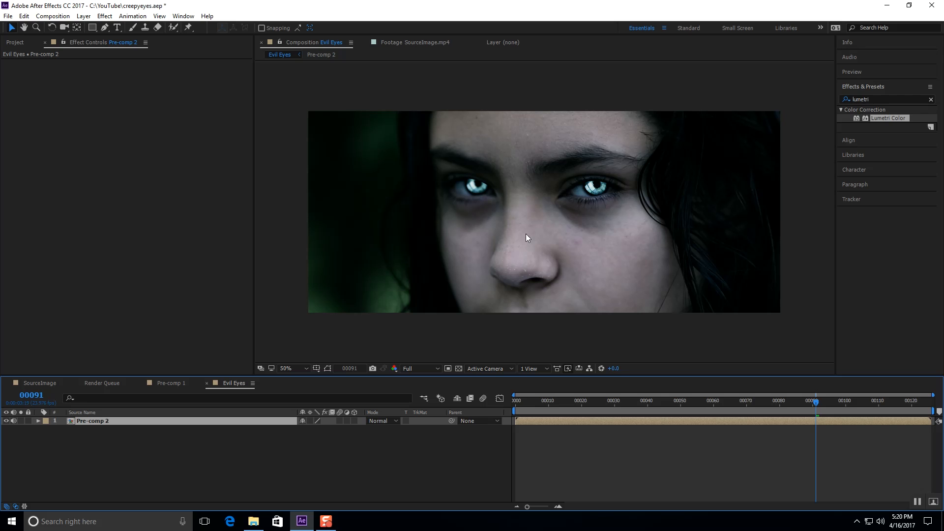
- Move the pre-composed layer upward so the eyes sit near the frame's upper edge, deselect it, and preview the widescreen composition
drag(506, 234, 503, 204)
drag(511, 288, 524, 249)
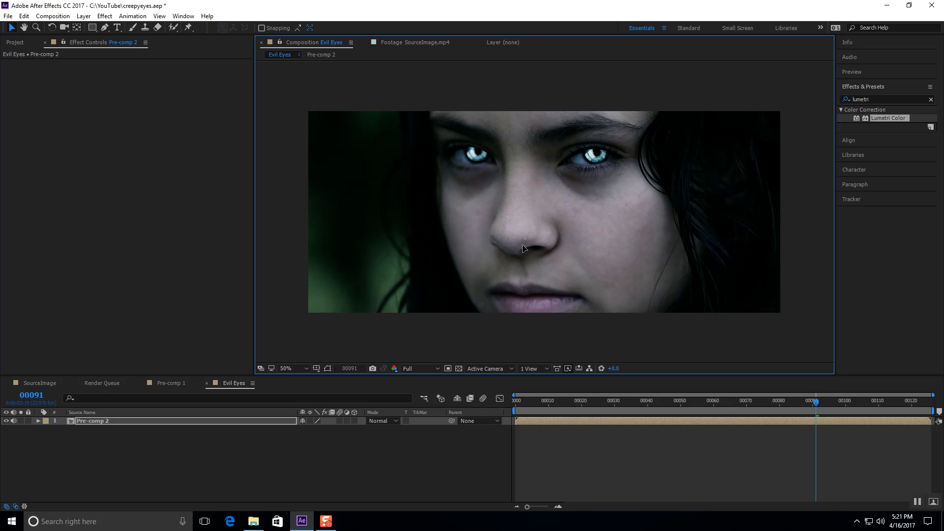
click(456, 471)
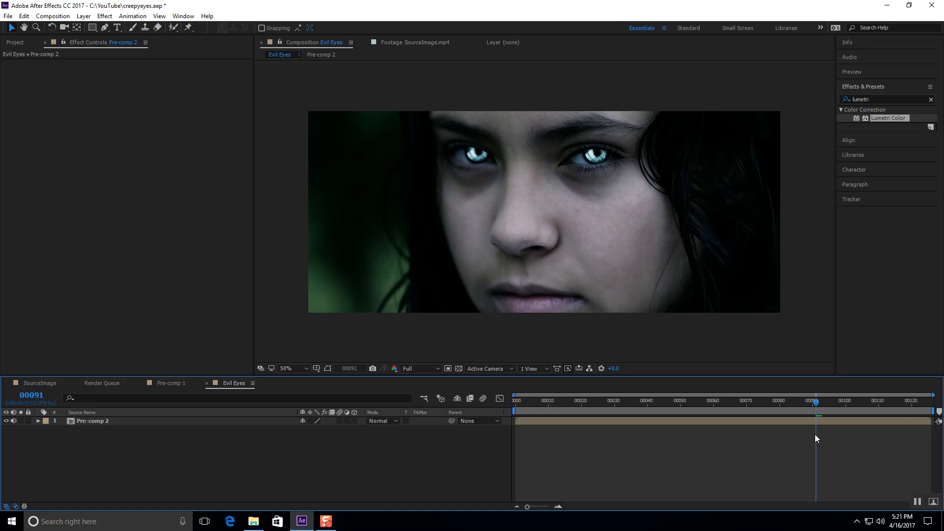
key(space)
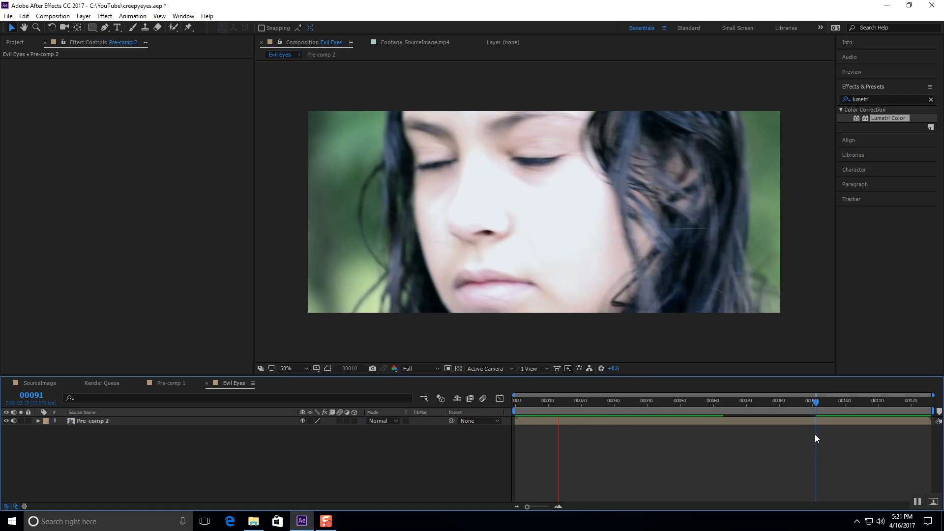